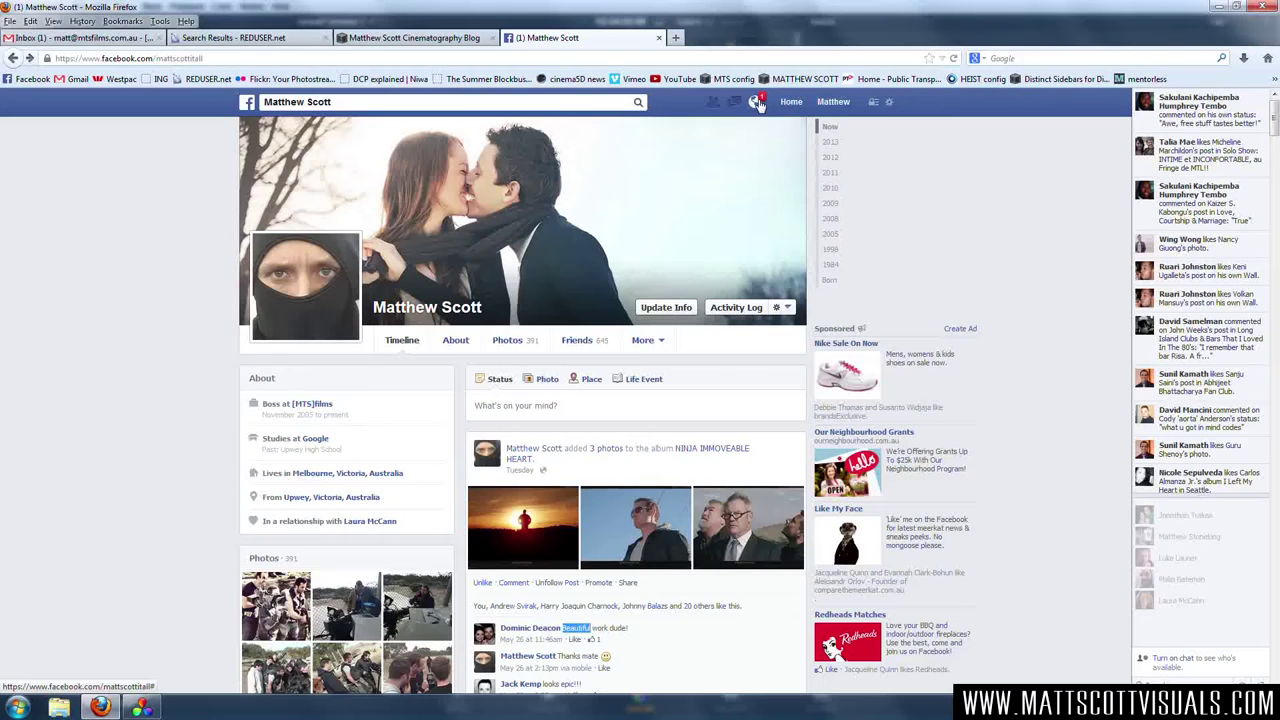
# - Open the latest group-comment notification, return to the own profile and browse the posts on its timeline
pyautogui.click(757, 103)
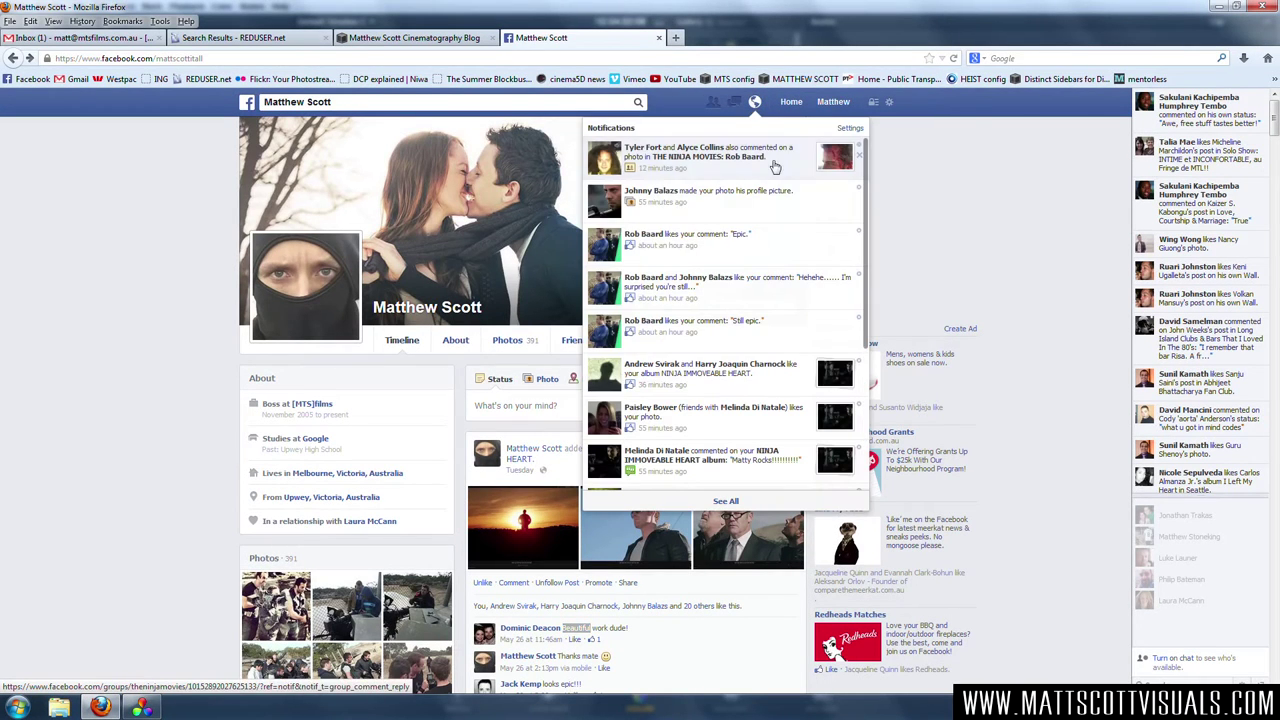
pyautogui.click(808, 181)
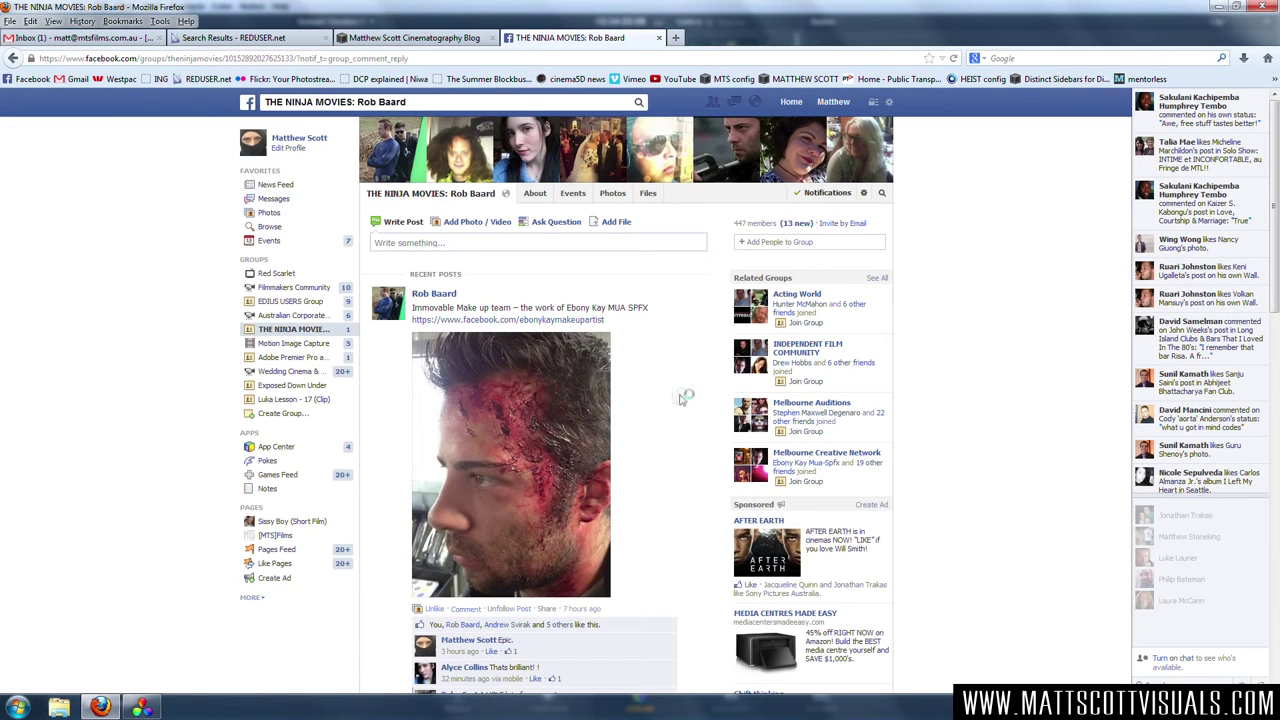
pyautogui.click(836, 102)
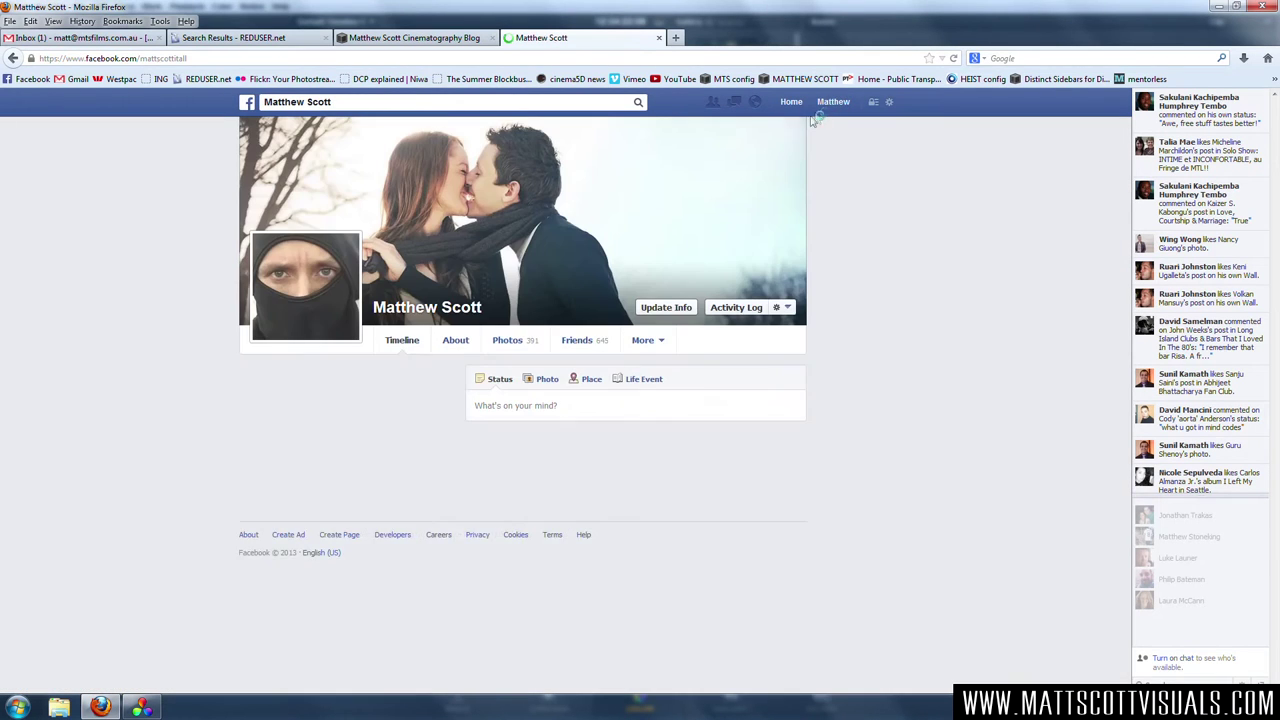
pyautogui.scroll(-5, 654, 486)
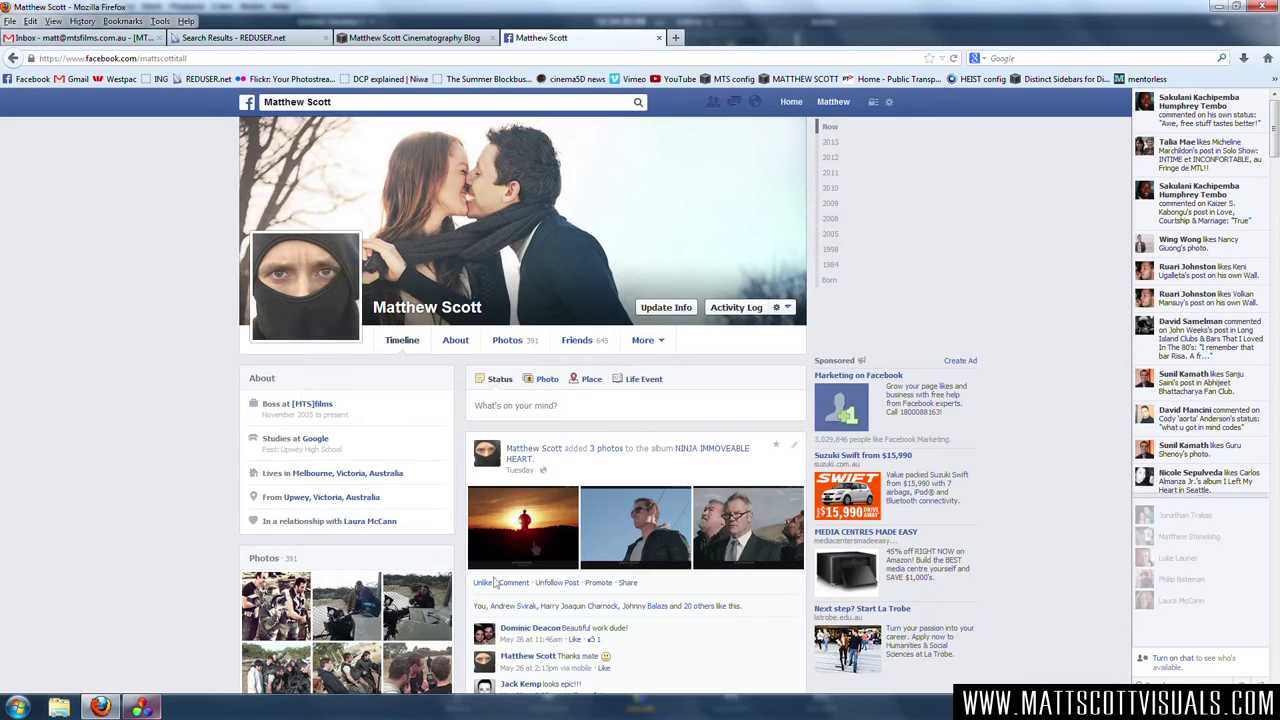
pyautogui.scroll(-4, 684, 500)
pyautogui.scroll(-12, 684, 500)
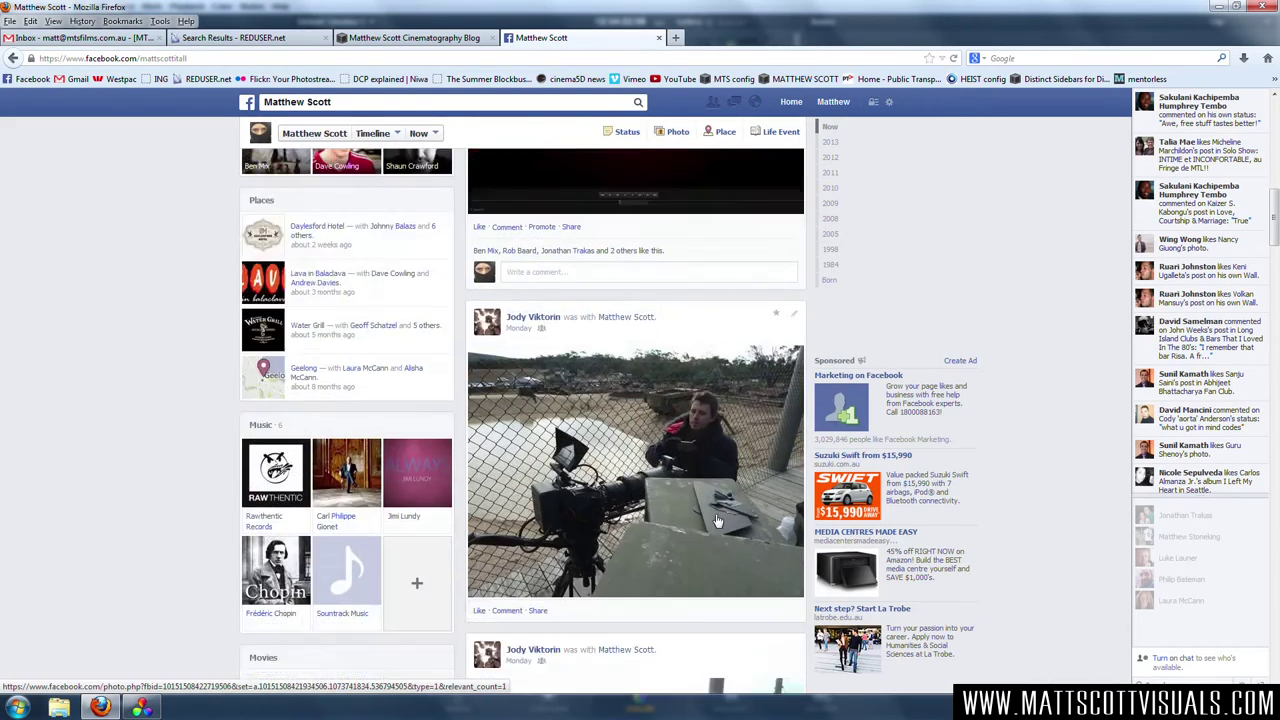
pyautogui.scroll(-5, 716, 517)
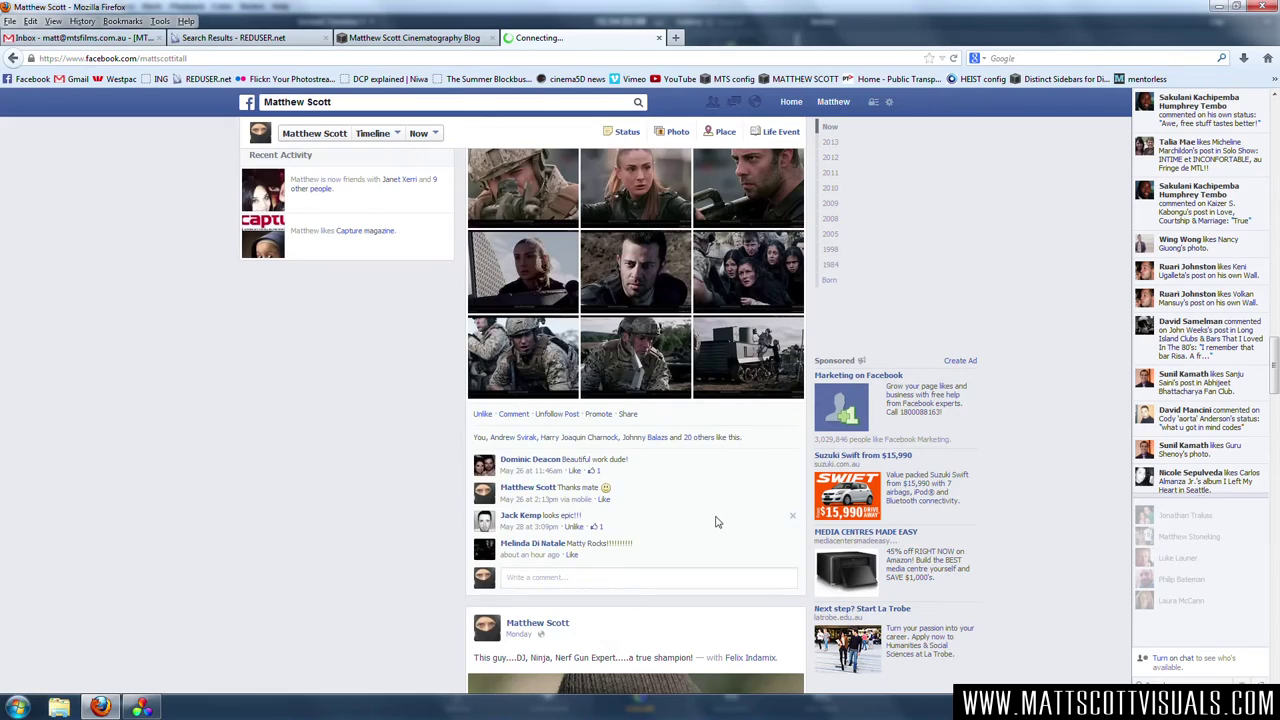
pyautogui.scroll(5, 716, 521)
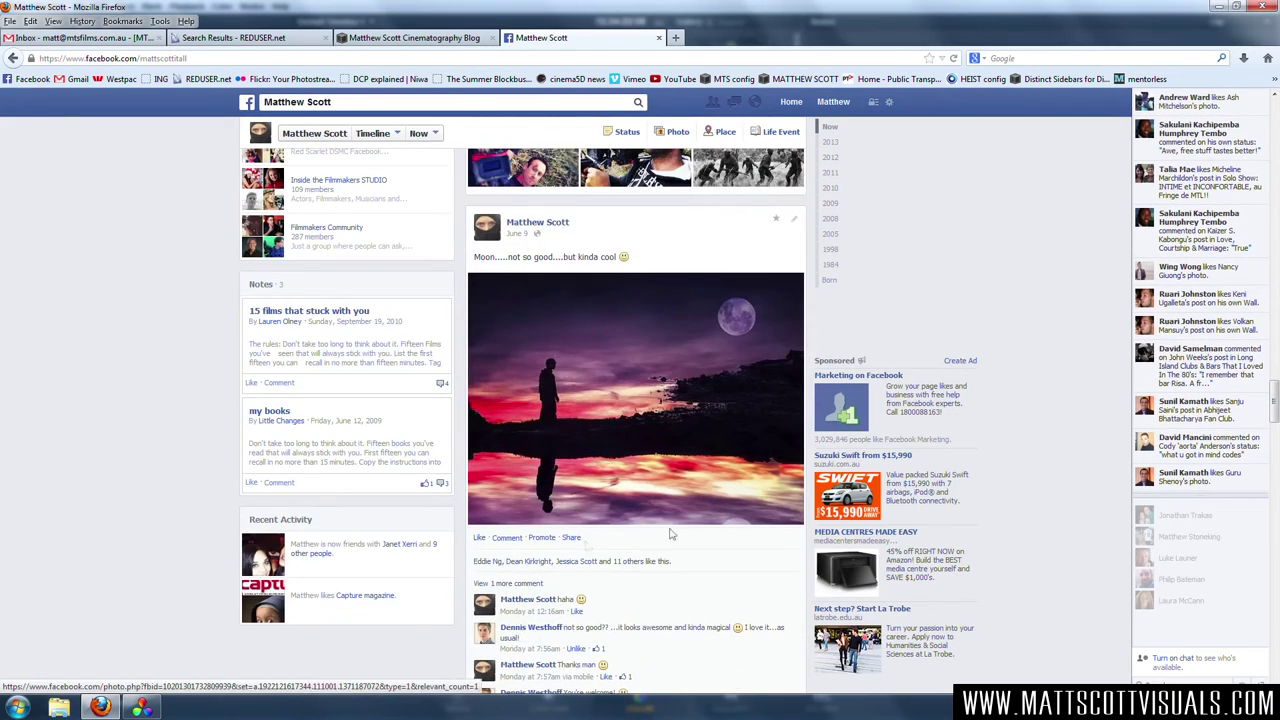
# - Switch to DaVinci Resolve and tour its Media, Conform and Color pages, viewing the clip A009_C009_0720RO_001.R3D on the way
pyautogui.click(146, 709)
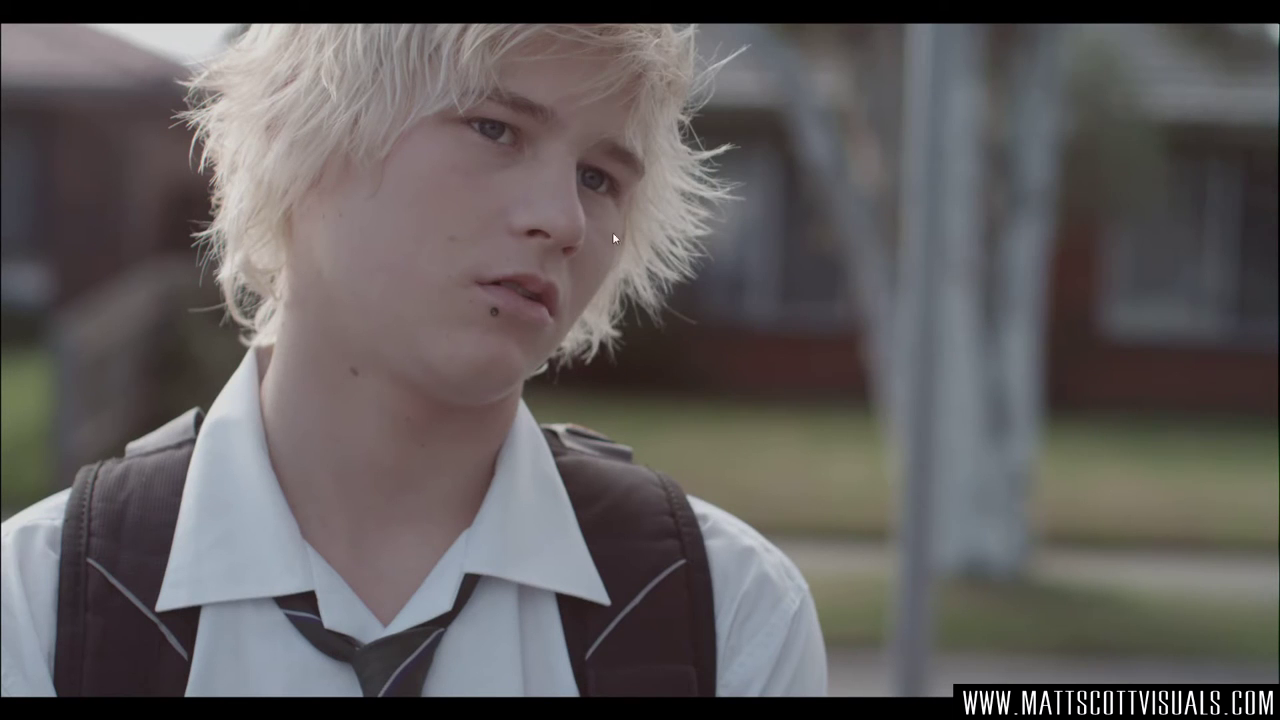
pyautogui.hotkey('ctrl', 'f')
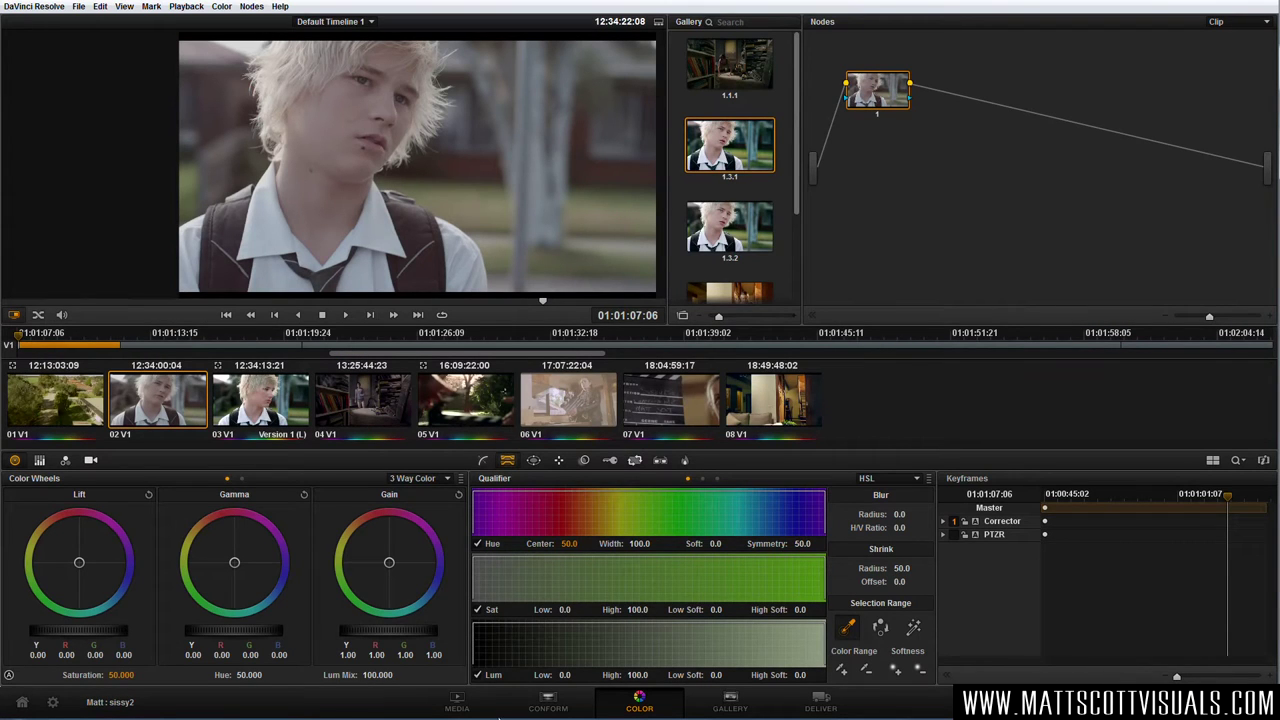
pyautogui.click(457, 700)
pyautogui.click(547, 700)
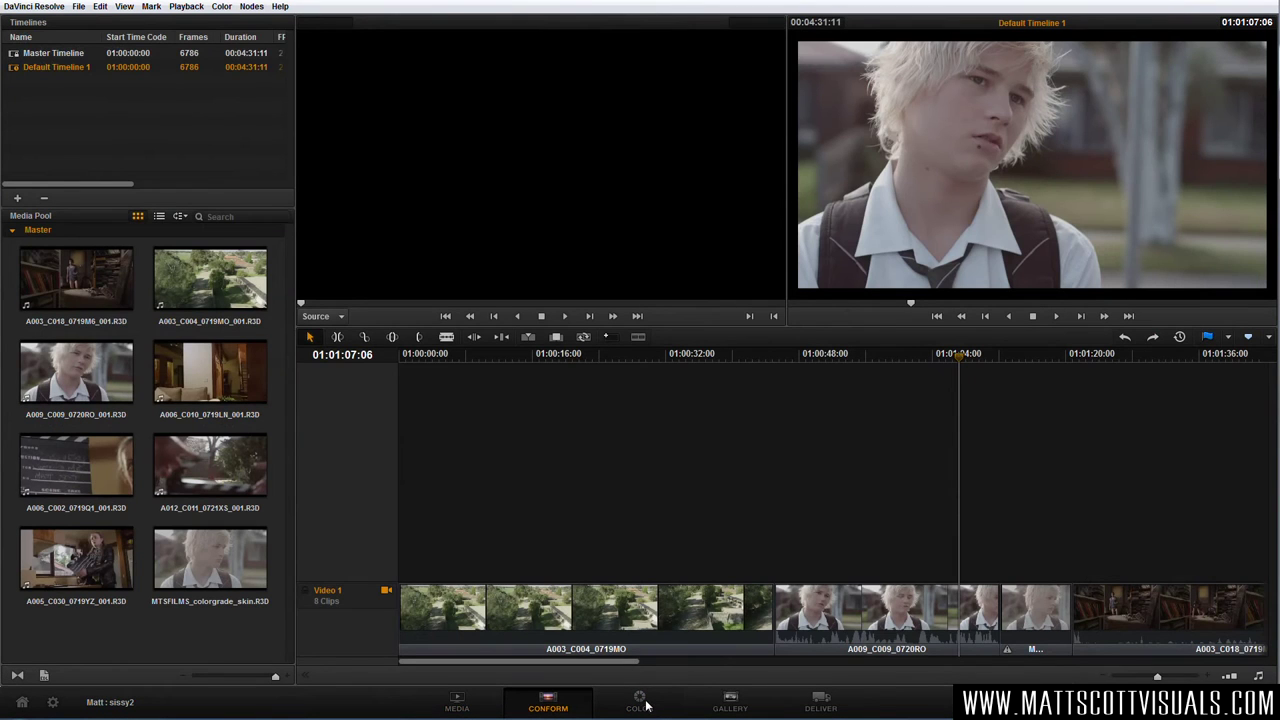
pyautogui.click(456, 703)
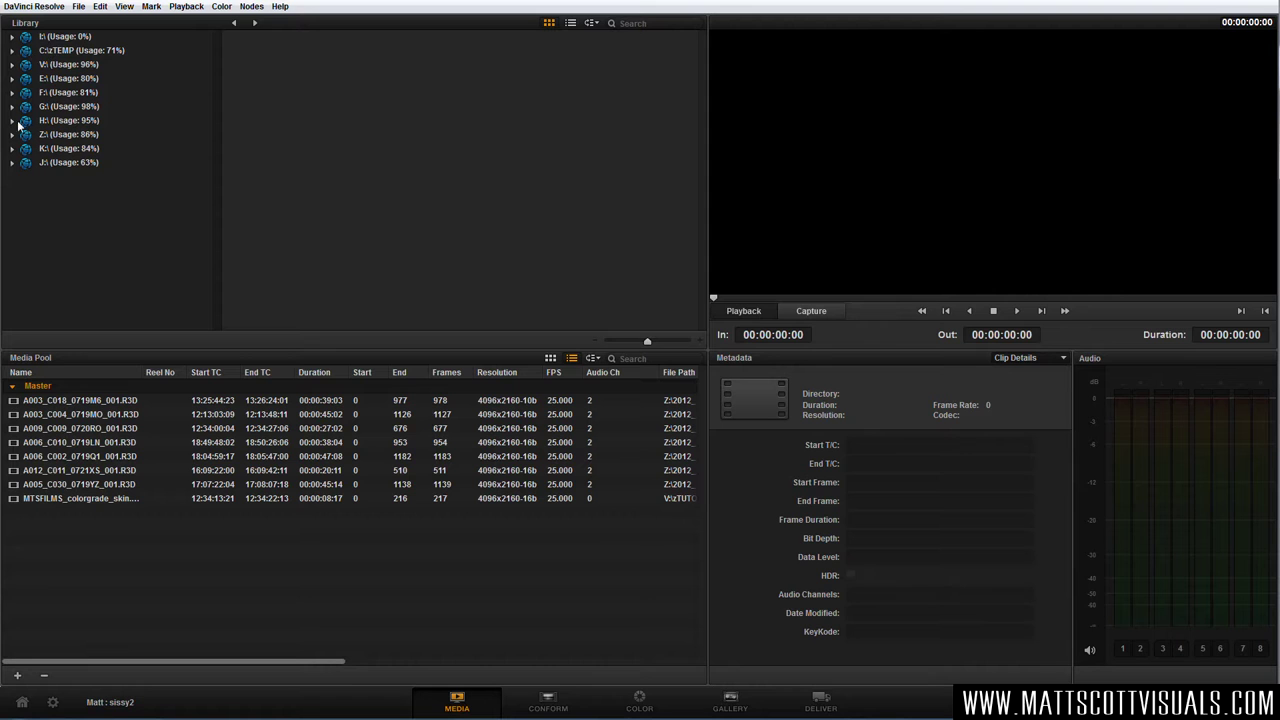
pyautogui.click(55, 428)
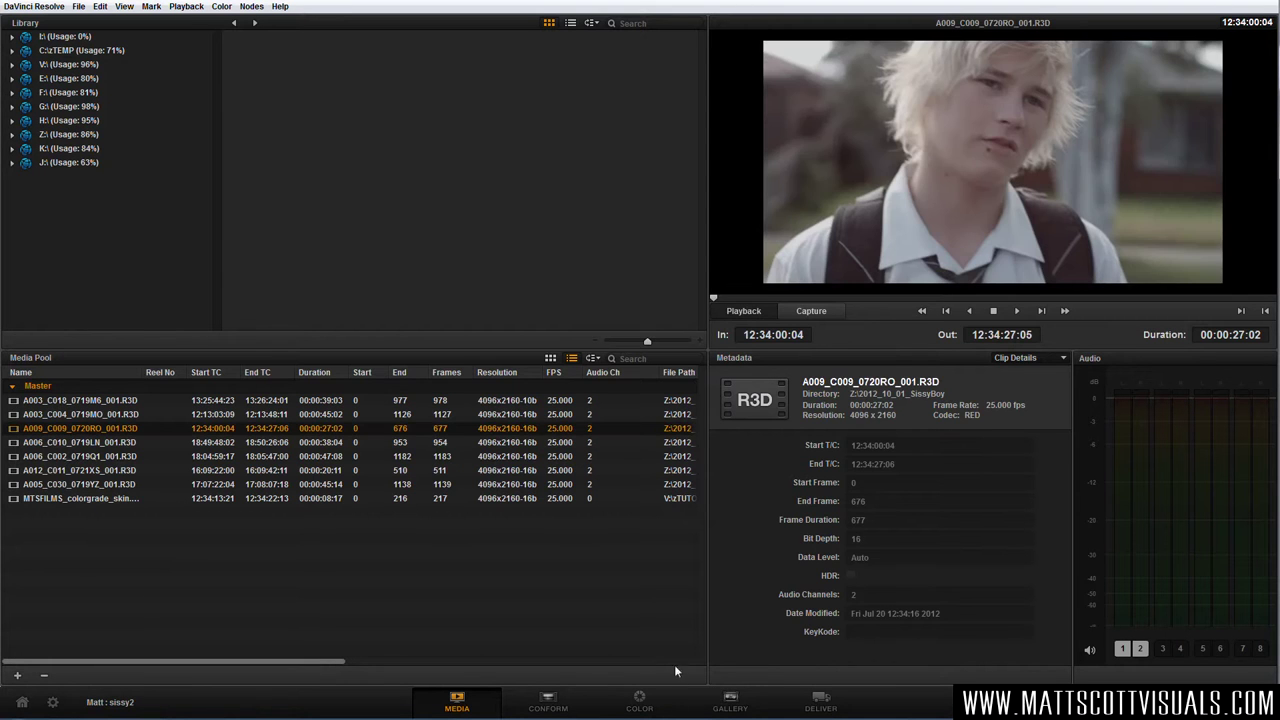
pyautogui.click(548, 702)
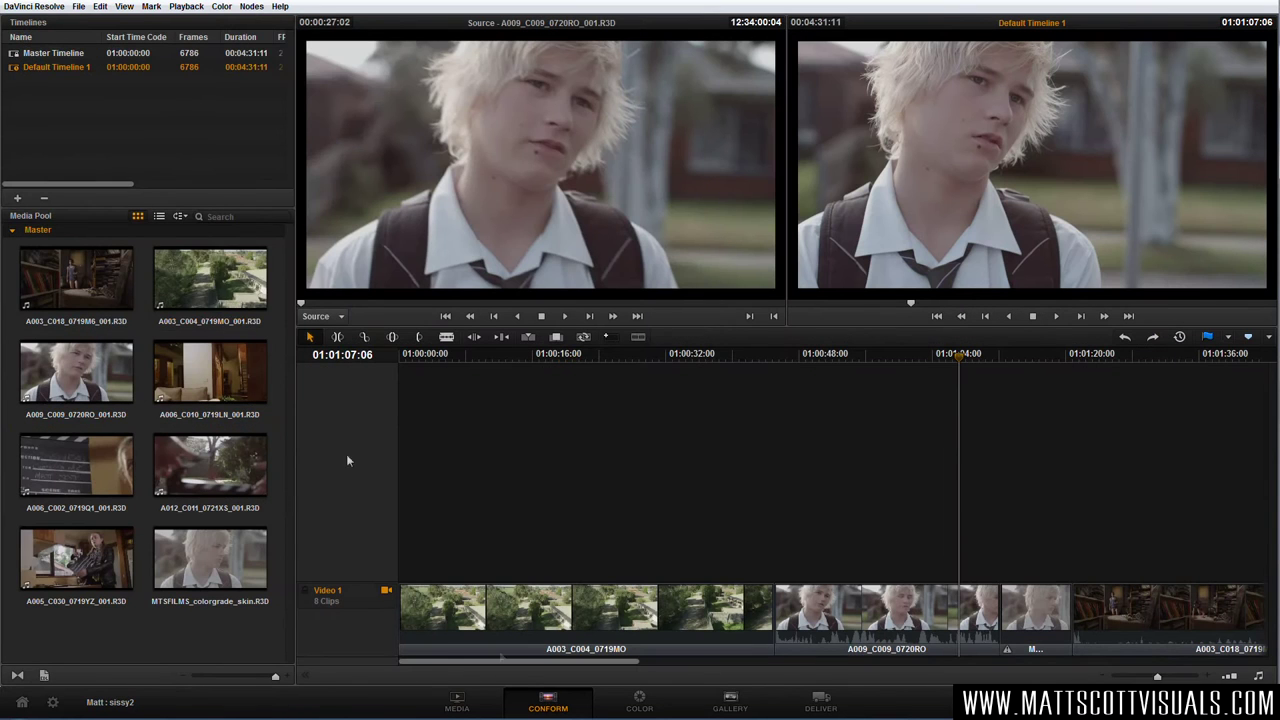
pyautogui.click(639, 702)
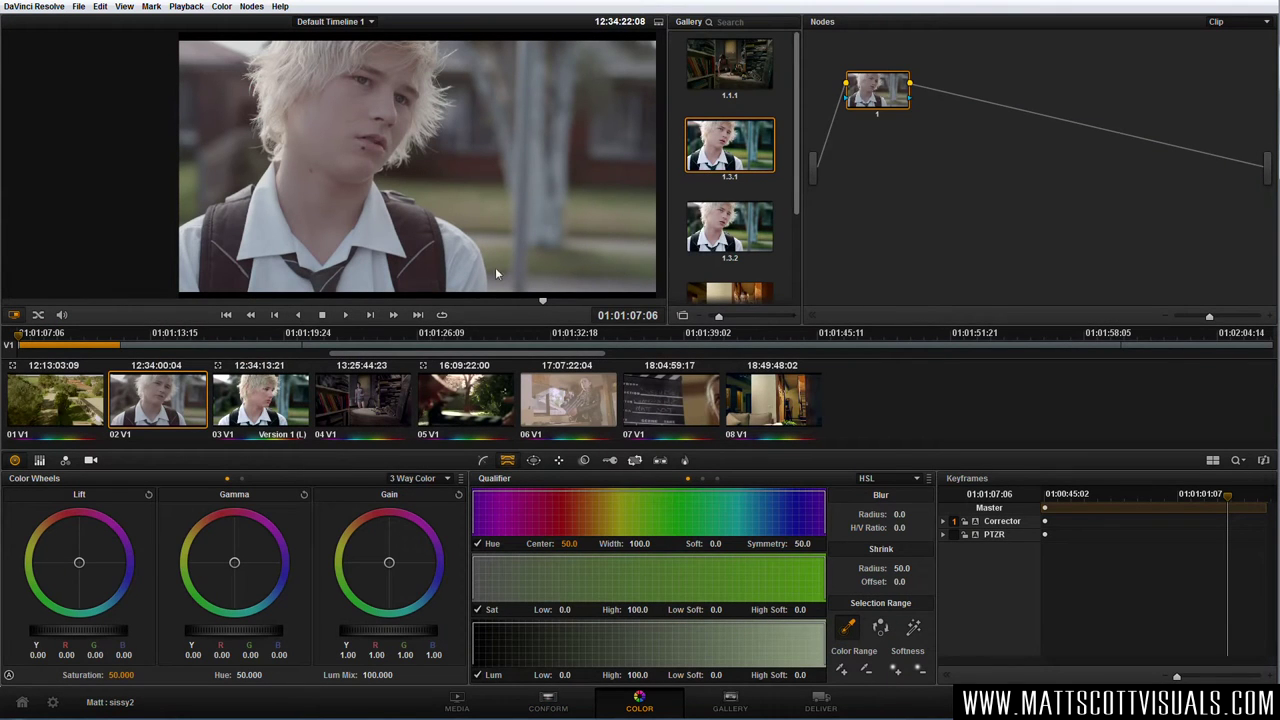
# - Select graded clip 03 and spread out its BALANCE, skin, hair, shirt and eyes nodes in the node graph
pyautogui.click(256, 408)
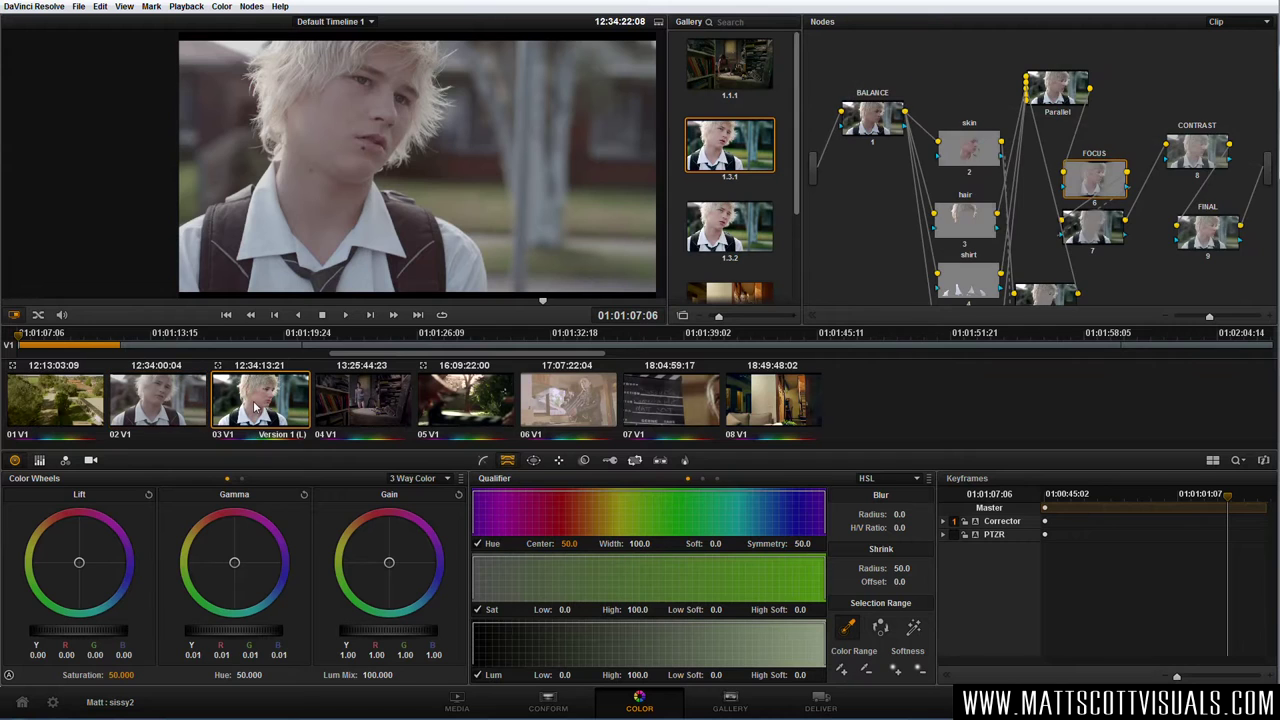
pyautogui.moveTo(1033, 215); pyautogui.dragTo(1034, 160)
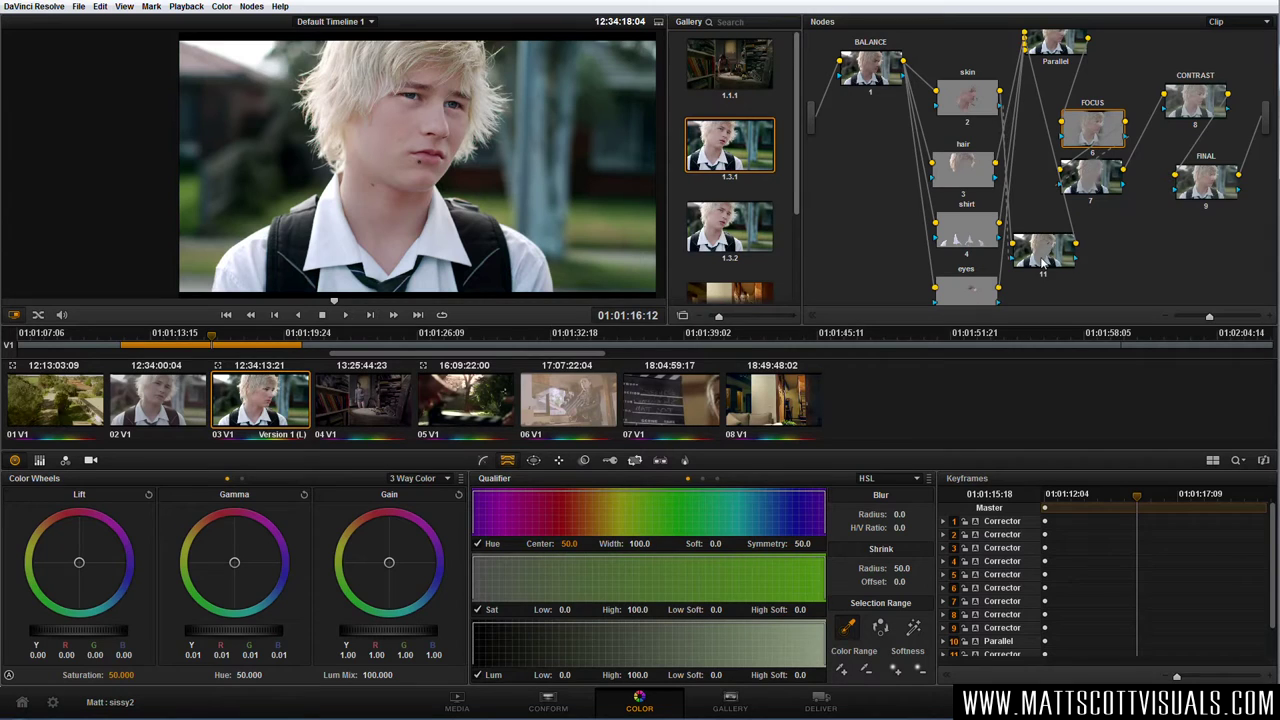
pyautogui.moveTo(869, 82); pyautogui.dragTo(857, 190)
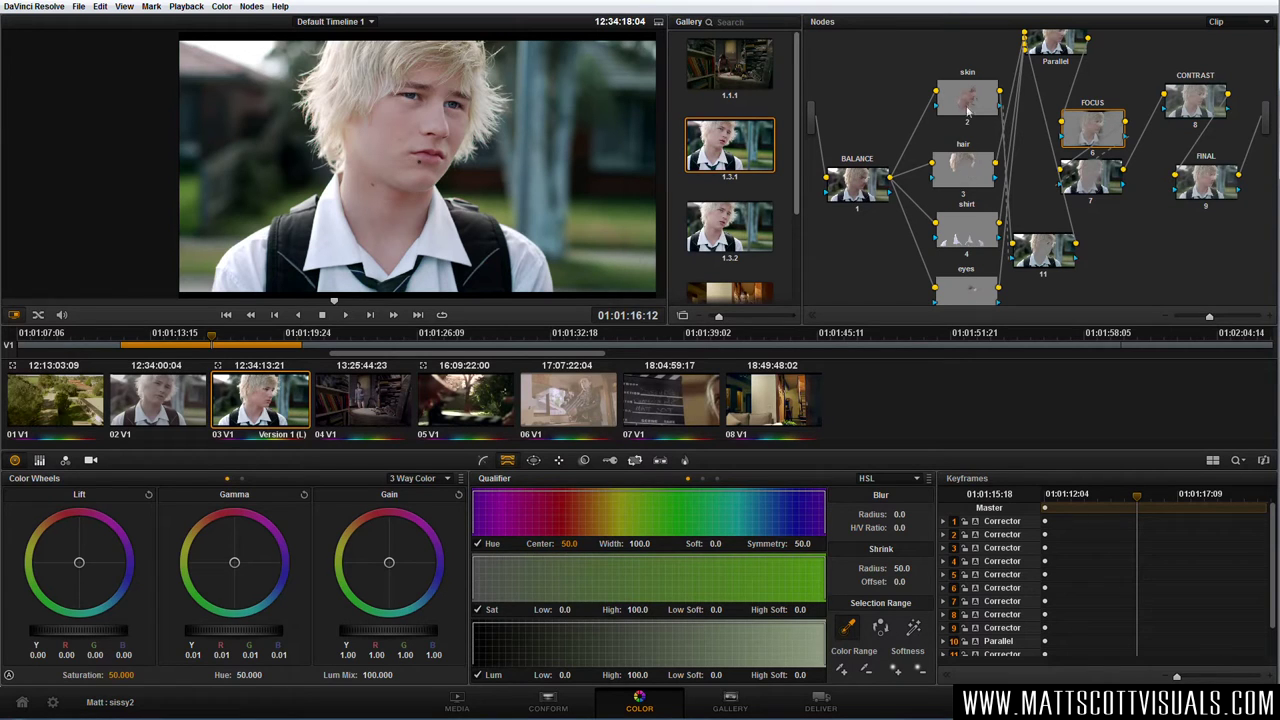
pyautogui.moveTo(968, 118); pyautogui.dragTo(966, 98)
pyautogui.moveTo(968, 175); pyautogui.dragTo(966, 142)
pyautogui.moveTo(966, 236); pyautogui.dragTo(964, 214)
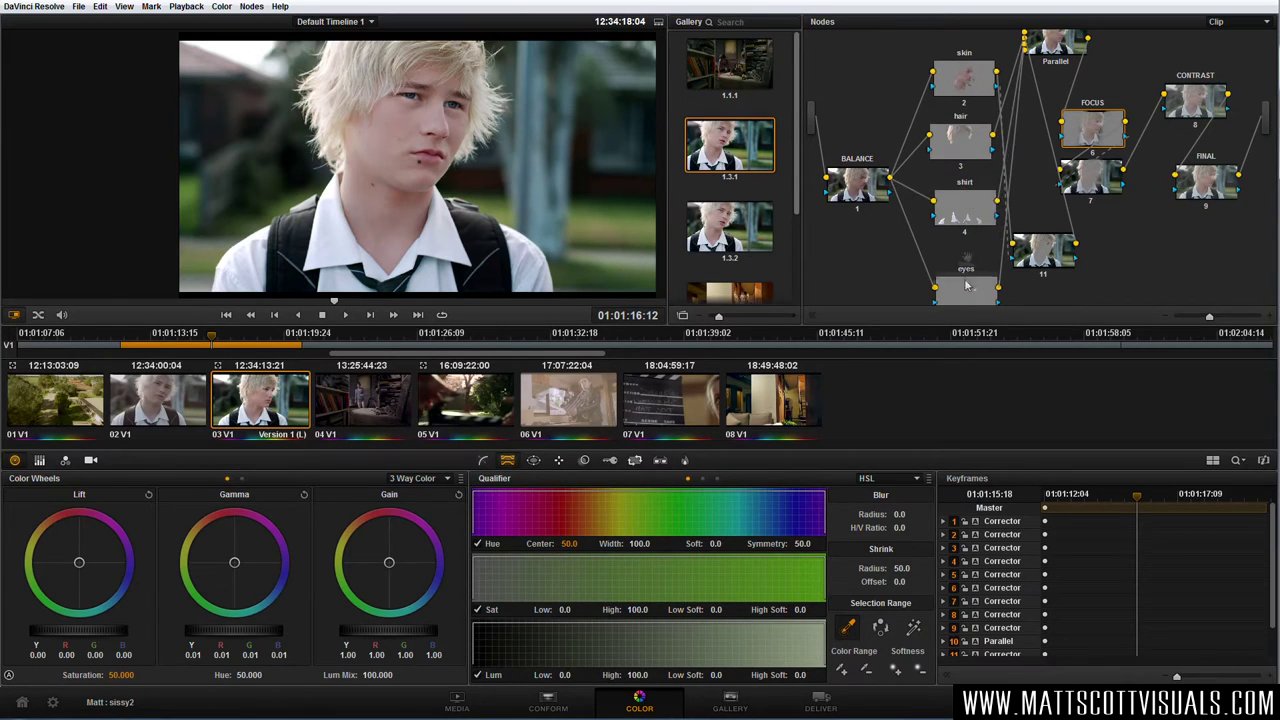
pyautogui.moveTo(967, 284); pyautogui.dragTo(970, 250)
# - Rearrange the FOCUS node, node 7, and the CONTRAST and FINAL nodes so they sit further apart in the graph
pyautogui.moveTo(1096, 134); pyautogui.dragTo(1094, 134)
pyautogui.moveTo(1096, 180); pyautogui.dragTo(1124, 200)
pyautogui.moveTo(1100, 127); pyautogui.dragTo(1120, 124)
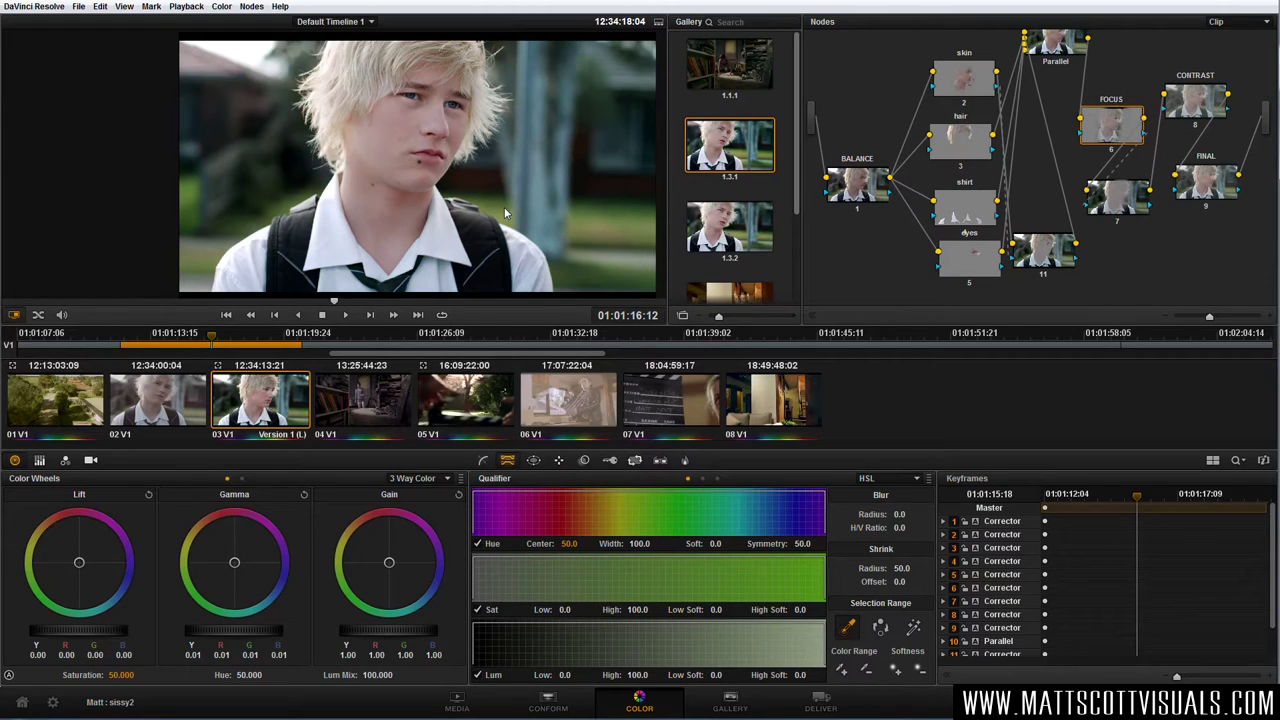
pyautogui.moveTo(1177, 95); pyautogui.dragTo(1183, 92)
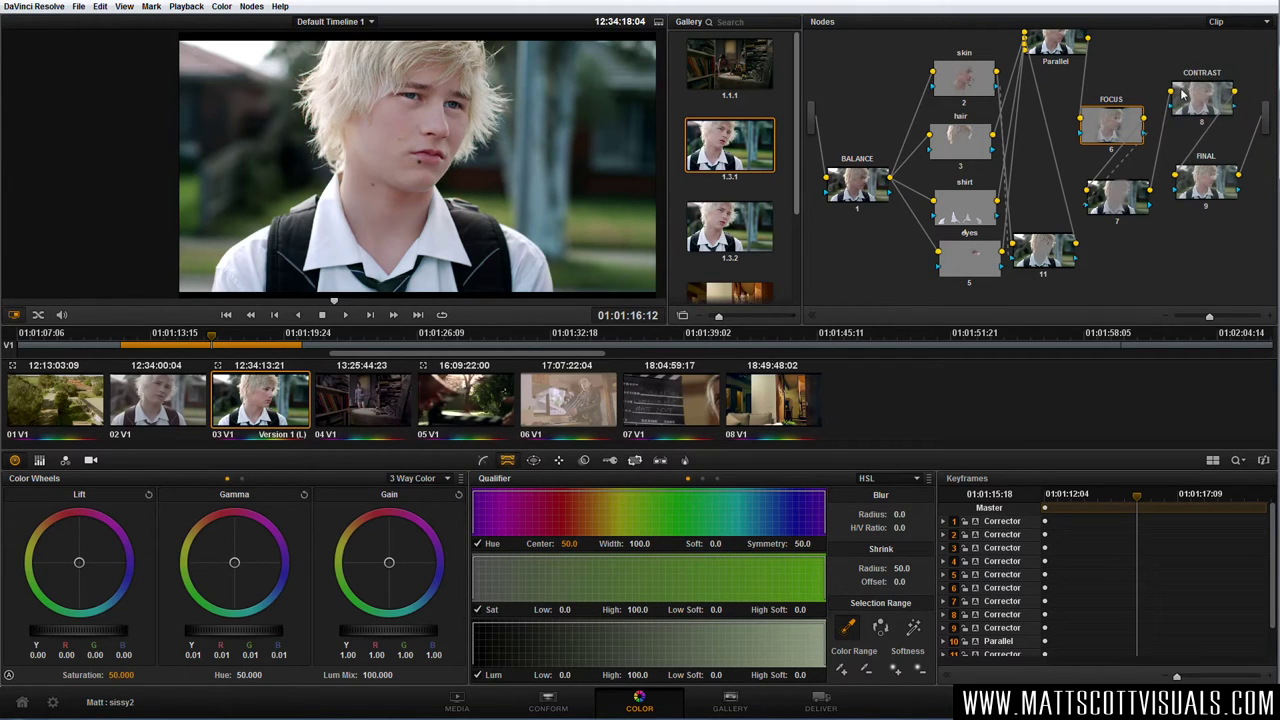
pyautogui.moveTo(1231, 192); pyautogui.dragTo(1240, 197)
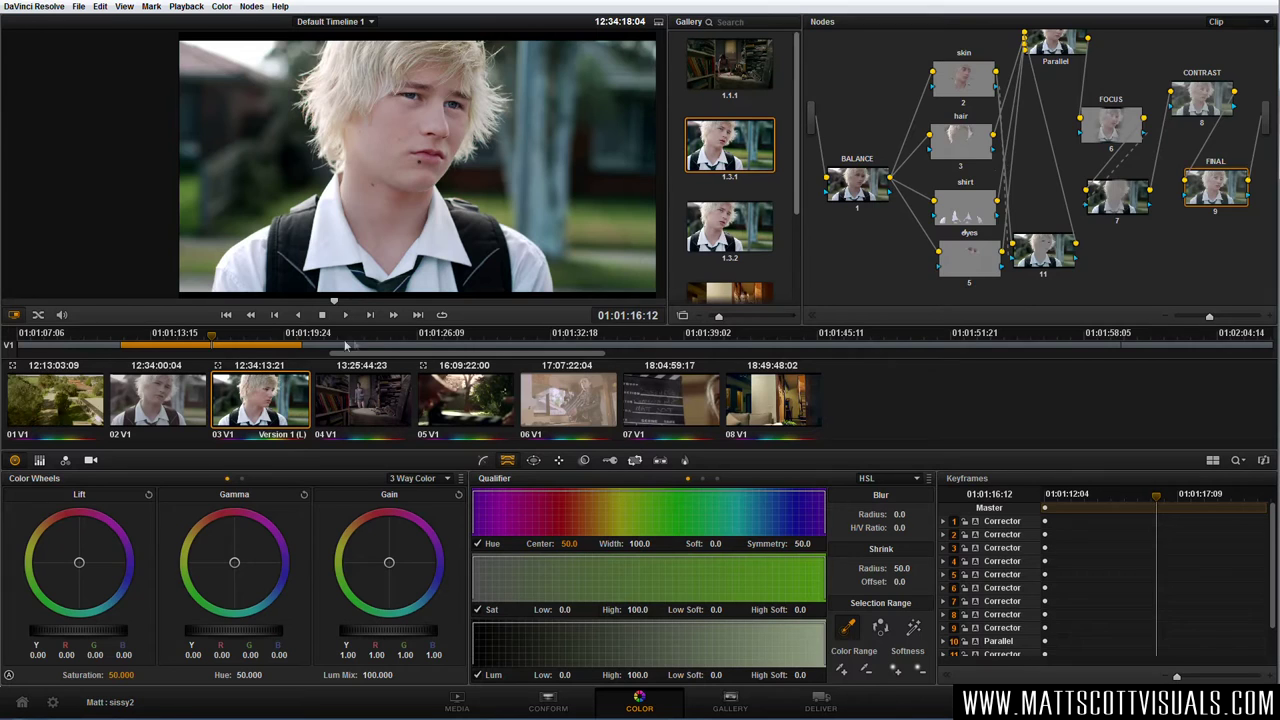
# - Select ungraded clip 02, park the playhead at 01:01:01:15 and view that frame full screen
pyautogui.click(188, 409)
pyautogui.click(362, 335)
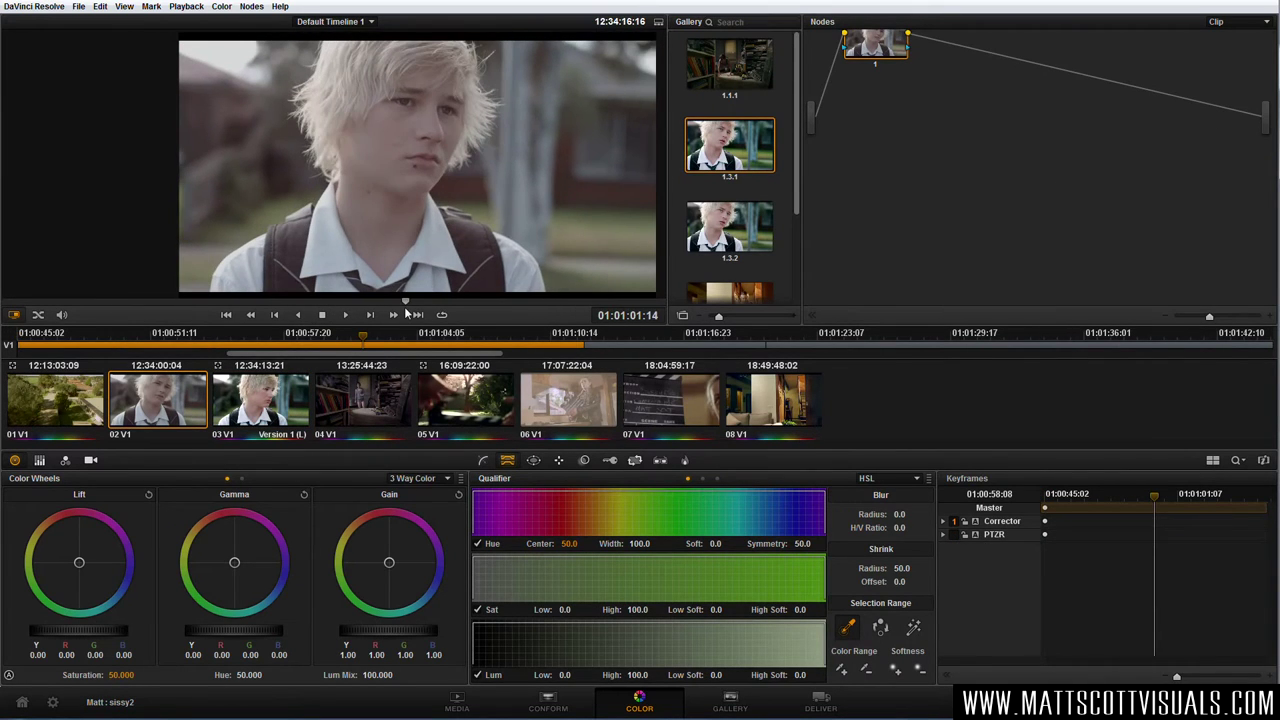
pyautogui.press('Right')
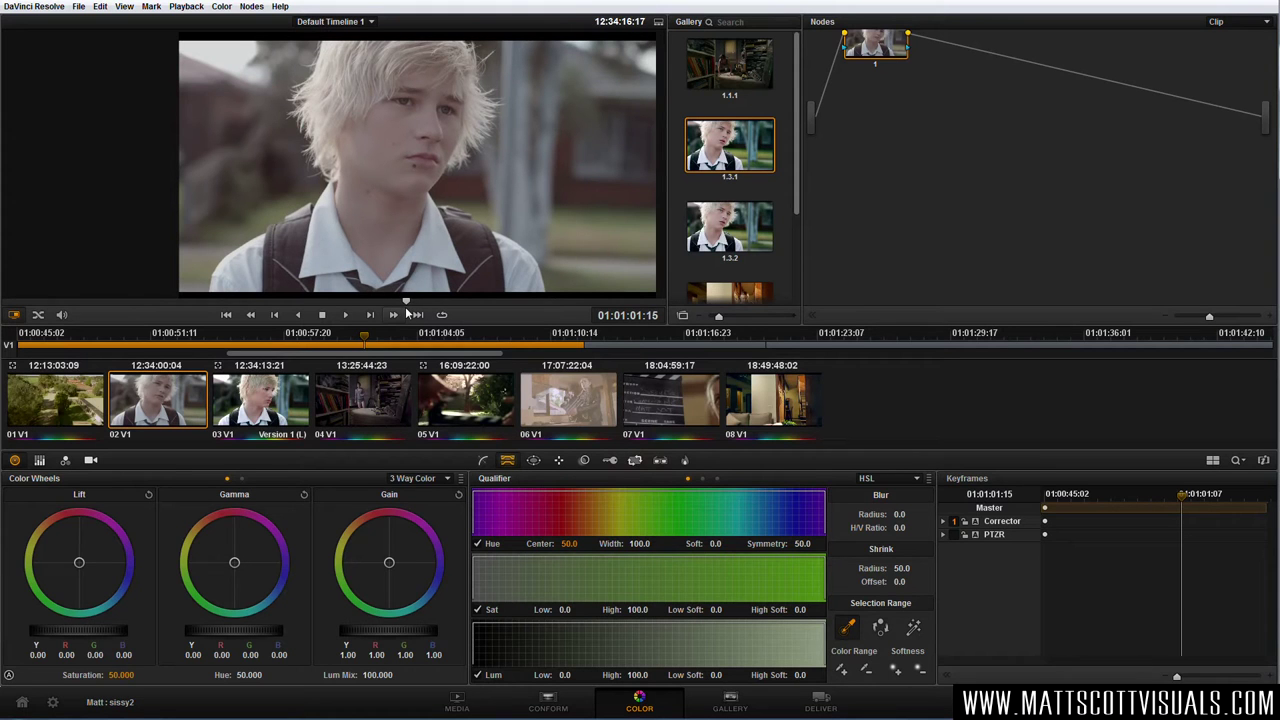
pyautogui.hotkey('ctrl', 'f')
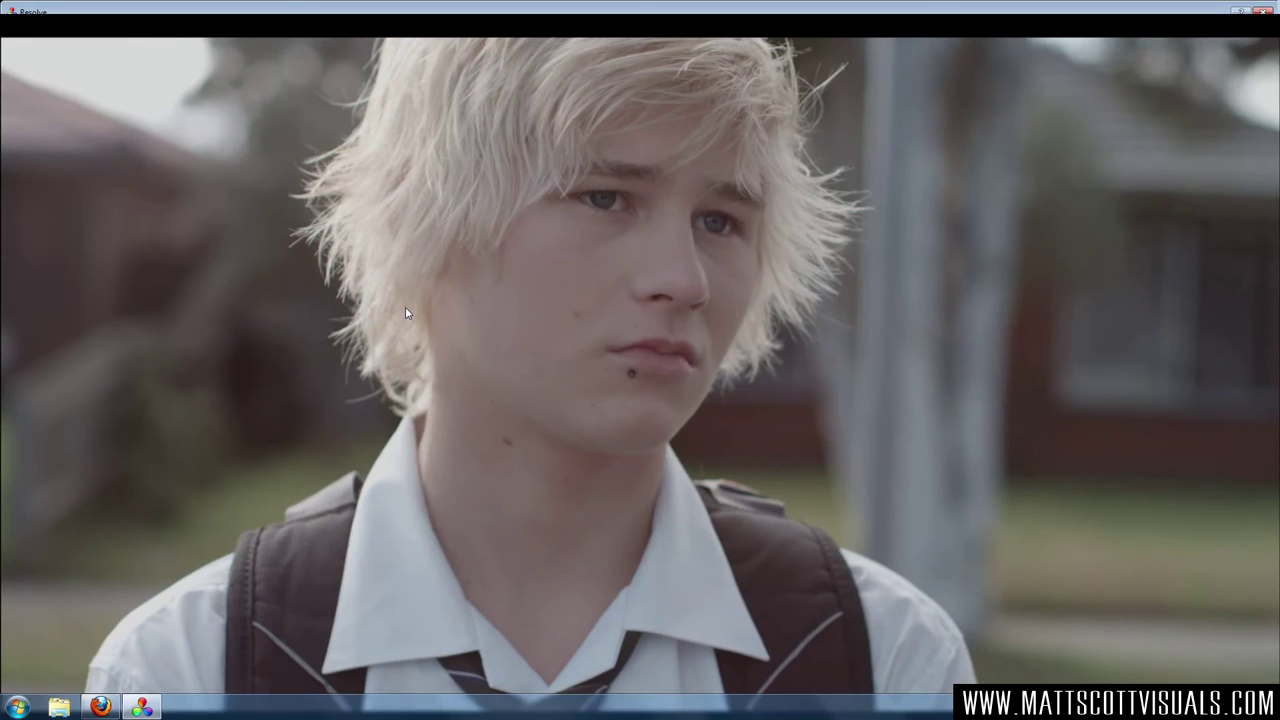
pyautogui.hotkey('ctrl', 'f')
# - In the clip's Camera Raw settings, set Decode Using to Clip and the Gamma Curve to REDlog Film
pyautogui.click(92, 461)
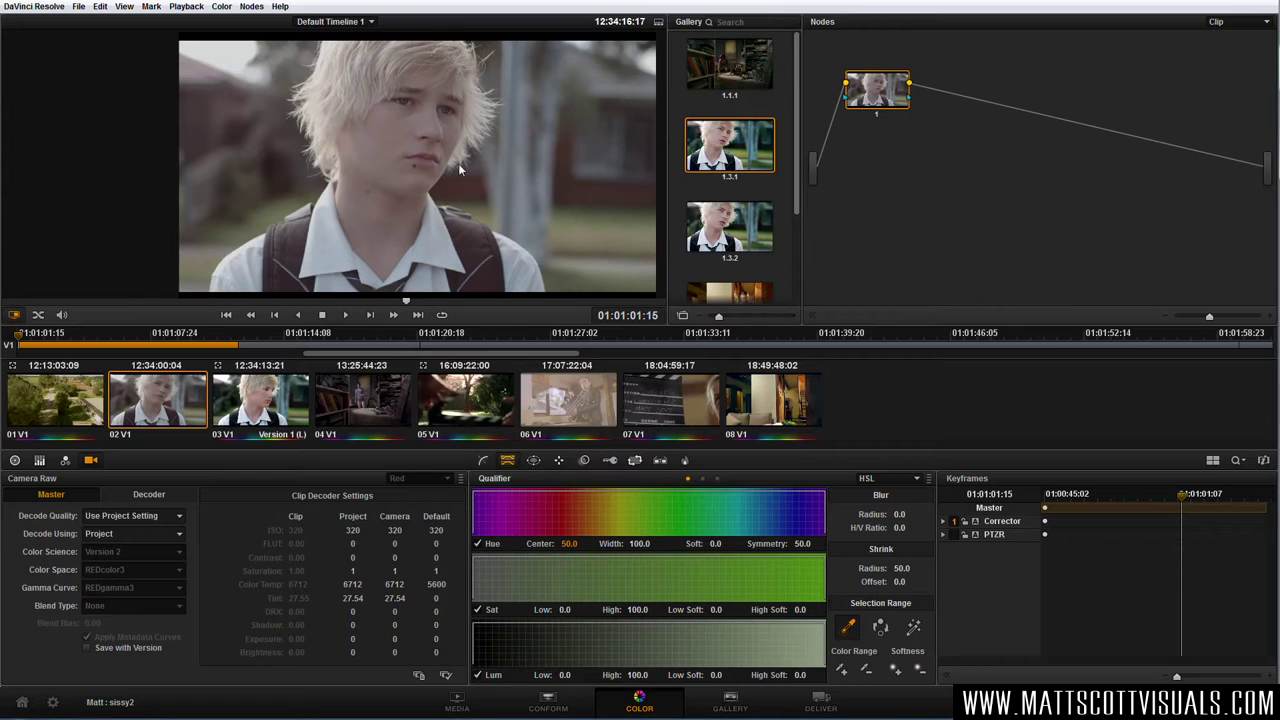
pyautogui.click(128, 533)
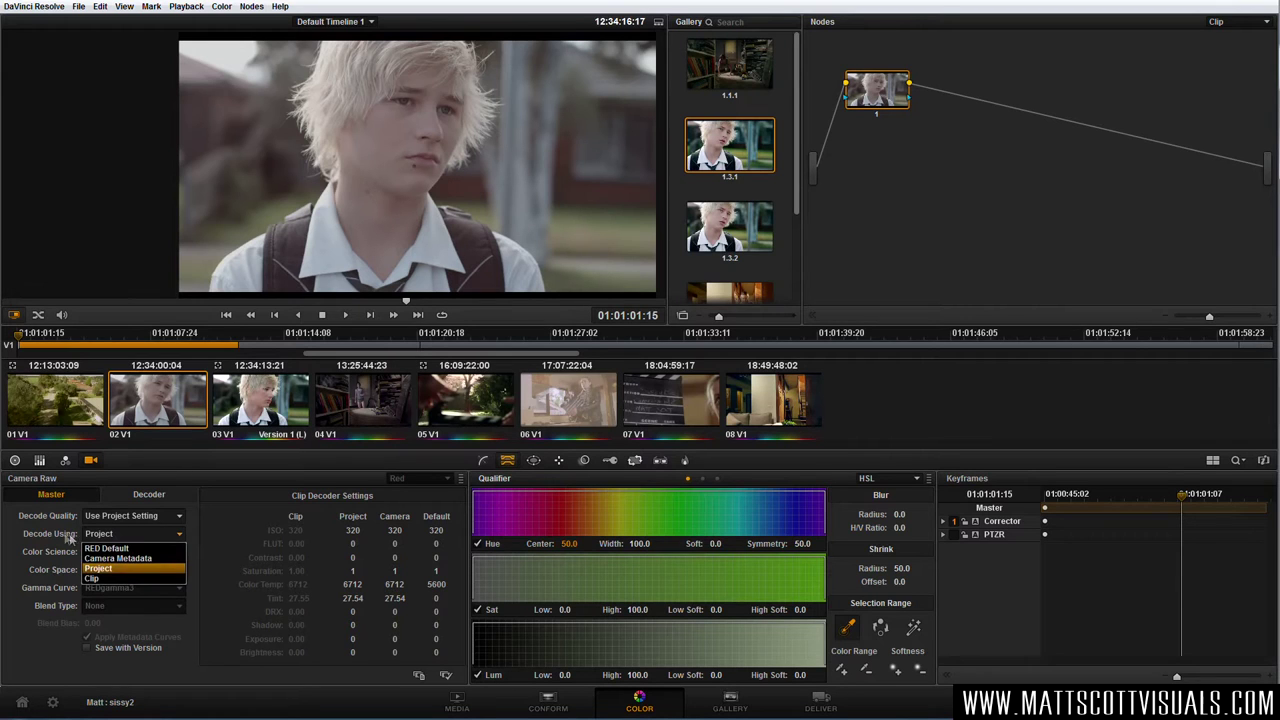
pyautogui.click(112, 577)
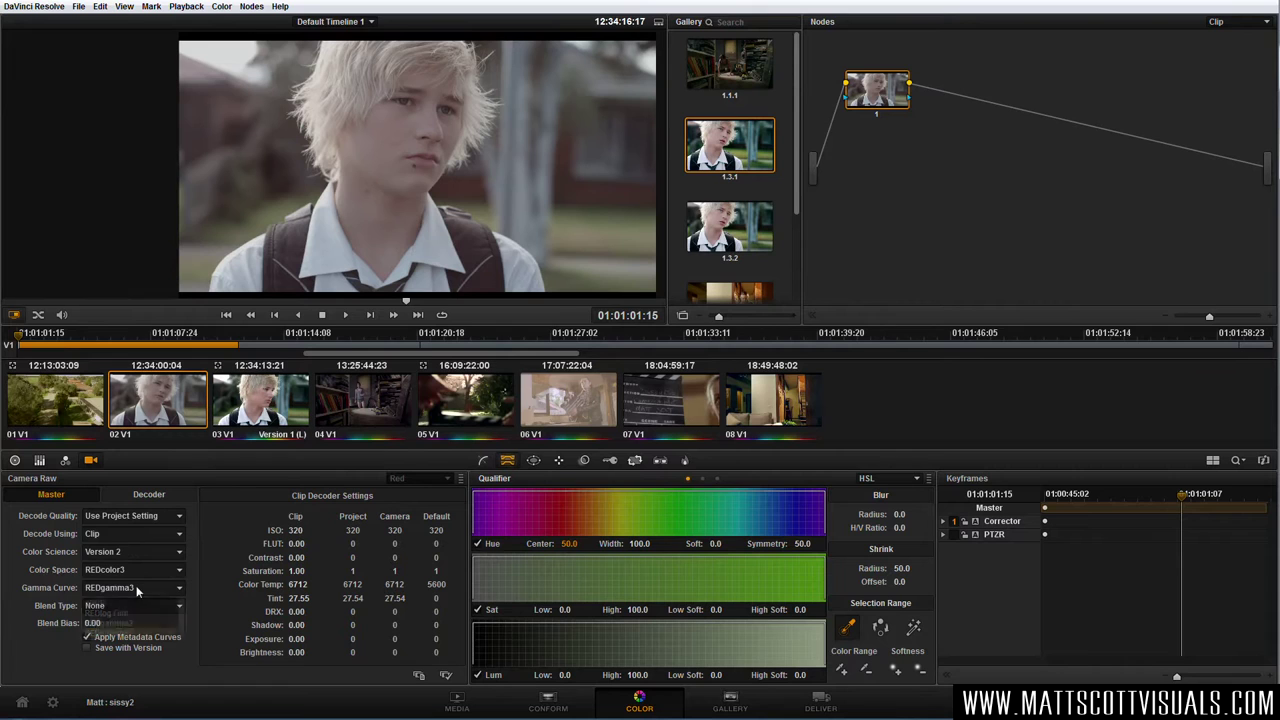
pyautogui.click(137, 588)
pyautogui.click(128, 667)
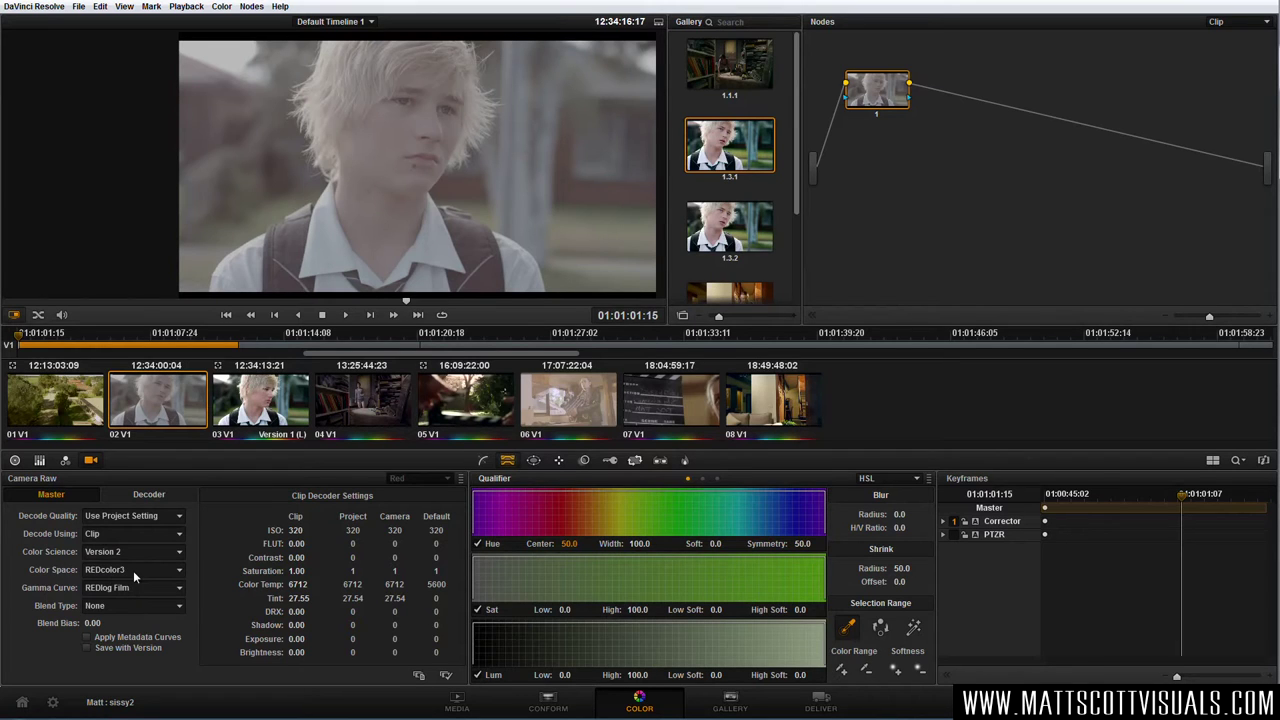
# - Compare the clip with gallery still 1.3.1 using a reference wipe, and examine the face and shirt up close
pyautogui.click(133, 570)
pyautogui.click(133, 570)
pyautogui.doubleClick(722, 153)
pyautogui.moveTo(392, 185); pyautogui.dragTo(436, 160)
pyautogui.hotkey('ctrl', 'w')
pyautogui.moveTo(450, 285); pyautogui.dragTo(443, 222)
pyautogui.scroll(5, 438, 247)
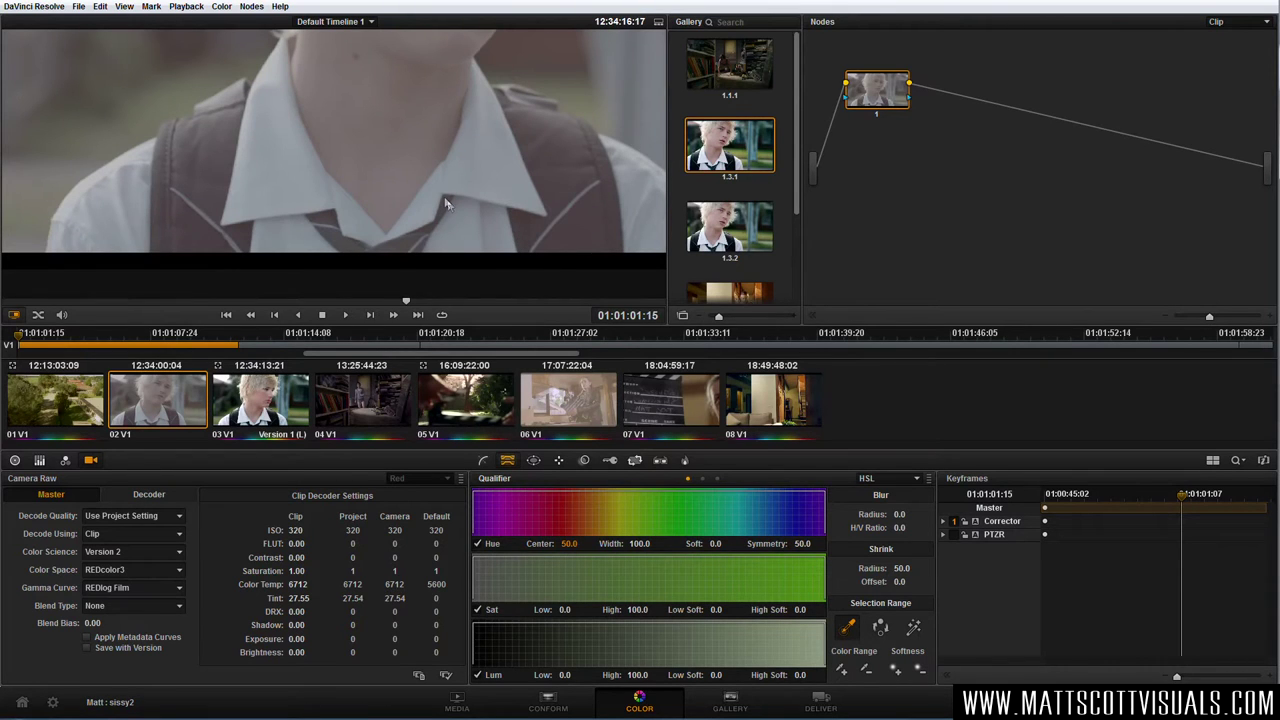
pyautogui.moveTo(343, 226); pyautogui.dragTo(348, 267)
pyautogui.scroll(-5, 359, 250)
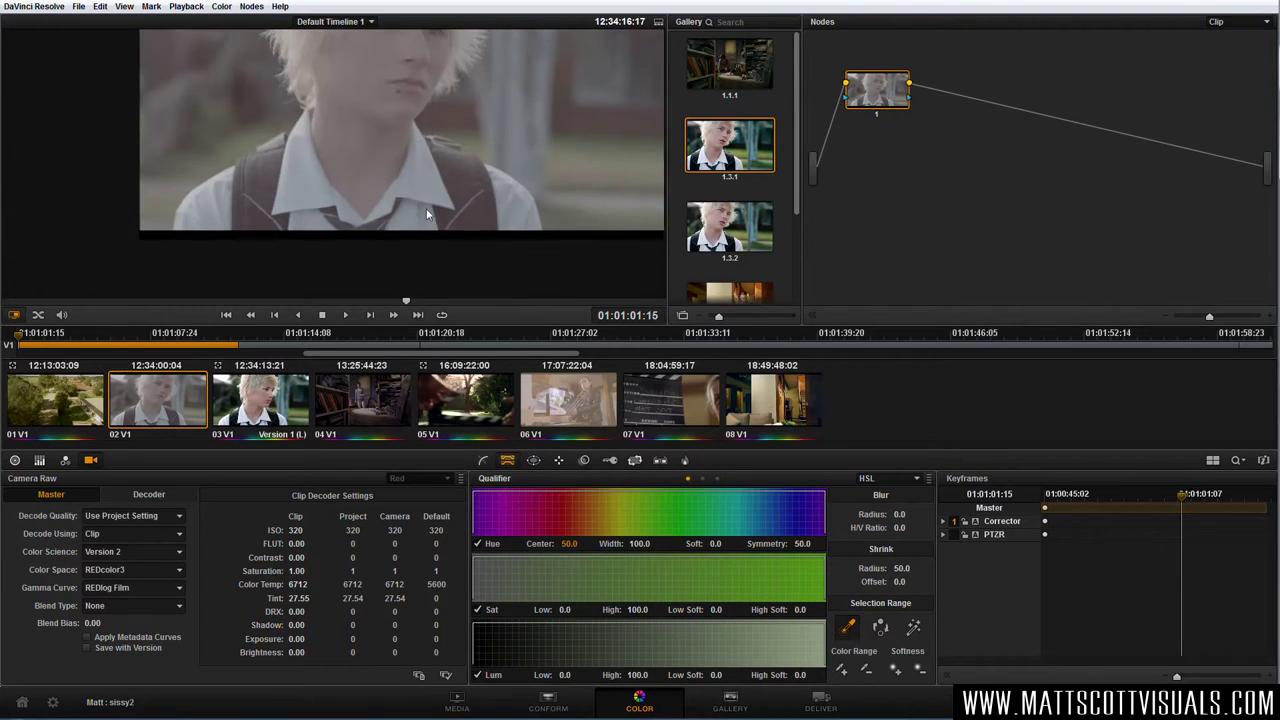
pyautogui.scroll(2, 422, 233)
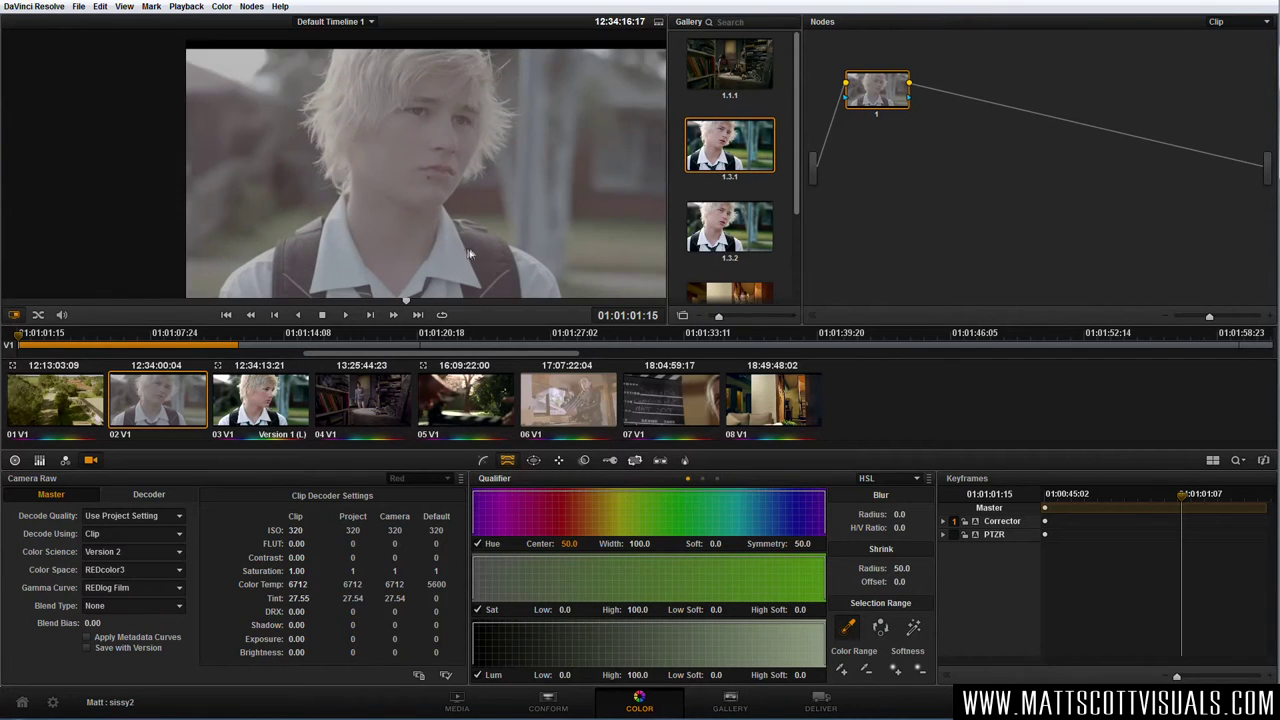
# - Show the video scopes and reduce them to a single Waveform in the 1 UP layout
pyautogui.rightClick(520, 189)
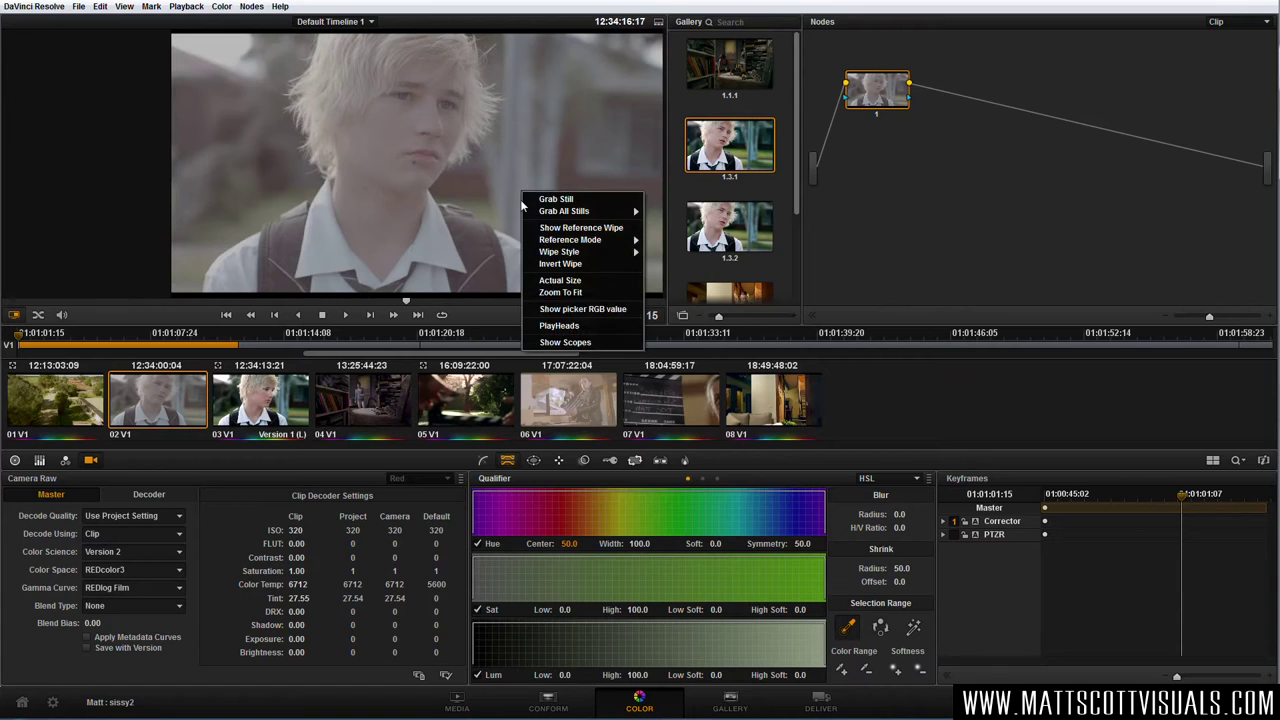
pyautogui.click(571, 346)
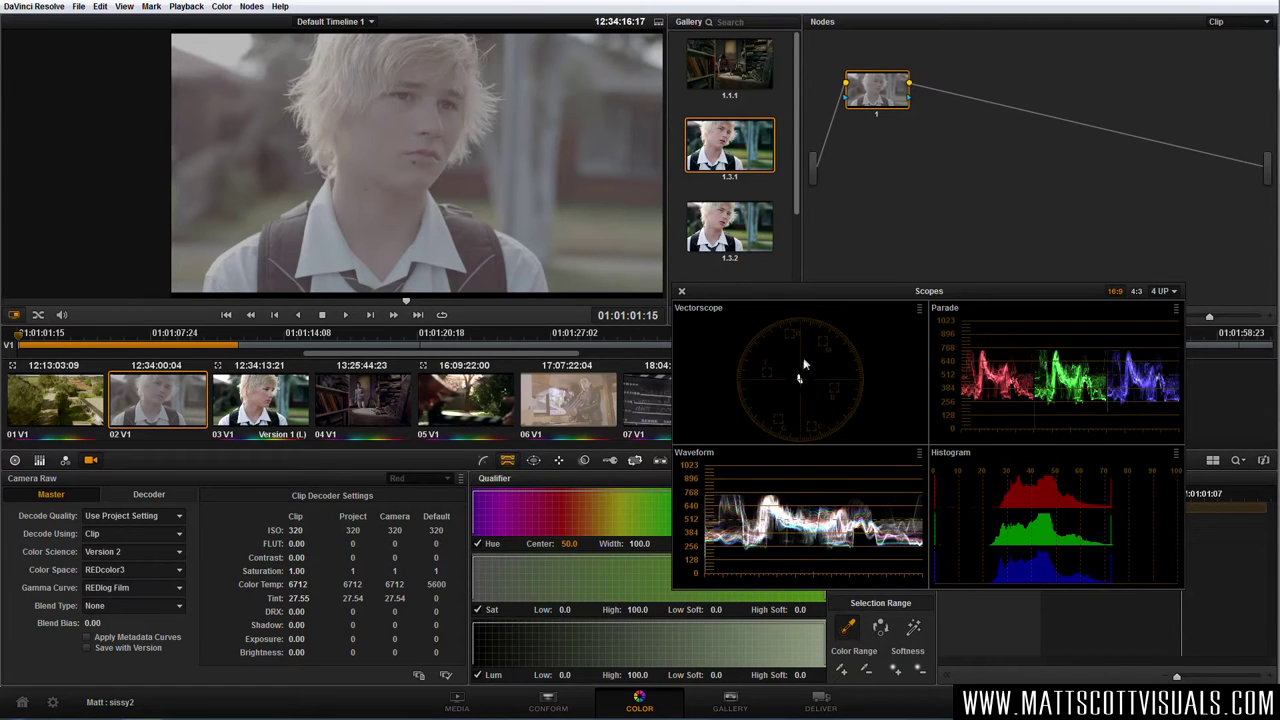
pyautogui.click(919, 310)
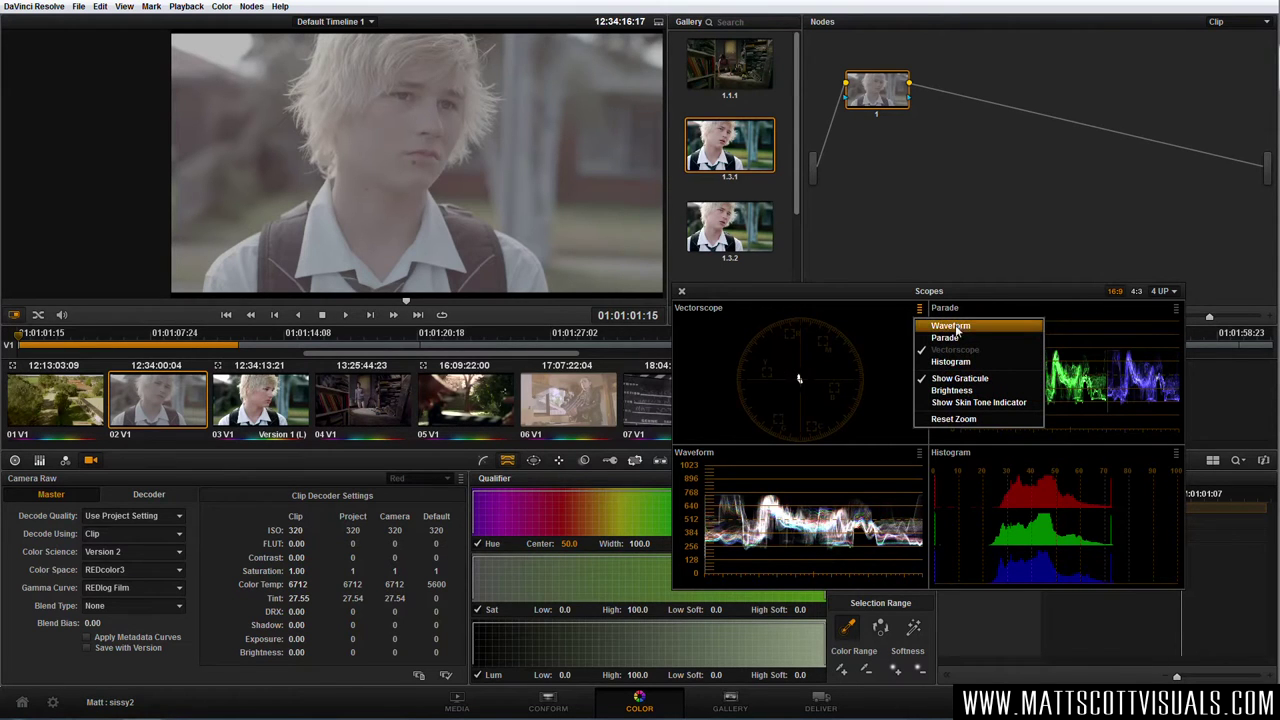
pyautogui.click(956, 327)
pyautogui.click(1166, 292)
pyautogui.click(1160, 304)
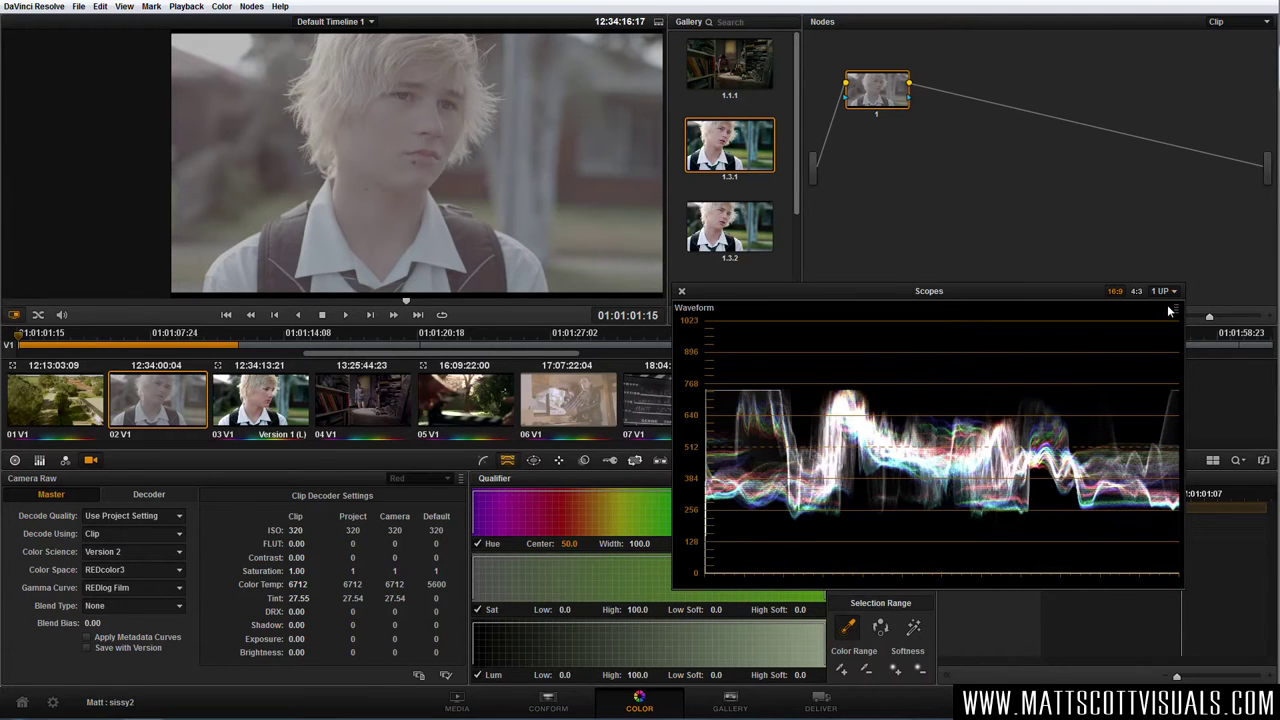
# - Enlarge the Waveform scope window, position it clear of the lower-left controls, and show the color wheels
pyautogui.moveTo(1039, 292); pyautogui.dragTo(1037, 265)
pyautogui.moveTo(1177, 554); pyautogui.dragTo(1278, 650)
pyautogui.moveTo(1128, 257); pyautogui.dragTo(1030, 178)
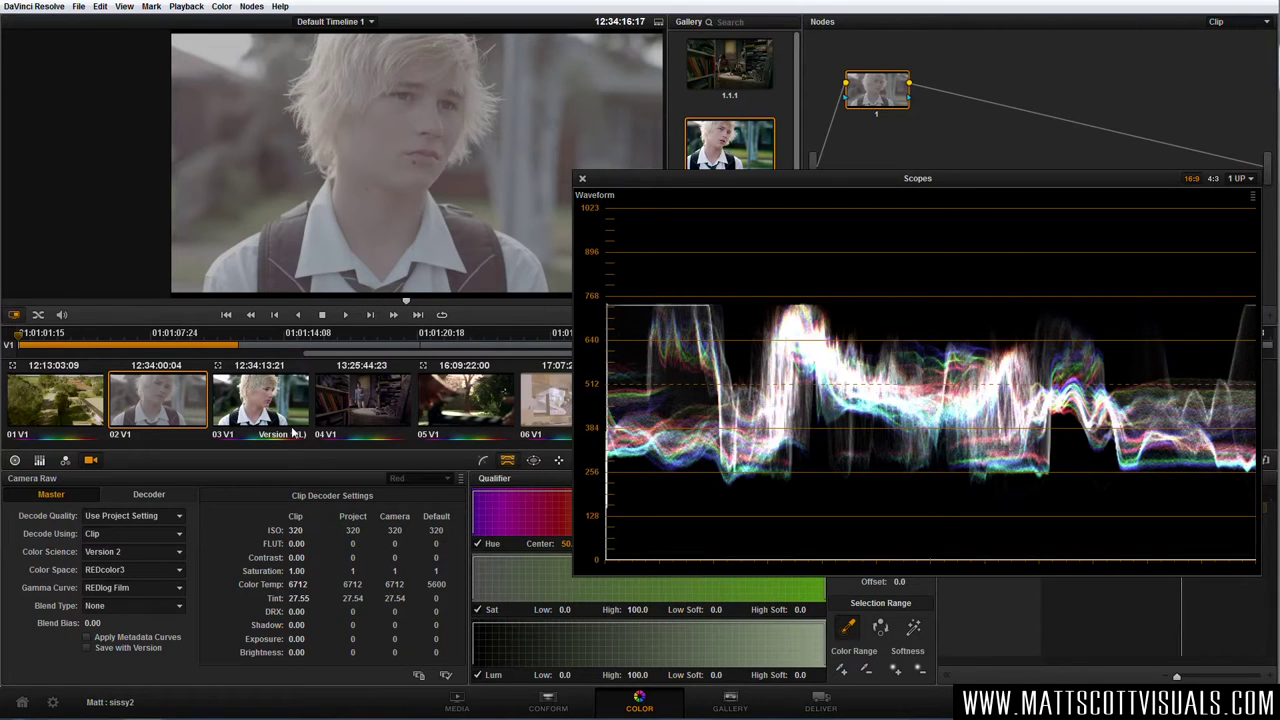
pyautogui.click(15, 461)
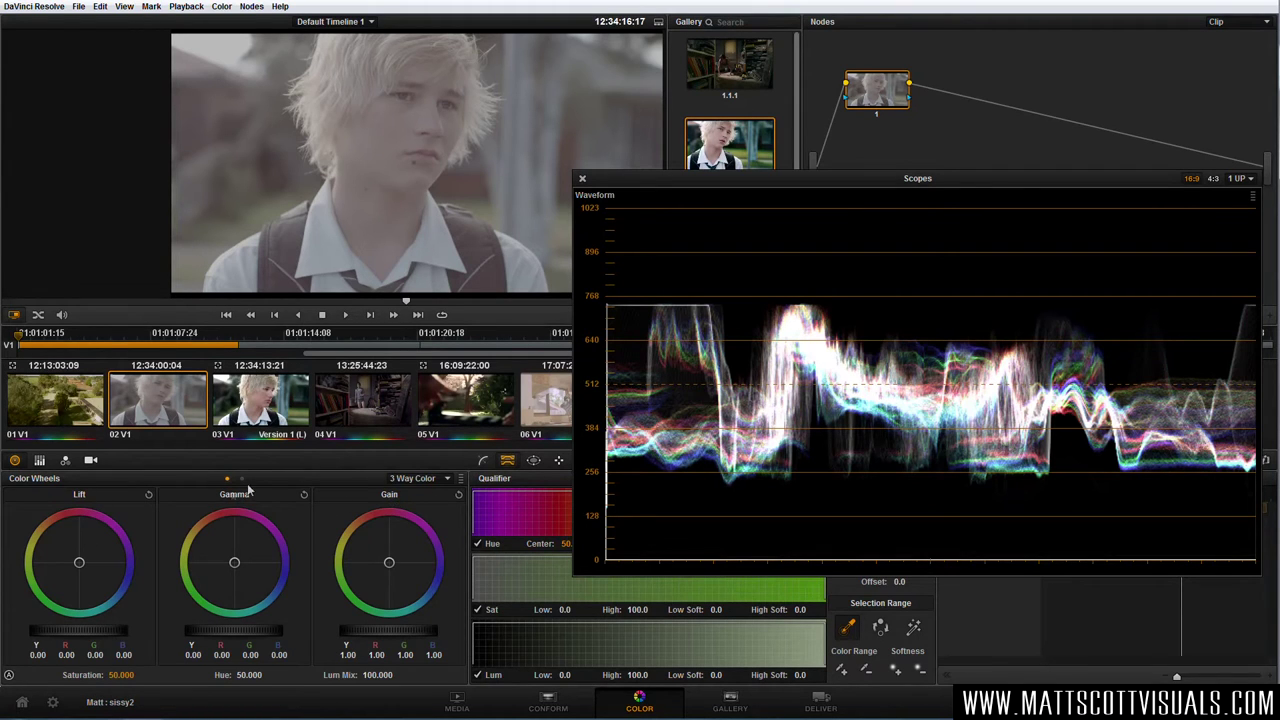
# - Try out color shifts on the Lift, Gamma and Gain wheels, resetting the balance each time
pyautogui.moveTo(80, 566); pyautogui.dragTo(35, 570)
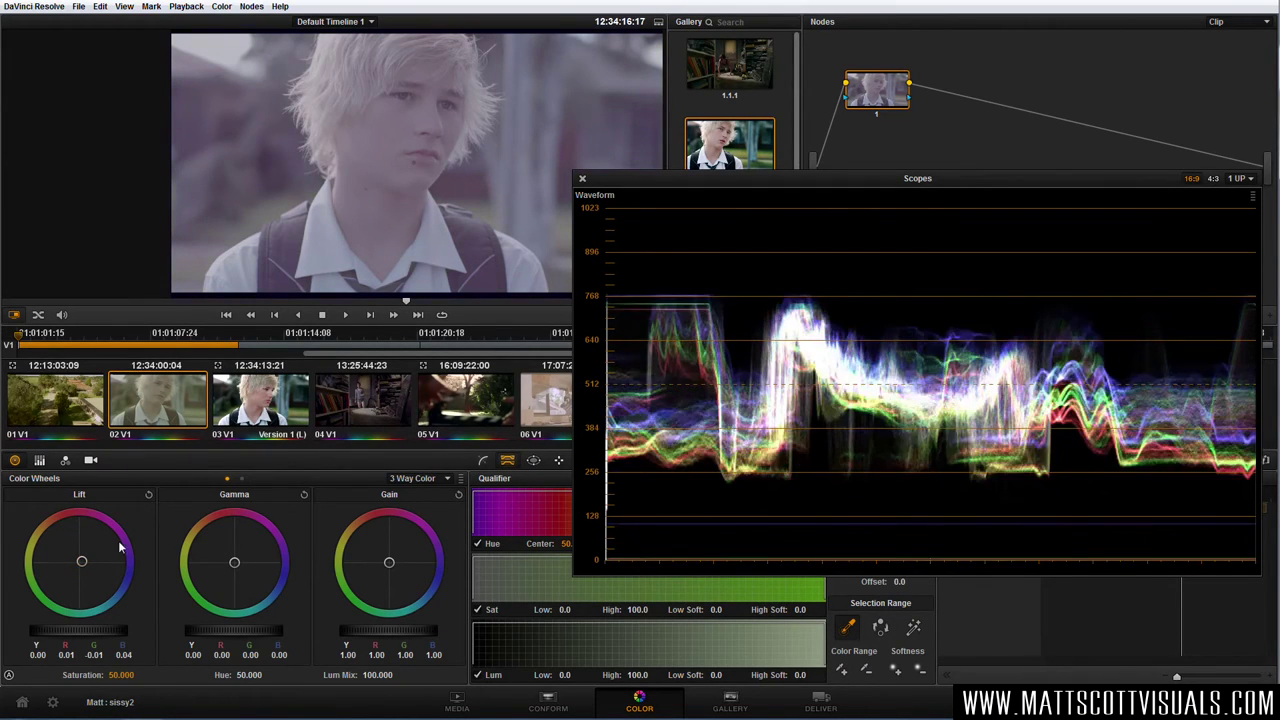
pyautogui.click(148, 495)
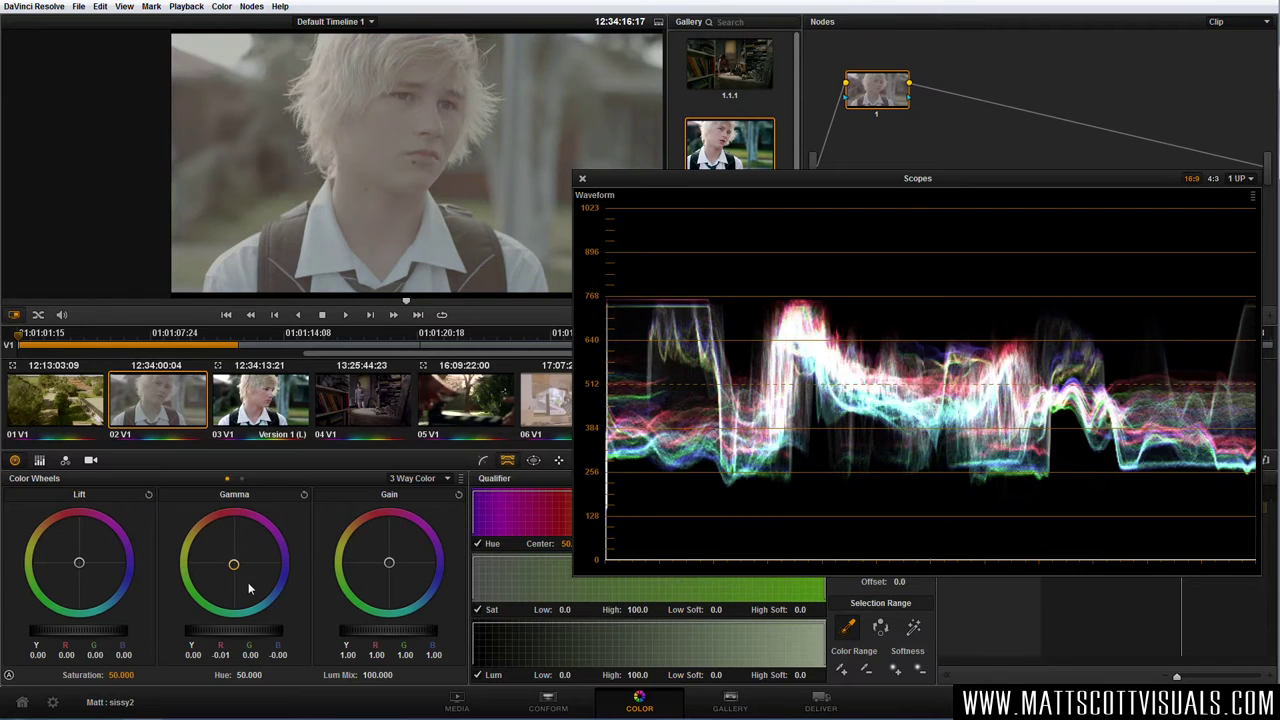
pyautogui.moveTo(377, 591); pyautogui.dragTo(430, 594)
pyautogui.click(459, 495)
# - Lower the master Lift to -0.14 on all channels and move the scope window to uncover more of the gallery
pyautogui.moveTo(117, 638)
pyautogui.mouseDown()
pyautogui.moveTo(138, 637)
pyautogui.moveTo(30, 636)
pyautogui.moveTo(110, 641)
pyautogui.mouseUp()
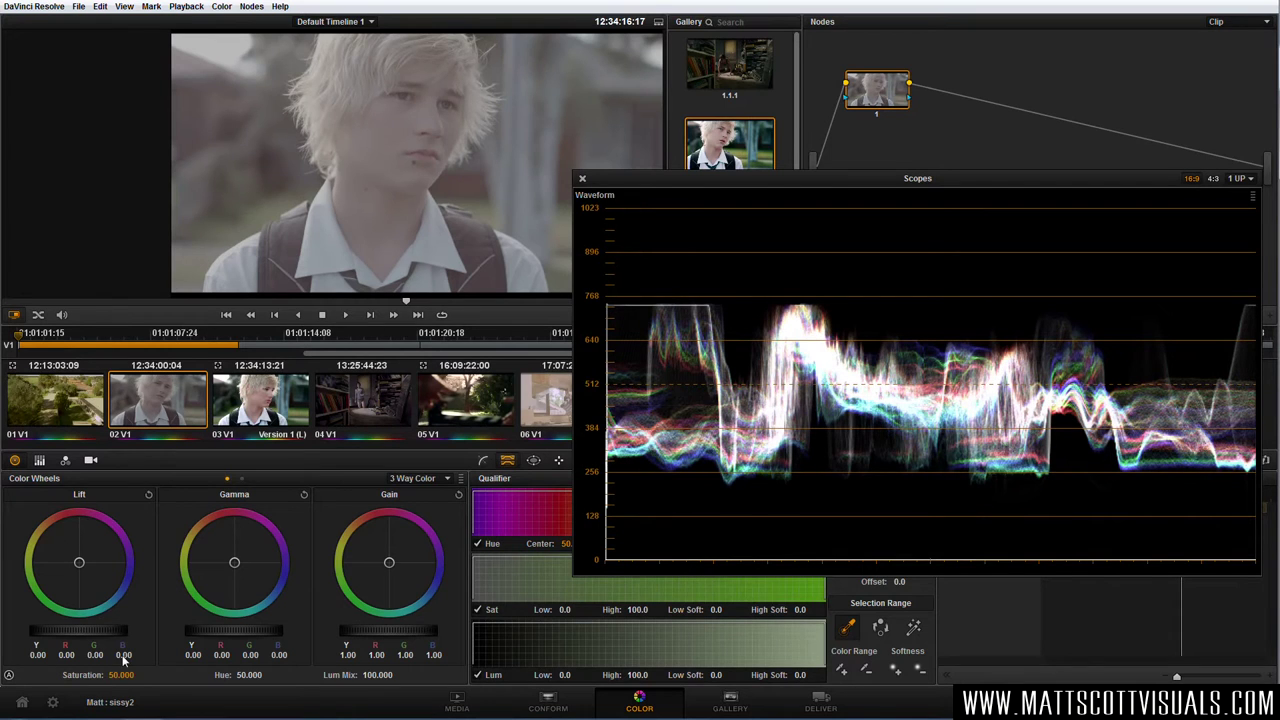
pyautogui.moveTo(84, 641); pyautogui.dragTo(25, 640)
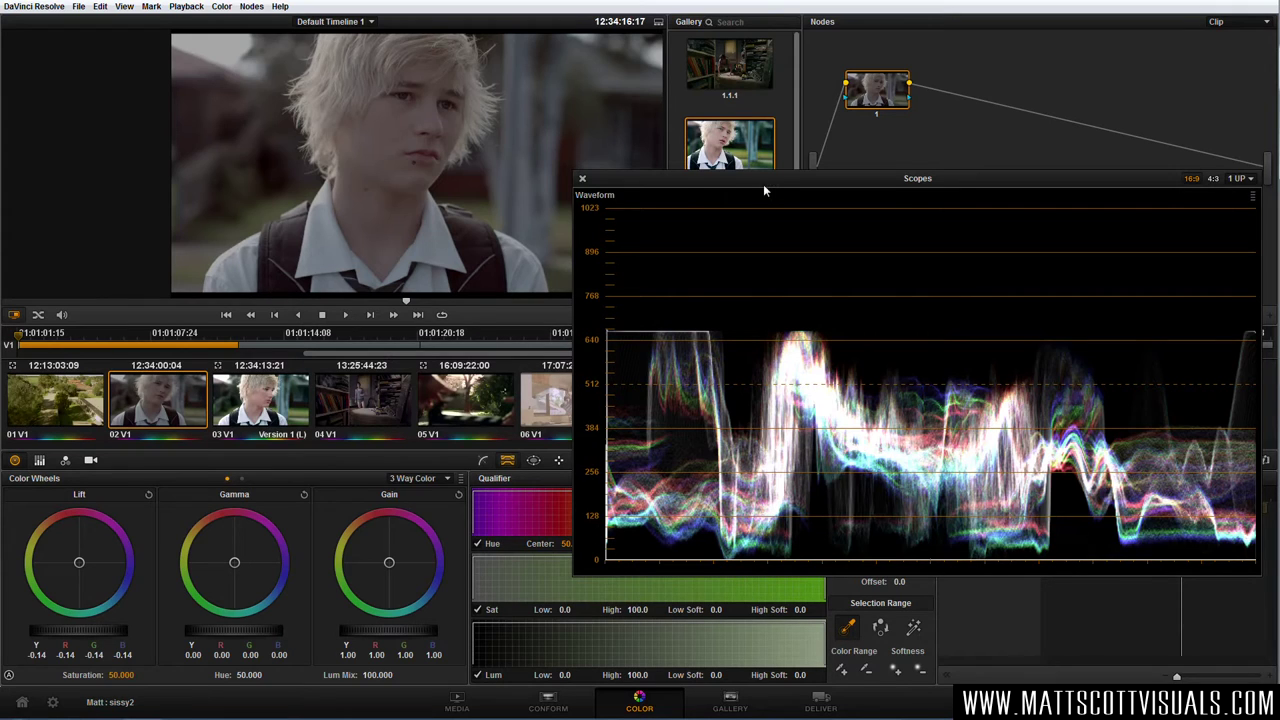
pyautogui.moveTo(758, 178); pyautogui.dragTo(738, 250)
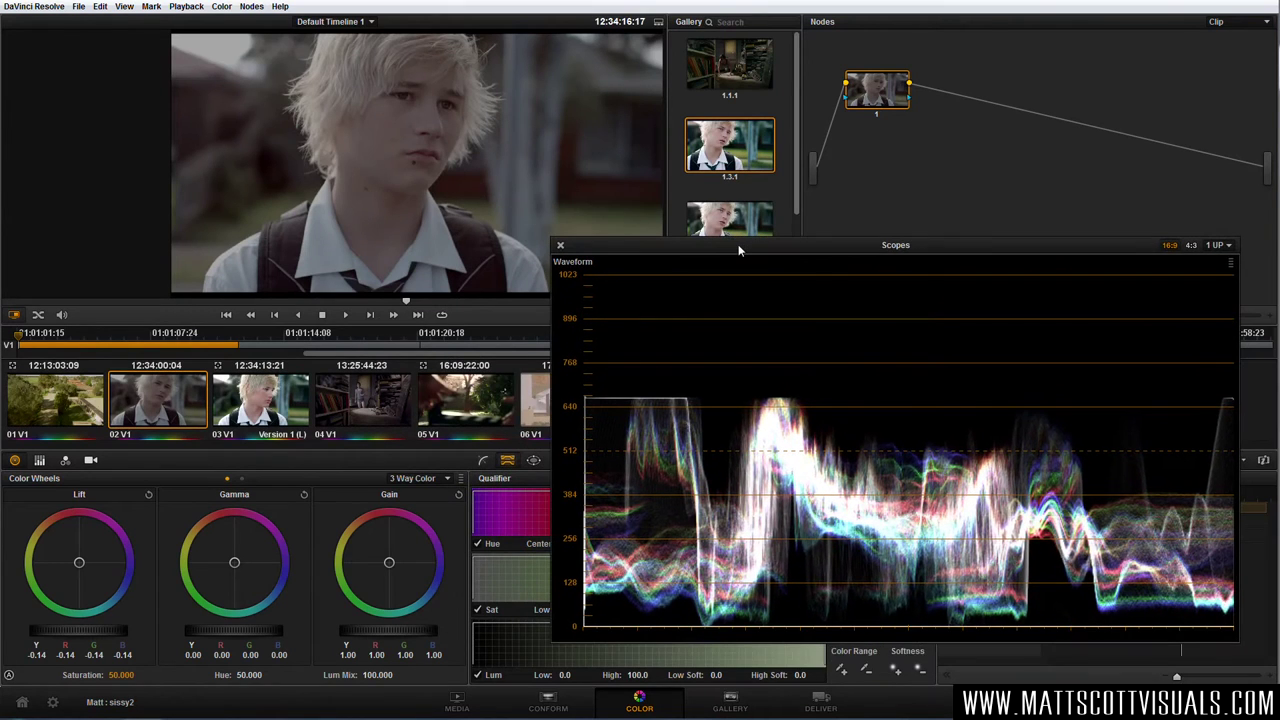
pyautogui.moveTo(86, 632)
pyautogui.mouseDown()
pyautogui.moveTo(111, 634)
pyautogui.moveTo(69, 637)
pyautogui.mouseUp()
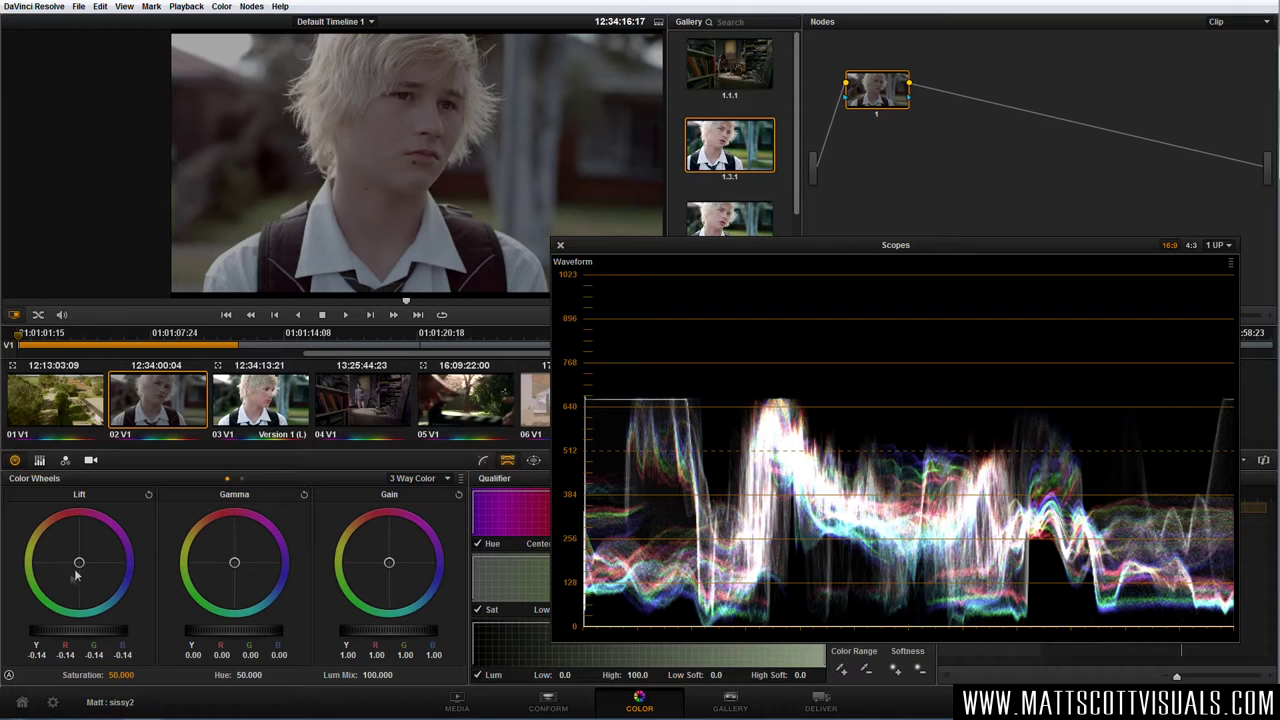
# - Shift the Lift balance to R -0.17, G -0.14, B -0.15 and reposition the scope to inspect the shadows
pyautogui.moveTo(70, 557); pyautogui.dragTo(77, 586)
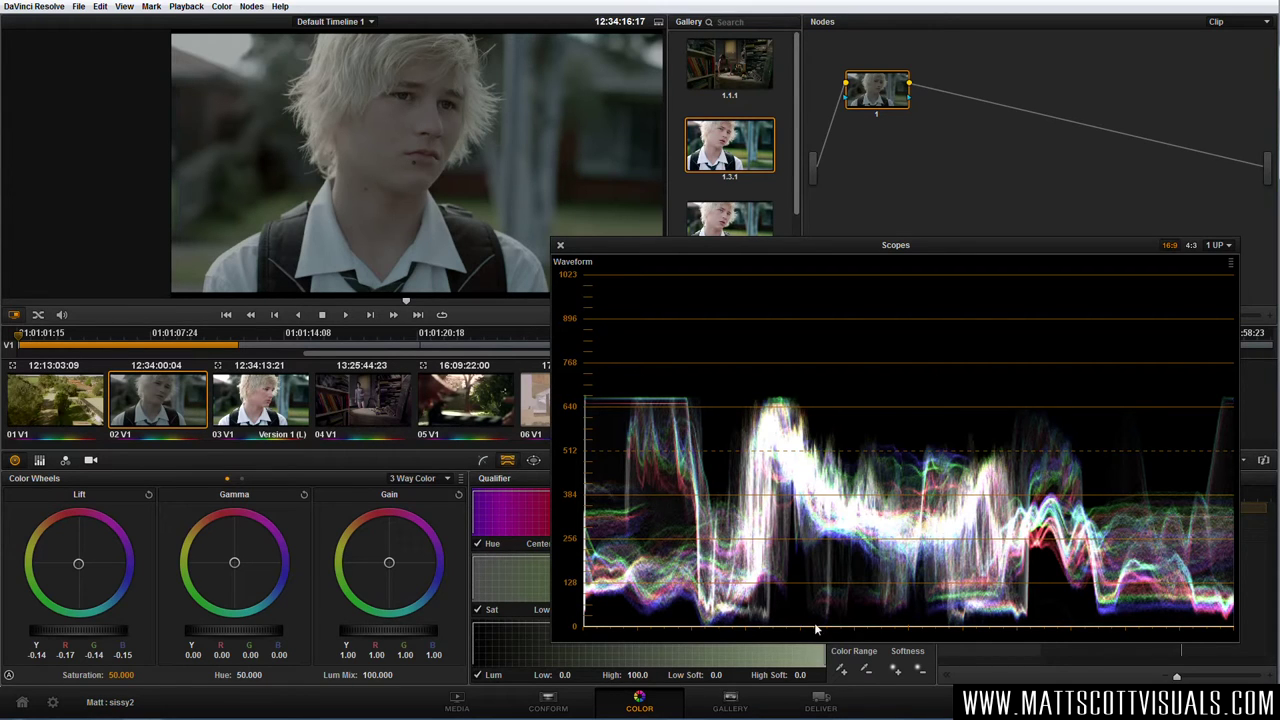
pyautogui.moveTo(732, 246); pyautogui.dragTo(601, 304)
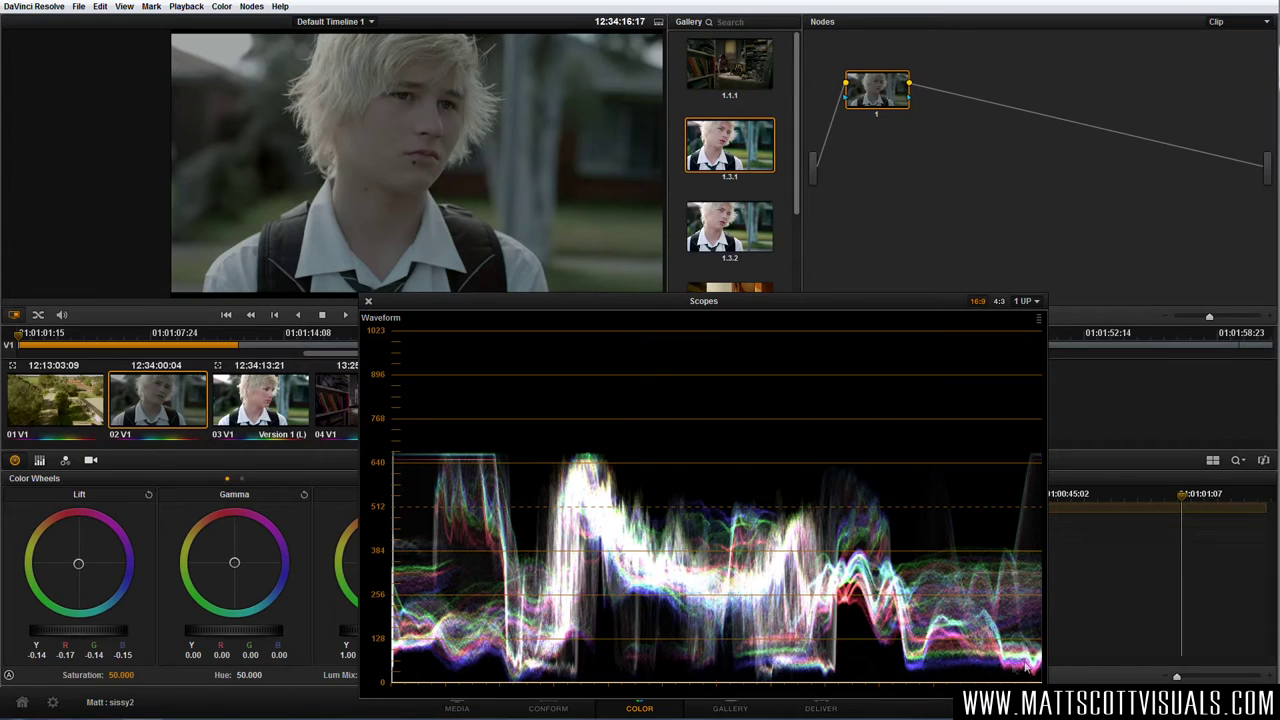
pyautogui.moveTo(612, 300); pyautogui.dragTo(724, 296)
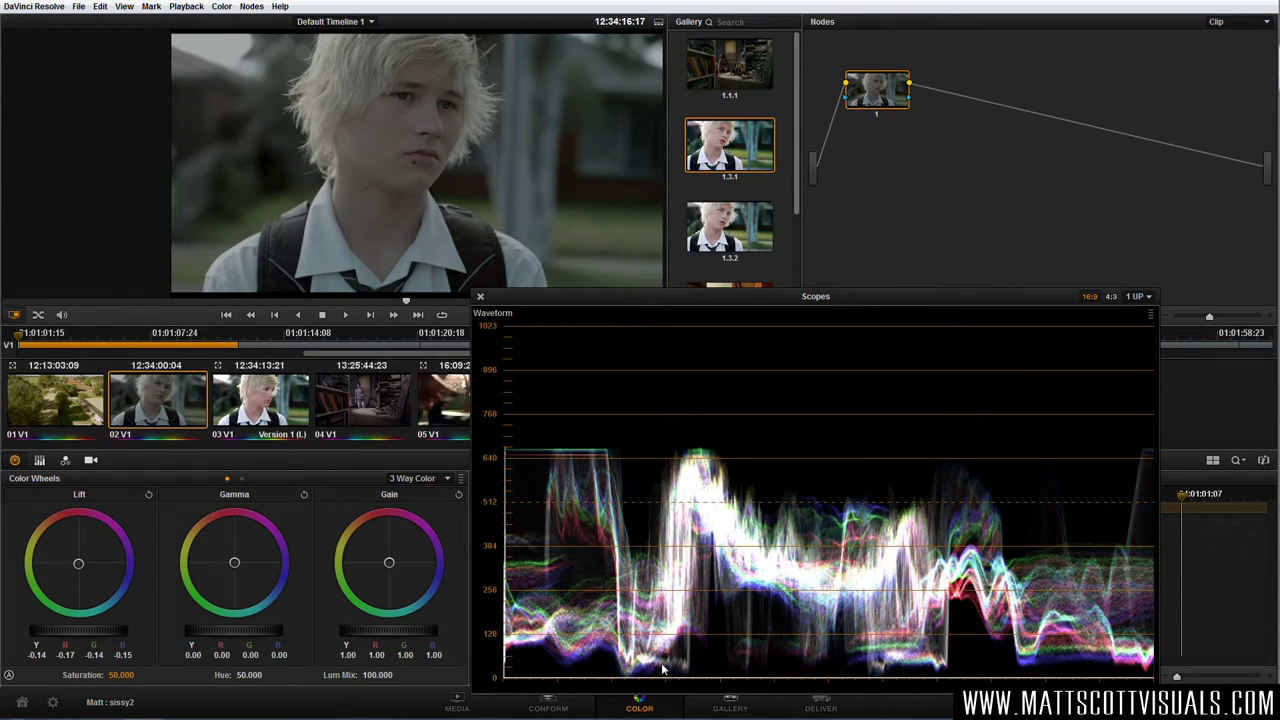
pyautogui.moveTo(693, 297); pyautogui.dragTo(770, 212)
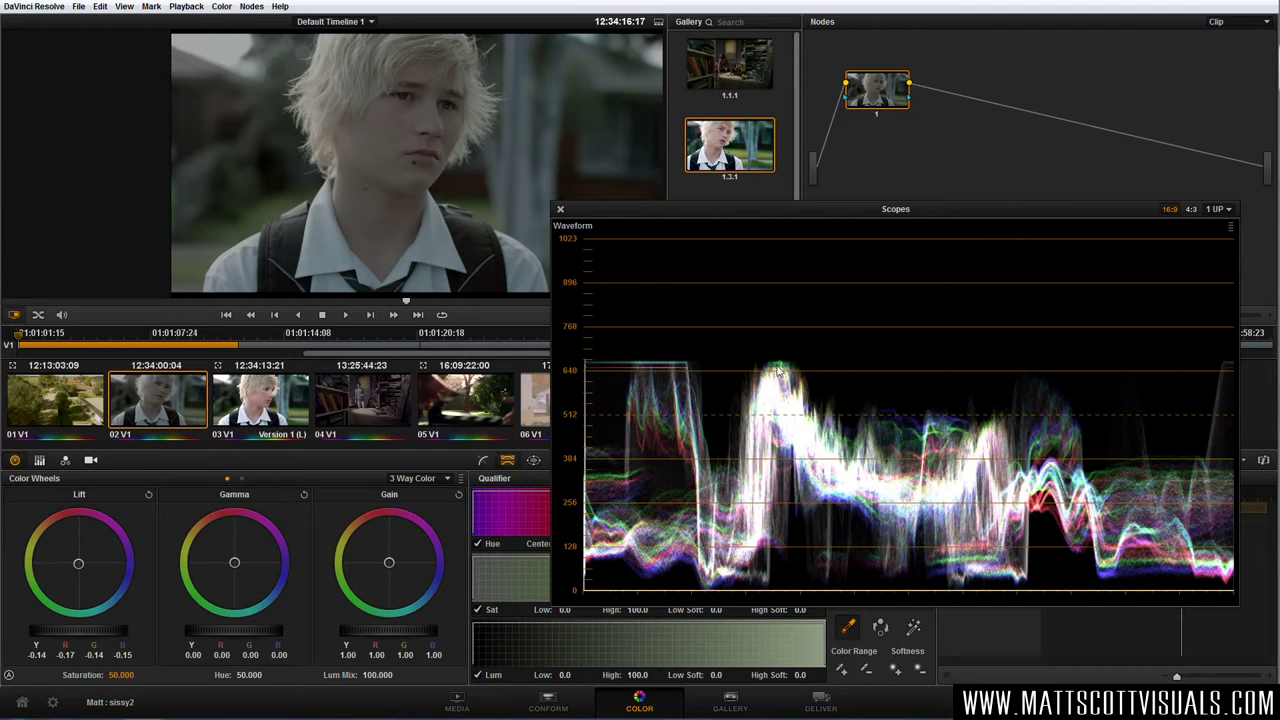
# - Raise the Gain to Y 1.37, R 1.38, G 1.37, B 1.37, balancing the highlights on the waveform
pyautogui.moveTo(392, 567)
pyautogui.mouseDown()
pyautogui.moveTo(380, 571)
pyautogui.moveTo(391, 563)
pyautogui.mouseUp()
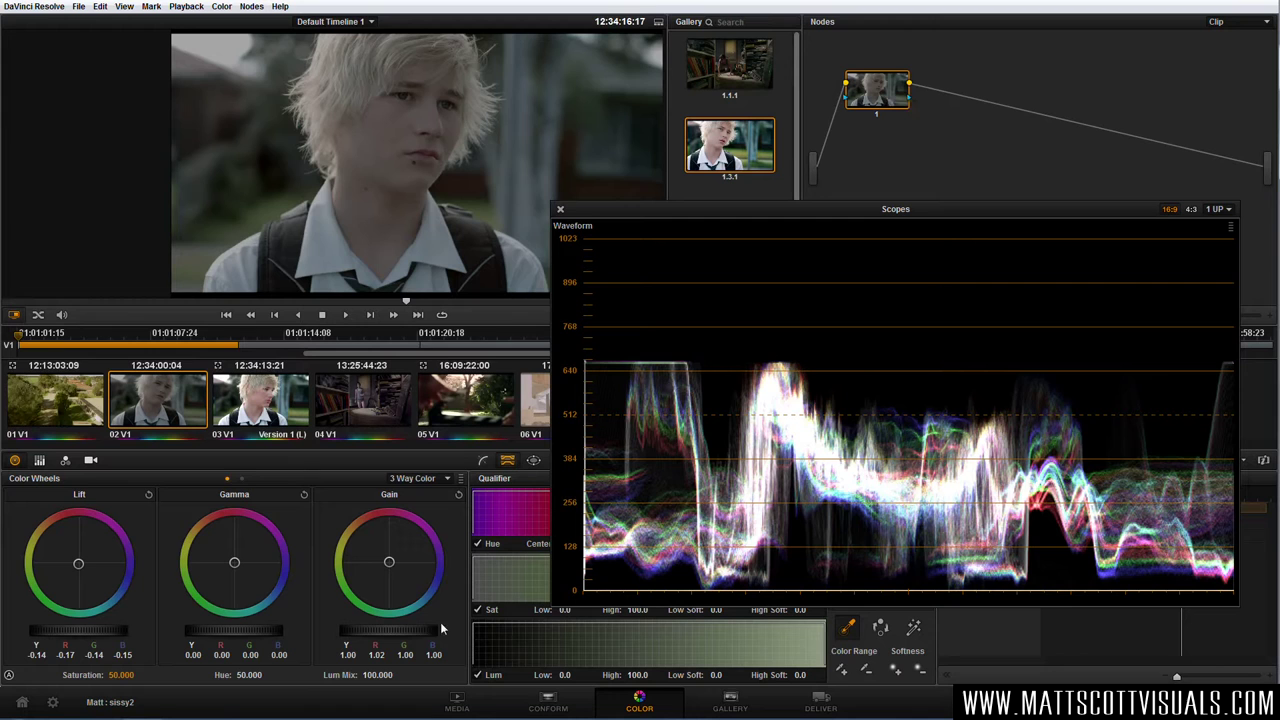
pyautogui.moveTo(390, 638); pyautogui.dragTo(582, 641)
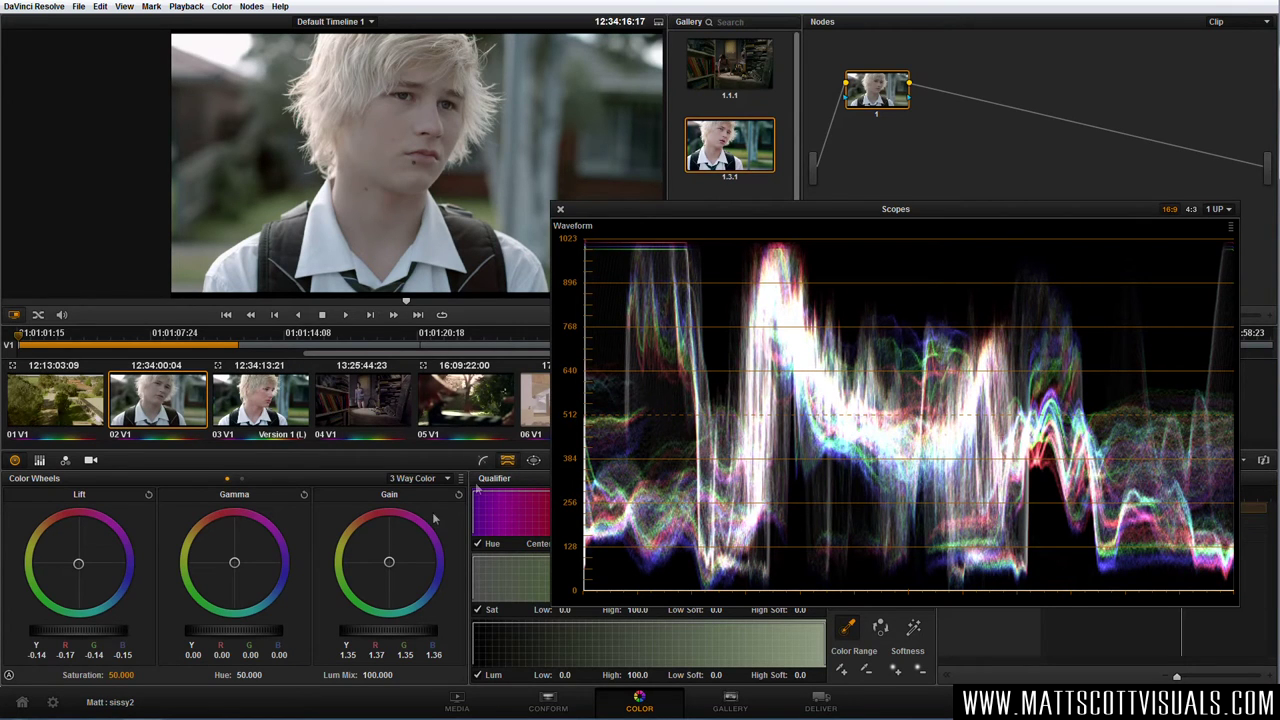
pyautogui.moveTo(389, 563); pyautogui.dragTo(389, 563)
pyautogui.moveTo(398, 628); pyautogui.dragTo(416, 627)
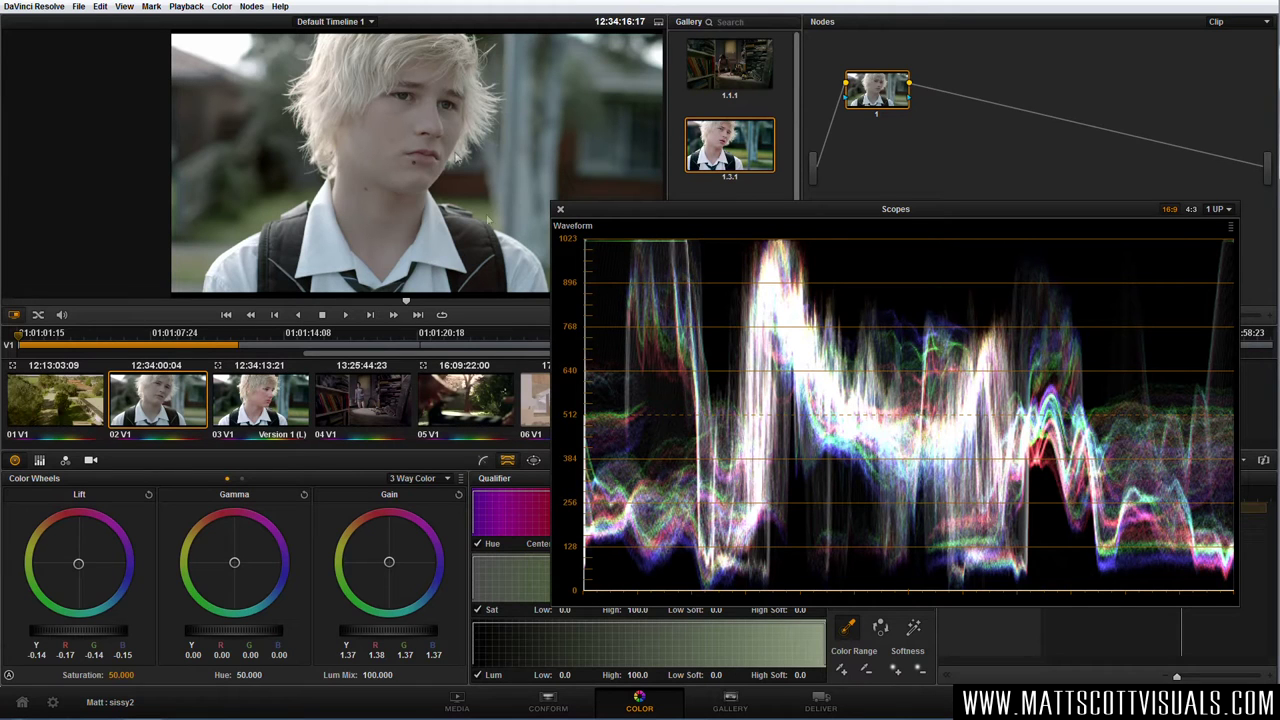
# - Move the scope aside, nudge the Gamma balance to R 0.01, G -0.00, B 0.01, and check the frame full screen
pyautogui.moveTo(684, 211); pyautogui.dragTo(670, 226)
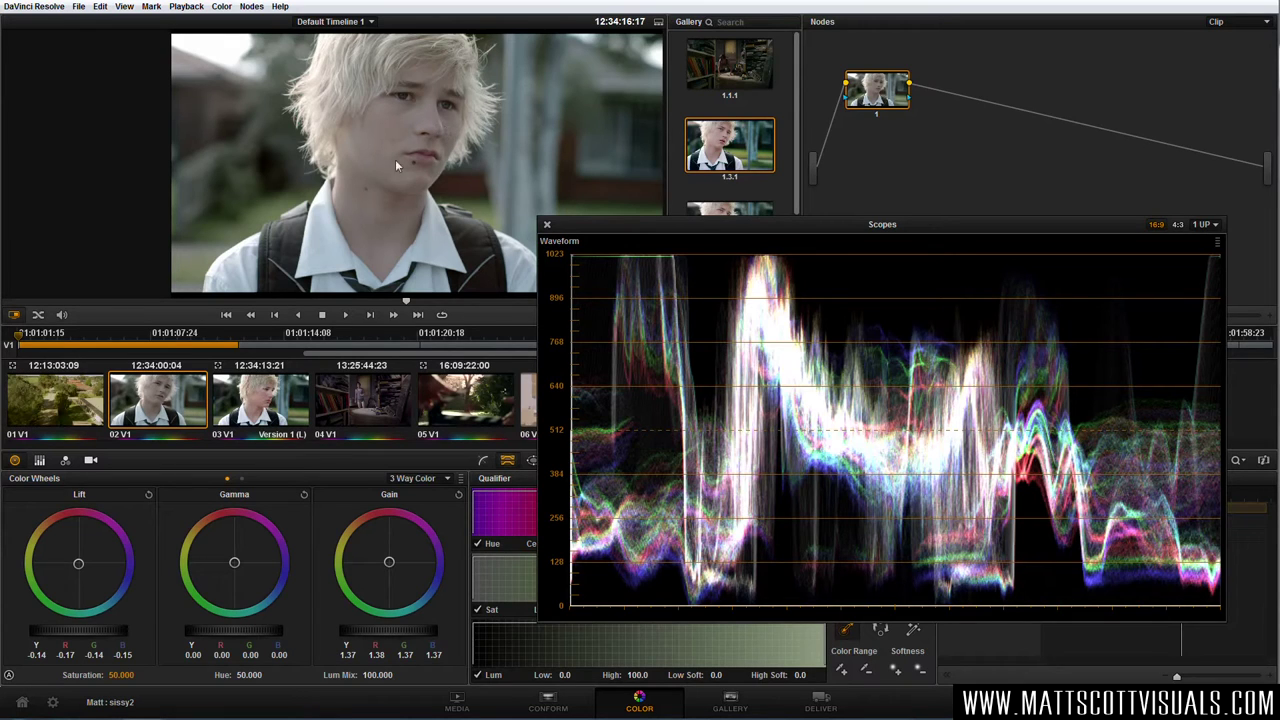
pyautogui.moveTo(580, 224); pyautogui.dragTo(626, 250)
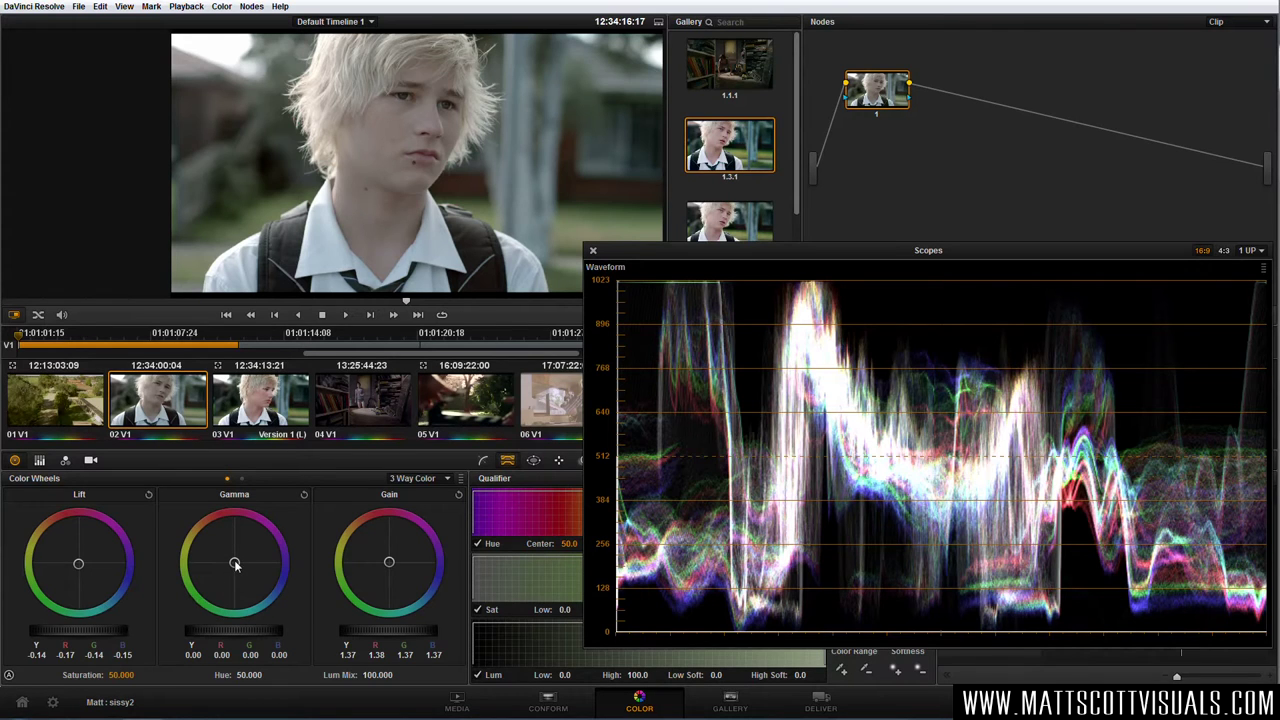
pyautogui.moveTo(235, 564); pyautogui.dragTo(254, 551)
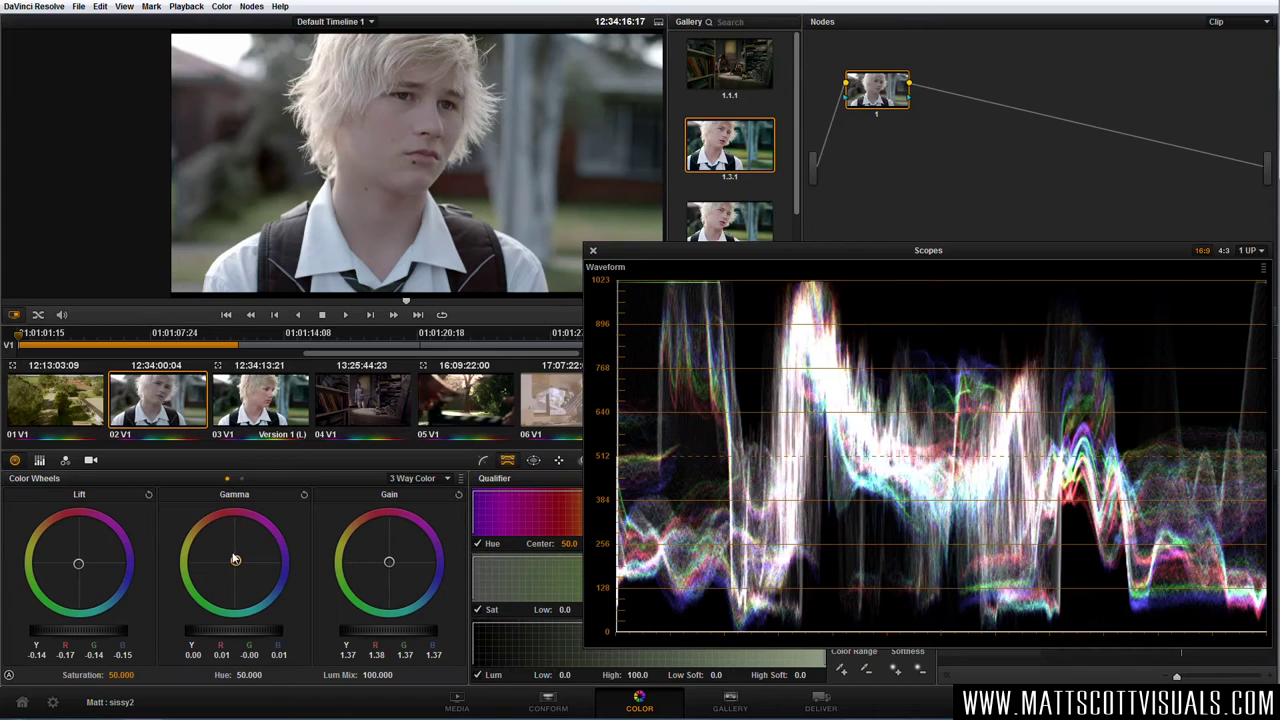
pyautogui.hotkey('alt', 'Tab')
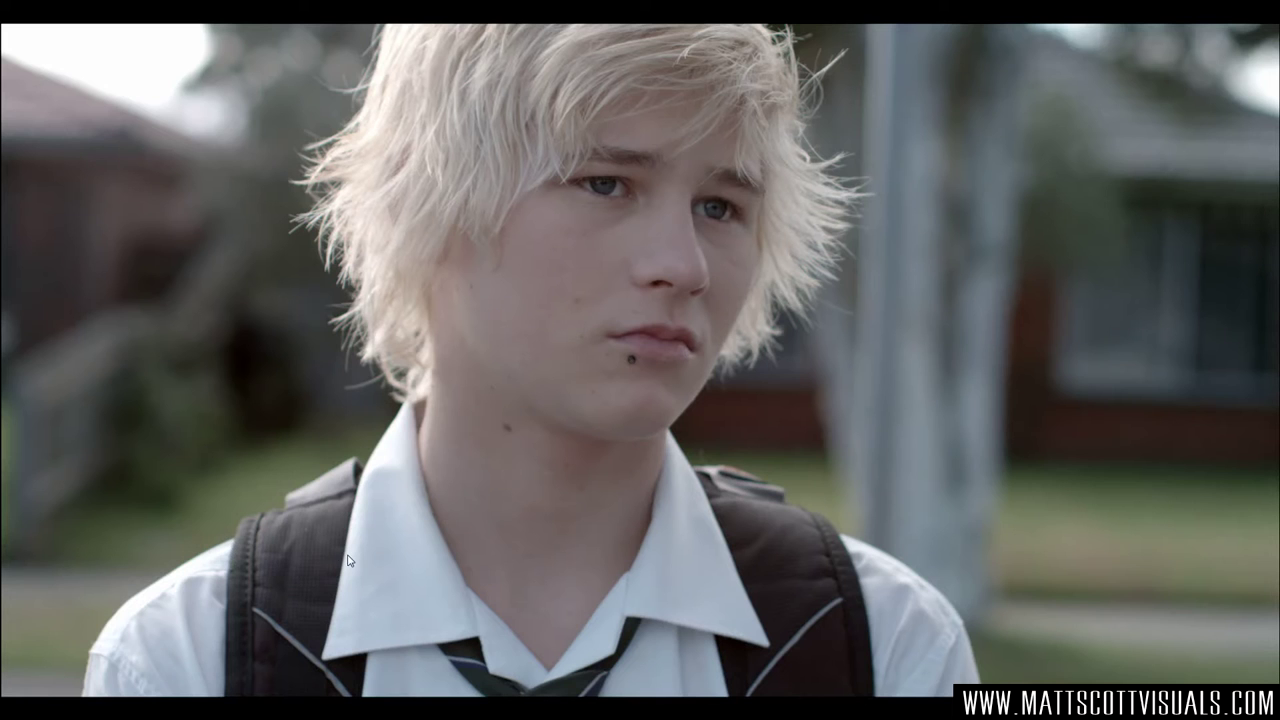
pyautogui.hotkey('alt', 'Tab')
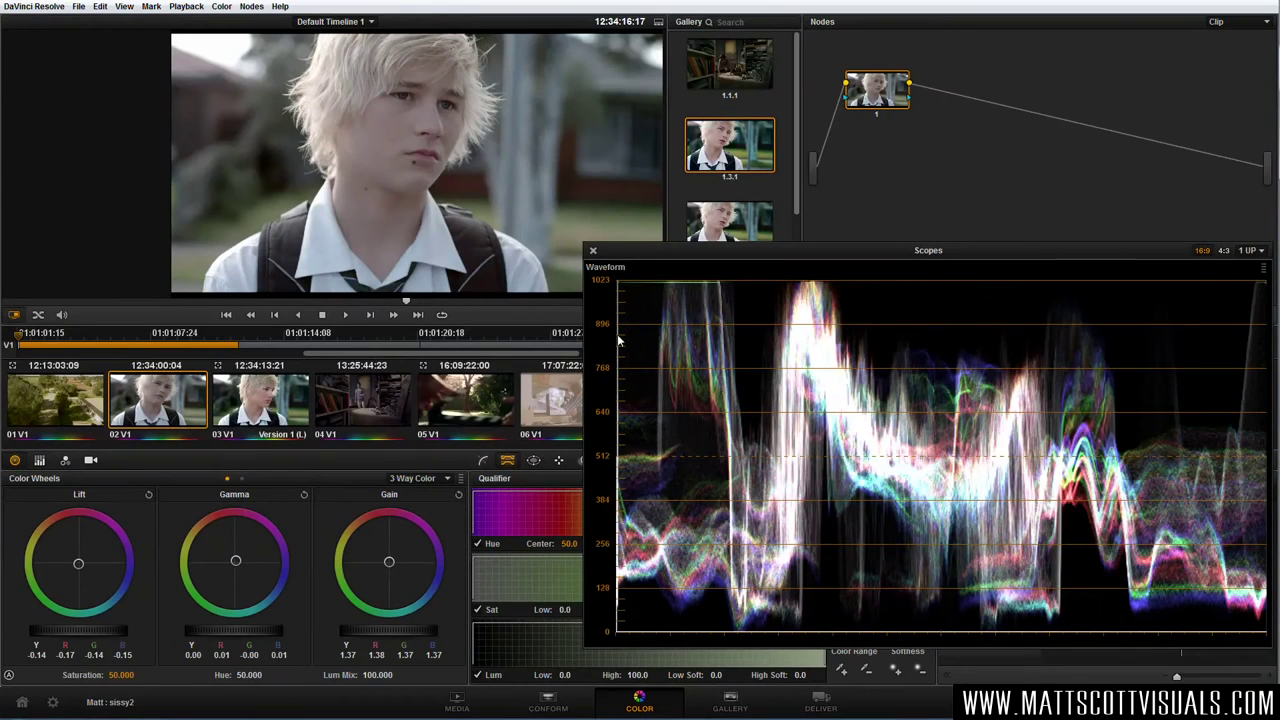
# - Close the scopes and compare the balanced clip with gallery still 1.3.1 using a reference wipe, also full screen
pyautogui.click(592, 250)
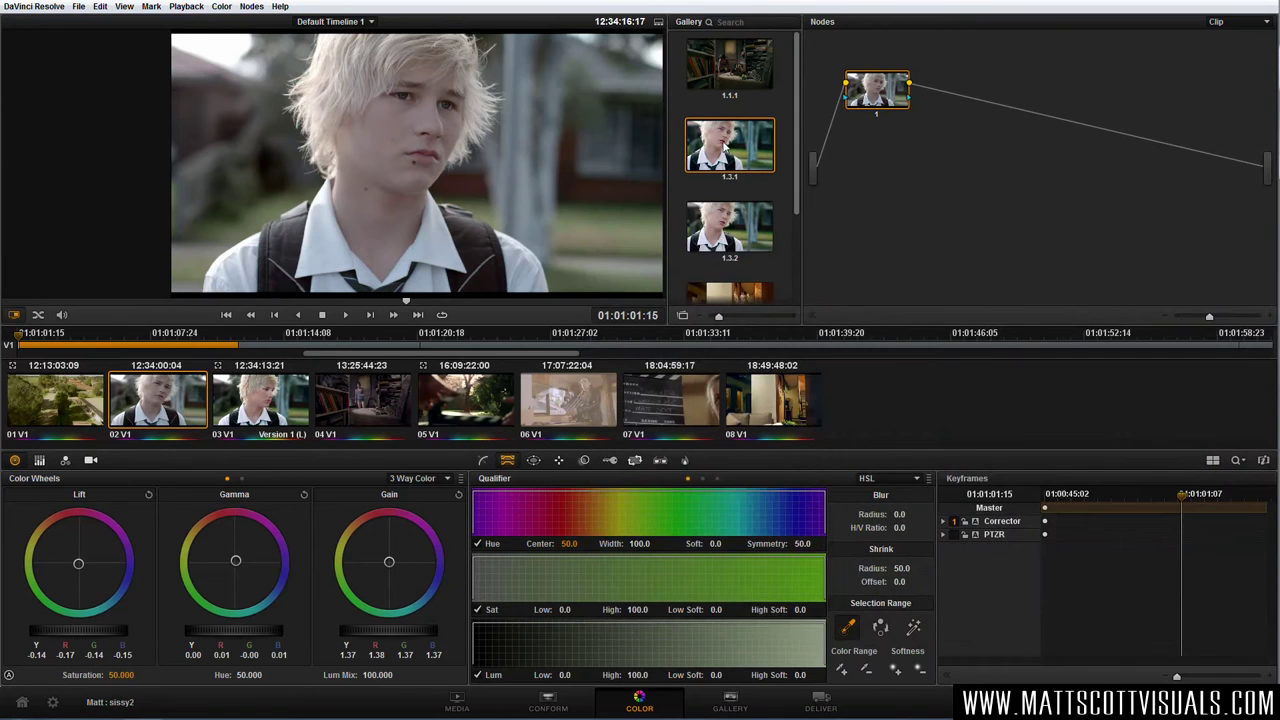
pyautogui.doubleClick(727, 147)
pyautogui.moveTo(600, 163); pyautogui.dragTo(435, 177)
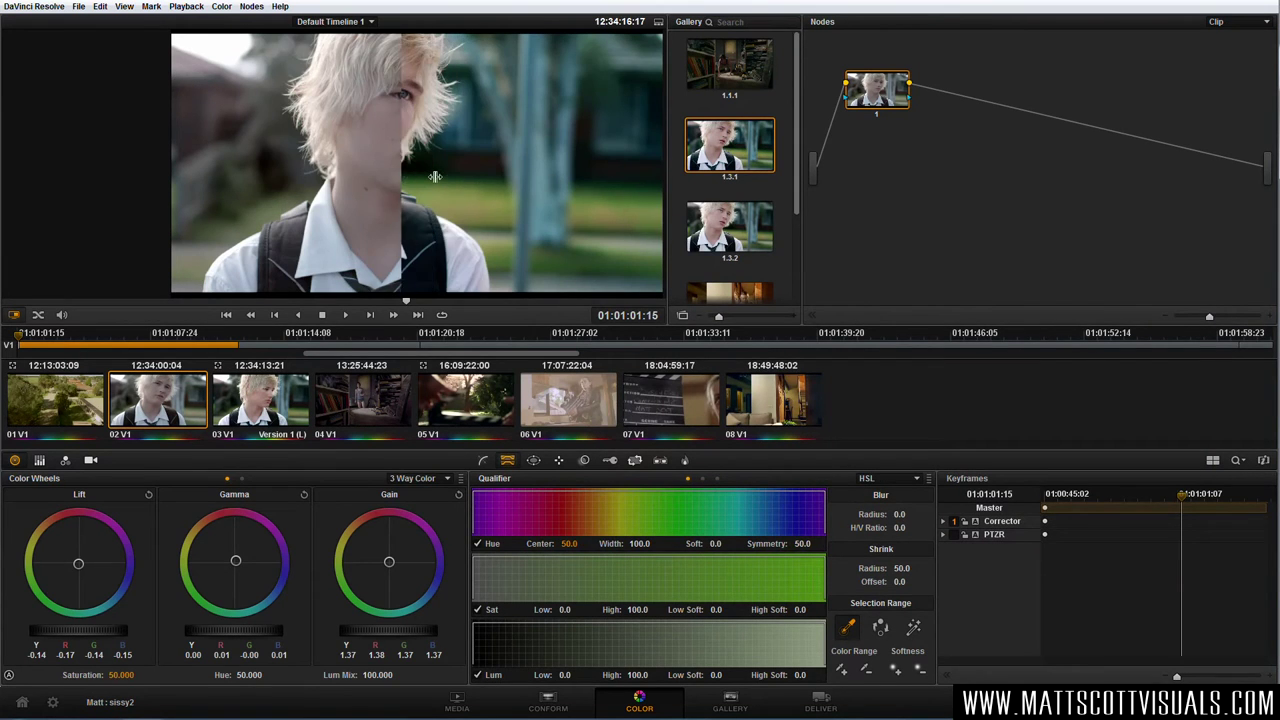
pyautogui.hotkey('alt', 'Tab')
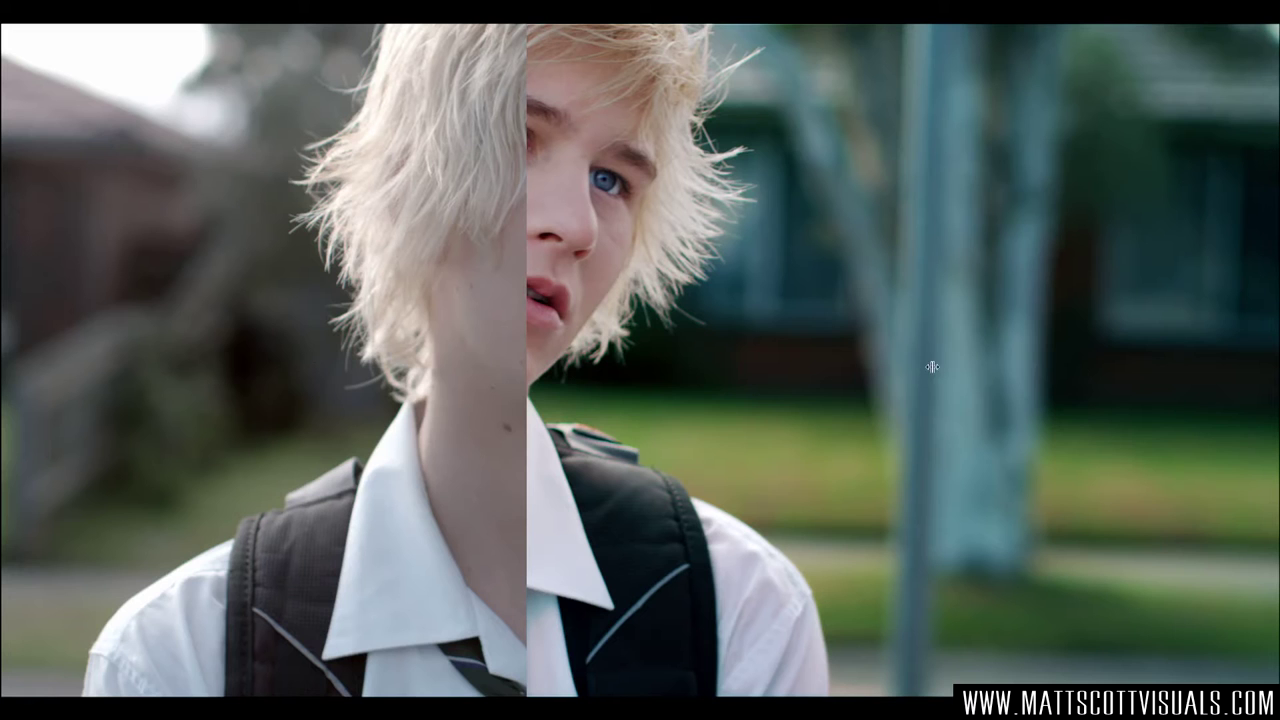
pyautogui.hotkey('ctrl', 'f')
# - Add a serial node after the BALANCED node and arrange the two, with node 2 above and to the right
pyautogui.moveTo(861, 94); pyautogui.dragTo(865, 124)
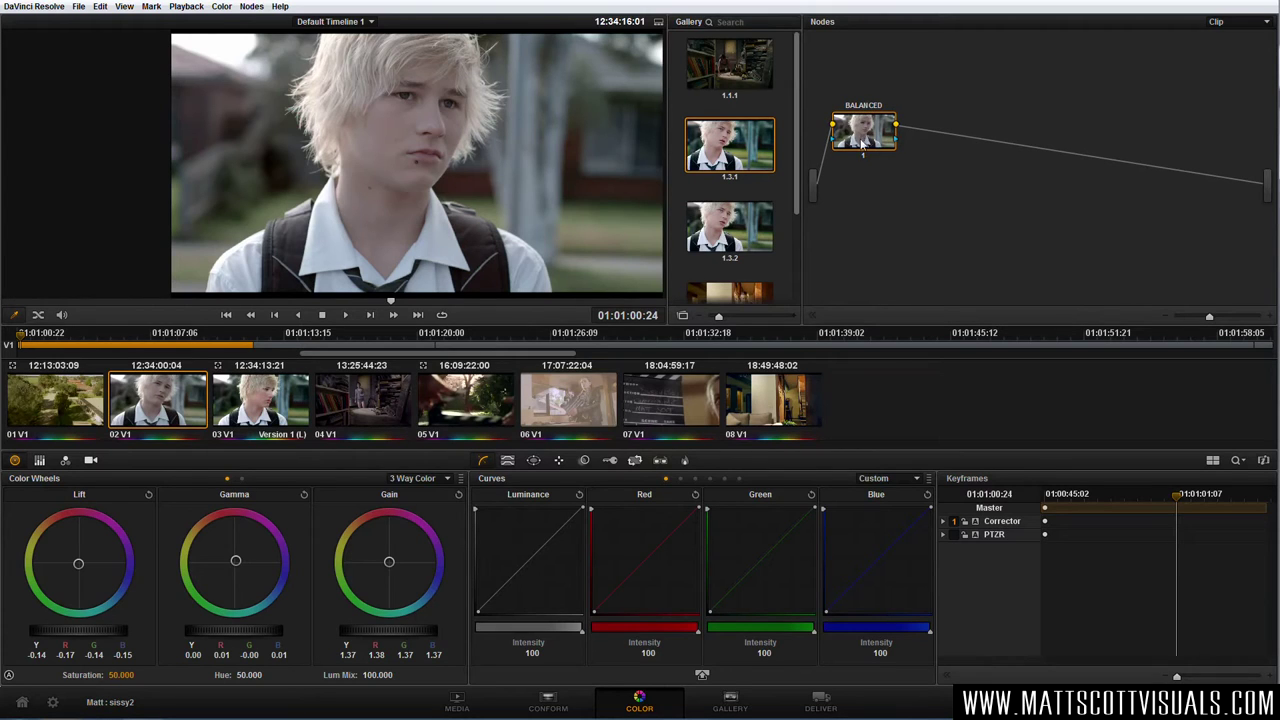
pyautogui.hotkey('alt', 's')
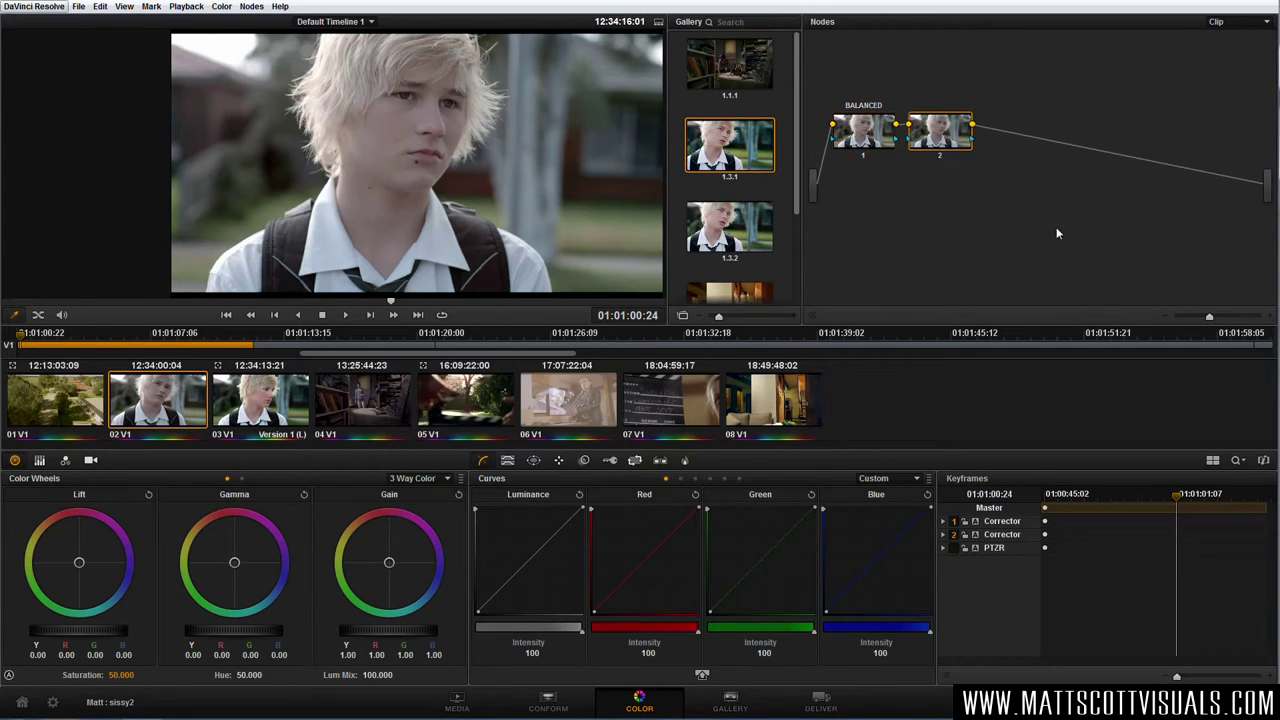
pyautogui.moveTo(863, 132); pyautogui.dragTo(855, 182)
pyautogui.moveTo(936, 137); pyautogui.dragTo(966, 137)
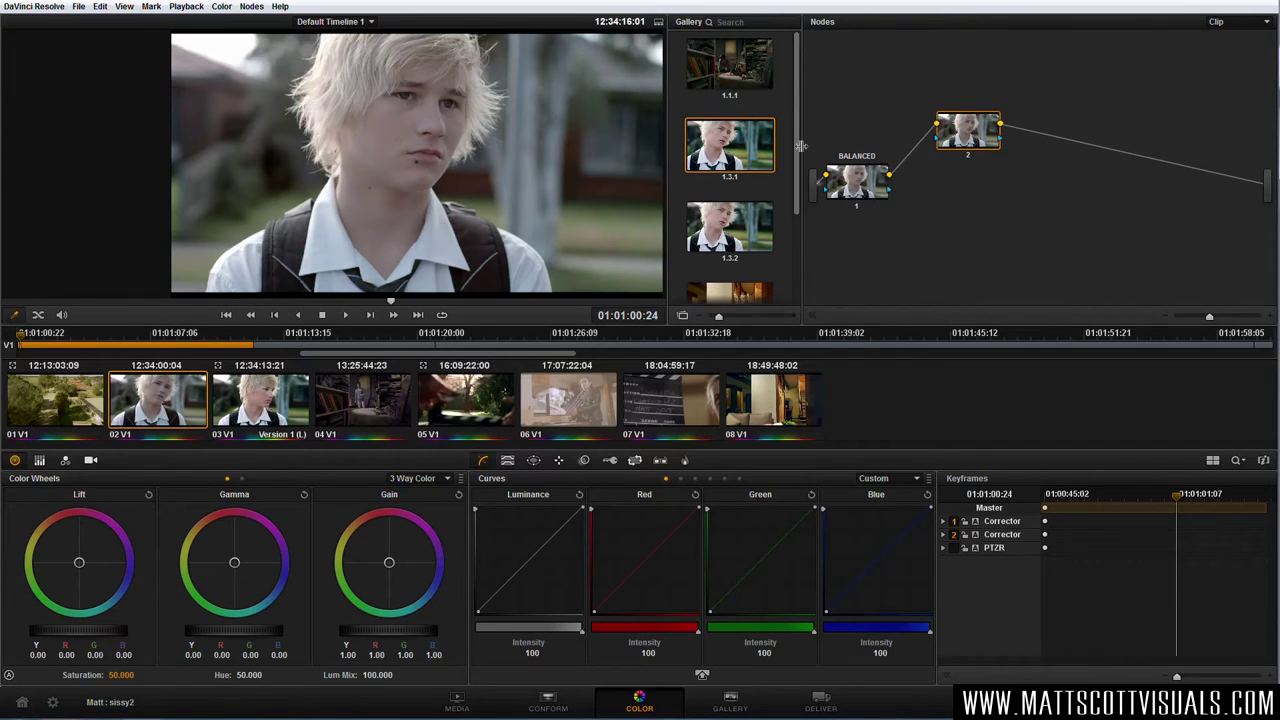
pyautogui.moveTo(867, 187); pyautogui.dragTo(863, 192)
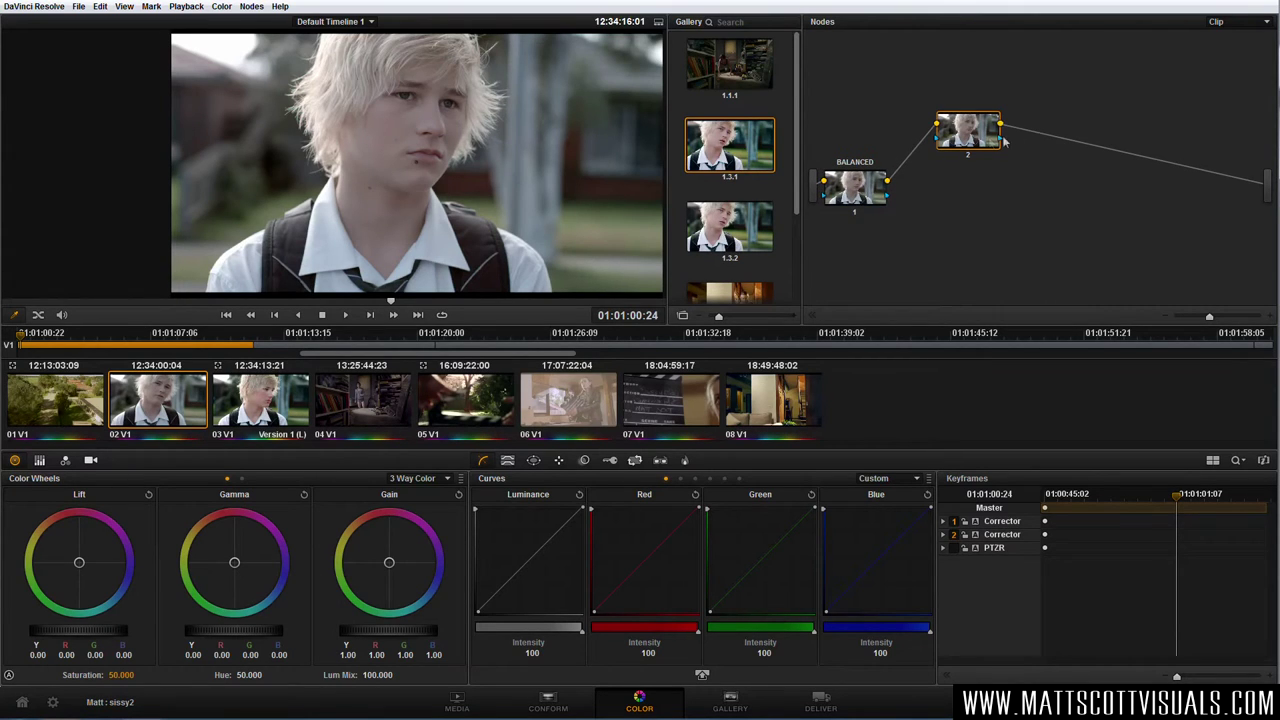
pyautogui.moveTo(985, 142); pyautogui.dragTo(983, 130)
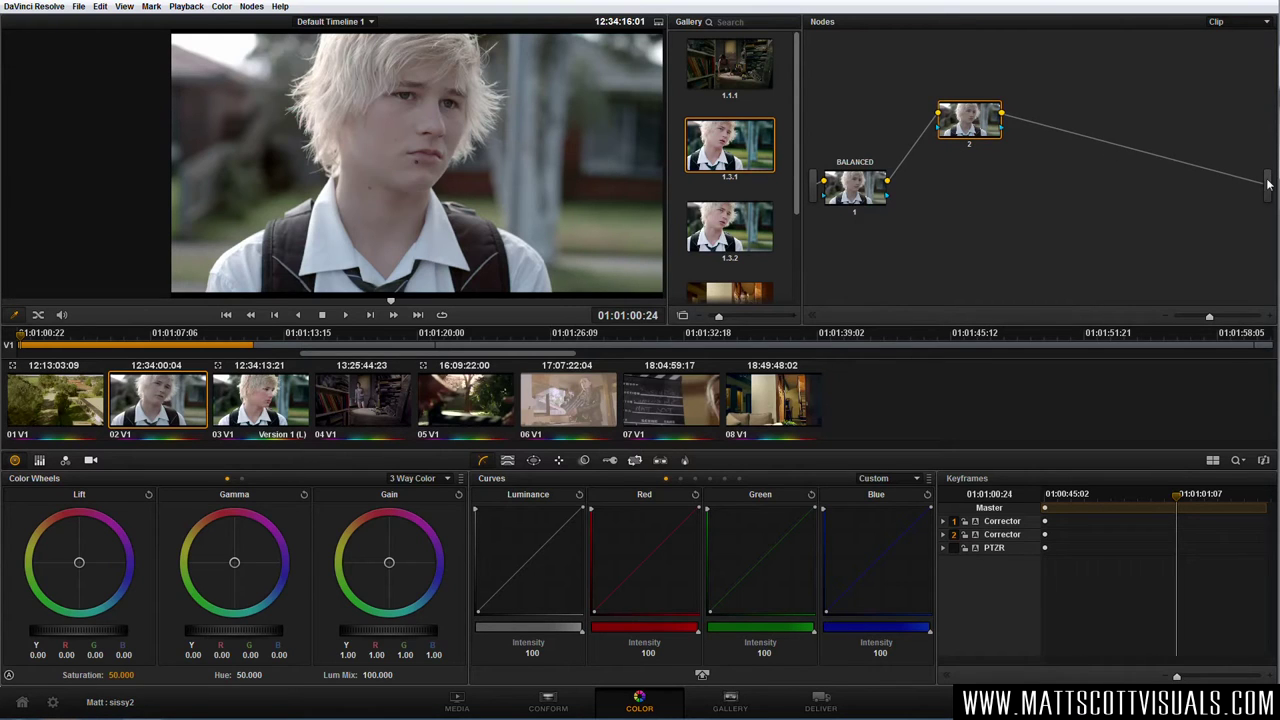
pyautogui.moveTo(977, 127); pyautogui.dragTo(952, 114)
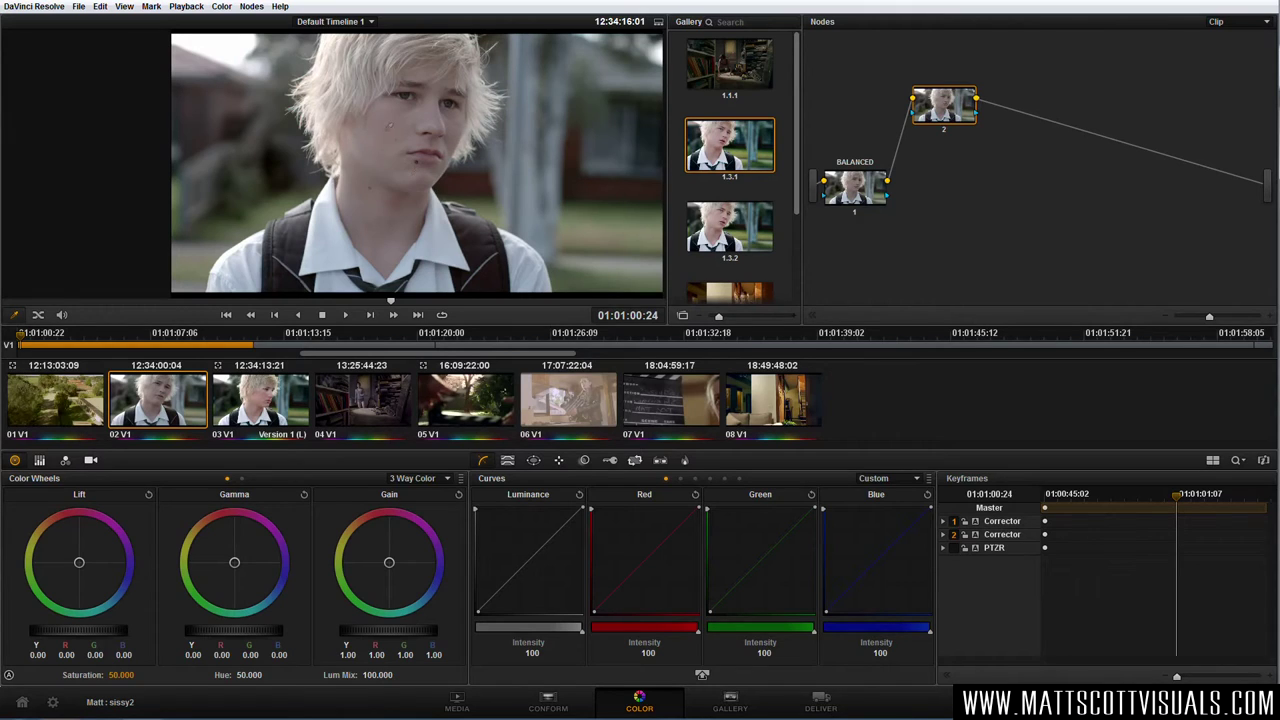
# - Try sampling the boy's skin with the HSL Qualifier on the BALANCED node, and undo the selection
pyautogui.click(851, 190)
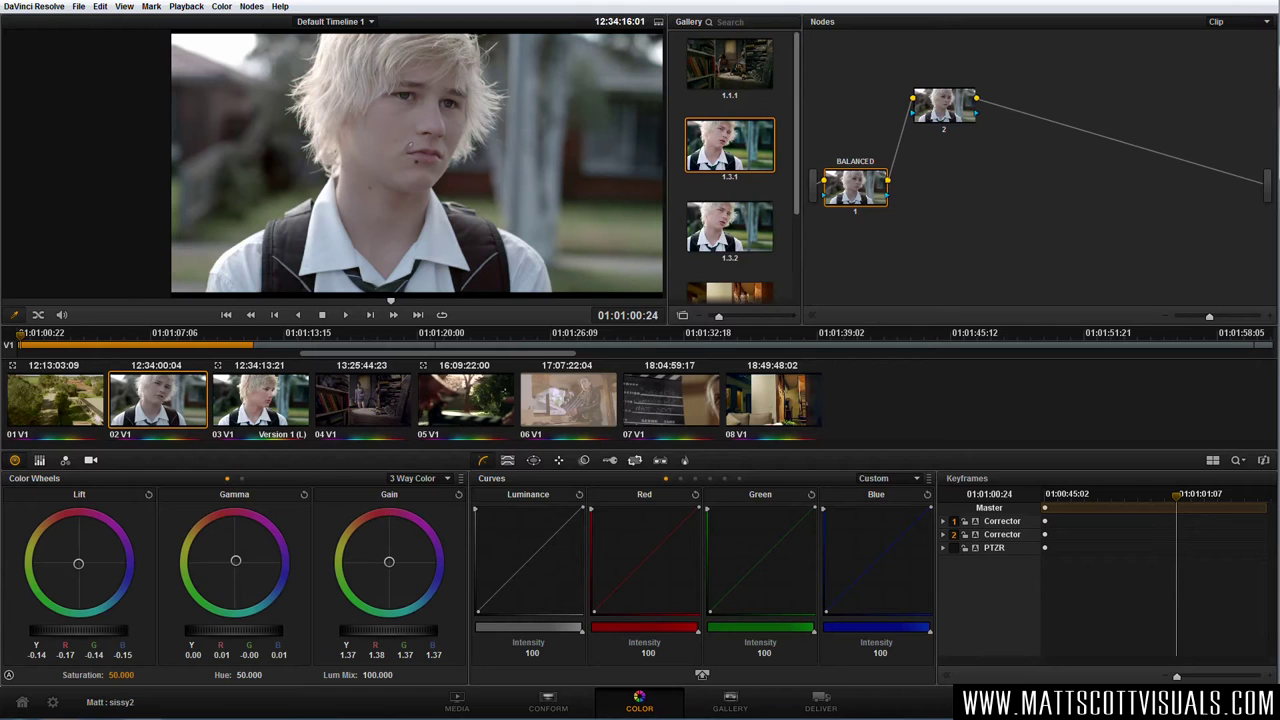
pyautogui.click(508, 460)
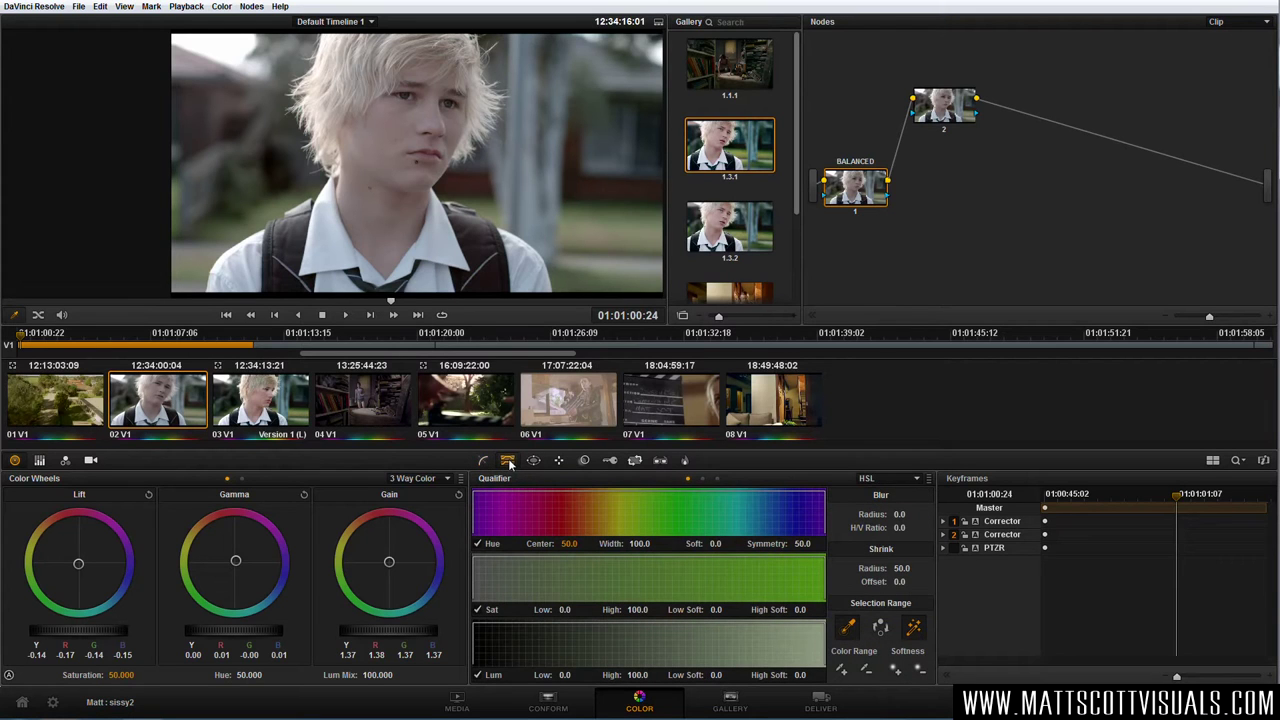
pyautogui.click(913, 627)
pyautogui.click(400, 160)
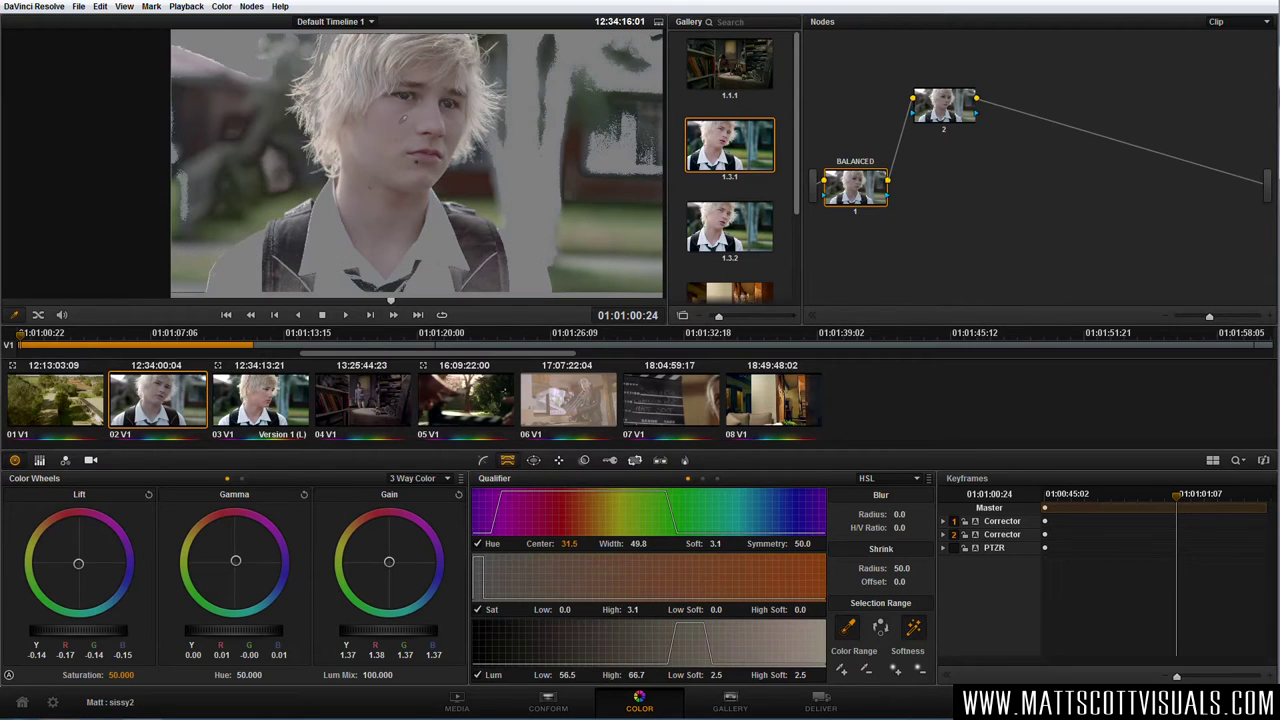
pyautogui.hotkey('ctrl', 'z')
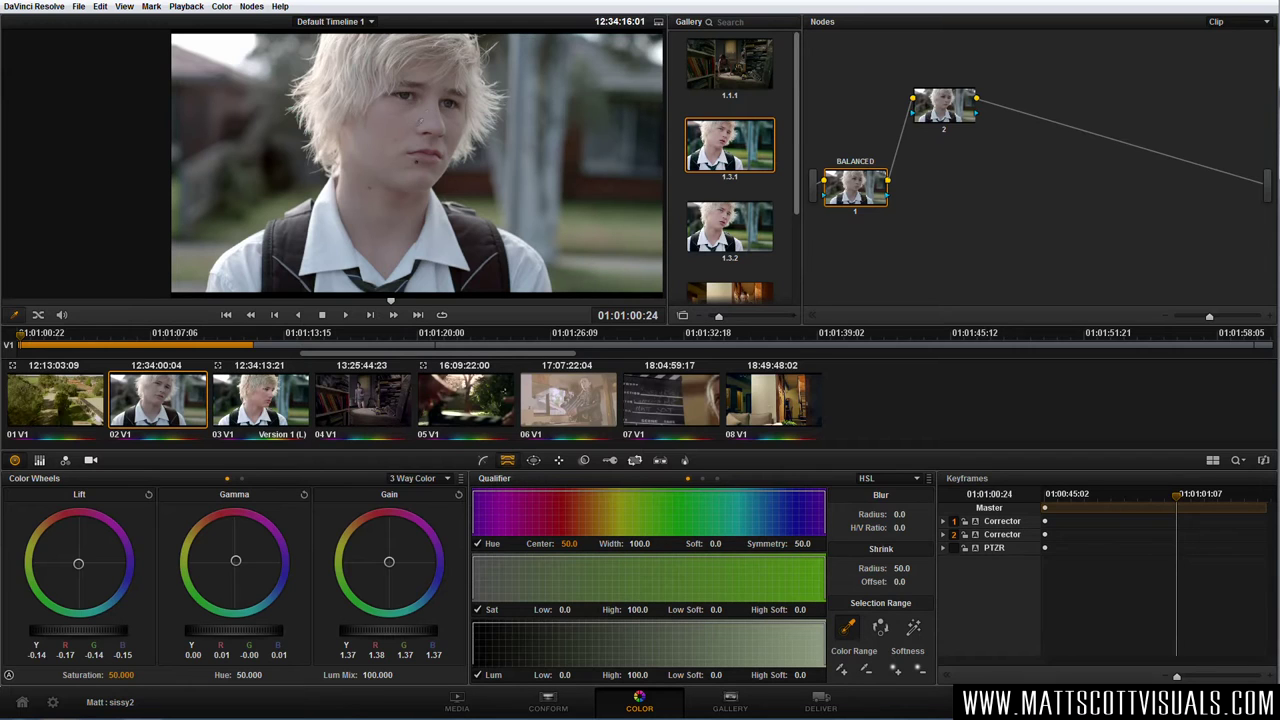
# - On node 2, narrow the qualifier's Hue Width to 26.7 and set the Hue Center to 36.3
pyautogui.hotkey('shift', "'")
pyautogui.moveTo(640, 543)
pyautogui.mouseDown()
pyautogui.moveTo(555, 543)
pyautogui.moveTo(630, 543)
pyautogui.mouseUp()
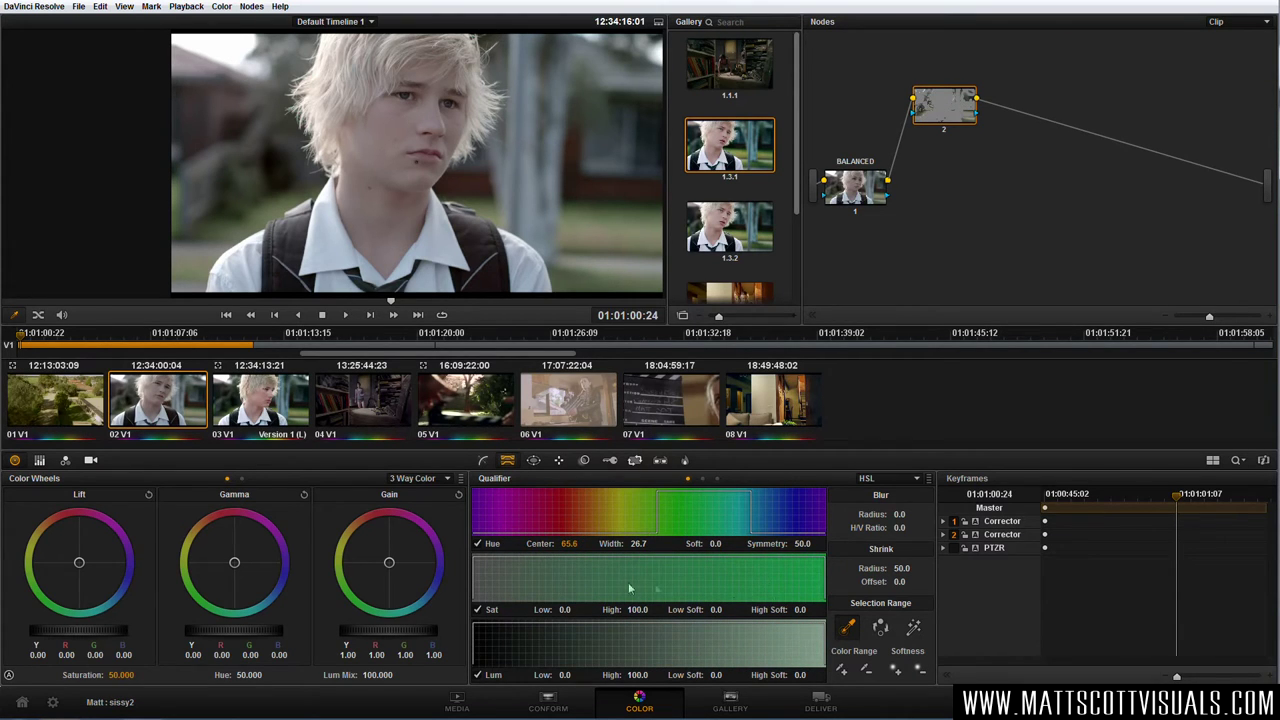
pyautogui.moveTo(566, 544)
pyautogui.mouseDown()
pyautogui.moveTo(583, 545)
pyautogui.moveTo(545, 545)
pyautogui.mouseUp()
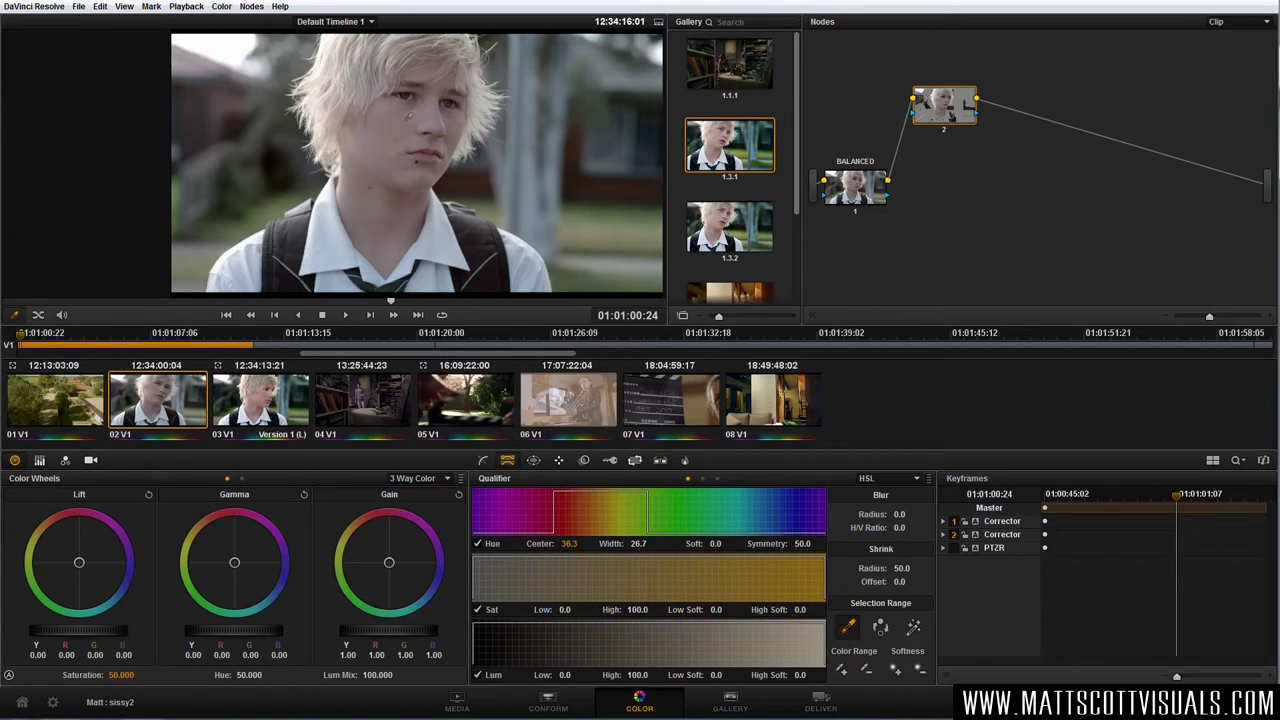
# - Lower the qualifier's Saturation High limit to 26.8 on node 2
pyautogui.moveTo(637, 609); pyautogui.dragTo(597, 609)
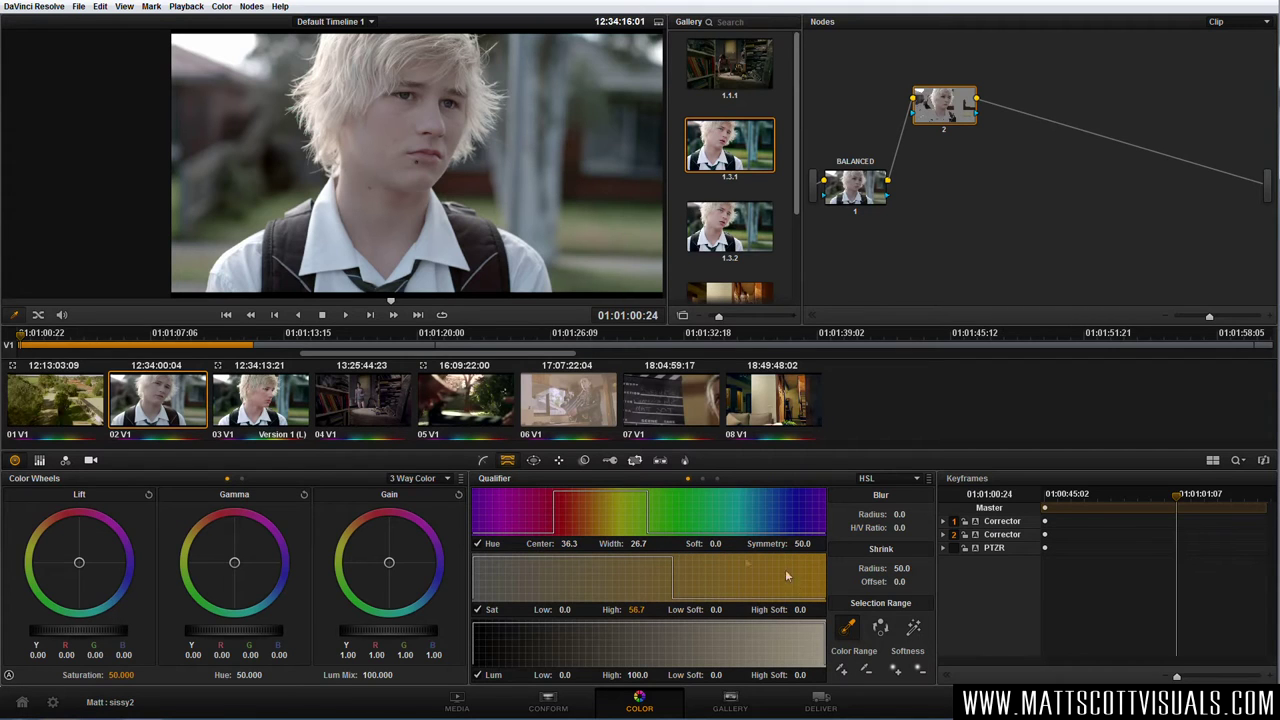
pyautogui.moveTo(636, 609); pyautogui.dragTo(613, 609)
pyautogui.moveTo(637, 609); pyautogui.dragTo(640, 609)
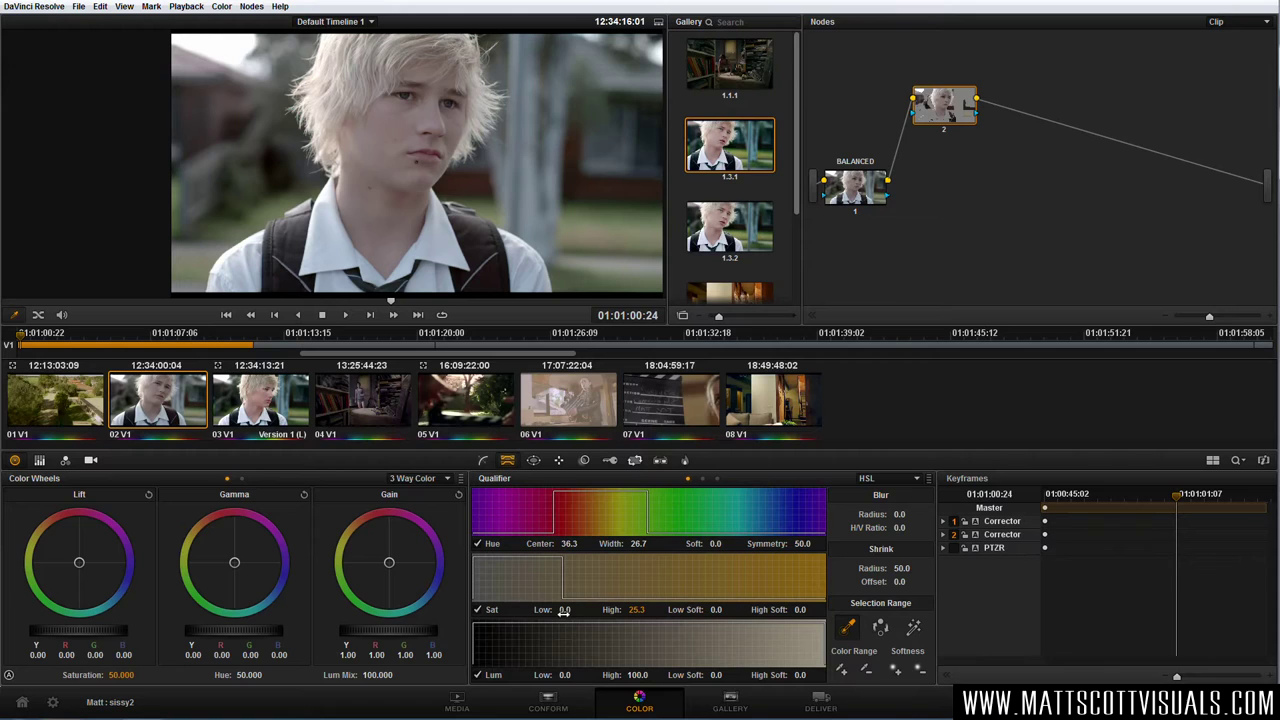
pyautogui.moveTo(562, 575); pyautogui.dragTo(568, 572)
# - Restrict the qualifier's Luminance to Low 58.1 and High 64.0, and inspect the highlighted selection, also full screen
pyautogui.moveTo(568, 675)
pyautogui.mouseDown()
pyautogui.moveTo(628, 675)
pyautogui.moveTo(568, 675)
pyautogui.mouseUp()
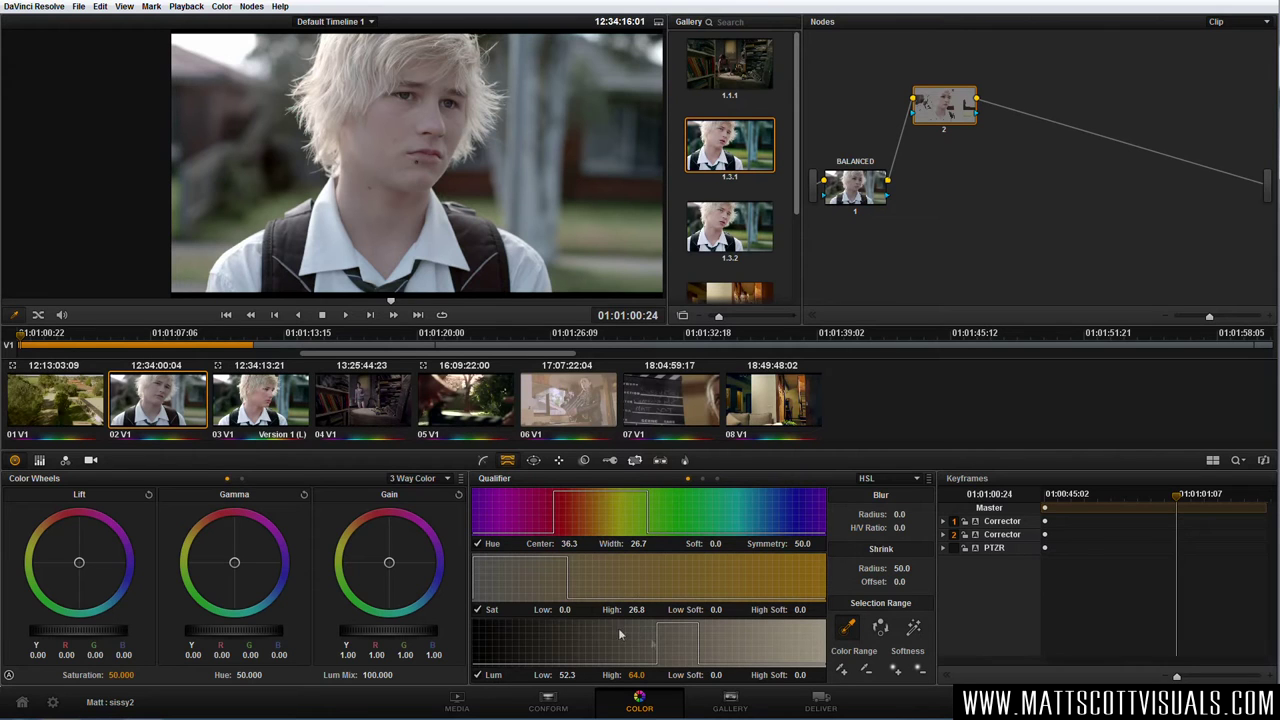
pyautogui.click(913, 628)
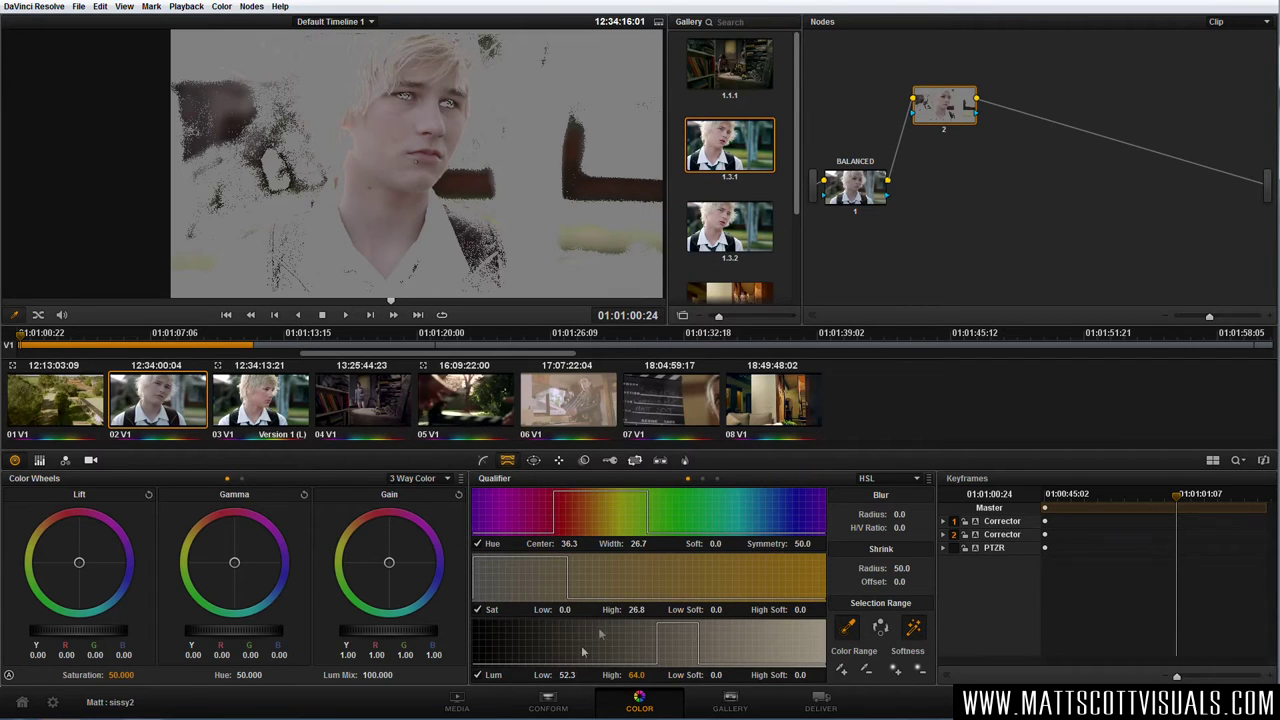
pyautogui.moveTo(548, 667); pyautogui.dragTo(581, 676)
pyautogui.hotkey('ctrl', 'f')
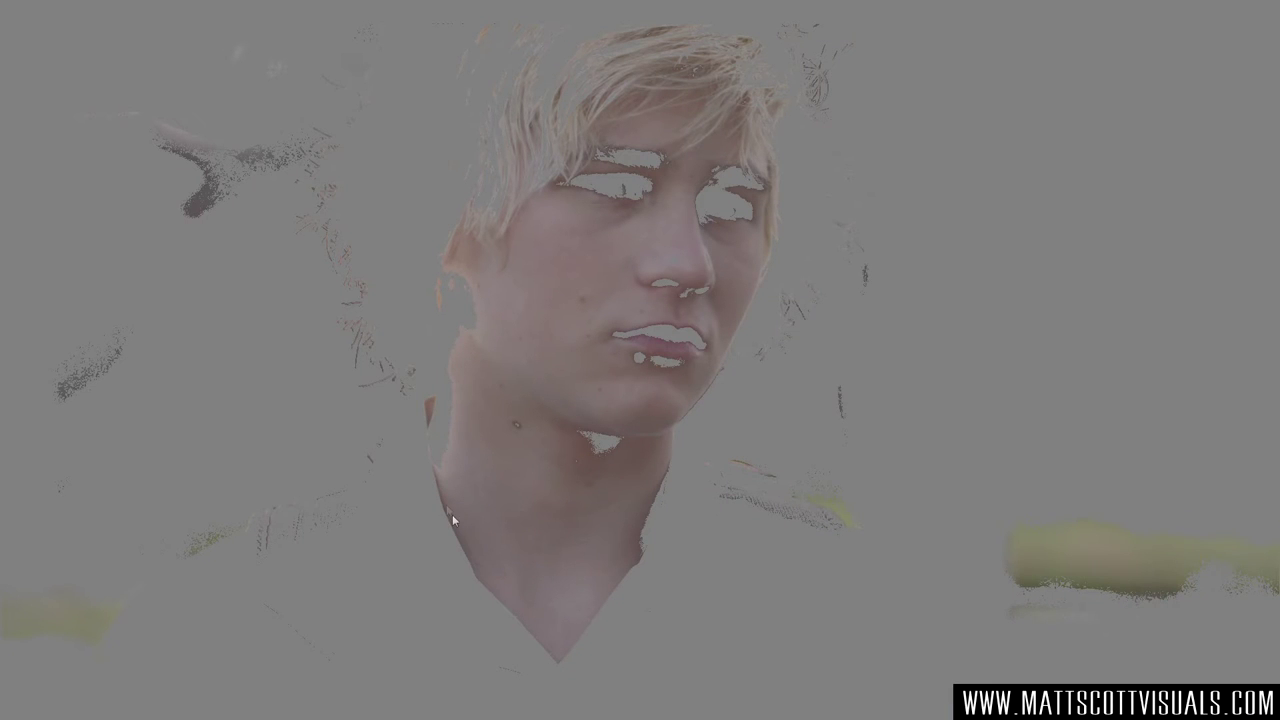
pyautogui.hotkey('ctrl', 'f')
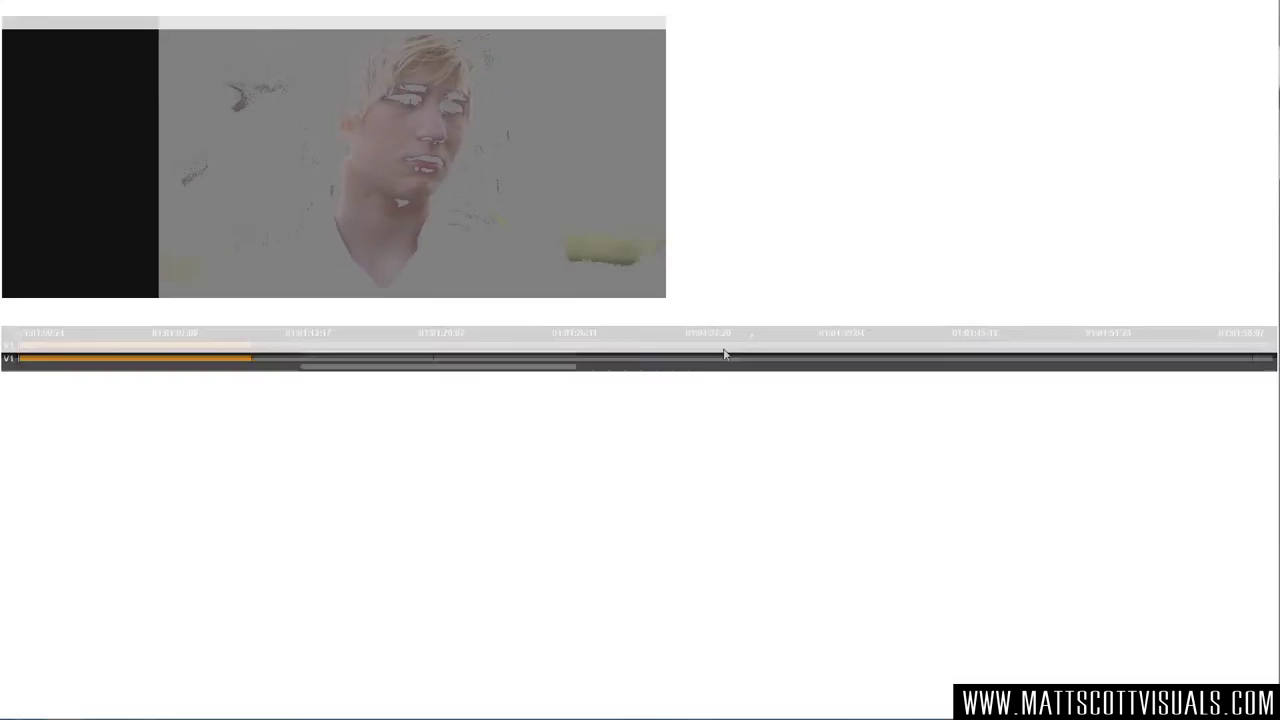
# - Narrow the qualifier's Hue Width to 22.3 and shift the Hue Center to 30.3
pyautogui.moveTo(636, 543); pyautogui.dragTo(621, 543)
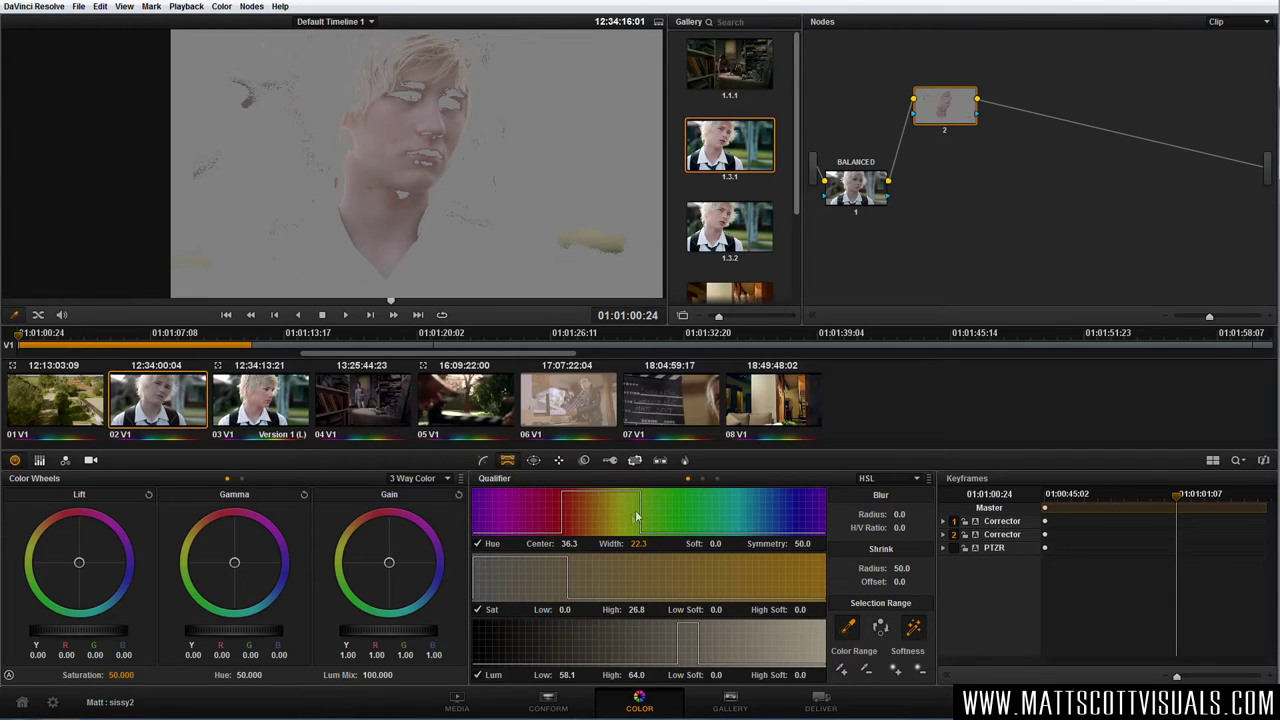
pyautogui.moveTo(568, 543)
pyautogui.mouseDown()
pyautogui.moveTo(539, 543)
pyautogui.moveTo(582, 545)
pyautogui.mouseUp()
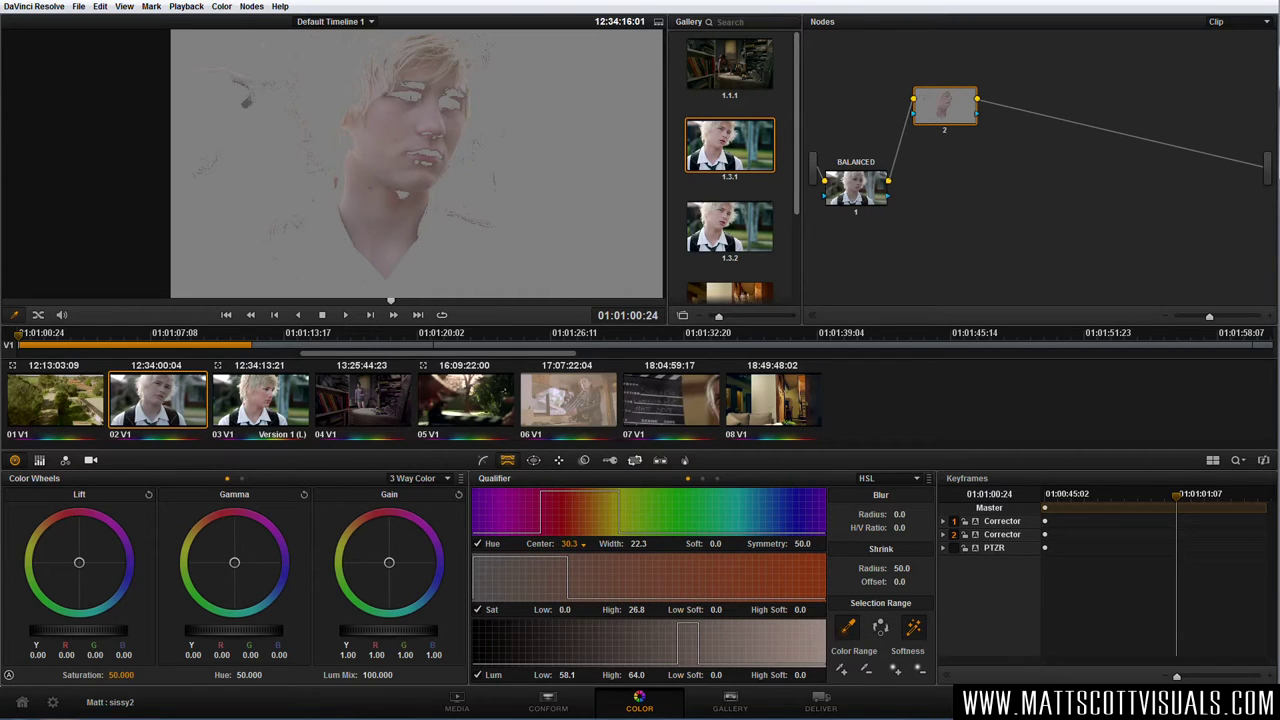
pyautogui.moveTo(568, 543); pyautogui.dragTo(566, 545)
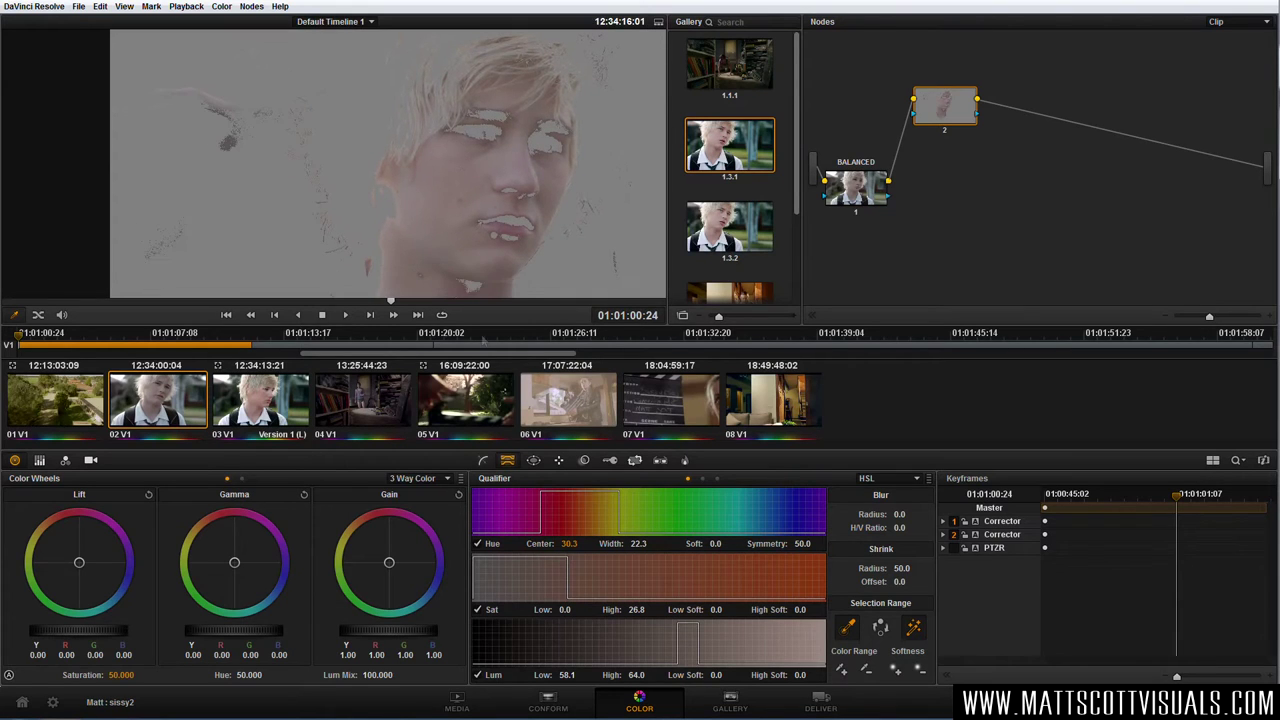
# - Refine the upper luminance edge of the key with High 62.6 and High Soft 4.2
pyautogui.moveTo(633, 675); pyautogui.dragTo(649, 675)
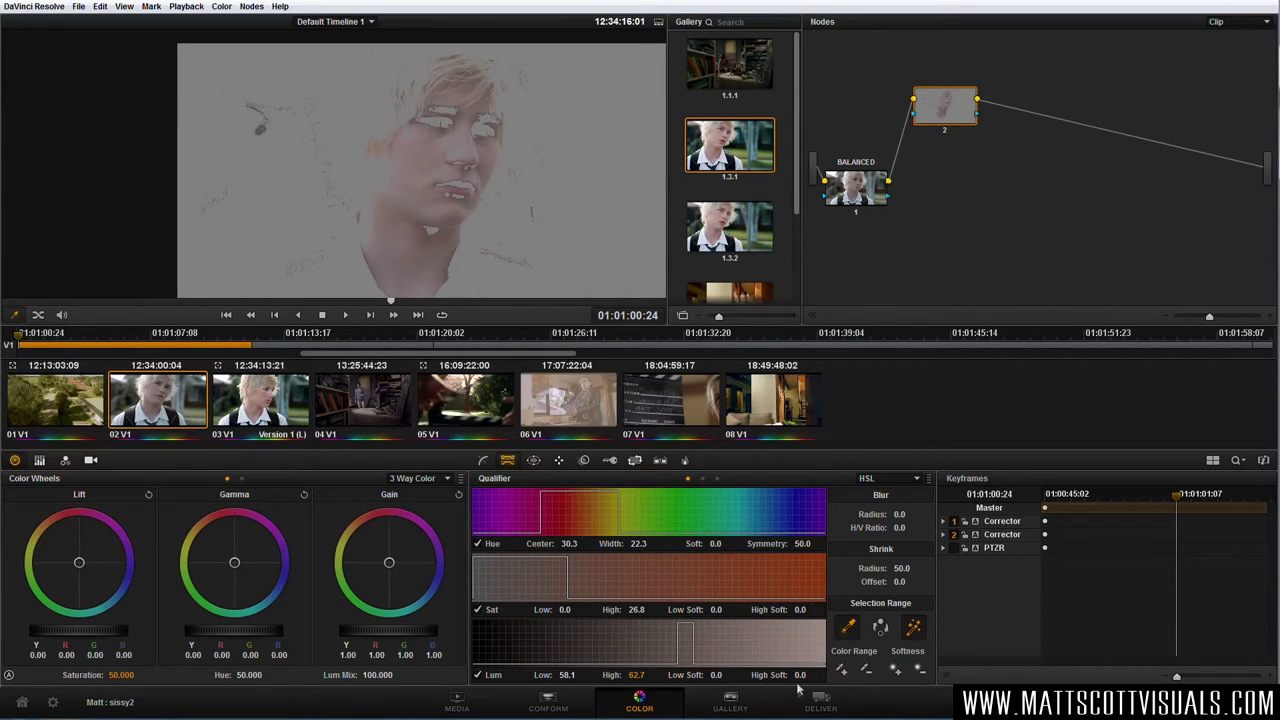
pyautogui.moveTo(800, 676); pyautogui.dragTo(812, 674)
pyautogui.moveTo(645, 675); pyautogui.dragTo(645, 674)
# - Set the qualifier's Blur Radius to 55.8 and widen the luminance range by setting Low to 54.3
pyautogui.moveTo(905, 514); pyautogui.dragTo(950, 514)
pyautogui.moveTo(950, 514); pyautogui.dragTo(962, 514)
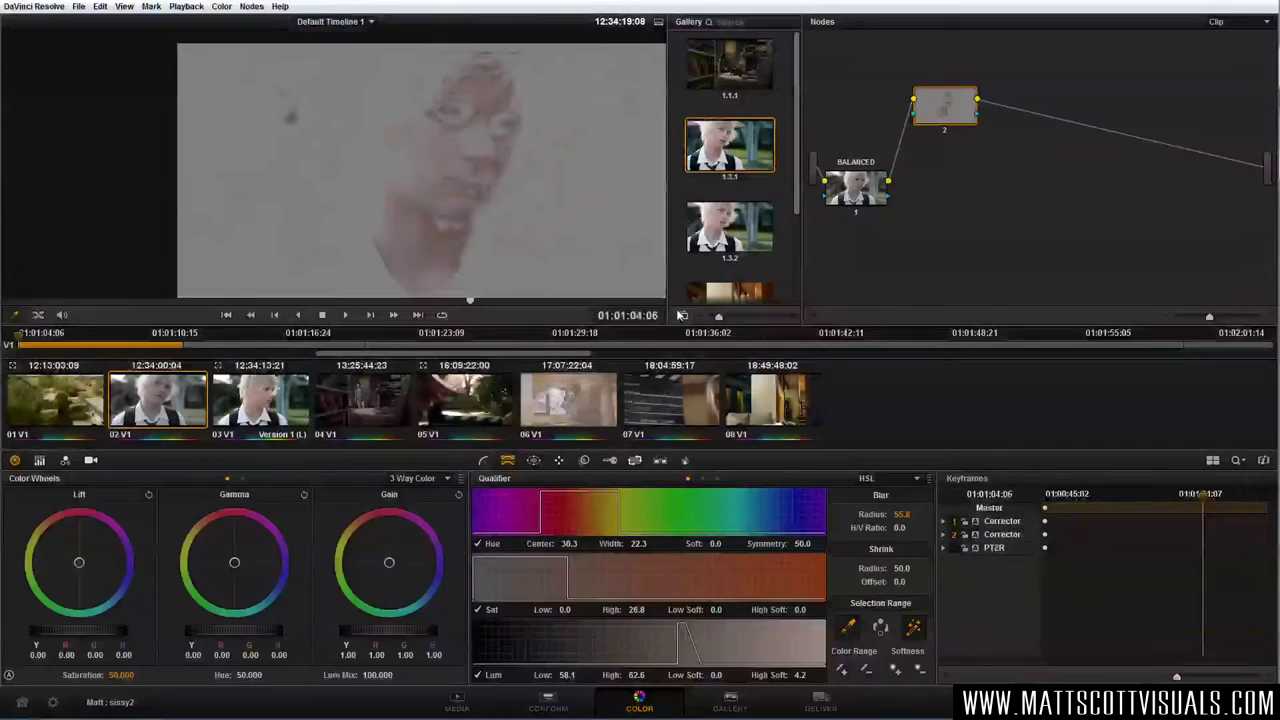
pyautogui.click(916, 627)
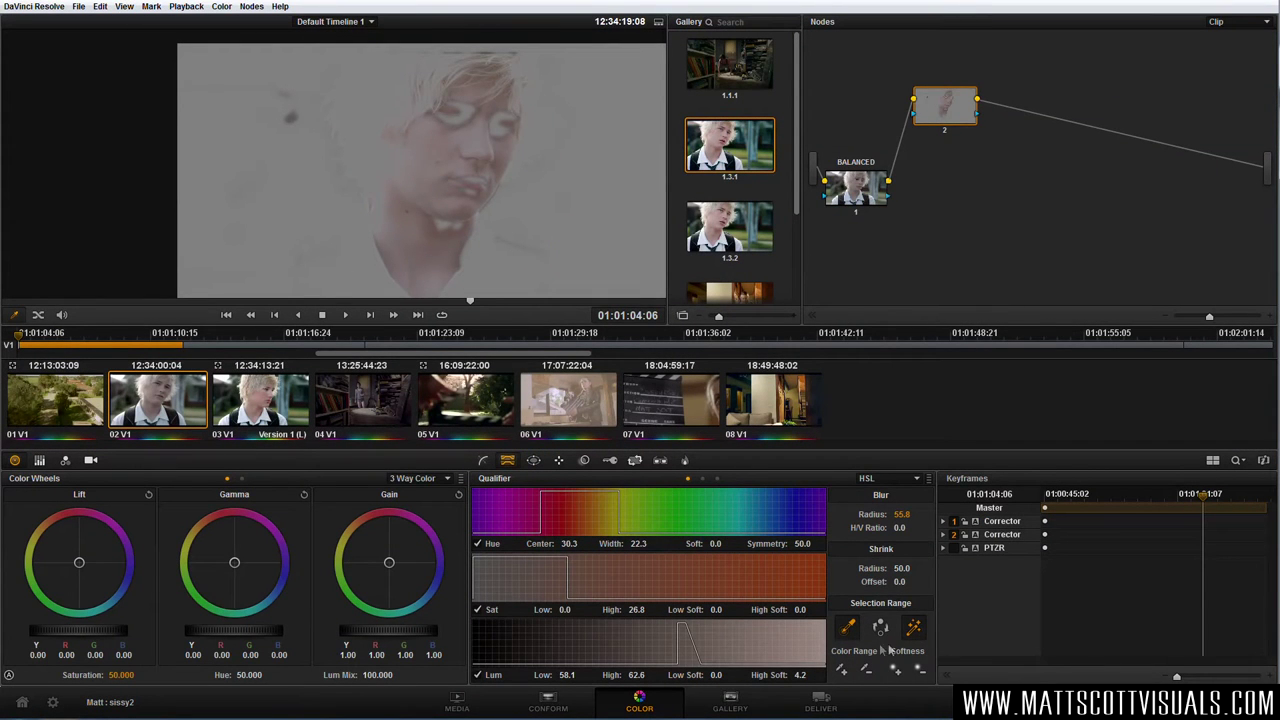
pyautogui.scroll(2, 420, 165)
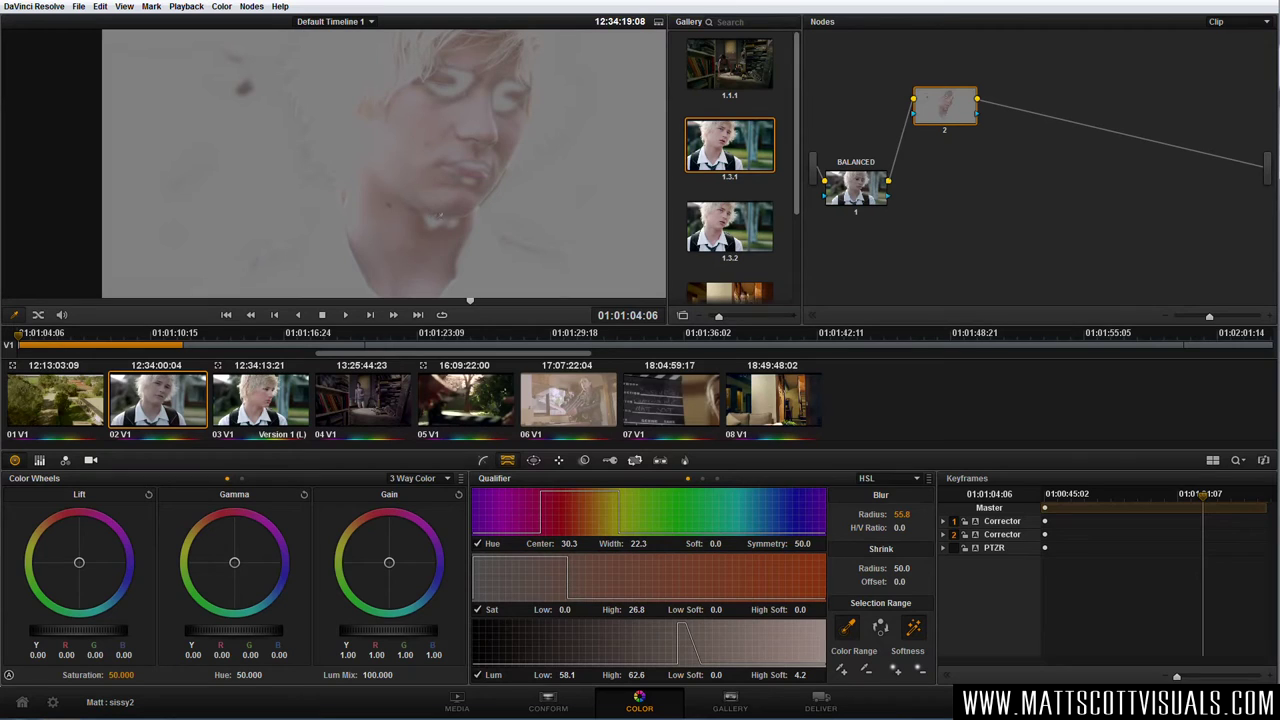
pyautogui.moveTo(566, 675)
pyautogui.mouseDown()
pyautogui.moveTo(554, 675)
pyautogui.moveTo(579, 675)
pyautogui.mouseUp()
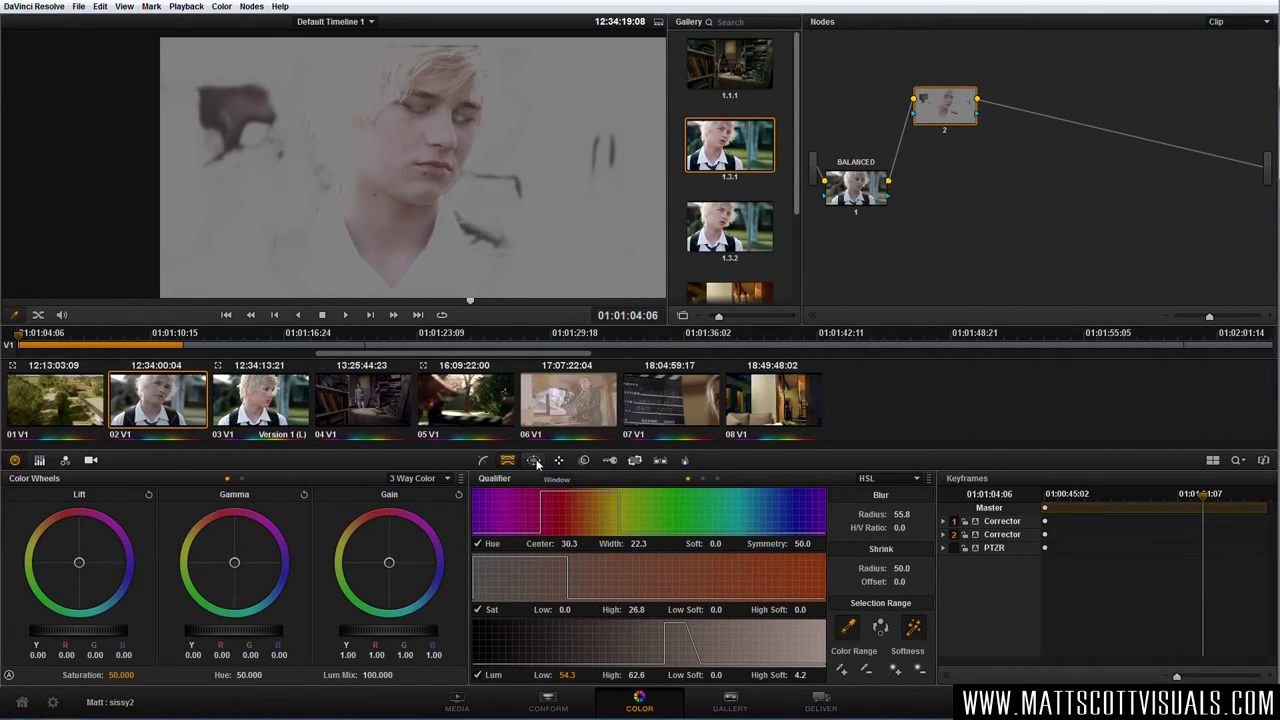
# - Try isolating the boy's face and neck with a stretched, tilted circular window on node 2, and switch that window off
pyautogui.click(534, 461)
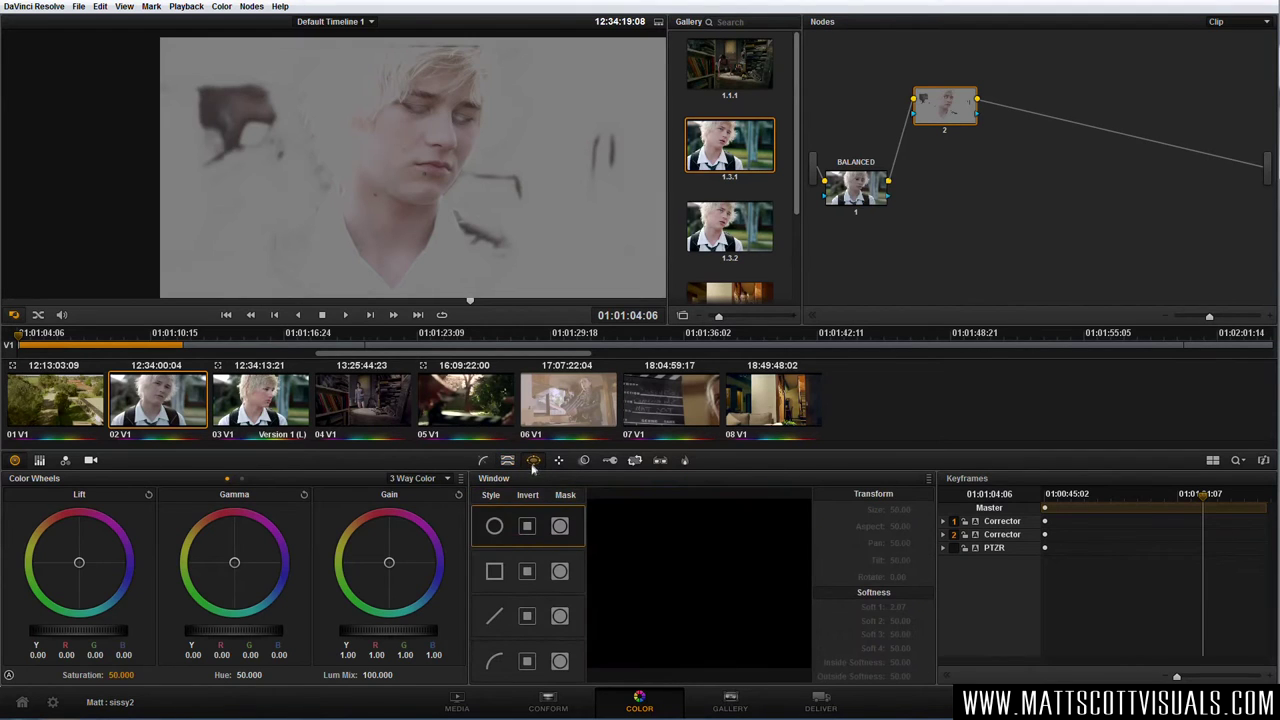
pyautogui.click(494, 527)
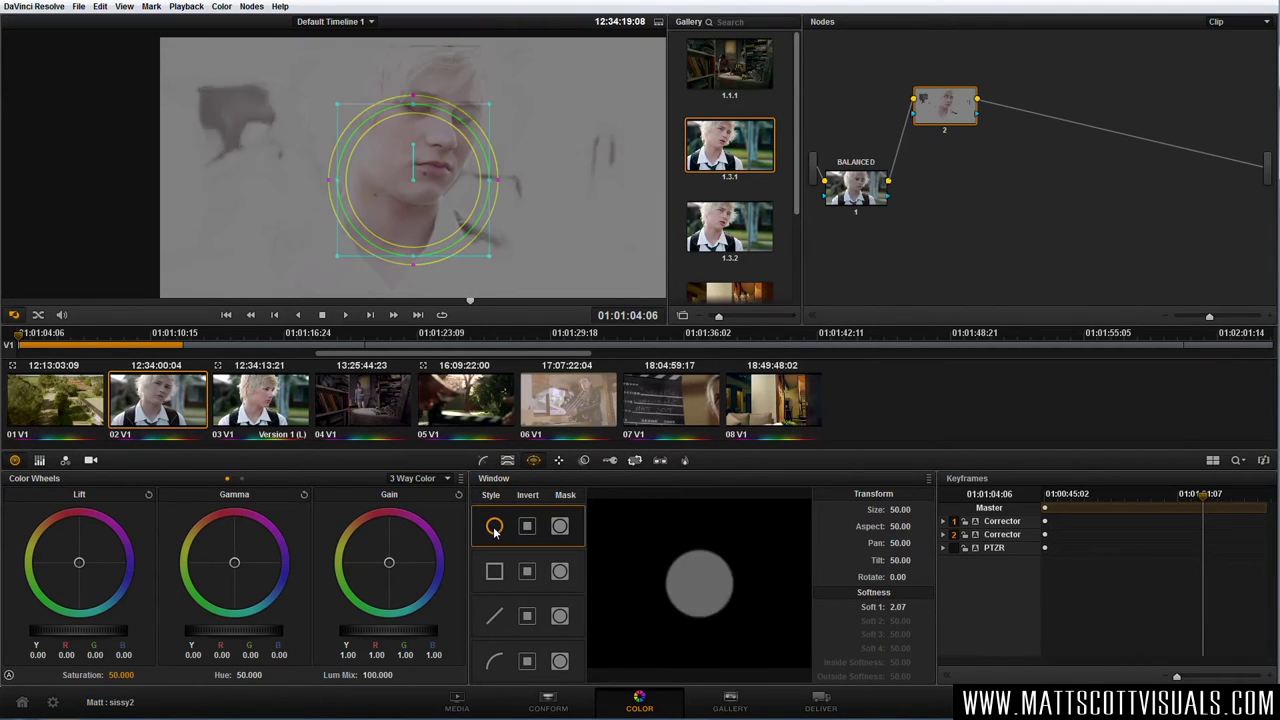
pyautogui.moveTo(432, 192); pyautogui.dragTo(416, 232)
pyautogui.moveTo(416, 88); pyautogui.dragTo(432, 96)
pyautogui.moveTo(392, 236); pyautogui.dragTo(392, 244)
pyautogui.moveTo(378, 268); pyautogui.dragTo(433, 215)
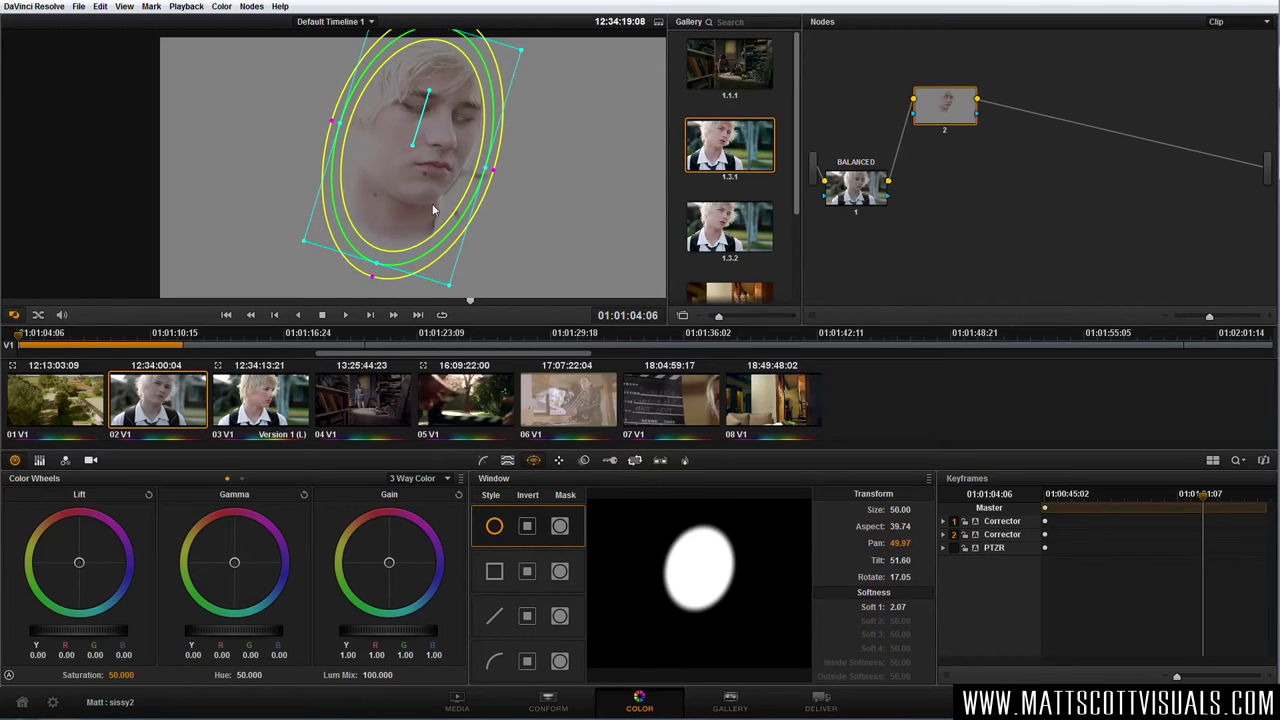
pyautogui.moveTo(487, 175); pyautogui.dragTo(415, 206)
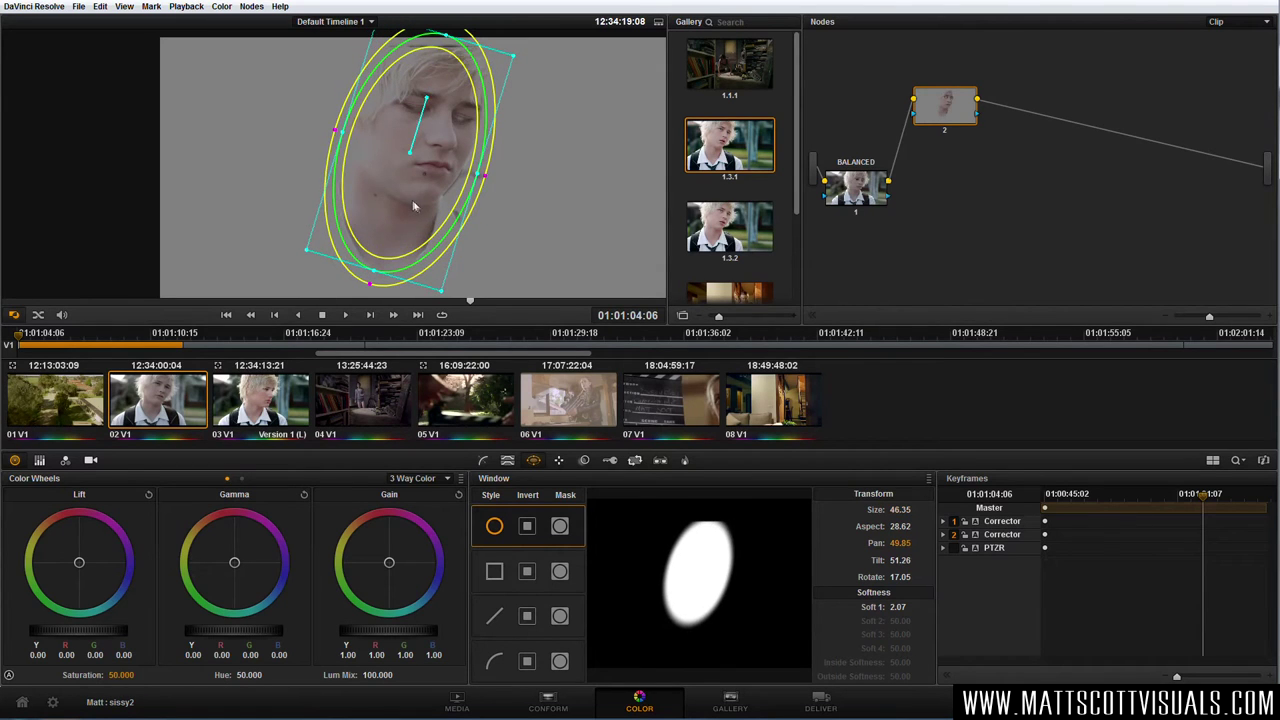
pyautogui.moveTo(478, 177); pyautogui.dragTo(491, 176)
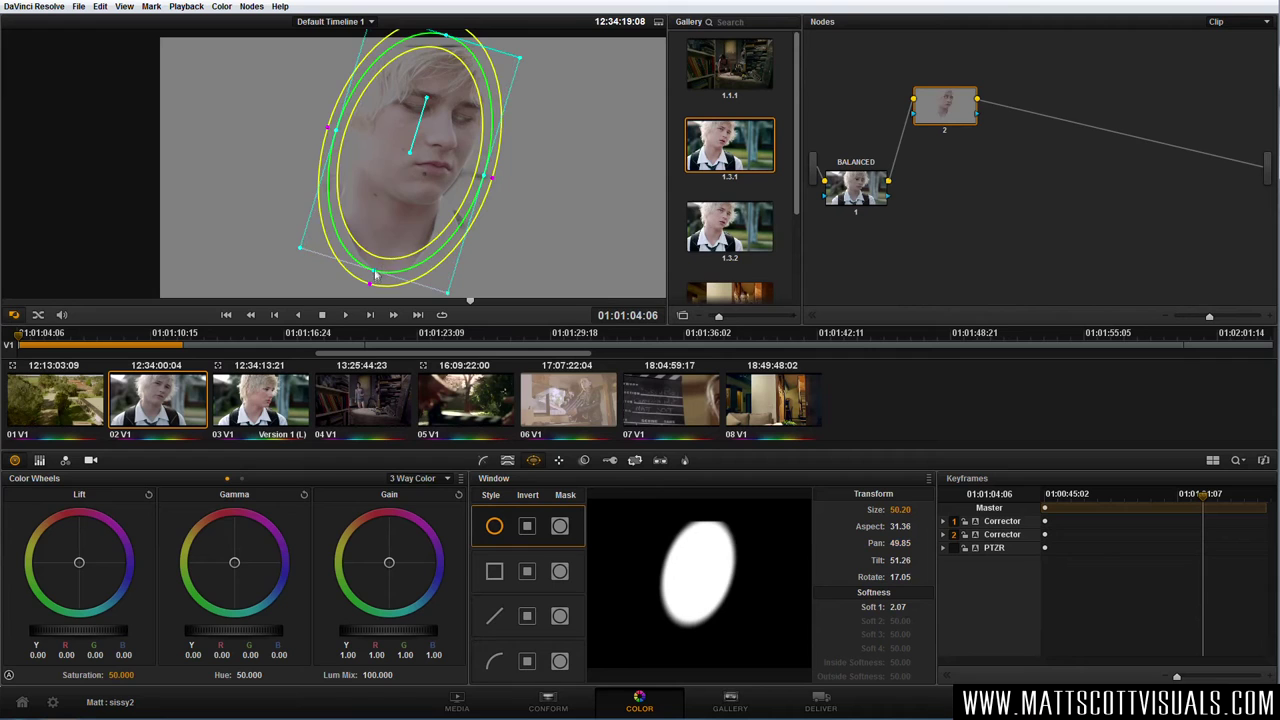
pyautogui.moveTo(376, 273); pyautogui.dragTo(372, 286)
pyautogui.moveTo(411, 230); pyautogui.dragTo(410, 225)
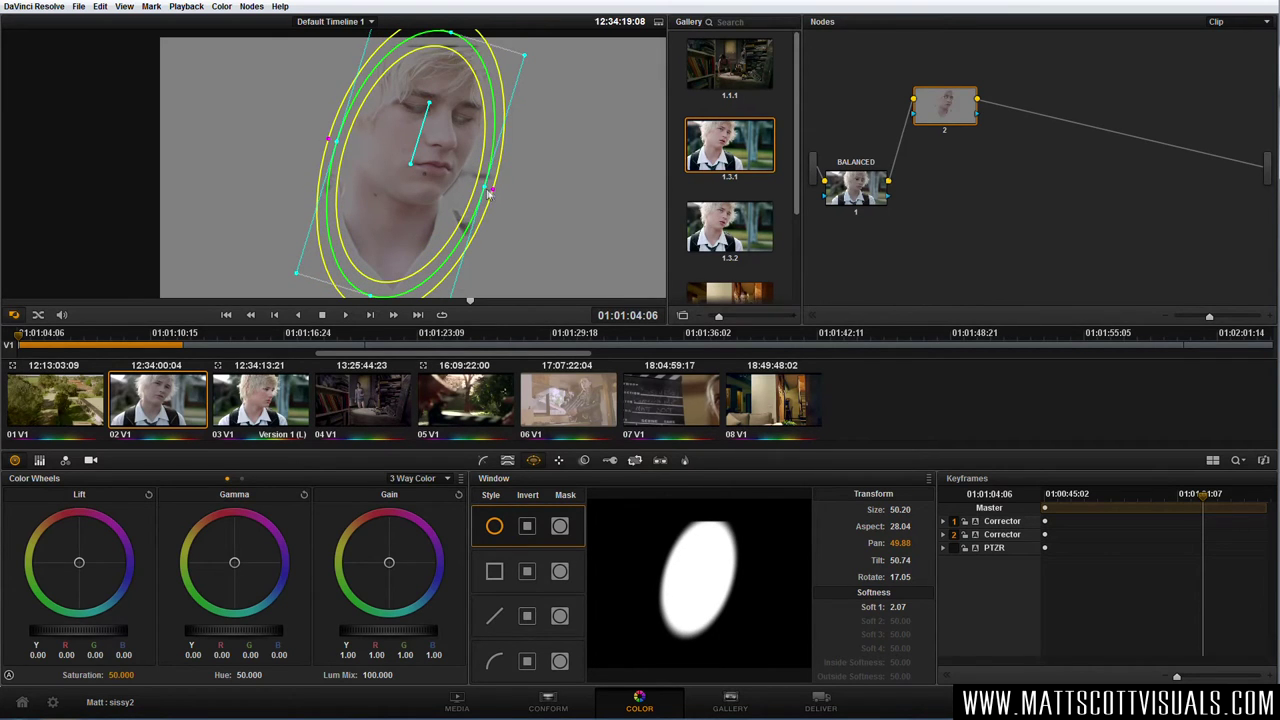
pyautogui.moveTo(489, 193); pyautogui.dragTo(497, 194)
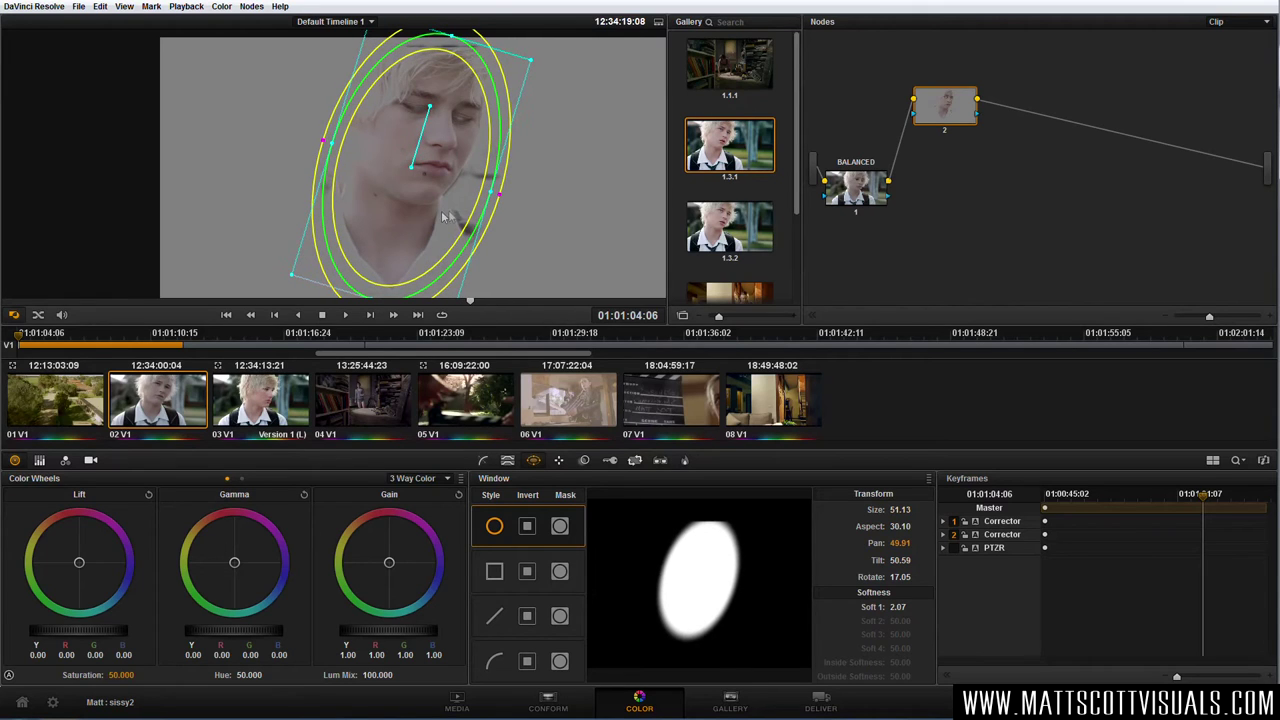
pyautogui.click(494, 528)
# - Draw a closed curve window on node 2 around the boy's hair, face and neck
pyautogui.click(496, 662)
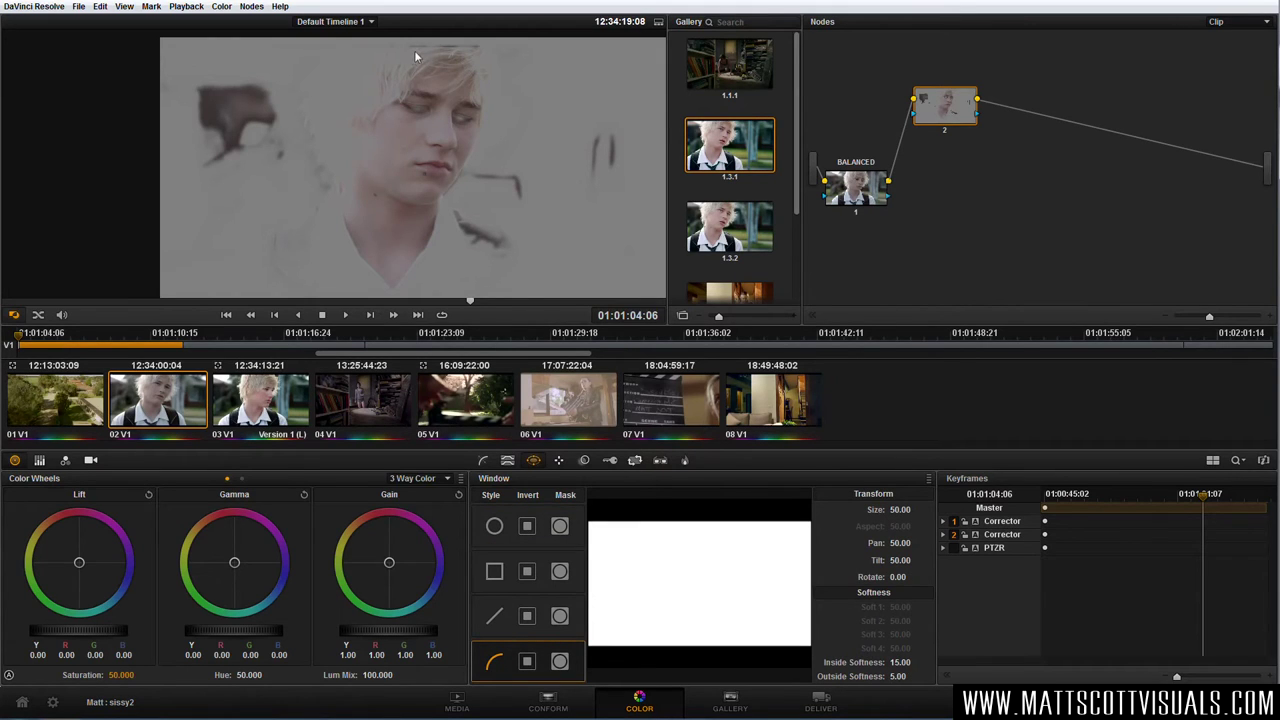
pyautogui.click(334, 214)
pyautogui.click(392, 292)
pyautogui.click(438, 236)
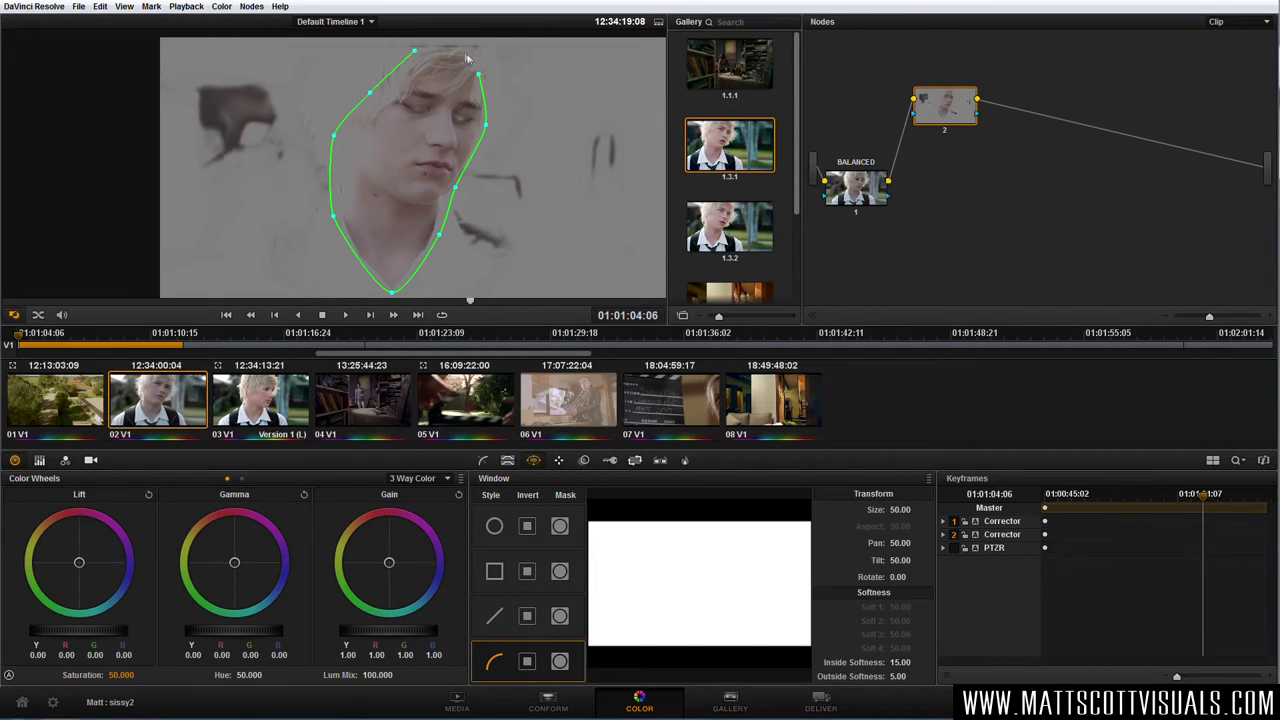
pyautogui.click(414, 51)
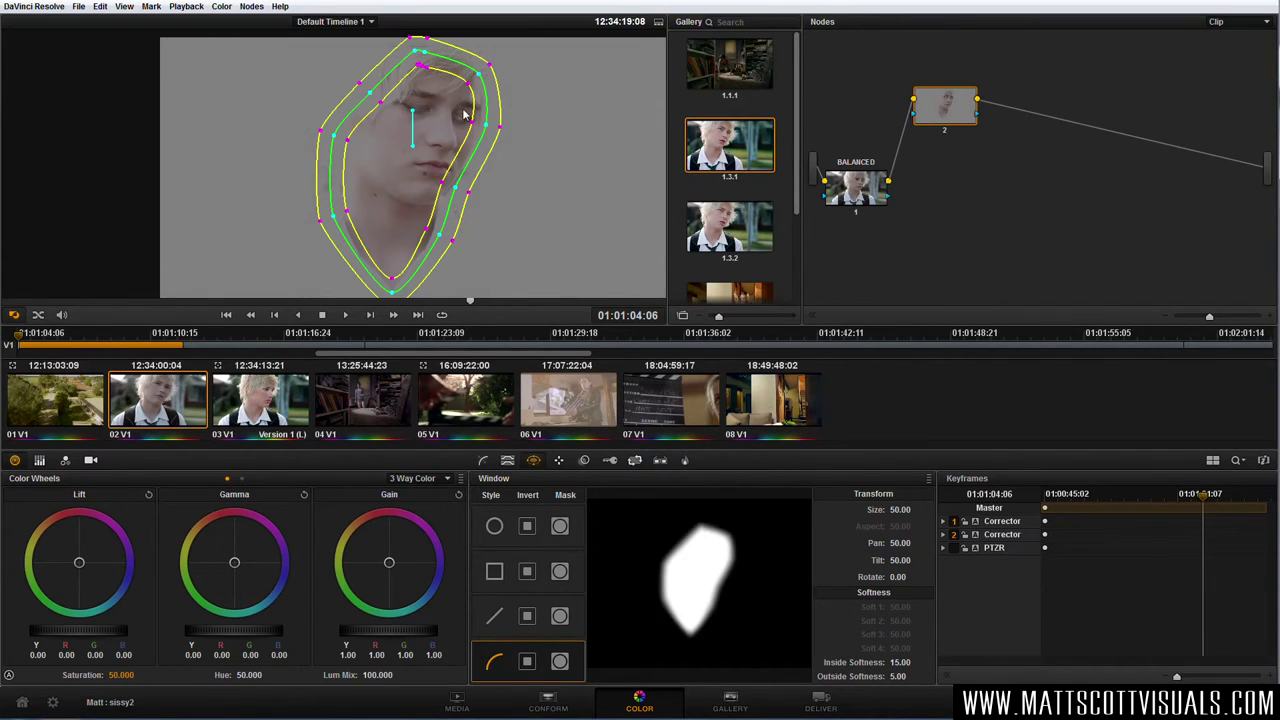
# - Adjust the curve window's softness points along the boy's eyes, jaw and shoulder on the side he is facing
pyautogui.moveTo(480, 128); pyautogui.dragTo(474, 126)
pyautogui.moveTo(443, 200); pyautogui.dragTo(448, 196)
pyautogui.moveTo(428, 238); pyautogui.dragTo(493, 265)
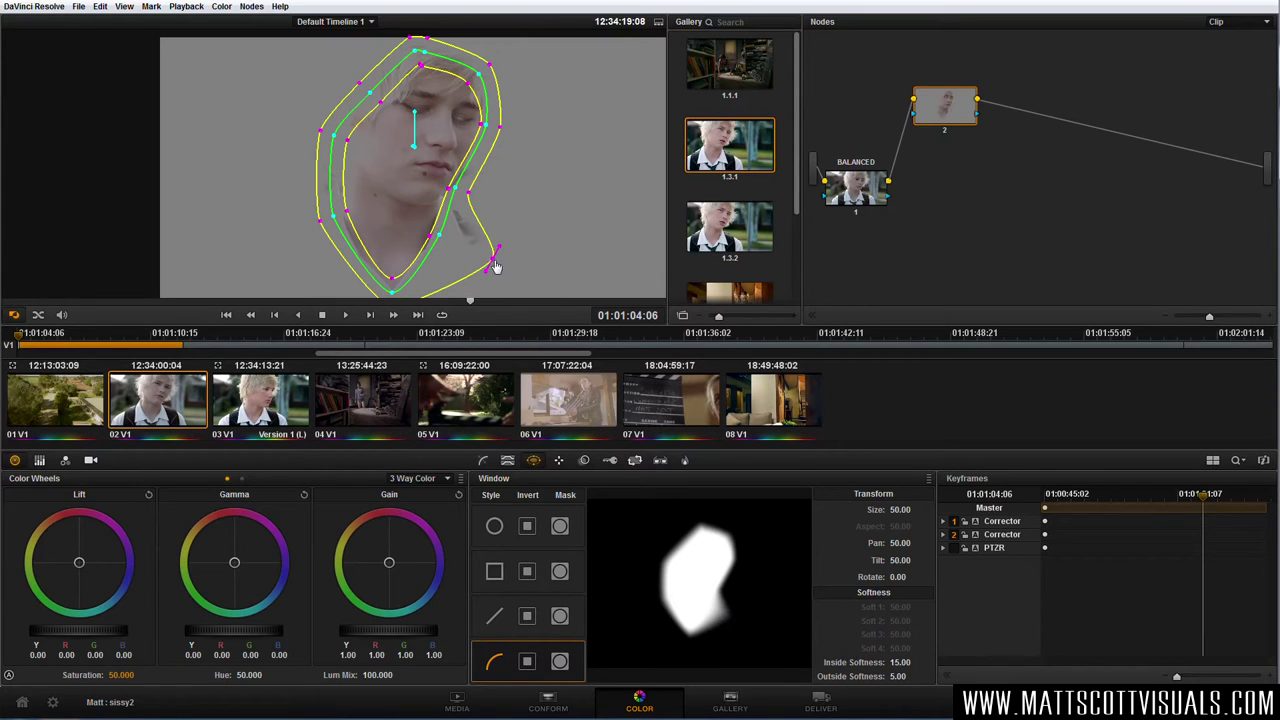
pyautogui.moveTo(493, 263); pyautogui.dragTo(501, 110)
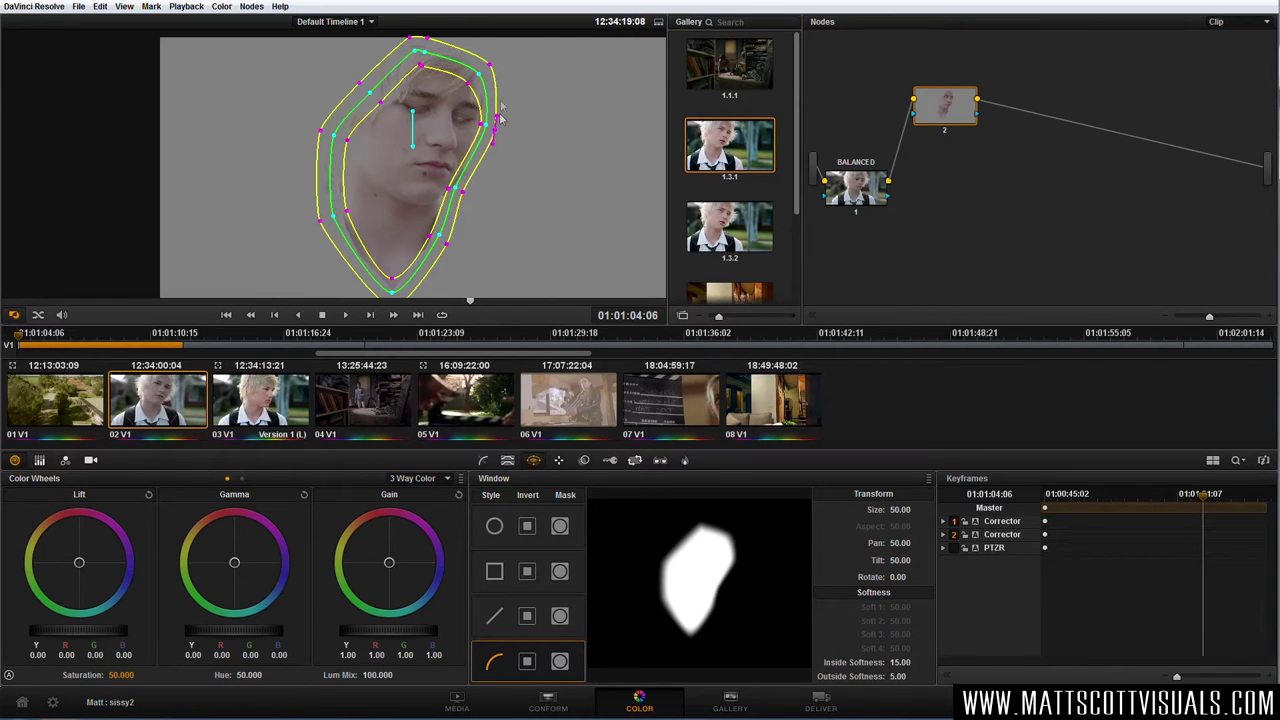
# - Reshape the curve window and its softness around the crown, back of the head and neck
pyautogui.moveTo(420, 64); pyautogui.dragTo(427, 66)
pyautogui.click(346, 207)
pyautogui.moveTo(330, 214); pyautogui.dragTo(318, 220)
pyautogui.moveTo(348, 155); pyautogui.dragTo(331, 148)
pyautogui.moveTo(329, 214); pyautogui.dragTo(326, 222)
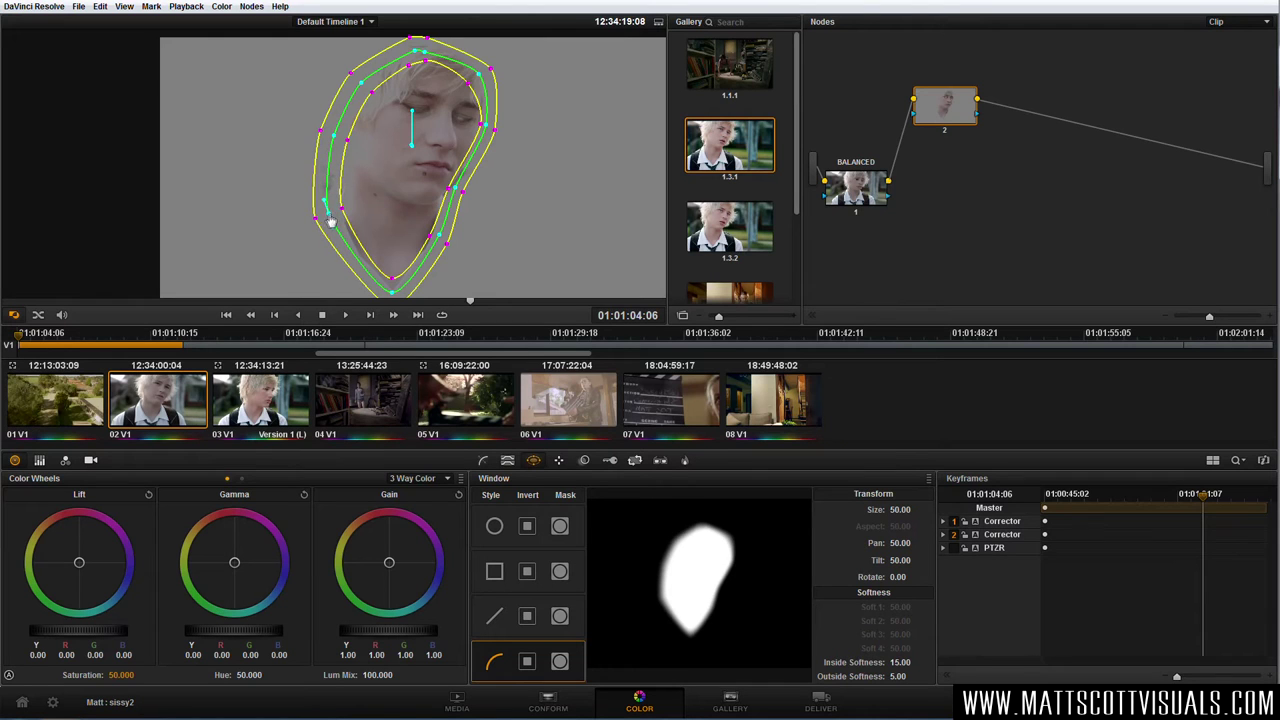
pyautogui.scroll(-2, 332, 178)
pyautogui.scroll(2, 436, 188)
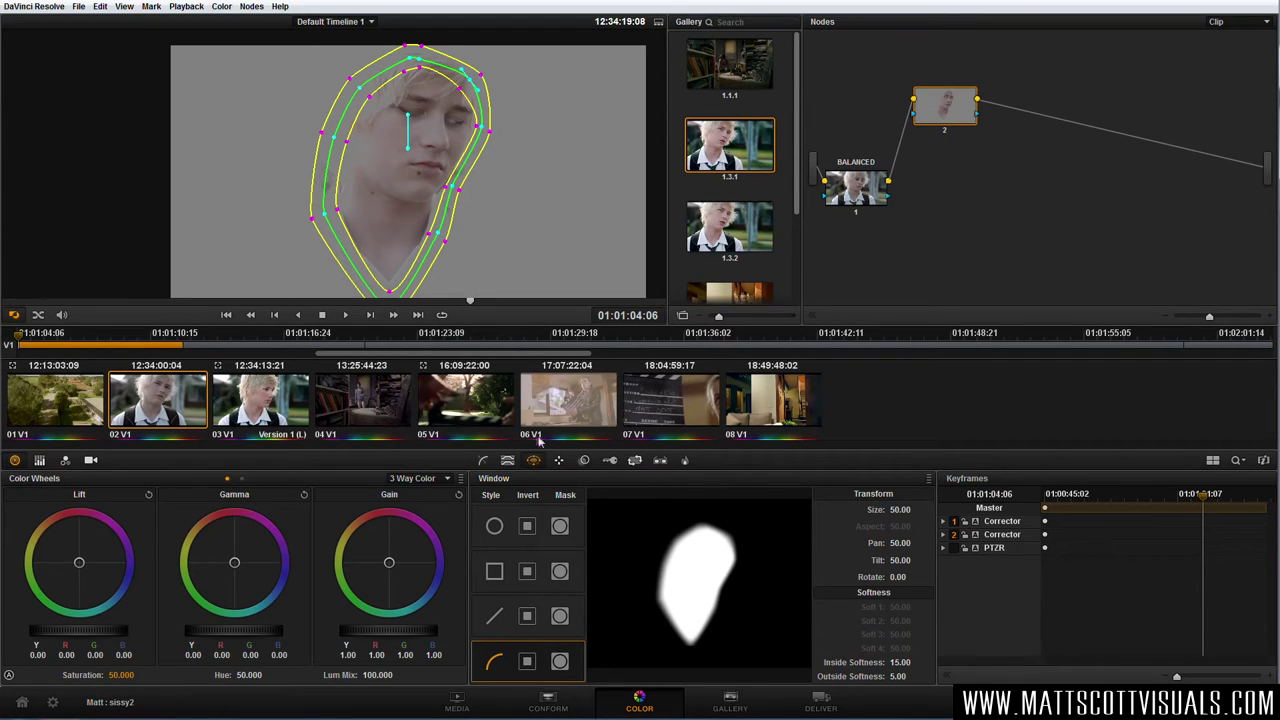
# - Track the window forward through the clip with Pan, Tilt and Rotate analysis, leaving Zoom out
pyautogui.click(560, 462)
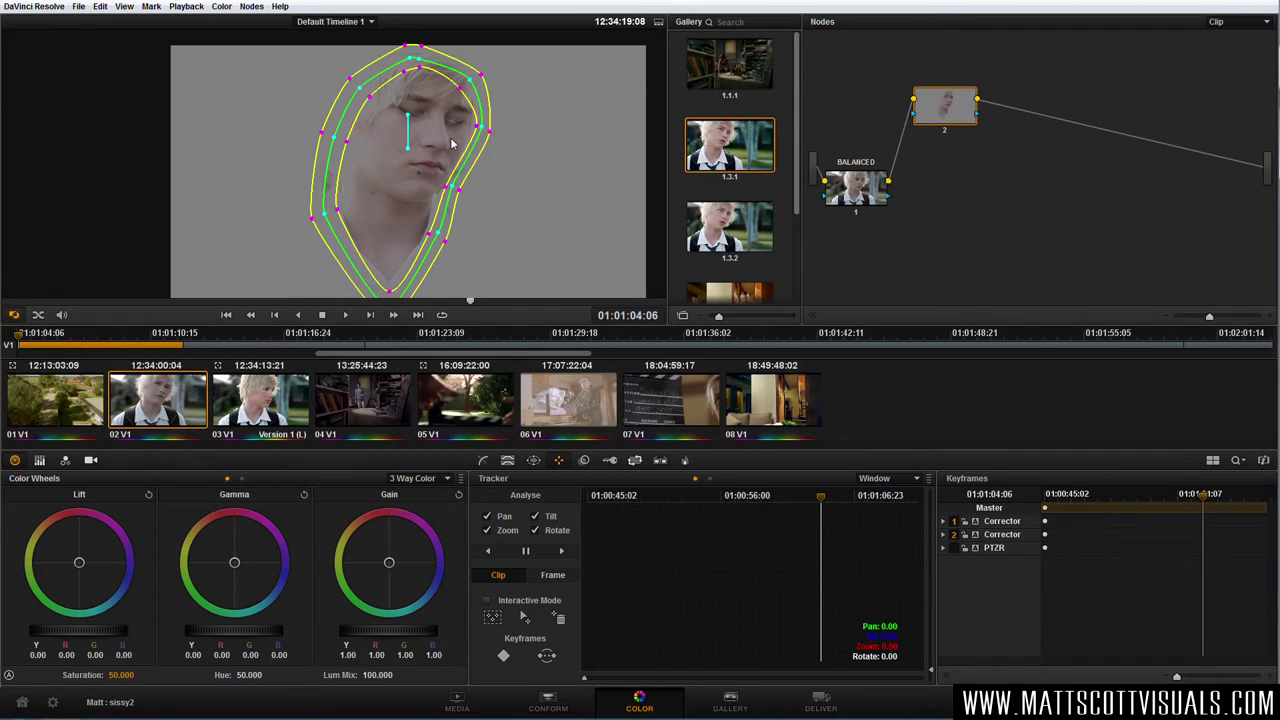
pyautogui.click(487, 530)
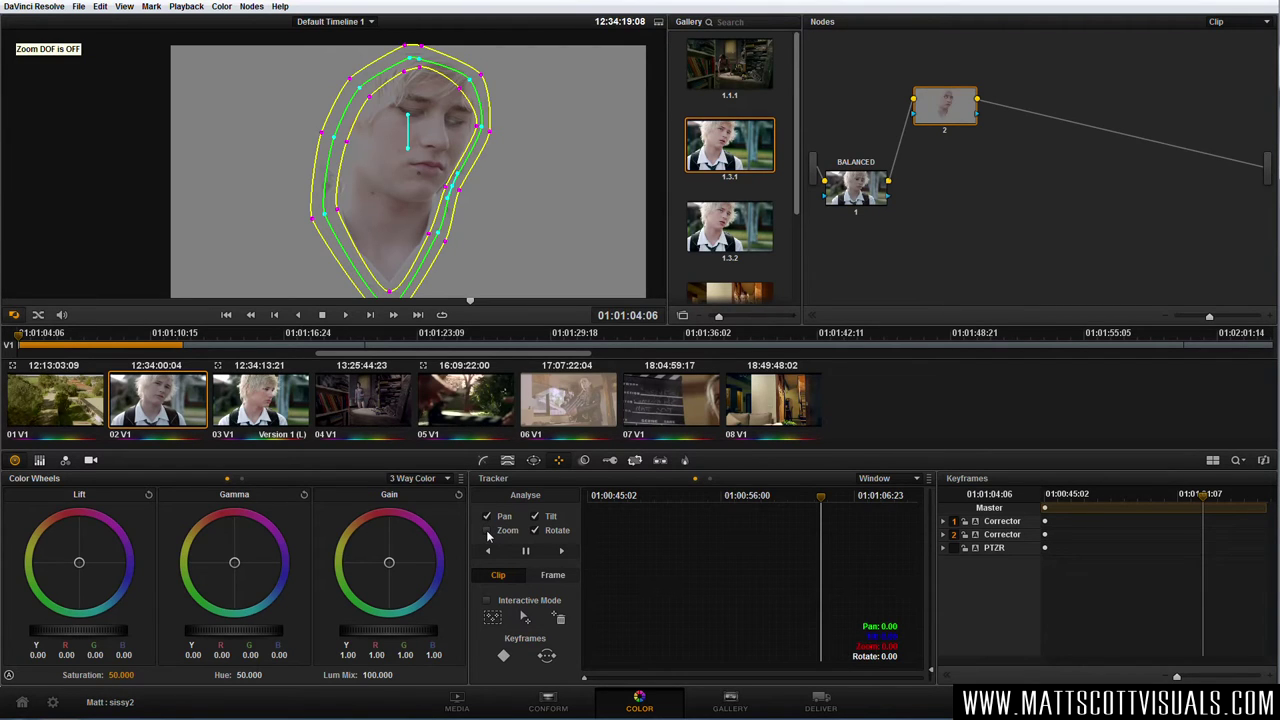
pyautogui.click(564, 550)
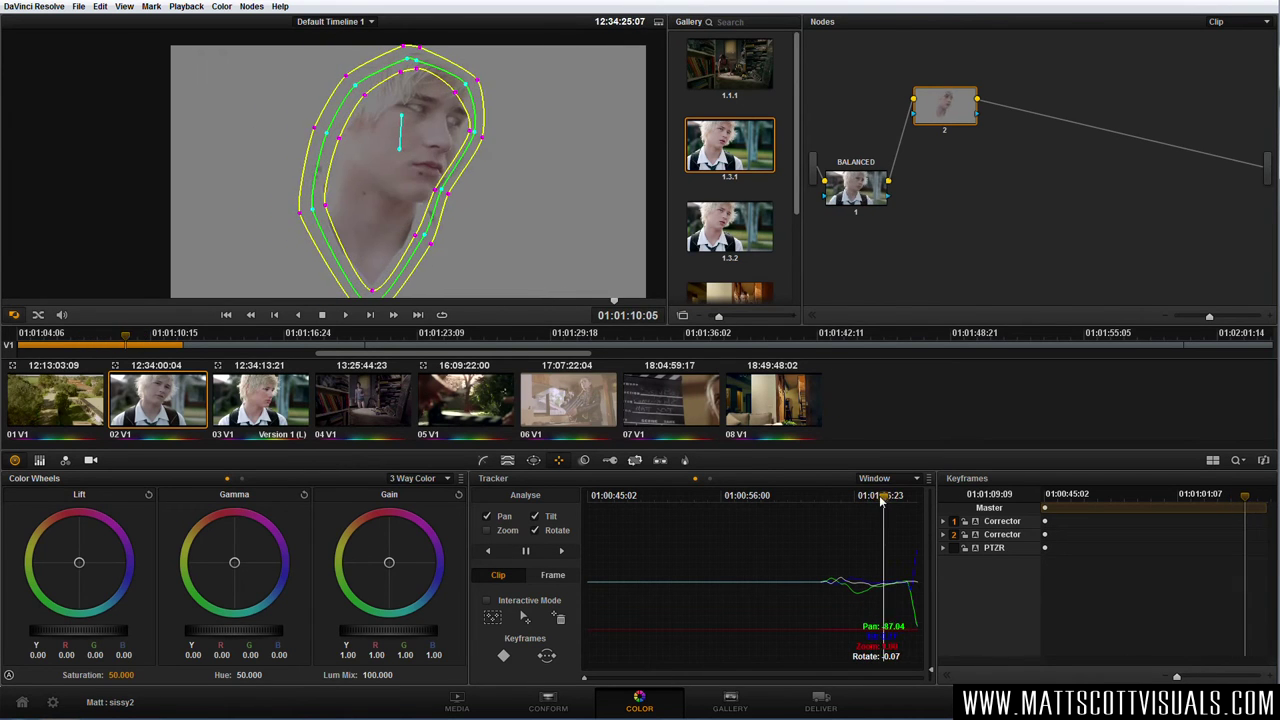
# - Return to the starting frame 01:01:04:06 and track the window in reverse toward the clip's beginning
pyautogui.moveTo(862, 500); pyautogui.dragTo(822, 506)
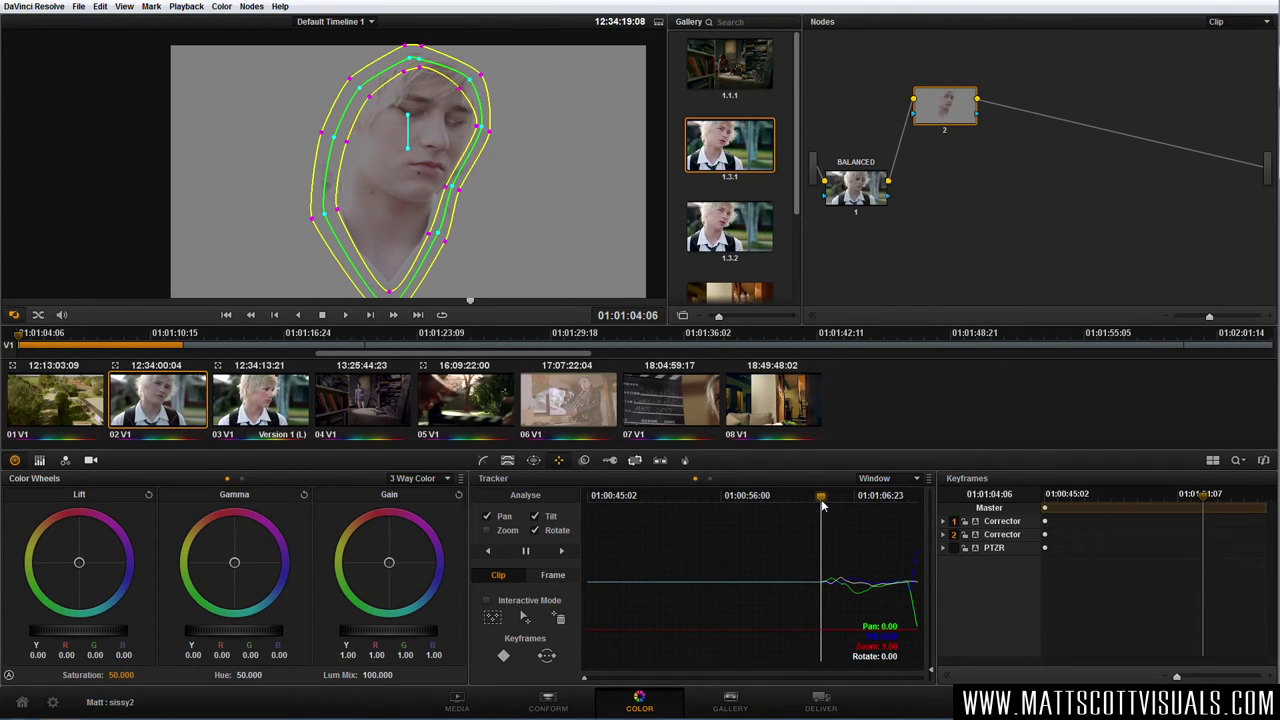
pyautogui.click(489, 551)
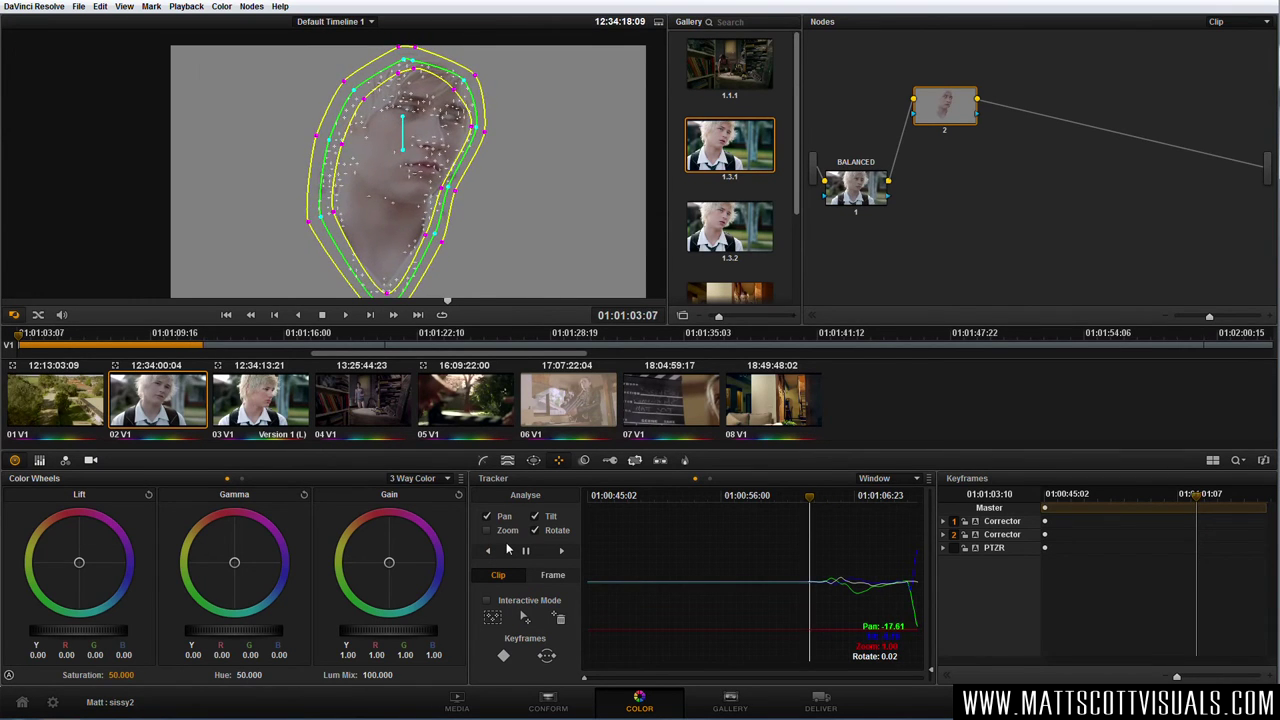
pyautogui.click(525, 551)
# - Scrub through the tracked frames to check that the window follows the boy's face, and reselect node 2
pyautogui.moveTo(740, 495); pyautogui.dragTo(835, 510)
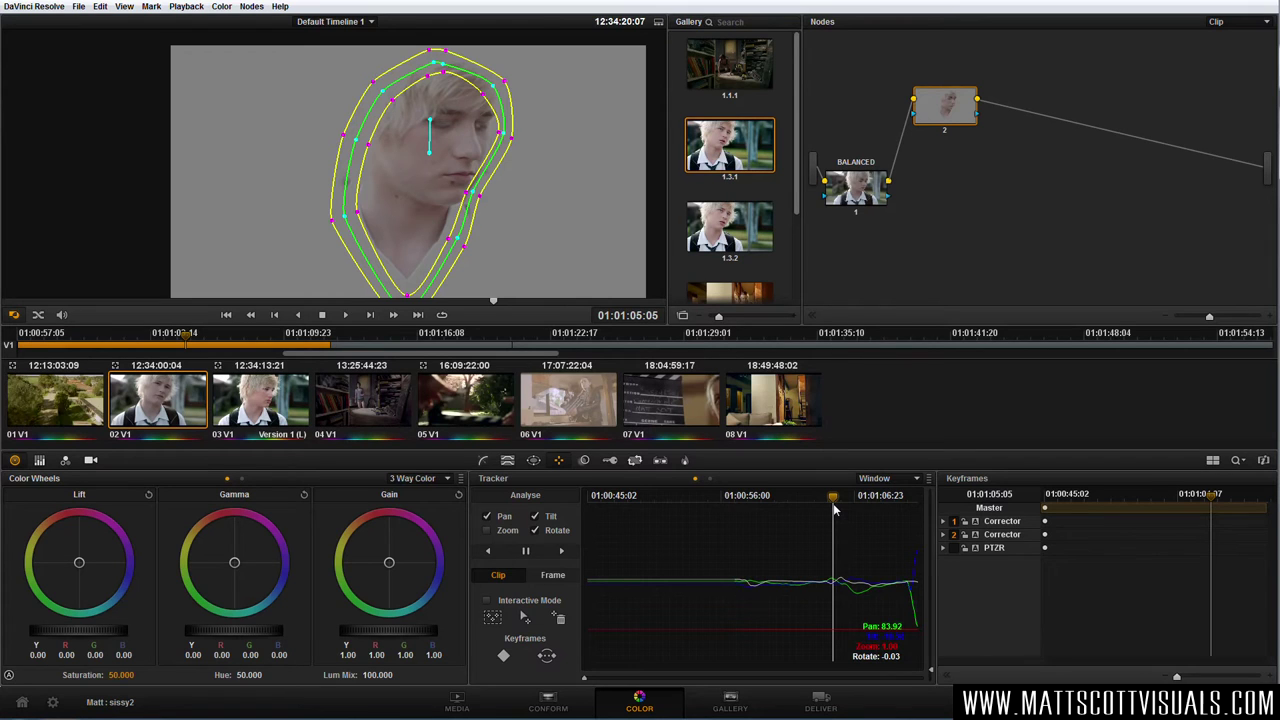
pyautogui.moveTo(835, 510); pyautogui.dragTo(824, 510)
pyautogui.moveTo(938, 118); pyautogui.dragTo(948, 122)
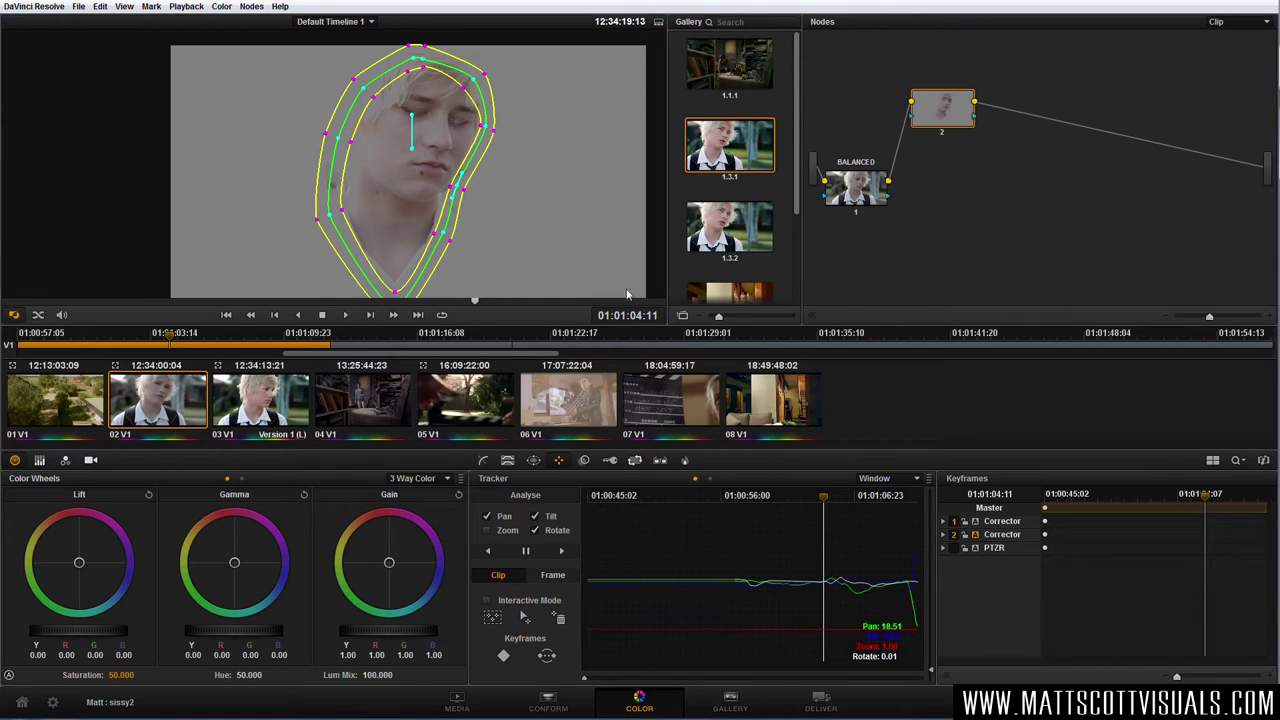
# - Keyframe the tracked window's shape at 01:01:04:11 and 01:01:05:04, refitting its points around the boy's face, jaw and neck
pyautogui.click(458, 191)
pyautogui.click(946, 680)
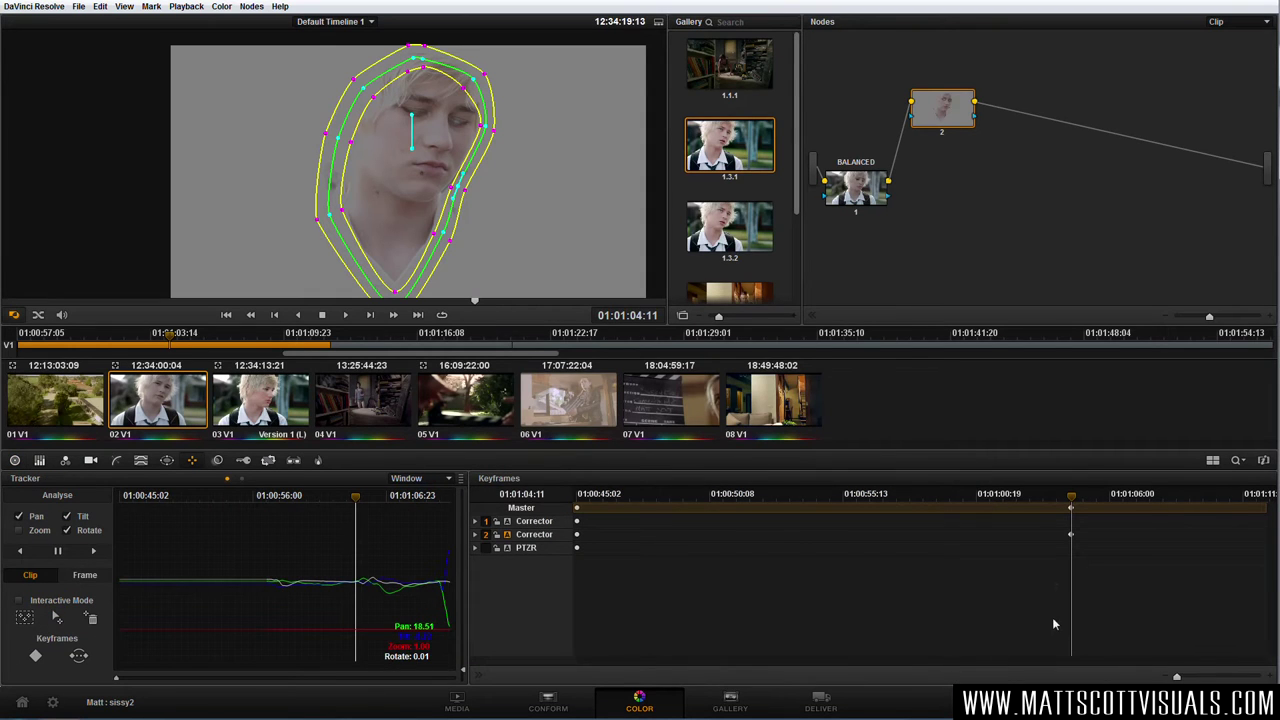
pyautogui.scroll(3, 1177, 678)
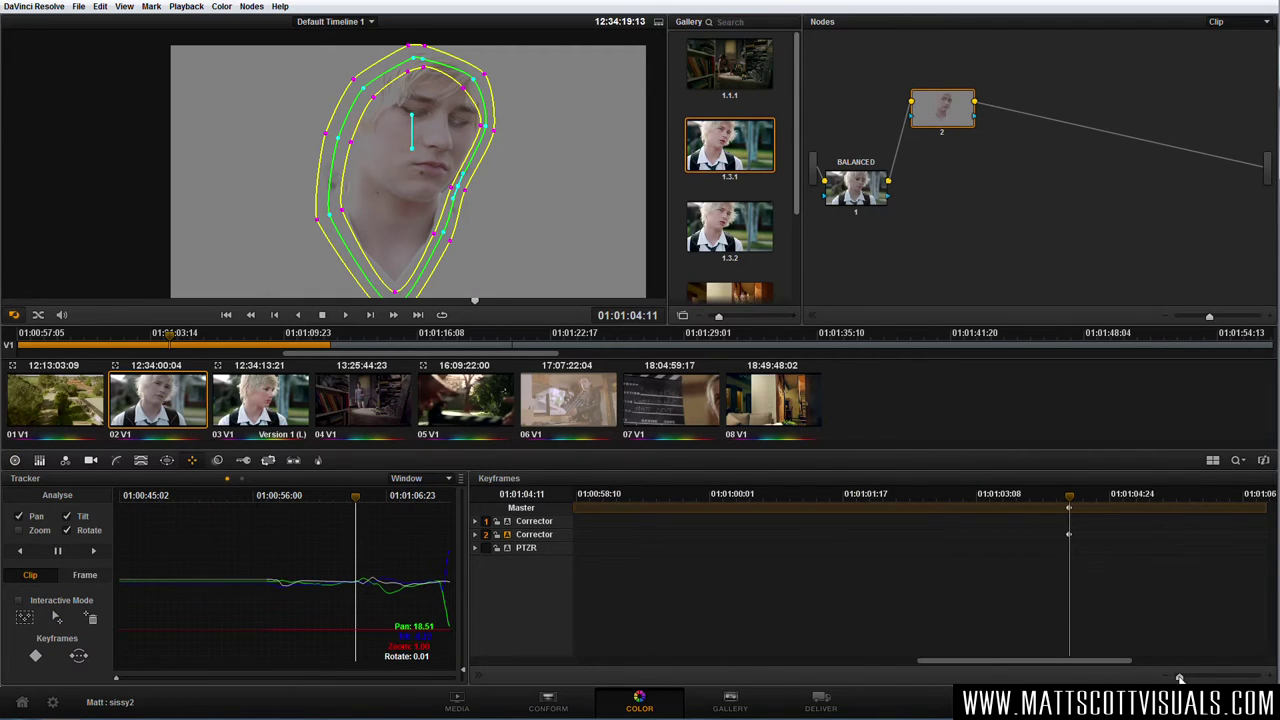
pyautogui.moveTo(1096, 666); pyautogui.dragTo(1191, 665)
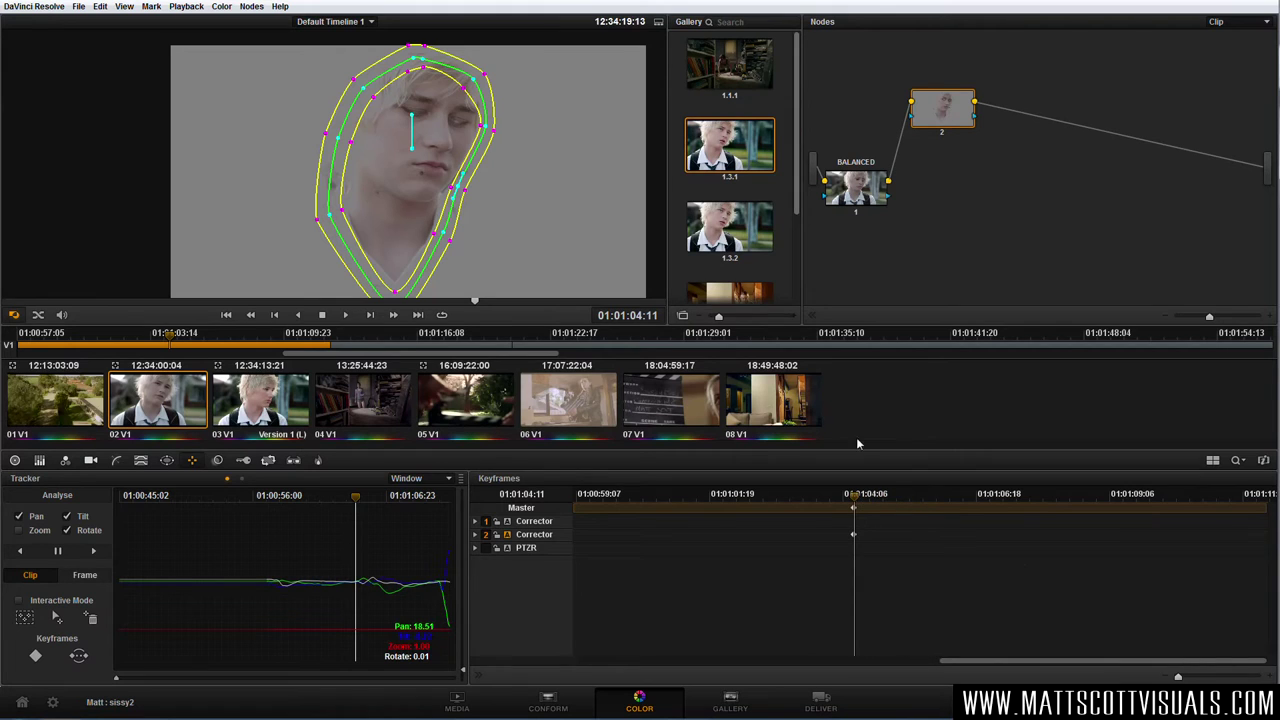
pyautogui.moveTo(860, 503); pyautogui.dragTo(894, 505)
pyautogui.moveTo(479, 197); pyautogui.dragTo(483, 196)
pyautogui.moveTo(504, 138); pyautogui.dragTo(507, 93)
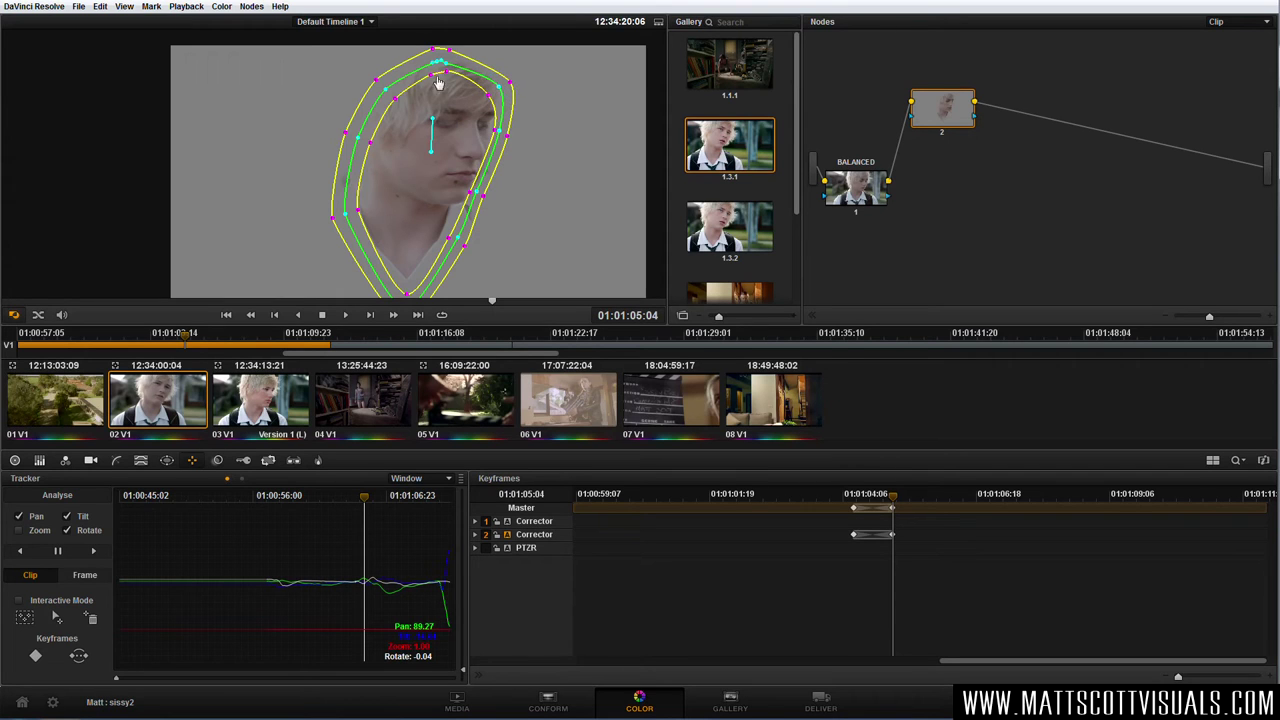
pyautogui.moveTo(354, 203); pyautogui.dragTo(346, 210)
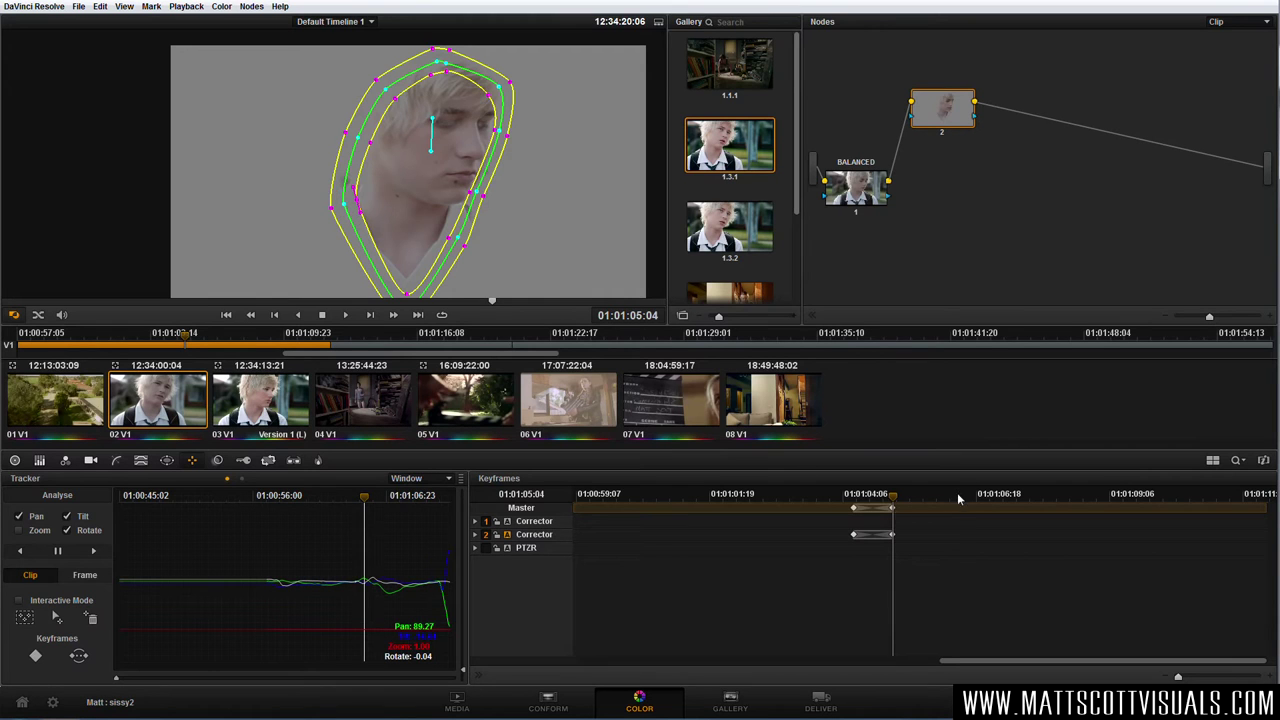
# - Adjust the window's edge beside the cheek and chin at the in-between frame 01:01:04:21
pyautogui.moveTo(894, 500)
pyautogui.mouseDown()
pyautogui.moveTo(857, 503)
pyautogui.moveTo(876, 503)
pyautogui.mouseUp()
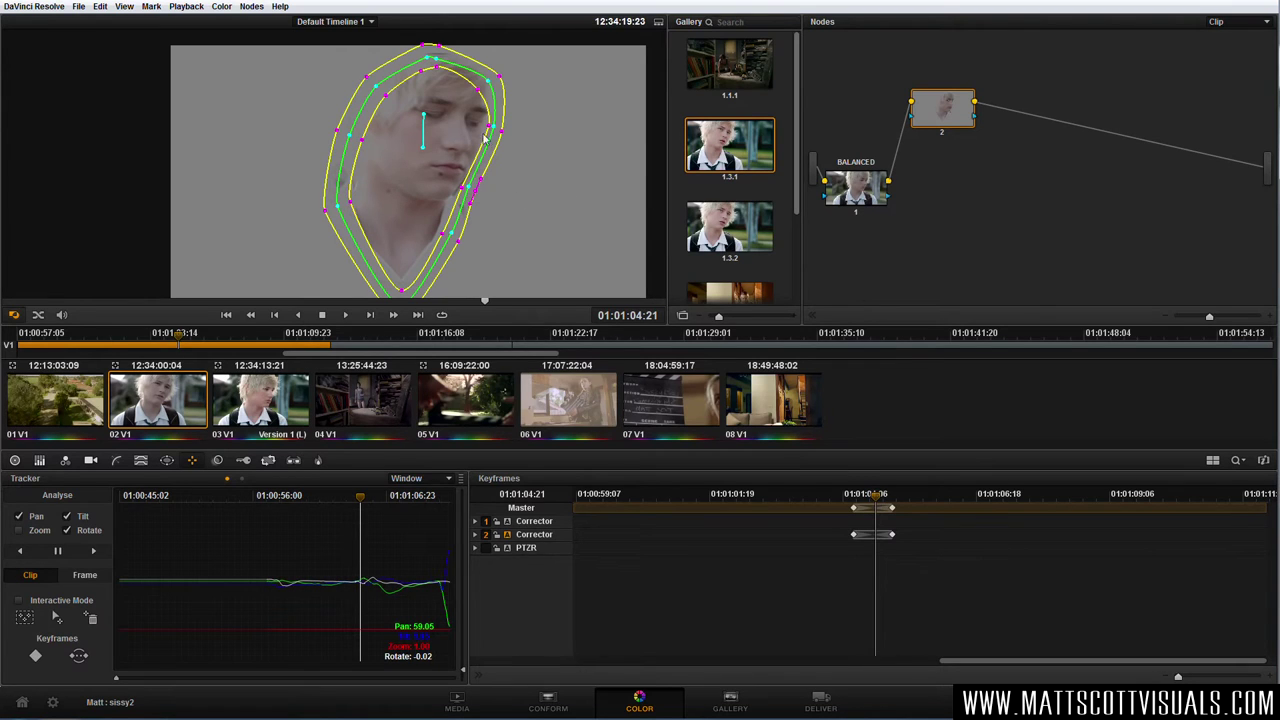
pyautogui.moveTo(499, 135); pyautogui.dragTo(506, 131)
pyautogui.moveTo(476, 200); pyautogui.dragTo(470, 186)
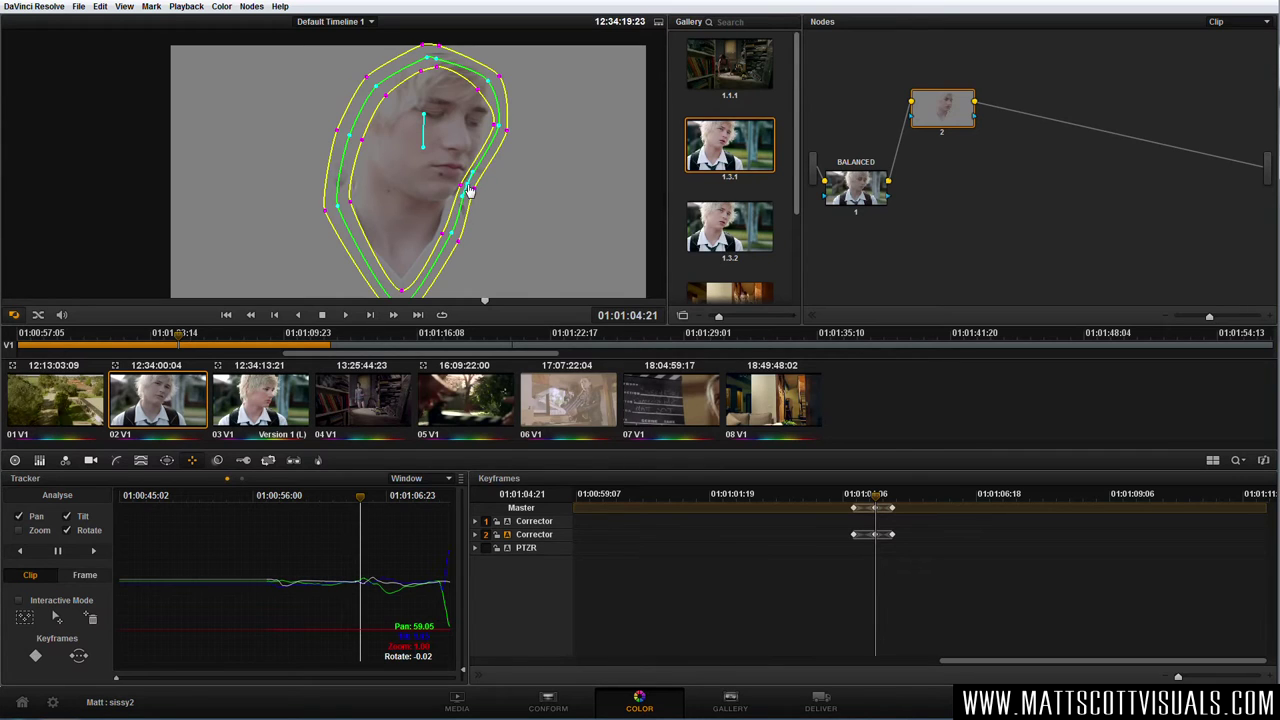
# - Reshape the window at 01:01:05:23 so it widens around the eye and cheek and follows the jaw and neck
pyautogui.moveTo(885, 497); pyautogui.dragTo(933, 500)
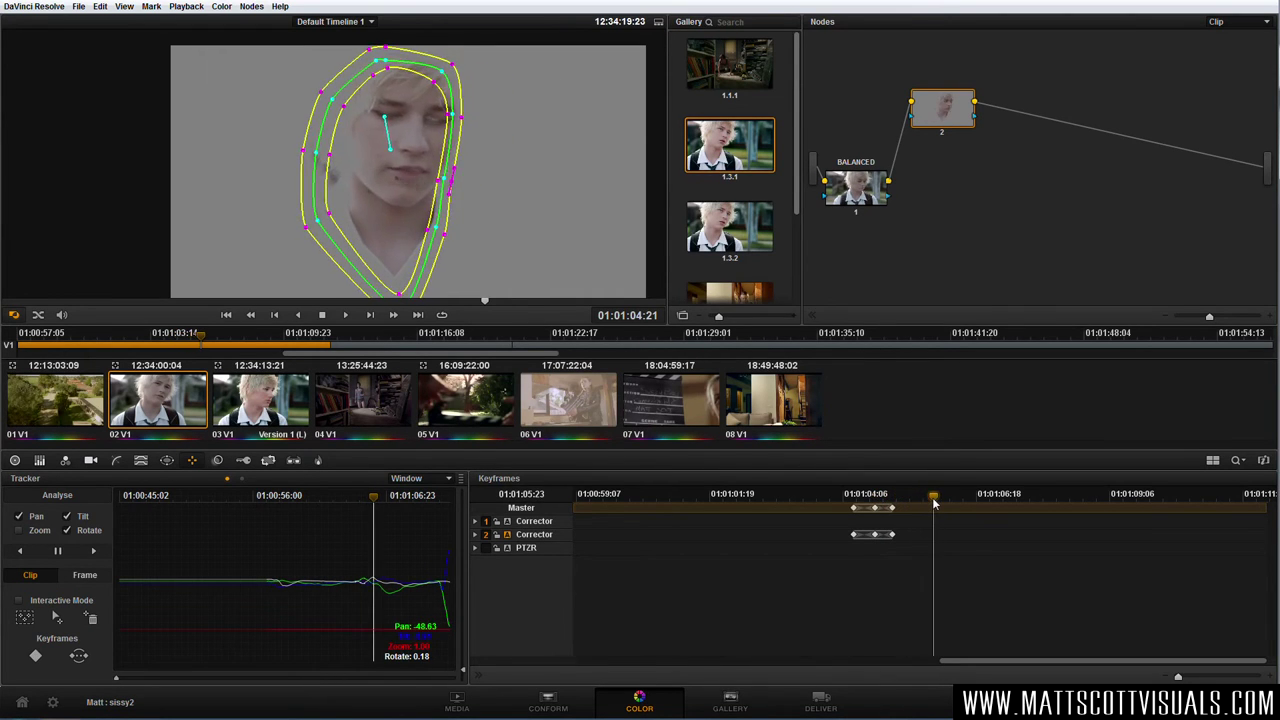
pyautogui.moveTo(466, 118); pyautogui.dragTo(476, 121)
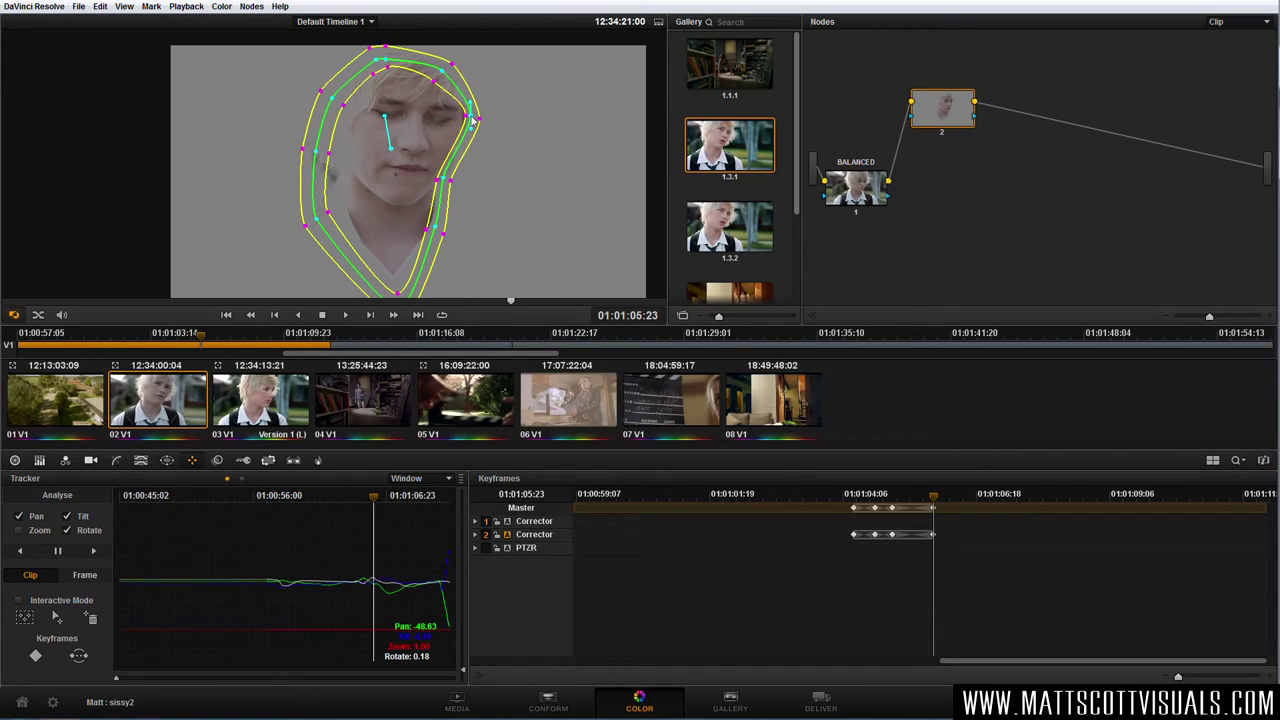
pyautogui.moveTo(445, 185); pyautogui.dragTo(455, 182)
pyautogui.moveTo(441, 228); pyautogui.dragTo(445, 228)
pyautogui.moveTo(450, 83); pyautogui.dragTo(474, 125)
pyautogui.moveTo(933, 494); pyautogui.dragTo(922, 494)
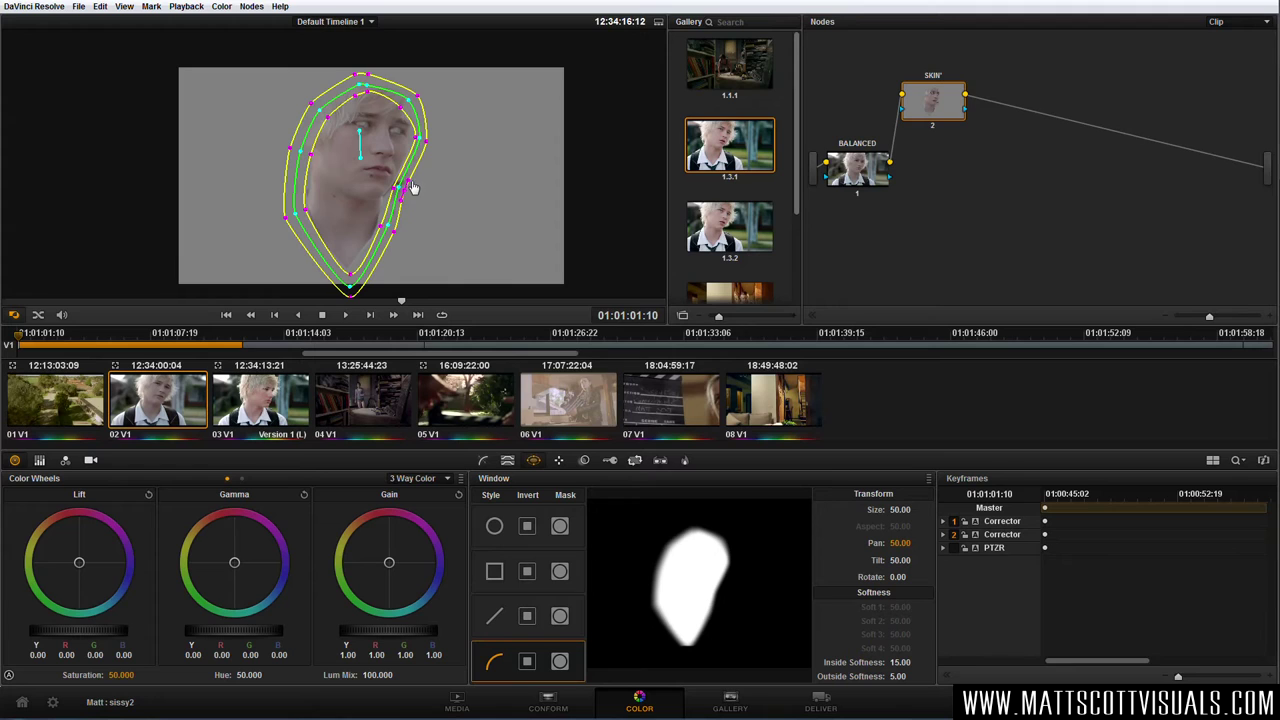
# - Shift the SKIN node's gamma toward purple and show the full image without the highlight view or window outline
pyautogui.moveTo(946, 108)
pyautogui.mouseDown()
pyautogui.moveTo(935, 110)
pyautogui.moveTo(946, 106)
pyautogui.mouseUp()
pyautogui.moveTo(245, 576); pyautogui.dragTo(497, 480)
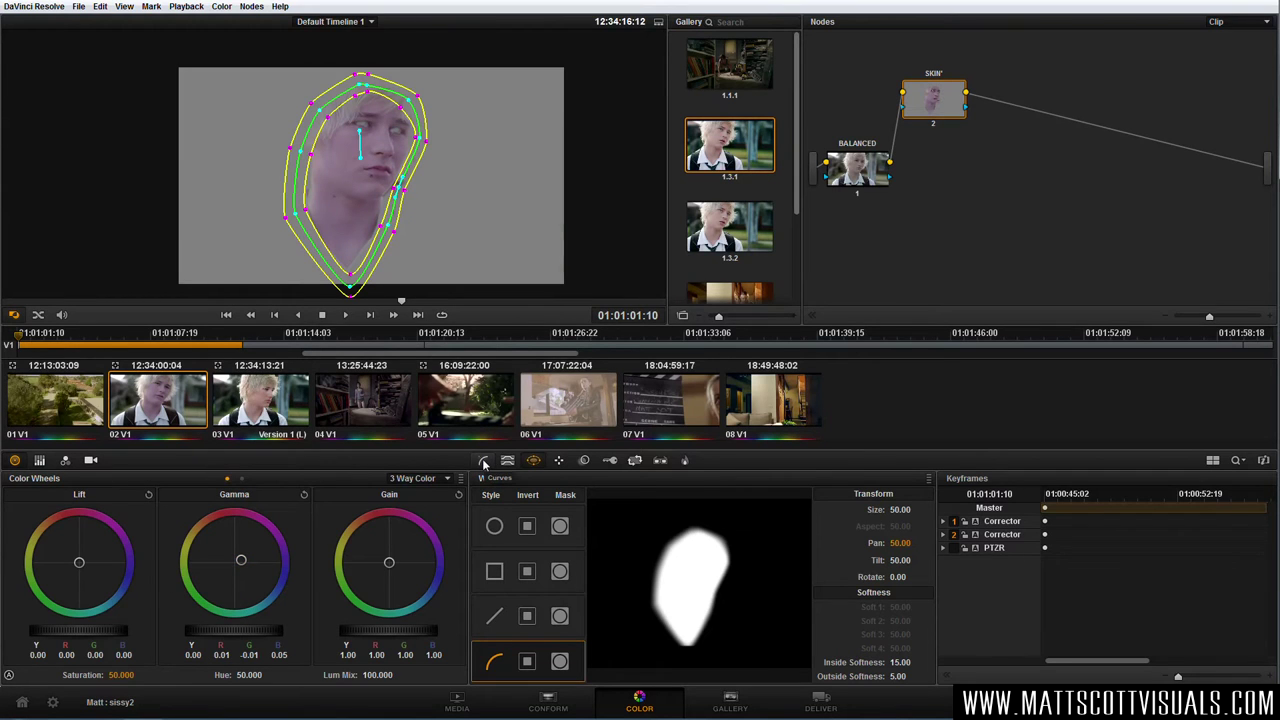
pyautogui.hotkey('shift', 'h')
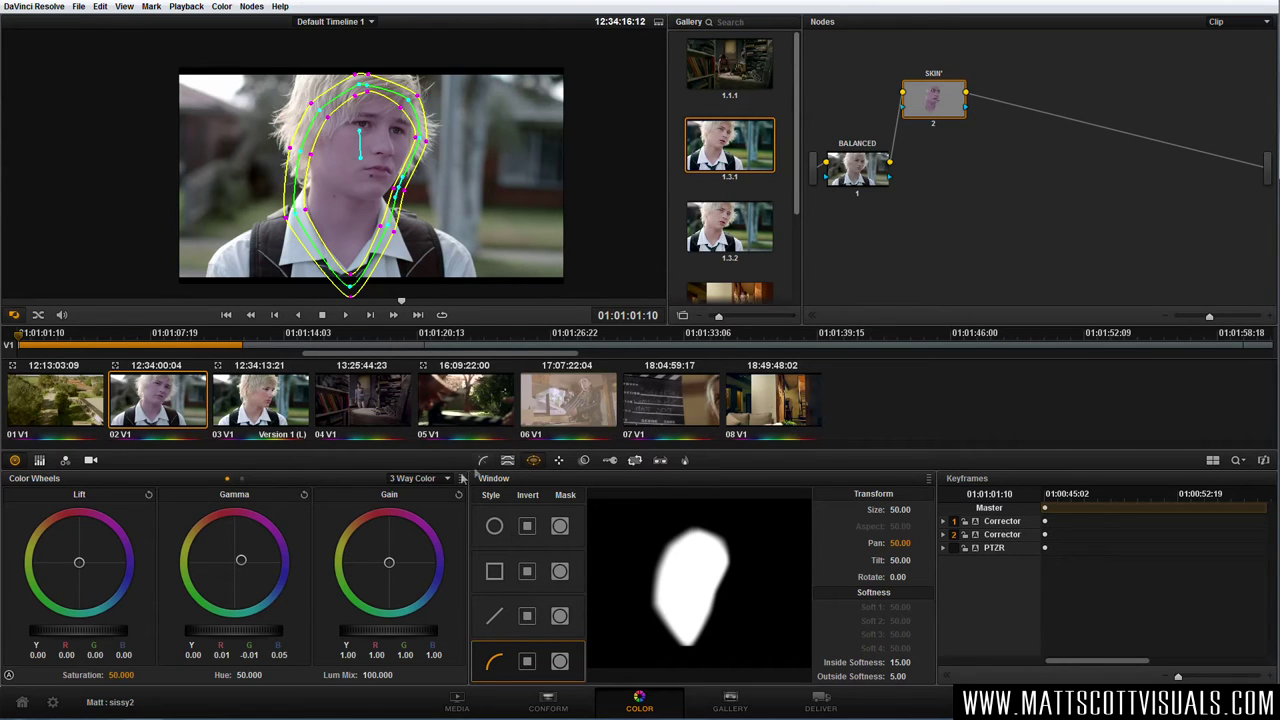
pyautogui.click(16, 316)
pyautogui.click(30, 337)
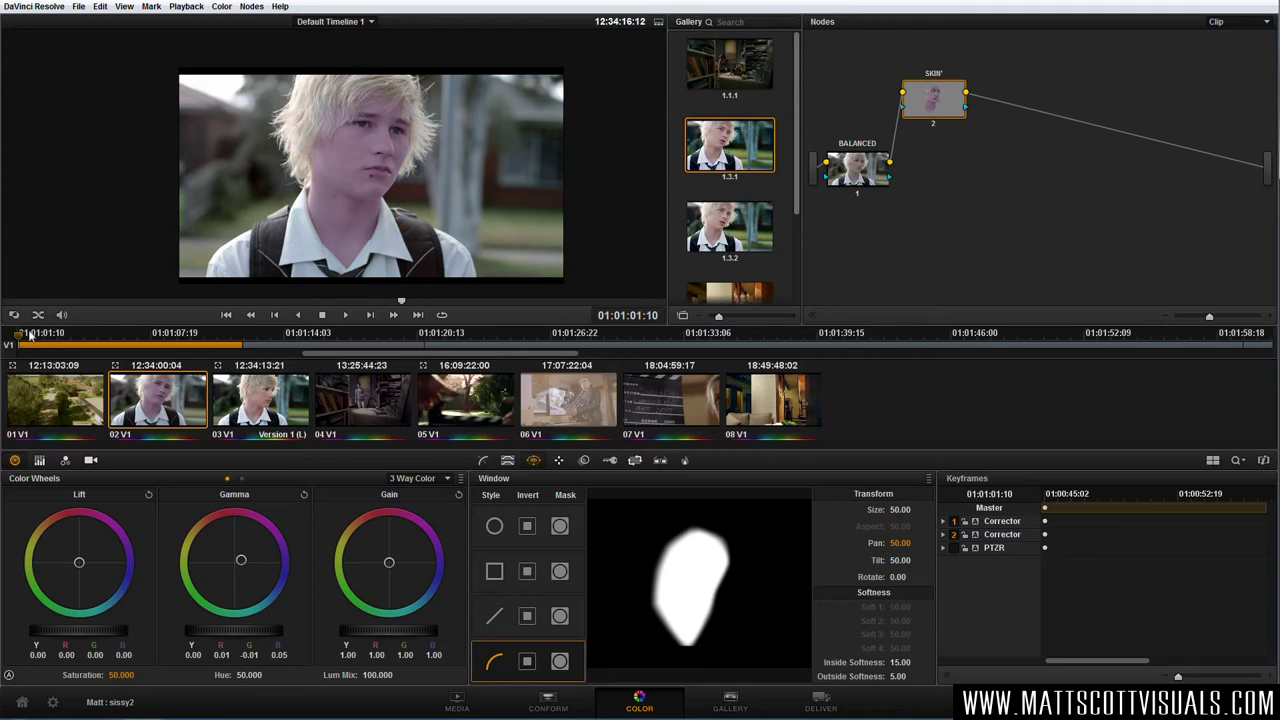
# - Try a green gamma tint on the skin at 01:01:01:18 and review the node's qualifier and window settings
pyautogui.moveTo(214, 543); pyautogui.dragTo(141, 628)
pyautogui.moveTo(408, 292)
pyautogui.mouseDown()
pyautogui.moveTo(510, 305)
pyautogui.moveTo(402, 296)
pyautogui.mouseUp()
pyautogui.moveTo(943, 117)
pyautogui.mouseDown()
pyautogui.moveTo(940, 130)
pyautogui.moveTo(921, 112)
pyautogui.mouseUp()
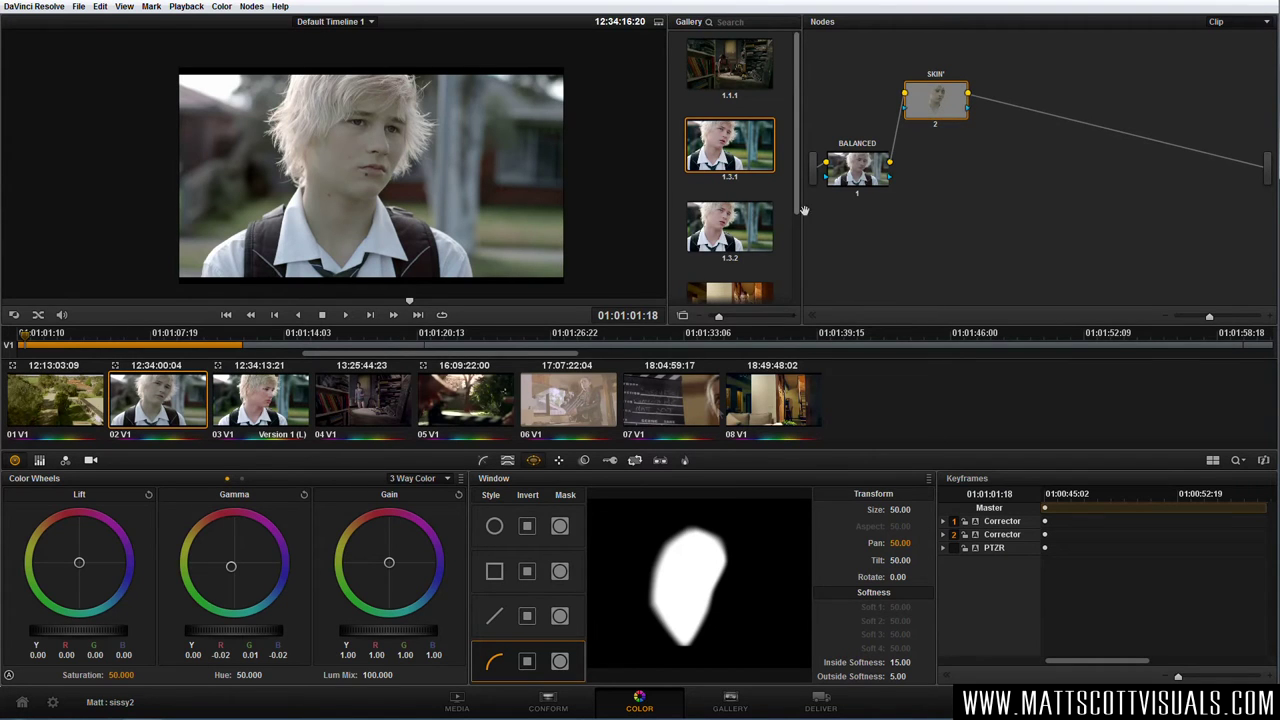
pyautogui.click(508, 460)
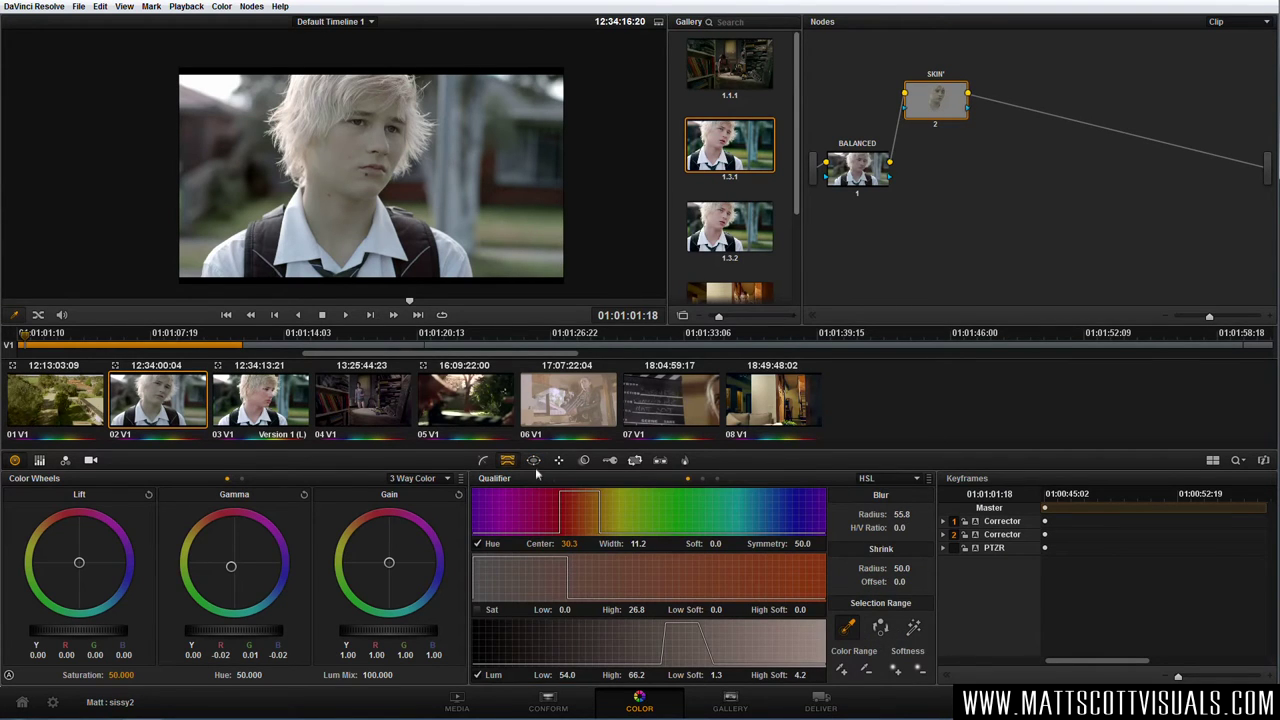
pyautogui.click(534, 462)
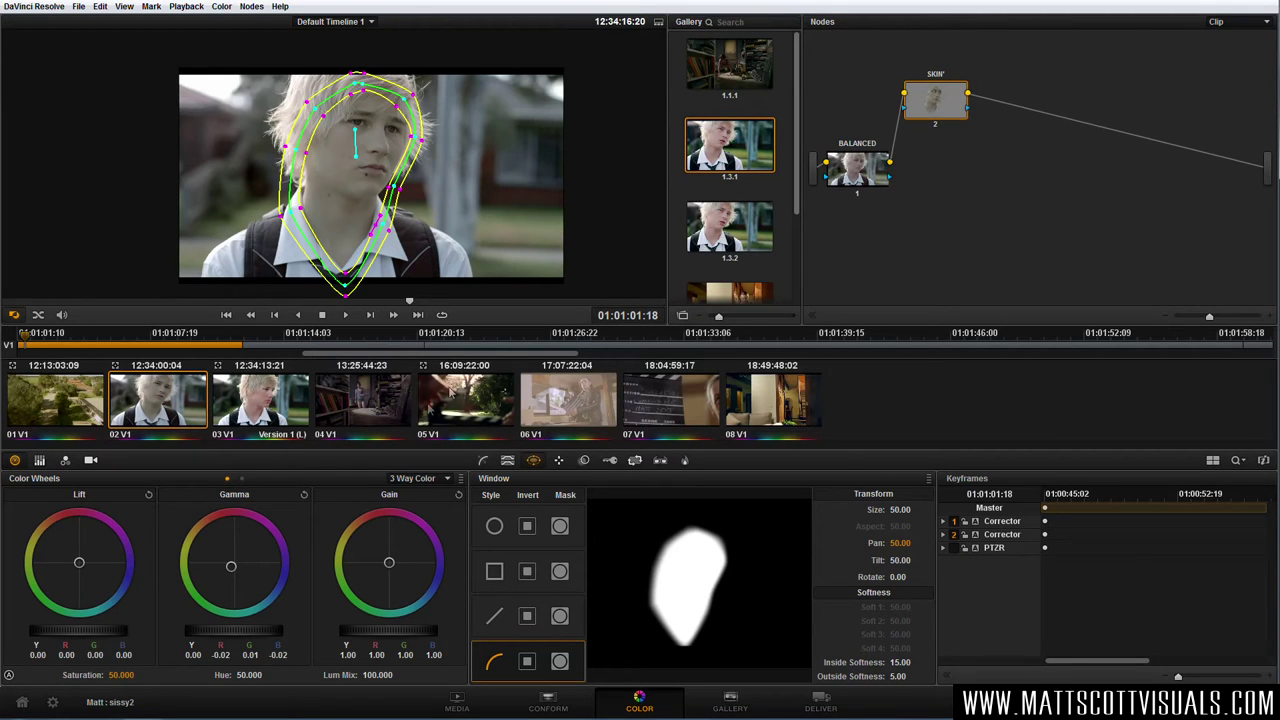
# - Try warmer gamma tints on the skin, and reset the SKIN node's gamma wheel to neutral
pyautogui.click(484, 462)
pyautogui.moveTo(233, 558); pyautogui.dragTo(243, 486)
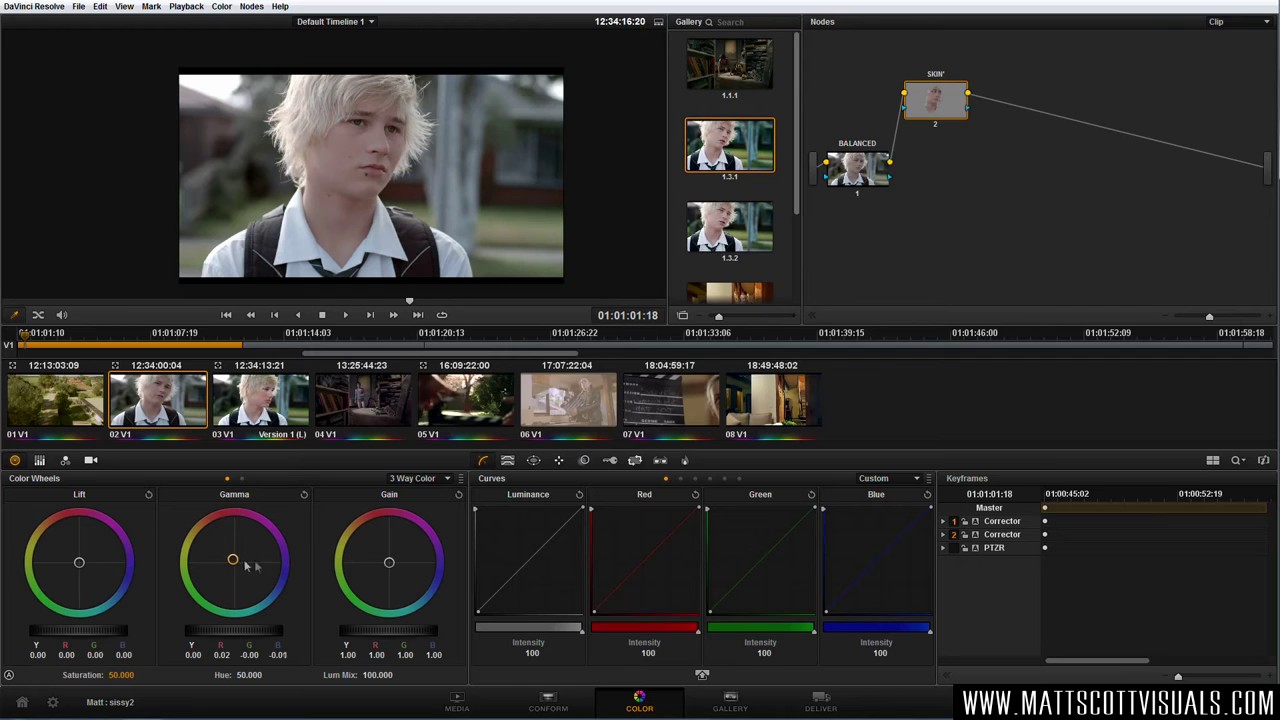
pyautogui.moveTo(268, 566); pyautogui.dragTo(242, 554)
pyautogui.moveTo(248, 559); pyautogui.dragTo(229, 556)
pyautogui.click(304, 495)
# - Line up the SKIN node beside the BALANCED node and add a serial node after it
pyautogui.moveTo(934, 108); pyautogui.dragTo(942, 165)
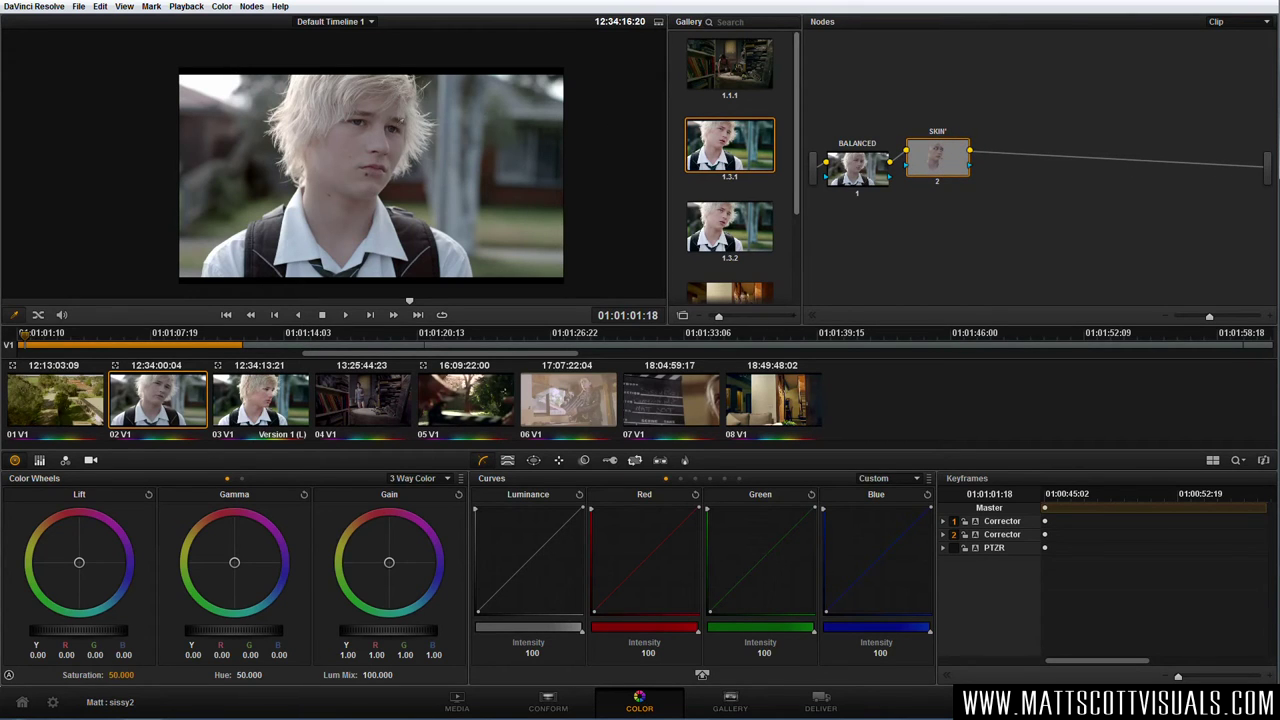
pyautogui.hotkey('alt', 's')
pyautogui.moveTo(1022, 176); pyautogui.dragTo(1035, 180)
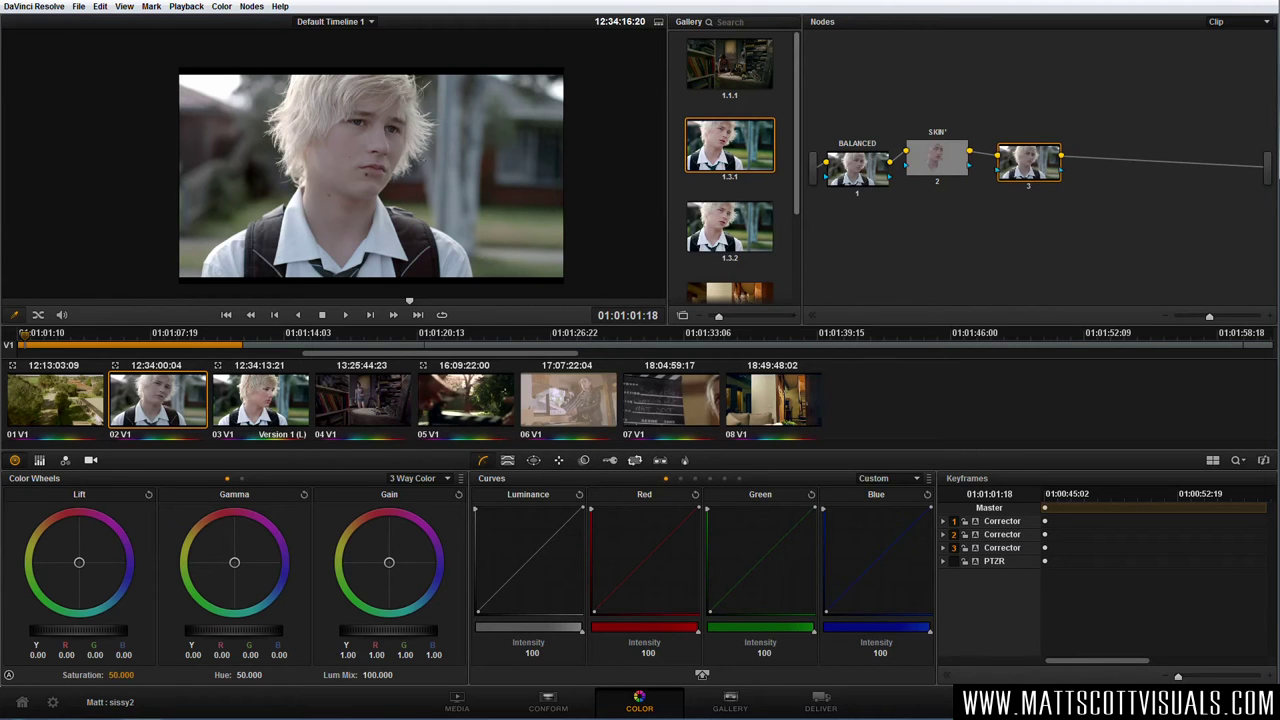
# - Add a circular window on node 3 and shape it into a flat ellipse tilted about 10 degrees around both eyes
pyautogui.scroll(3, 334, 163)
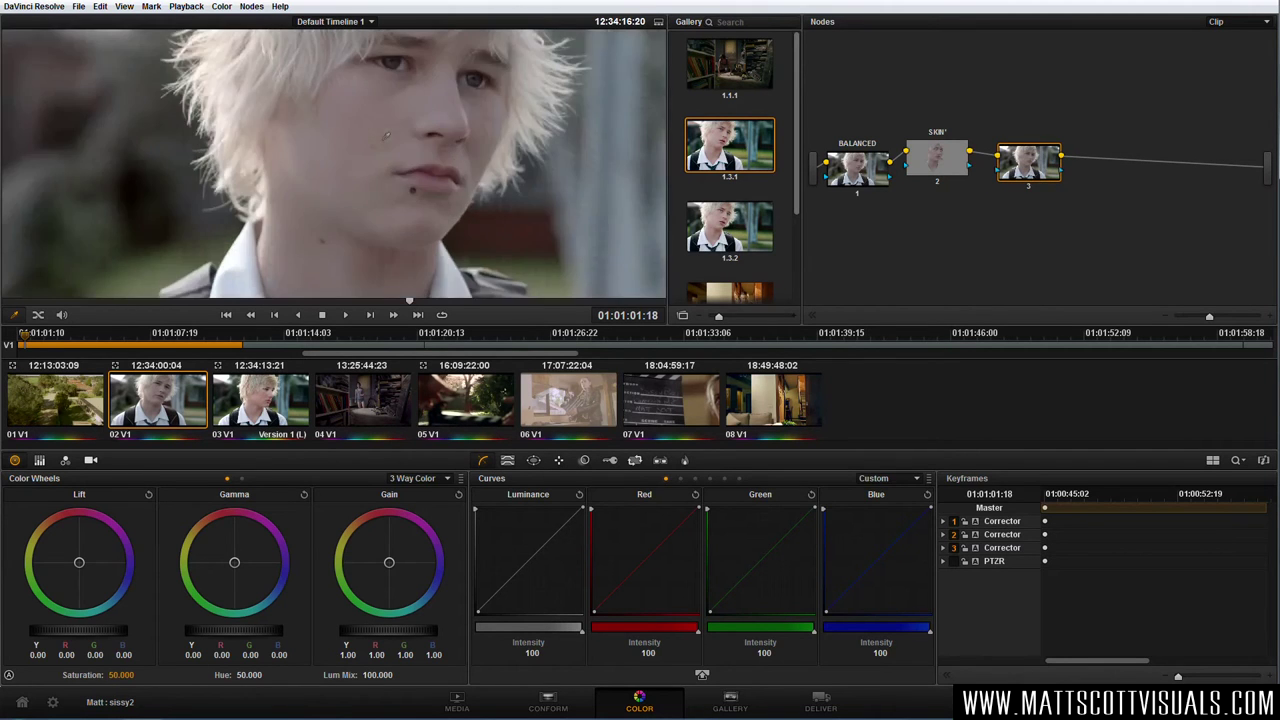
pyautogui.click(533, 460)
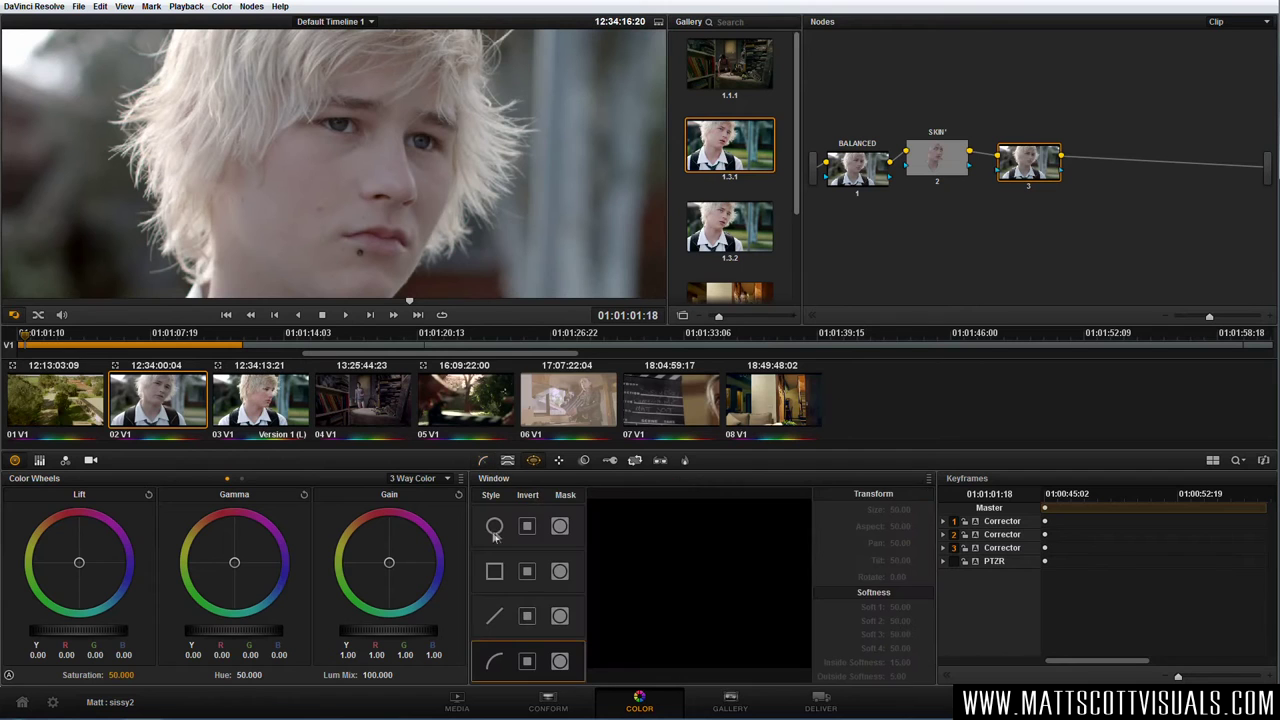
pyautogui.click(494, 526)
pyautogui.moveTo(388, 174)
pyautogui.mouseDown()
pyautogui.moveTo(390, 125)
pyautogui.moveTo(410, 131)
pyautogui.moveTo(386, 150)
pyautogui.mouseUp()
pyautogui.moveTo(250, 112); pyautogui.dragTo(292, 119)
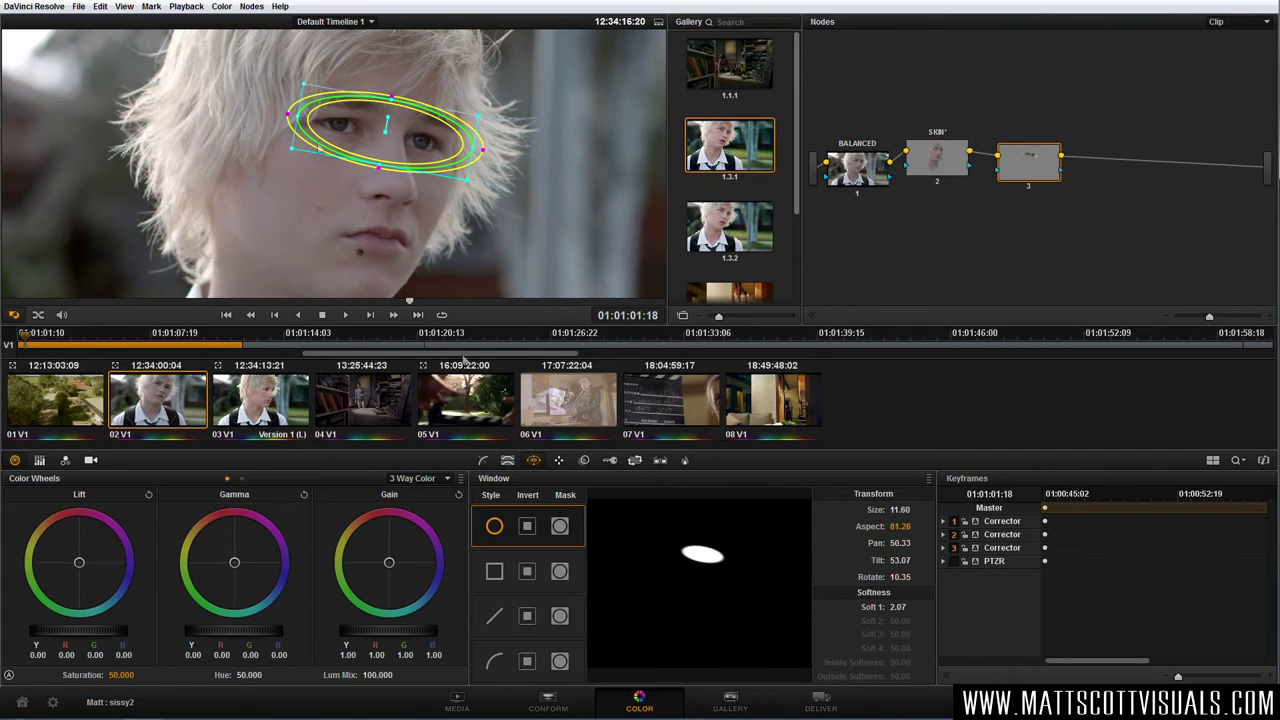
# - Turn on the highlight view for node 3 and sample the boy's iris with the HSL qualifier
pyautogui.click(507, 460)
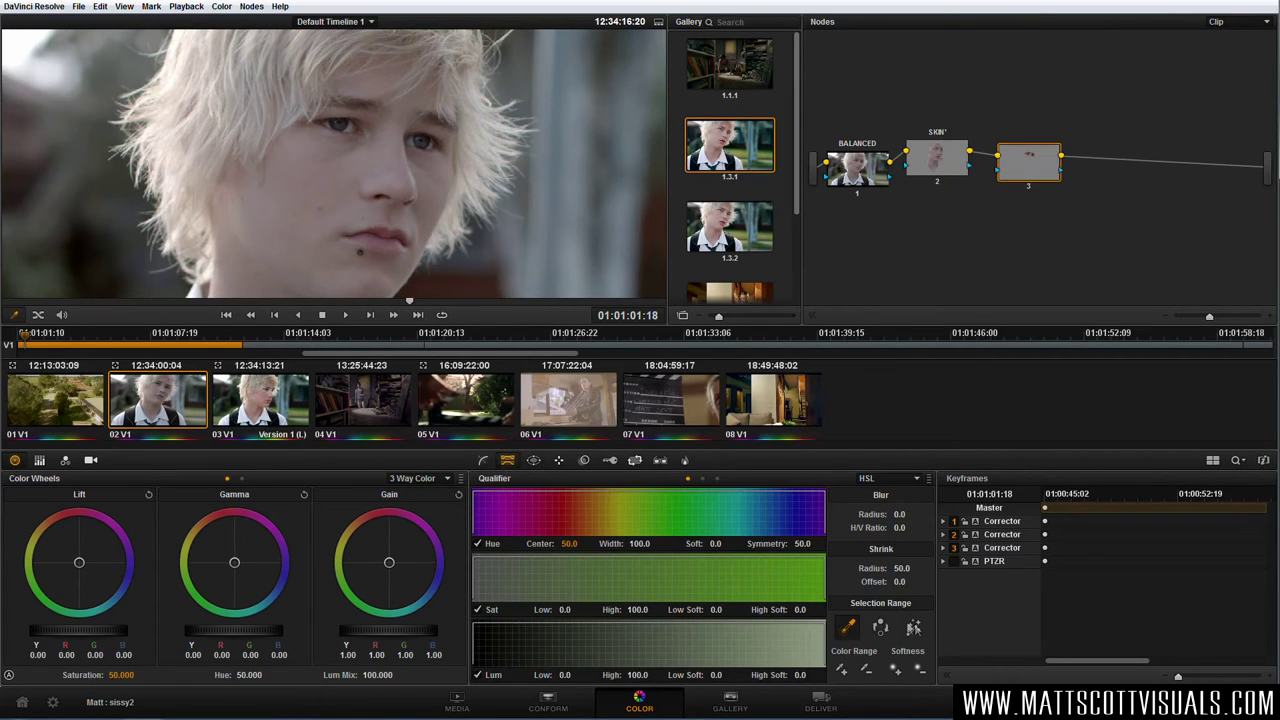
pyautogui.click(913, 627)
pyautogui.click(343, 125)
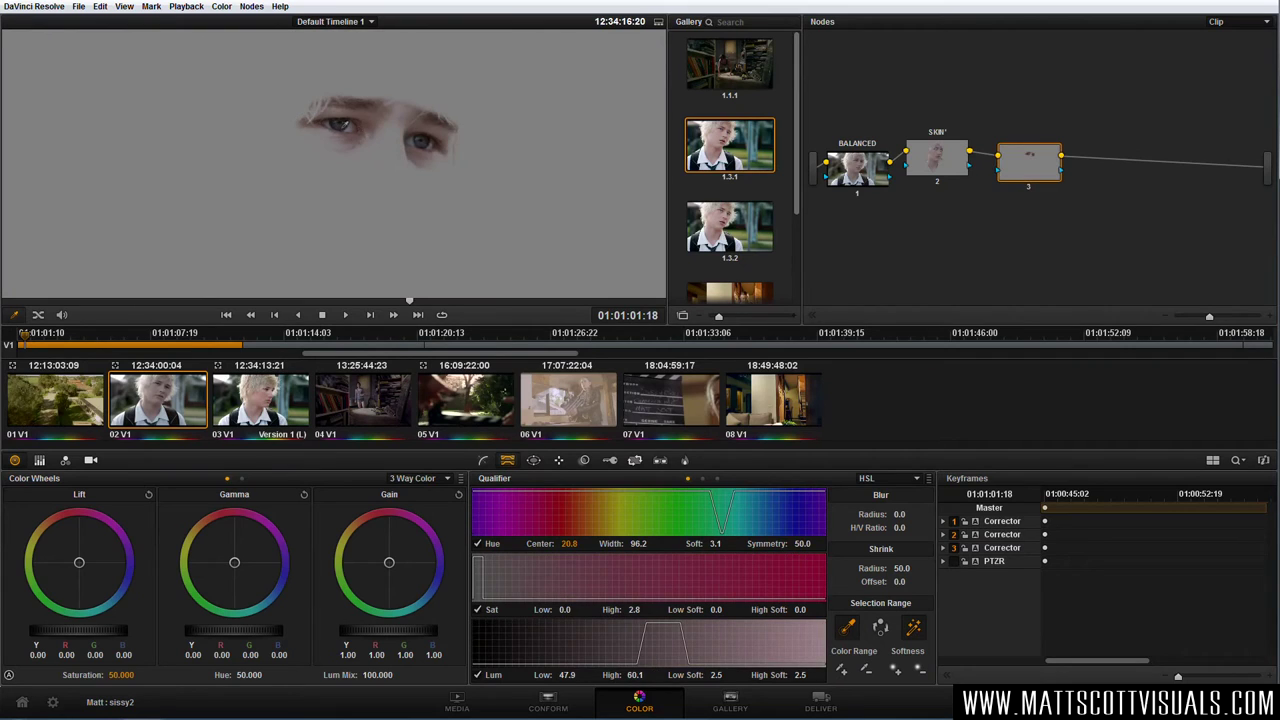
# - Refine the eye key with hue width 98.5, saturation high 0.9 and blur radius 56.3, and turn off the highlight view
pyautogui.moveTo(638, 543); pyautogui.dragTo(647, 543)
pyautogui.moveTo(645, 610); pyautogui.dragTo(690, 610)
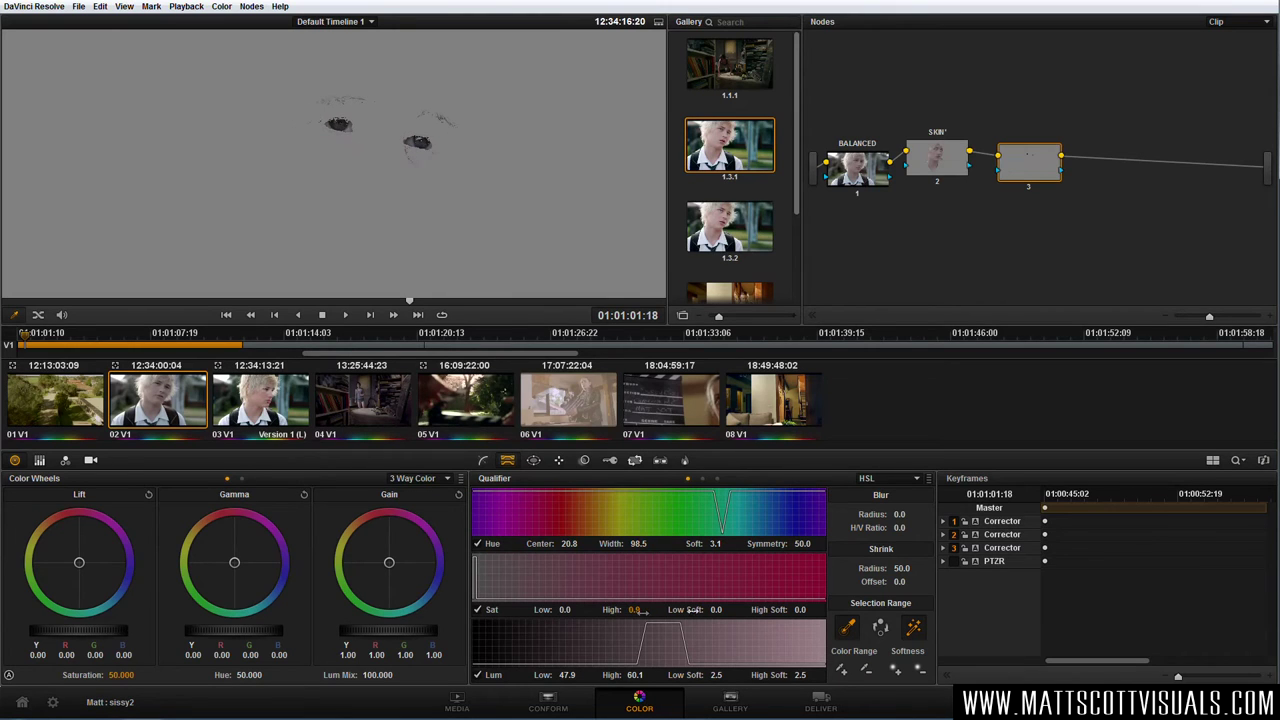
pyautogui.moveTo(900, 514); pyautogui.dragTo(914, 514)
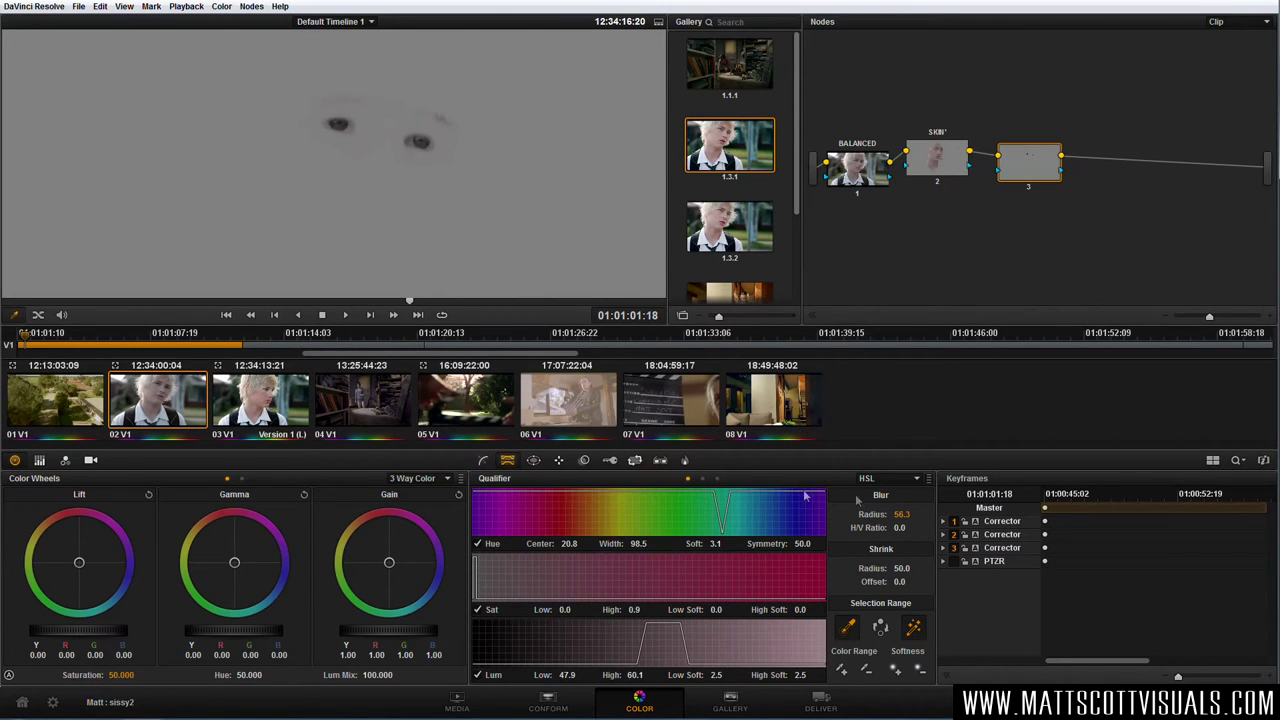
pyautogui.hotkey('shift', 'h')
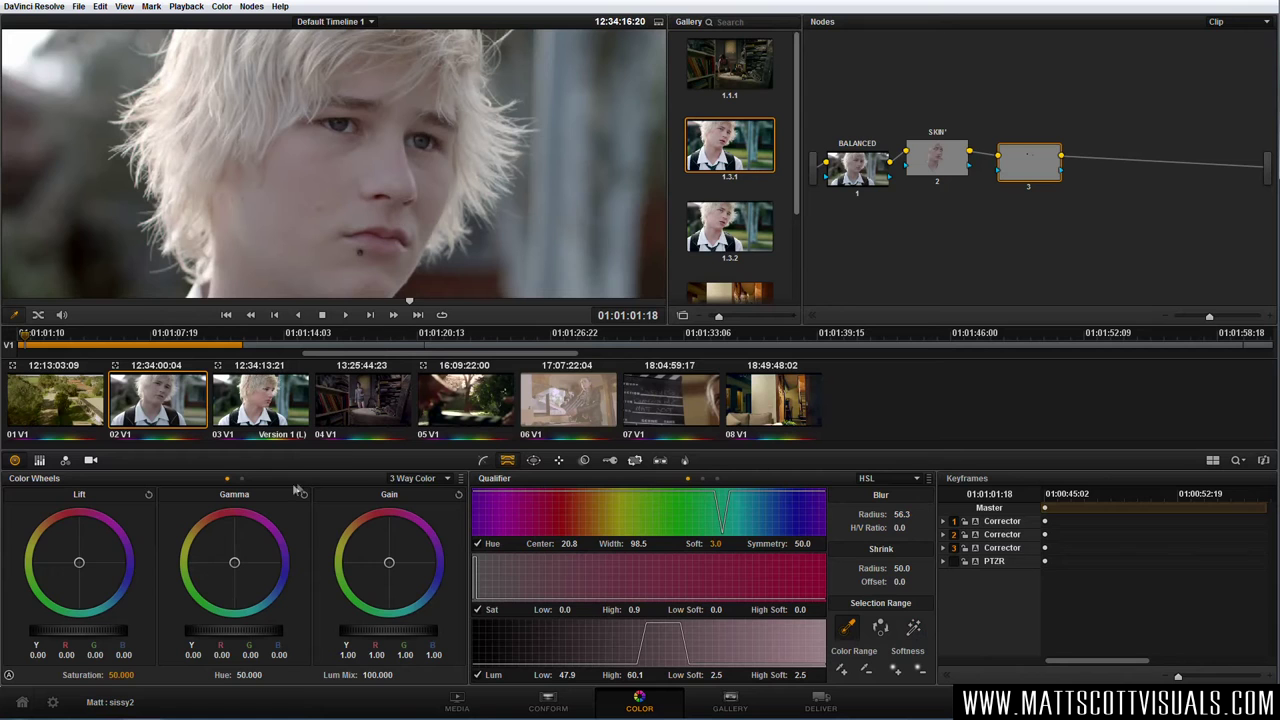
# - Push the eyes' gamma toward blue and raise their gain to about Y 1.59, R 1.46, G 1.61, B 1.84
pyautogui.moveTo(234, 569); pyautogui.dragTo(285, 622)
pyautogui.moveTo(406, 588); pyautogui.dragTo(445, 600)
pyautogui.moveTo(582, 626); pyautogui.dragTo(680, 621)
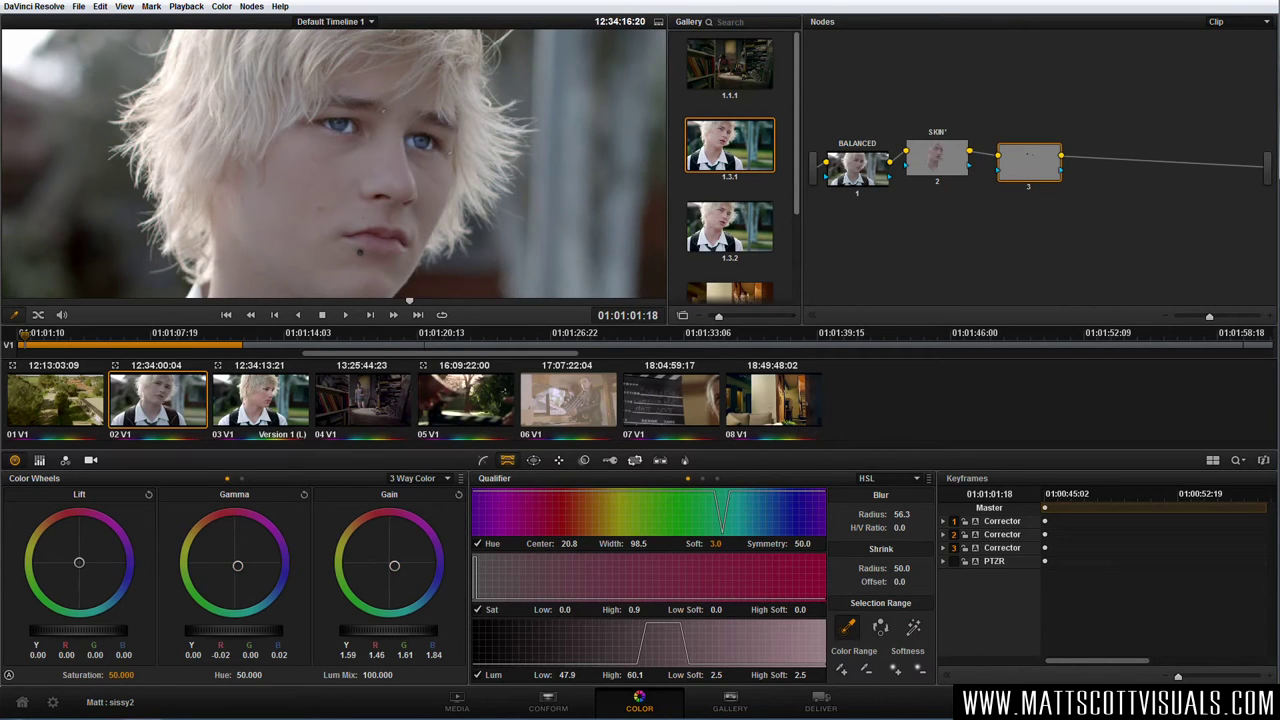
pyautogui.scroll(-3, 410, 185)
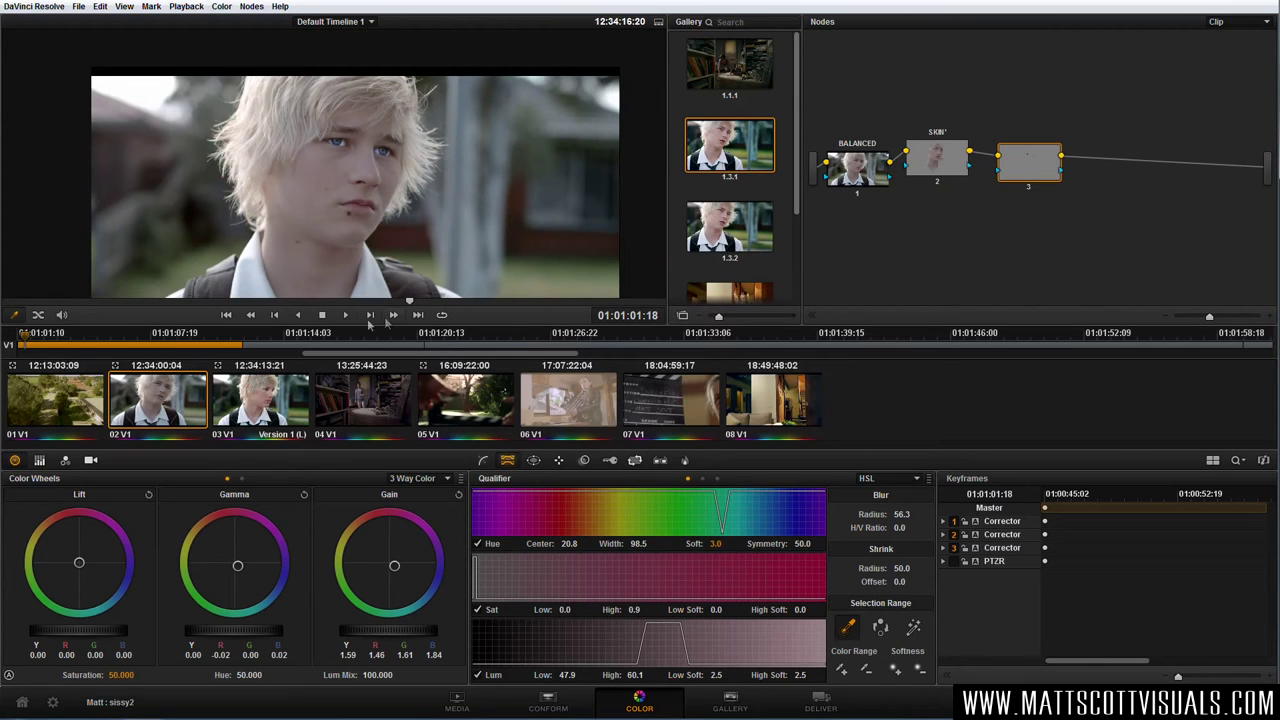
# - Rearrange the BALANCED, SKIN and eye nodes in the node graph with the SKIN node selected
pyautogui.moveTo(1034, 181)
pyautogui.mouseDown()
pyautogui.moveTo(951, 163)
pyautogui.moveTo(1033, 163)
pyautogui.mouseUp()
pyautogui.click(940, 155)
pyautogui.moveTo(955, 158); pyautogui.dragTo(1045, 143)
pyautogui.moveTo(870, 180); pyautogui.dragTo(874, 170)
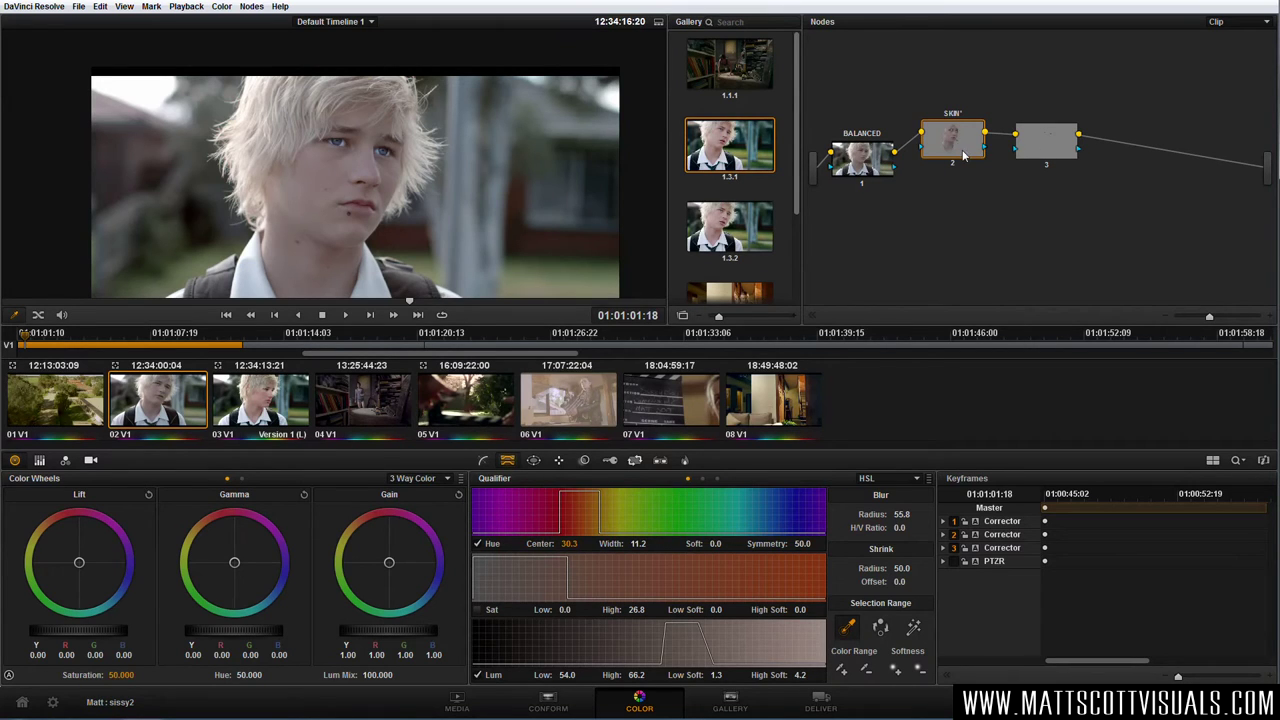
# - Check the eye node's settings, reselect the SKIN node and space nodes 2 and 3 farther apart
pyautogui.click(1032, 148)
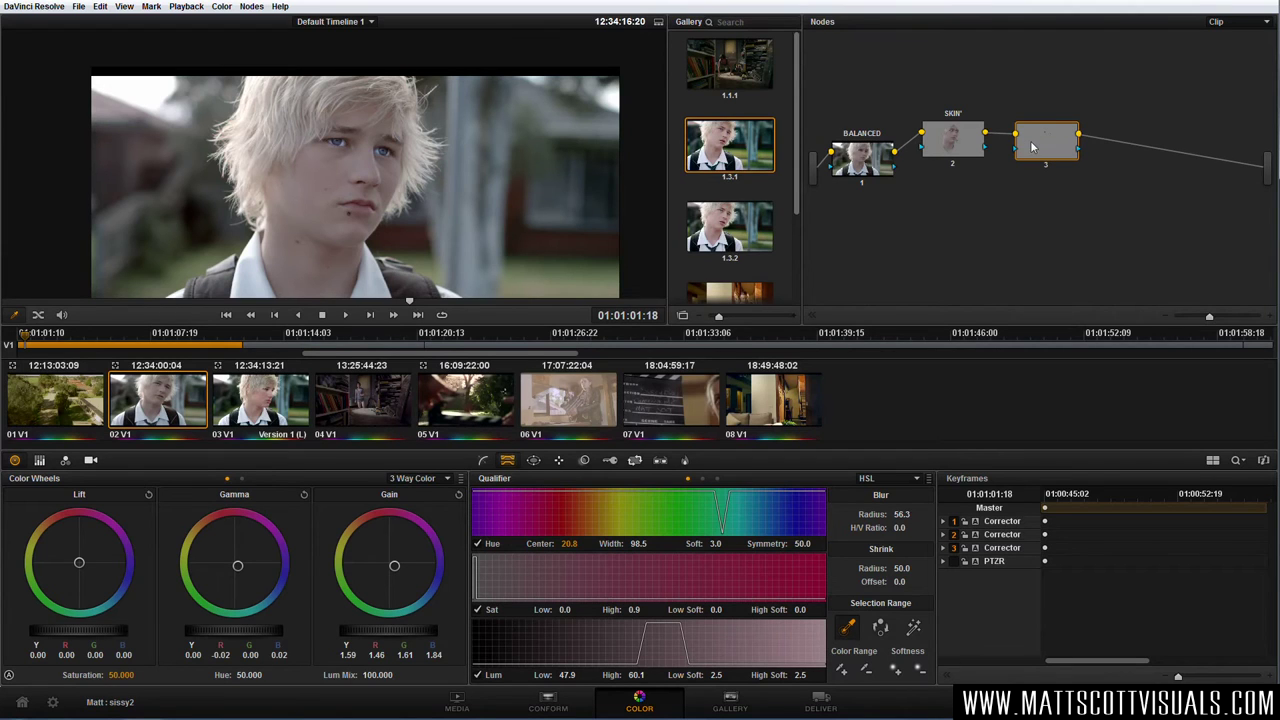
pyautogui.click(962, 147)
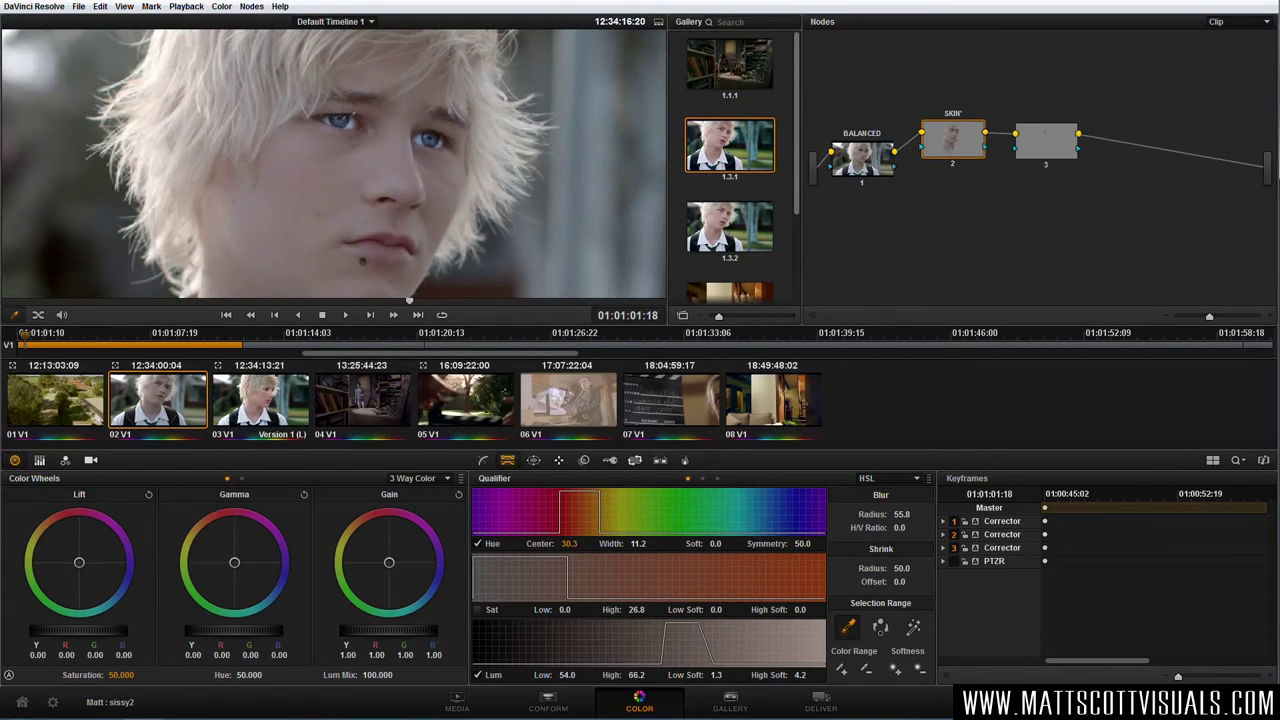
pyautogui.scroll(-3, 398, 150)
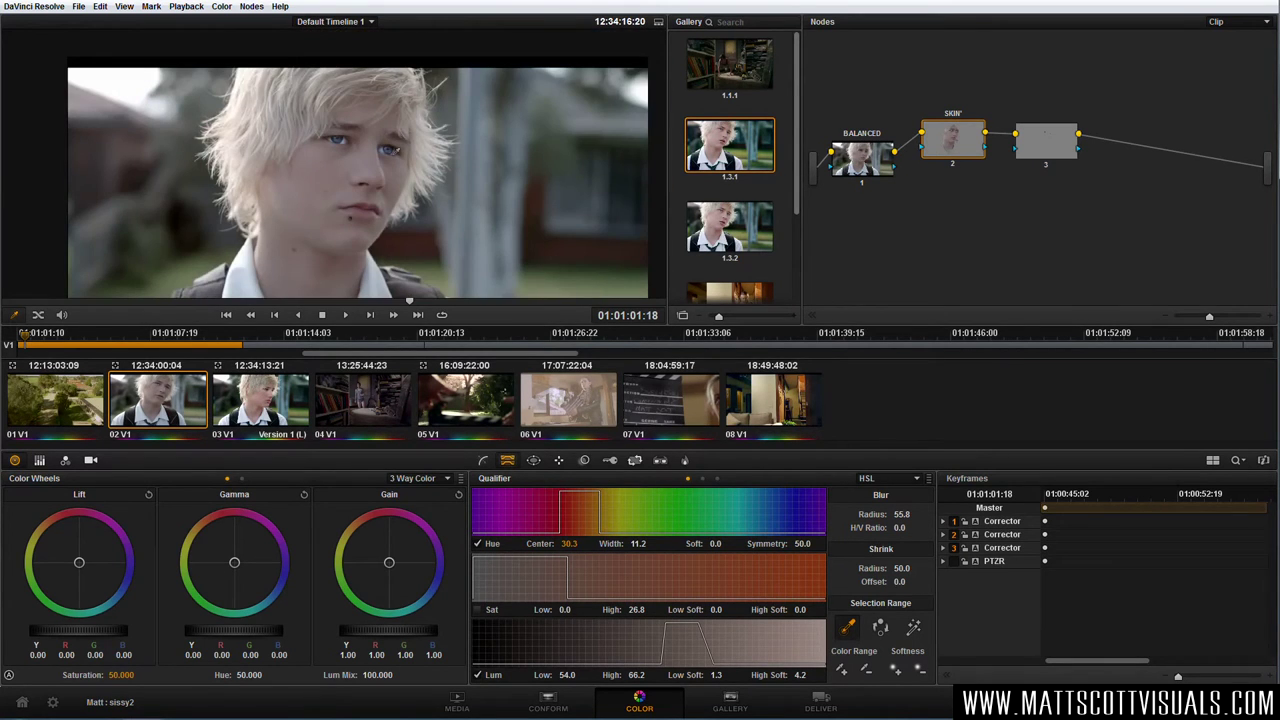
pyautogui.moveTo(952, 146); pyautogui.dragTo(950, 130)
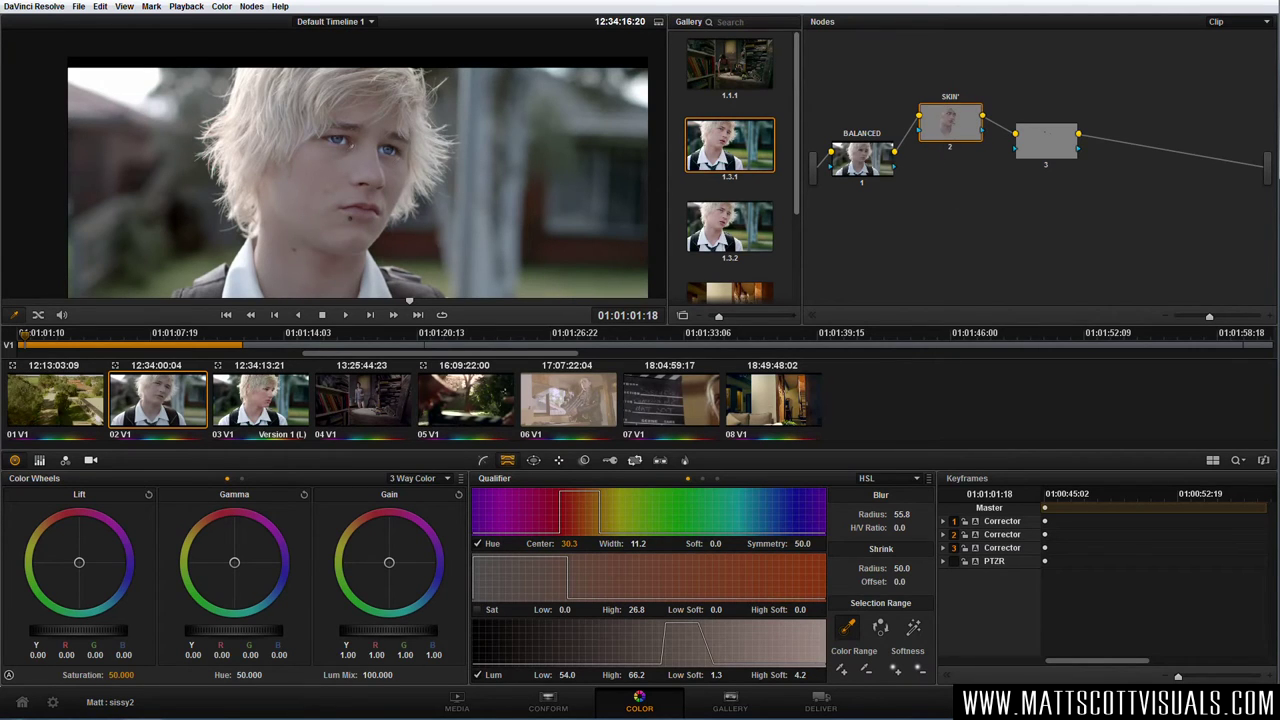
pyautogui.moveTo(1026, 143); pyautogui.dragTo(1062, 138)
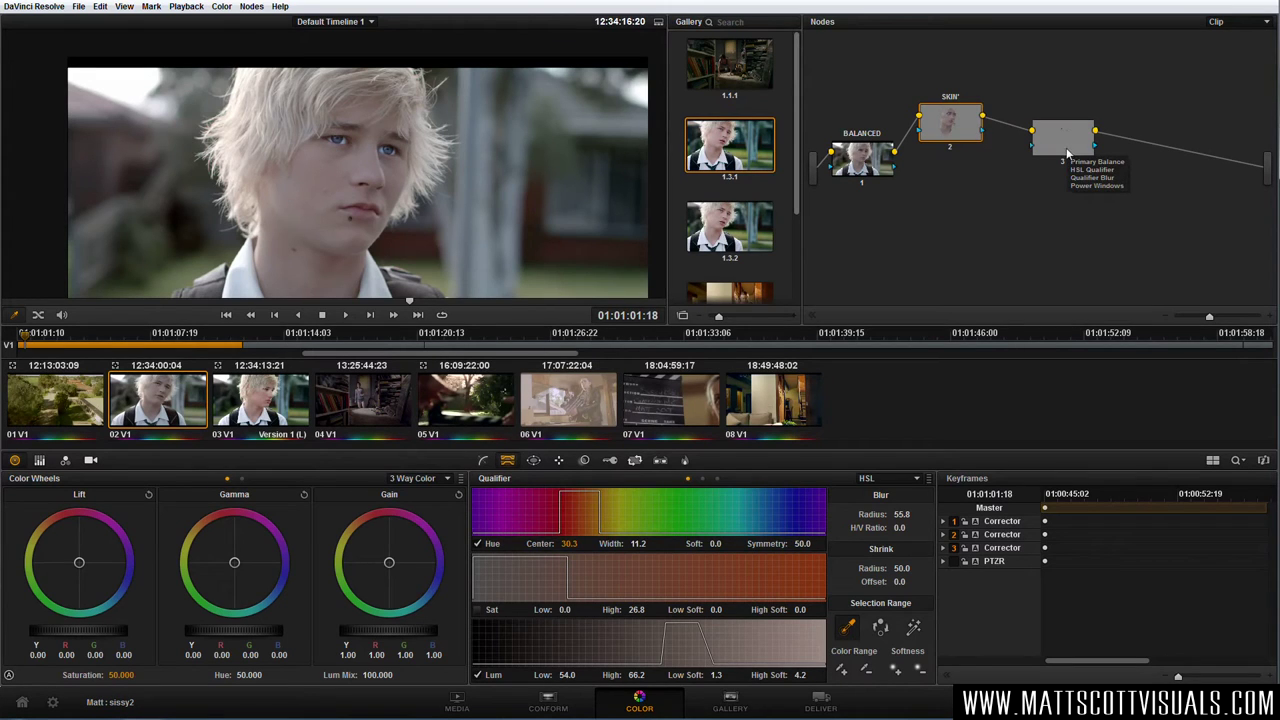
# - Delete the eye node 3 and move the SKIN node up in the node graph
pyautogui.click(1066, 152)
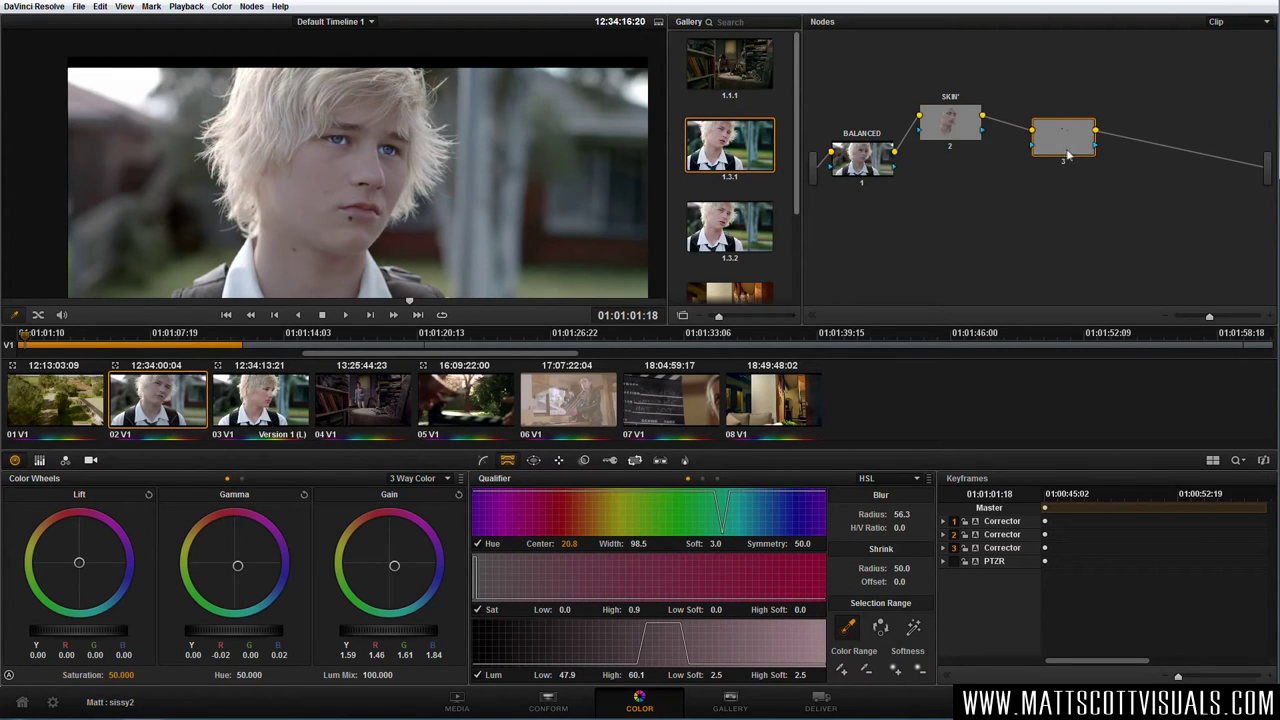
pyautogui.press('Delete')
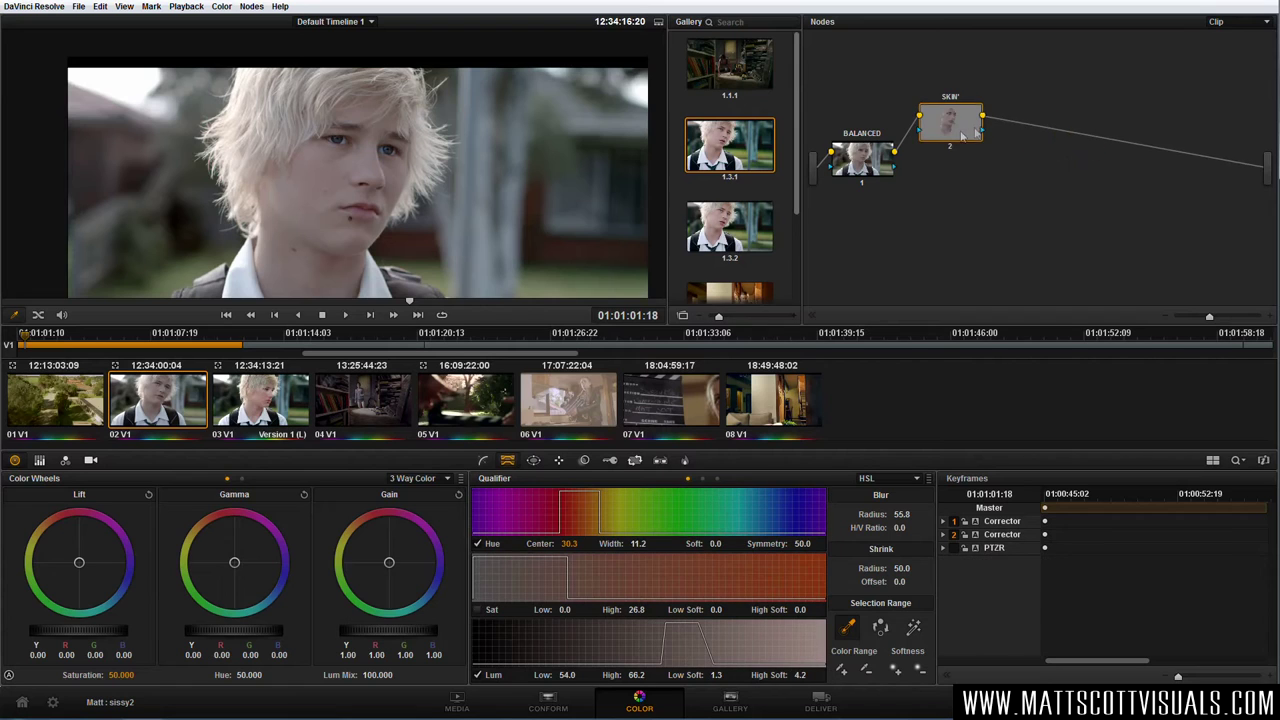
pyautogui.moveTo(962, 137); pyautogui.dragTo(958, 125)
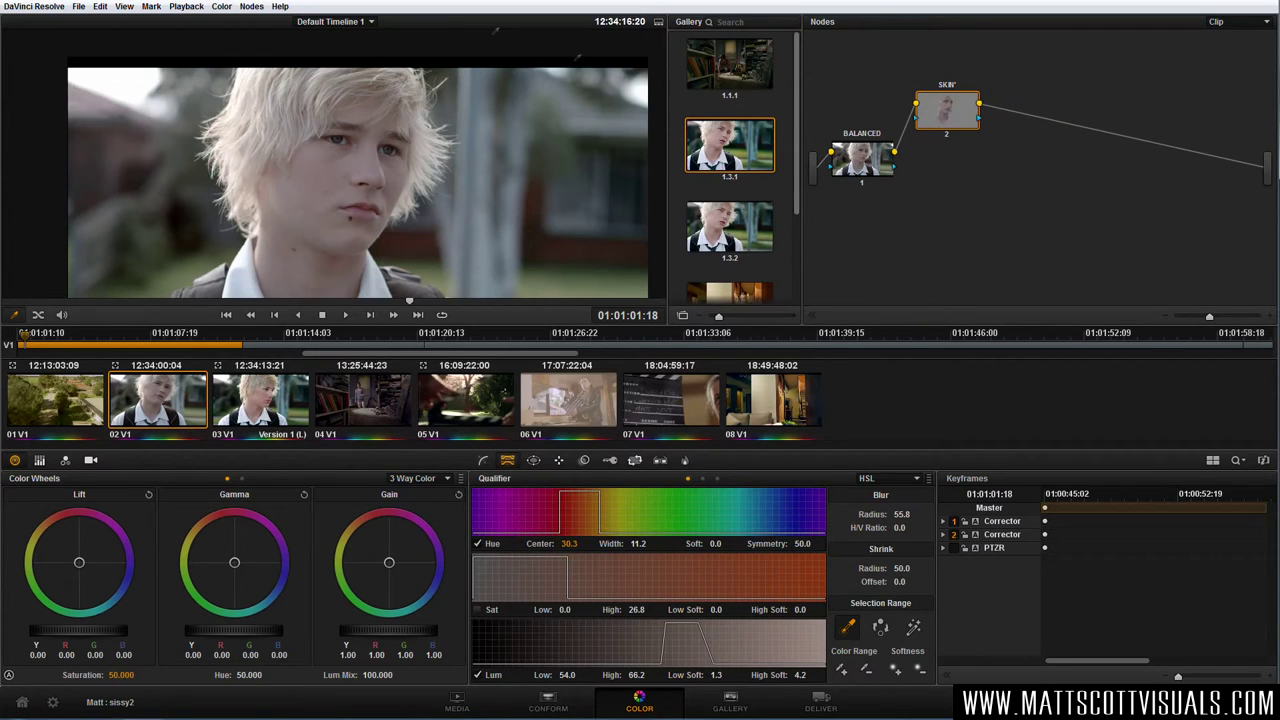
pyautogui.moveTo(1047, 149); pyautogui.dragTo(1045, 148)
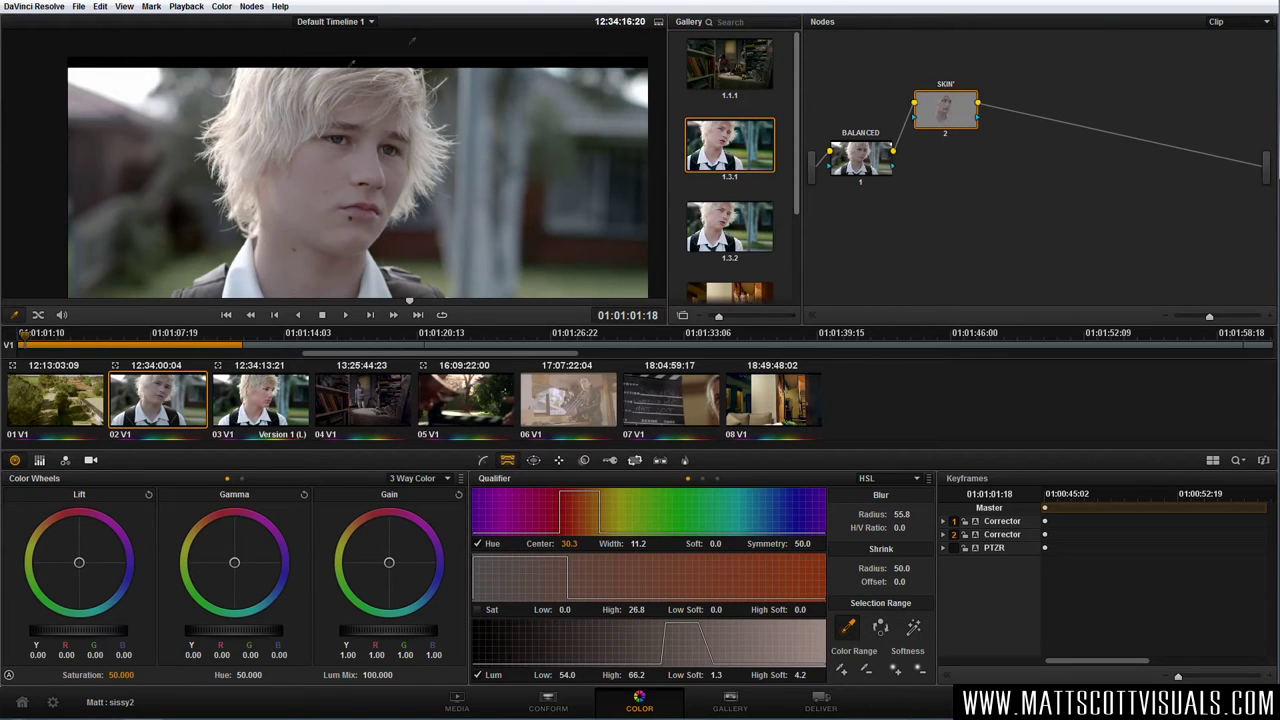
# - Add a parallel node alongside the SKIN node and arrange both branches evenly between the BALANCED node and the Parallel mixer
pyautogui.click(221, 6)
pyautogui.click(251, 6)
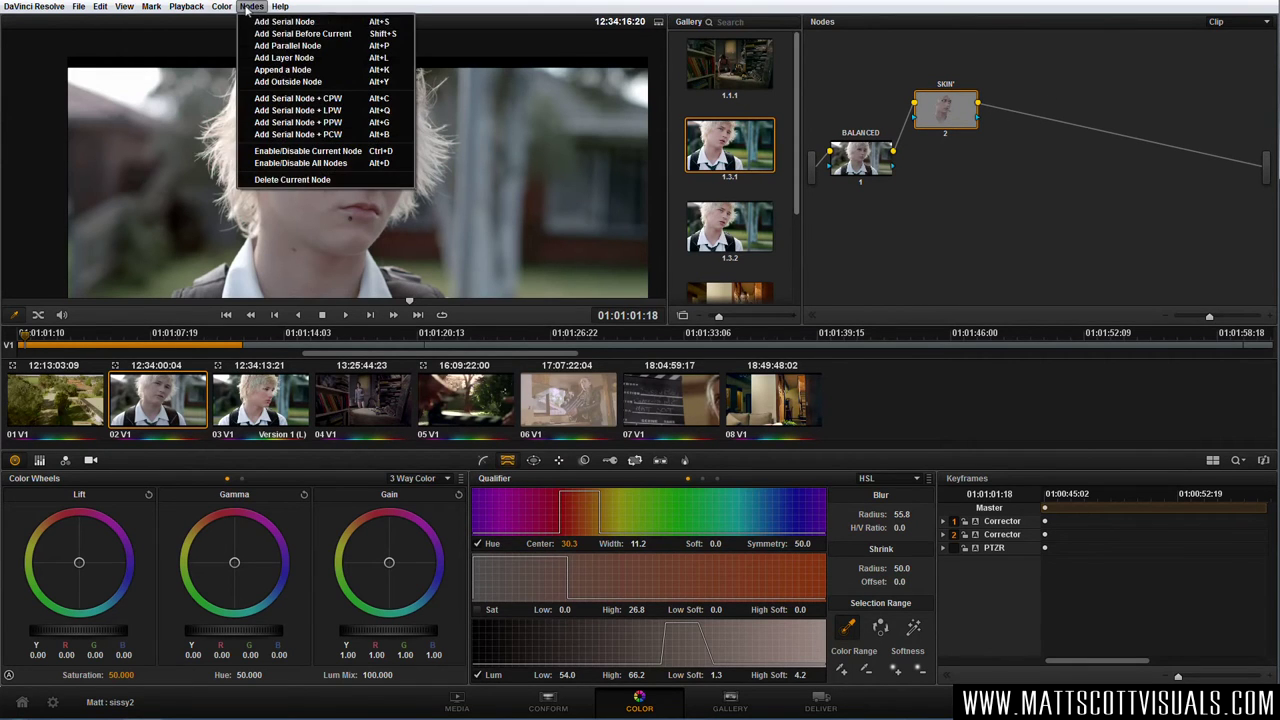
pyautogui.click(319, 44)
pyautogui.moveTo(1010, 150); pyautogui.dragTo(1023, 156)
pyautogui.moveTo(943, 177); pyautogui.dragTo(920, 204)
pyautogui.moveTo(946, 120); pyautogui.dragTo(928, 127)
pyautogui.moveTo(922, 190); pyautogui.dragTo(930, 196)
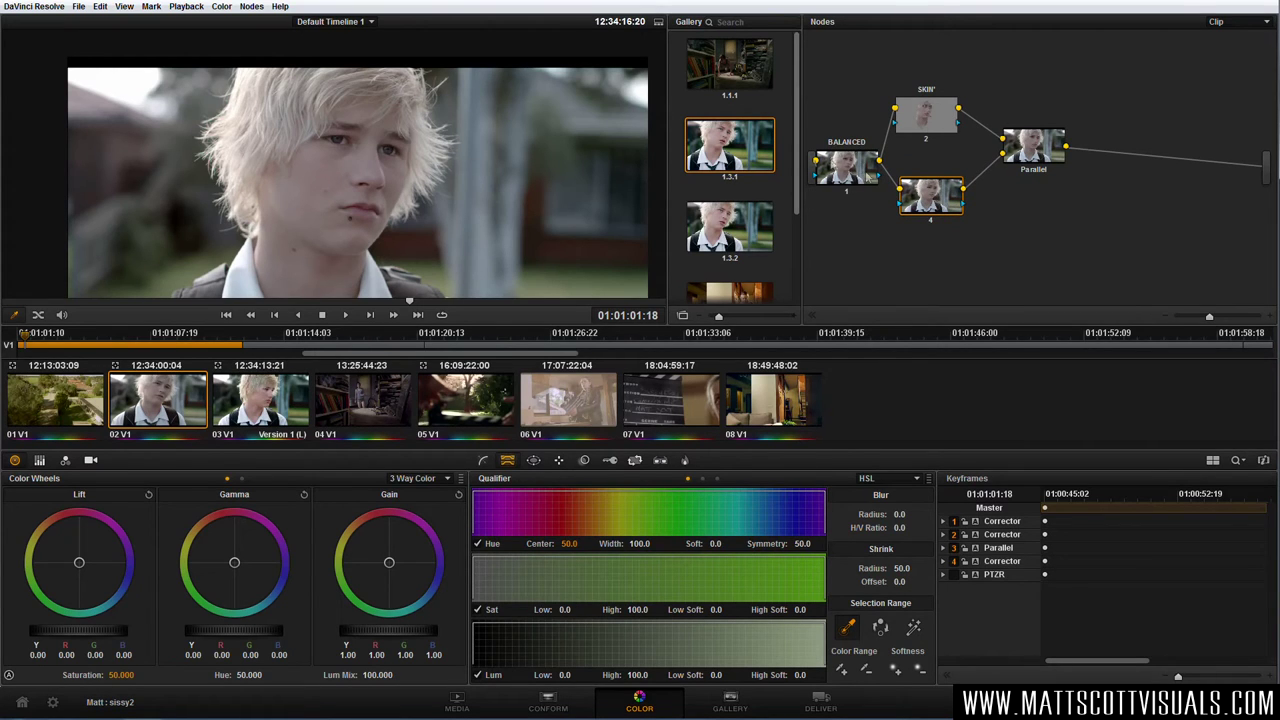
pyautogui.moveTo(941, 129); pyautogui.dragTo(945, 140)
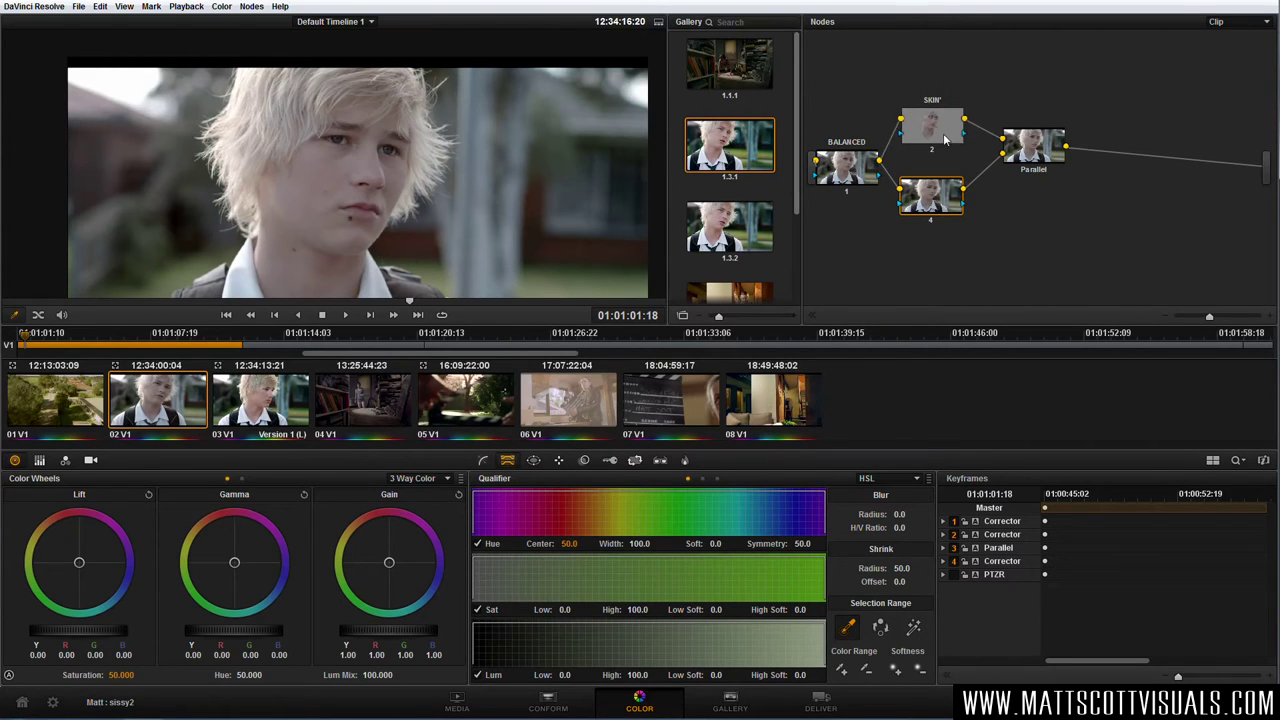
pyautogui.click(938, 134)
pyautogui.moveTo(1033, 163); pyautogui.dragTo(1036, 175)
pyautogui.click(940, 200)
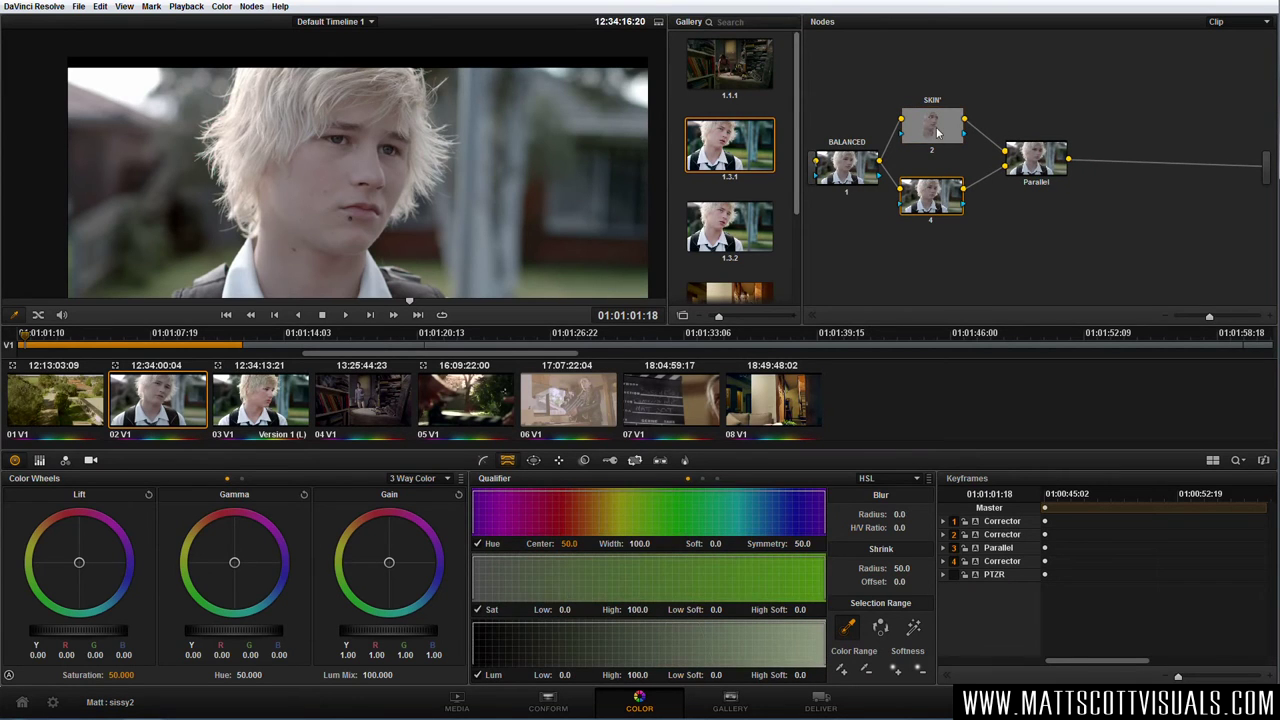
# - Add another parallel node from the SKIN node as a third branch into the Parallel mixer
pyautogui.click(938, 133)
pyautogui.click(252, 6)
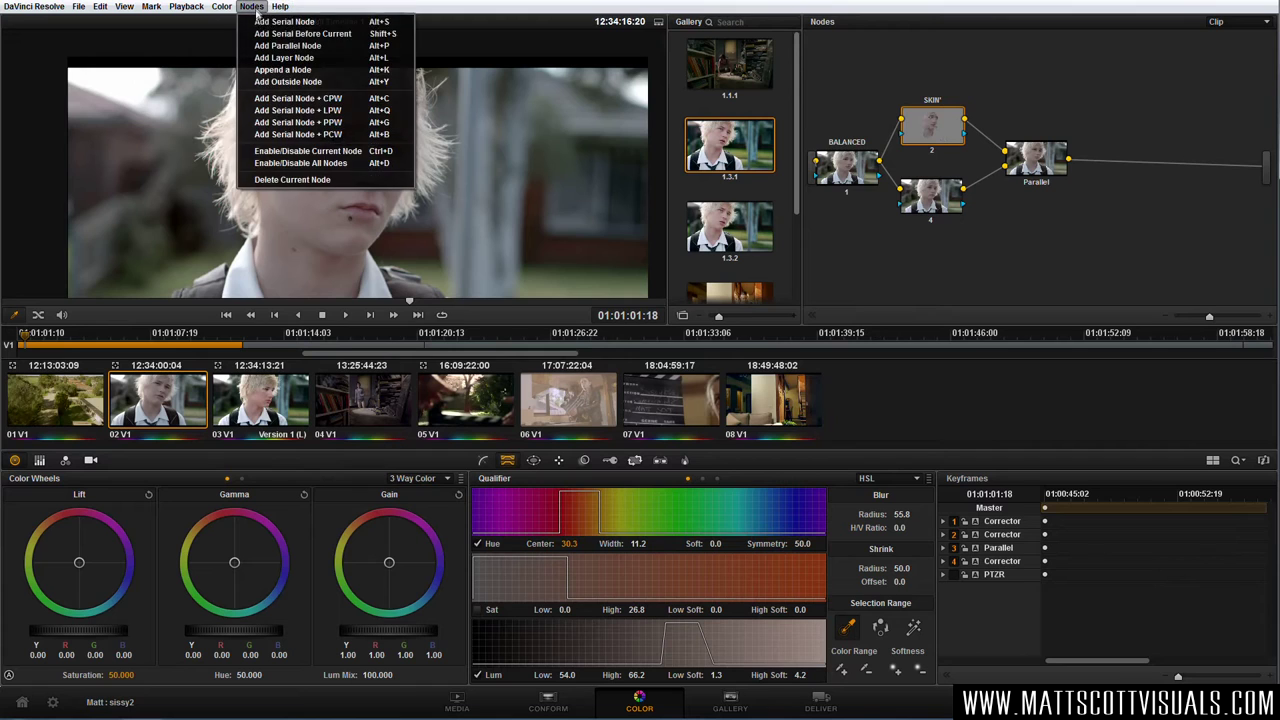
pyautogui.click(278, 46)
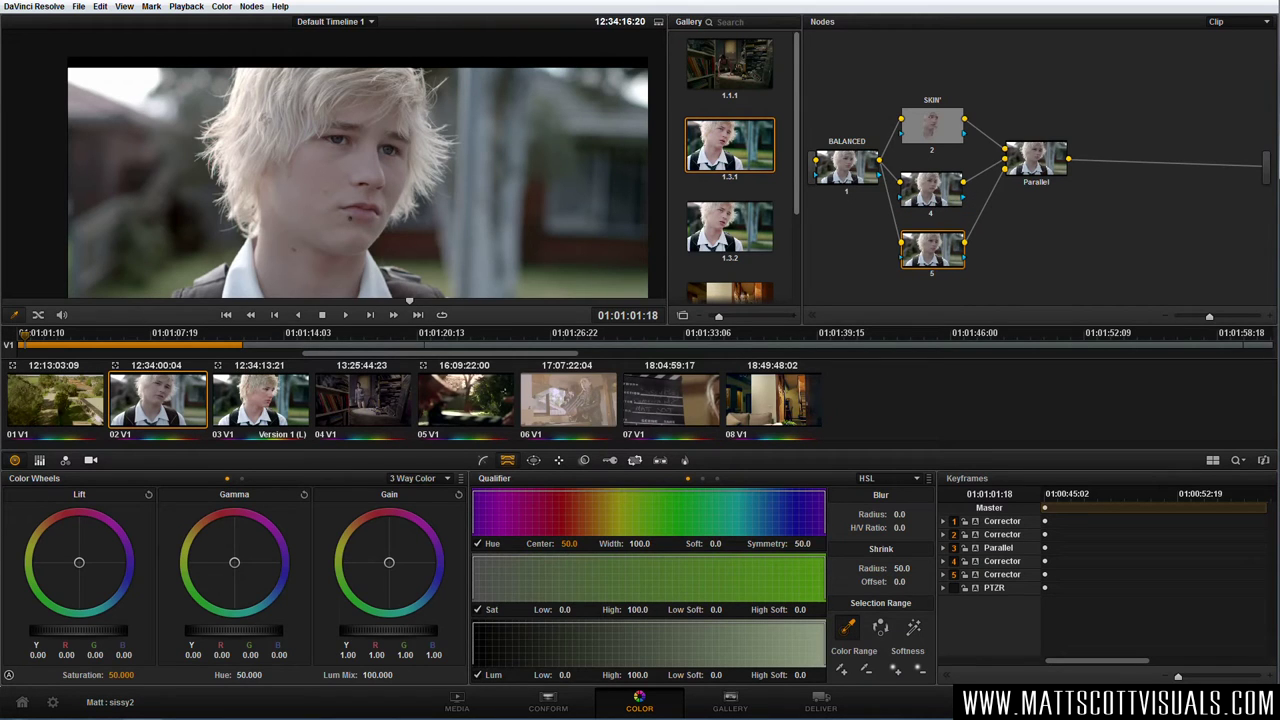
# - Label node 4, the middle parallel branch, HAIR
pyautogui.scroll(-3, 286, 102)
pyautogui.scroll(1, 340, 162)
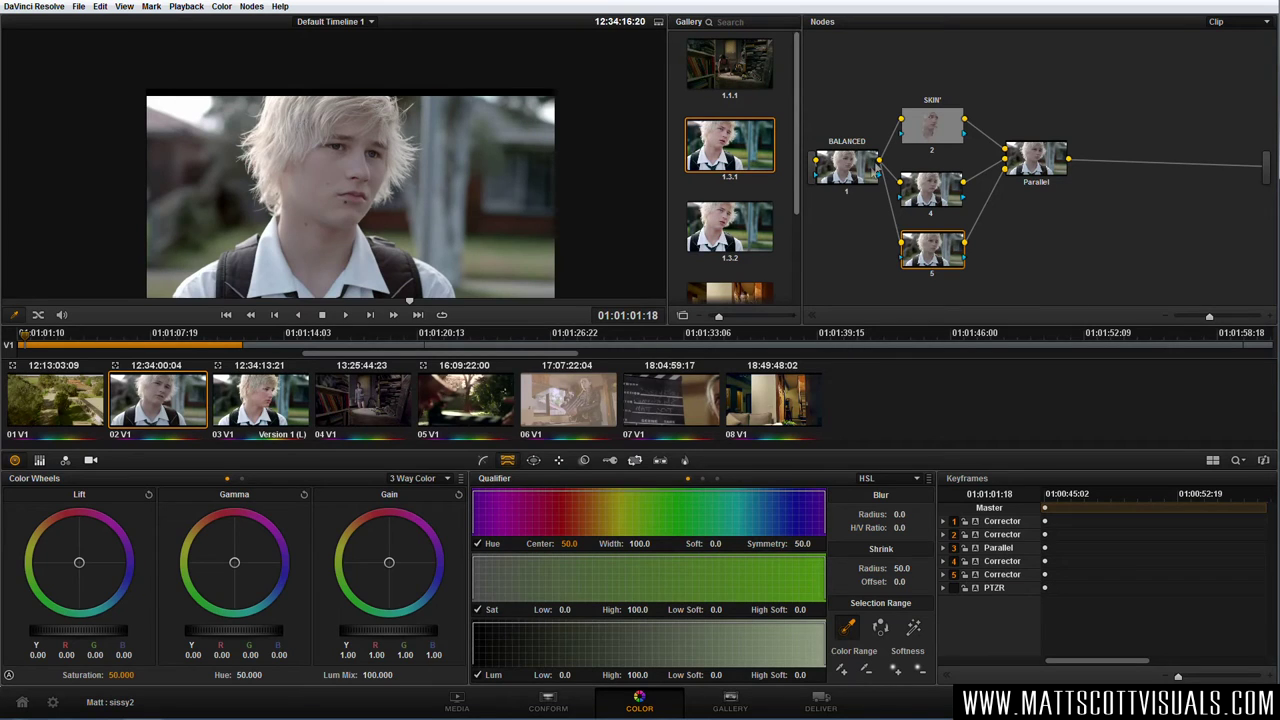
pyautogui.click(940, 200)
pyautogui.rightClick(932, 193)
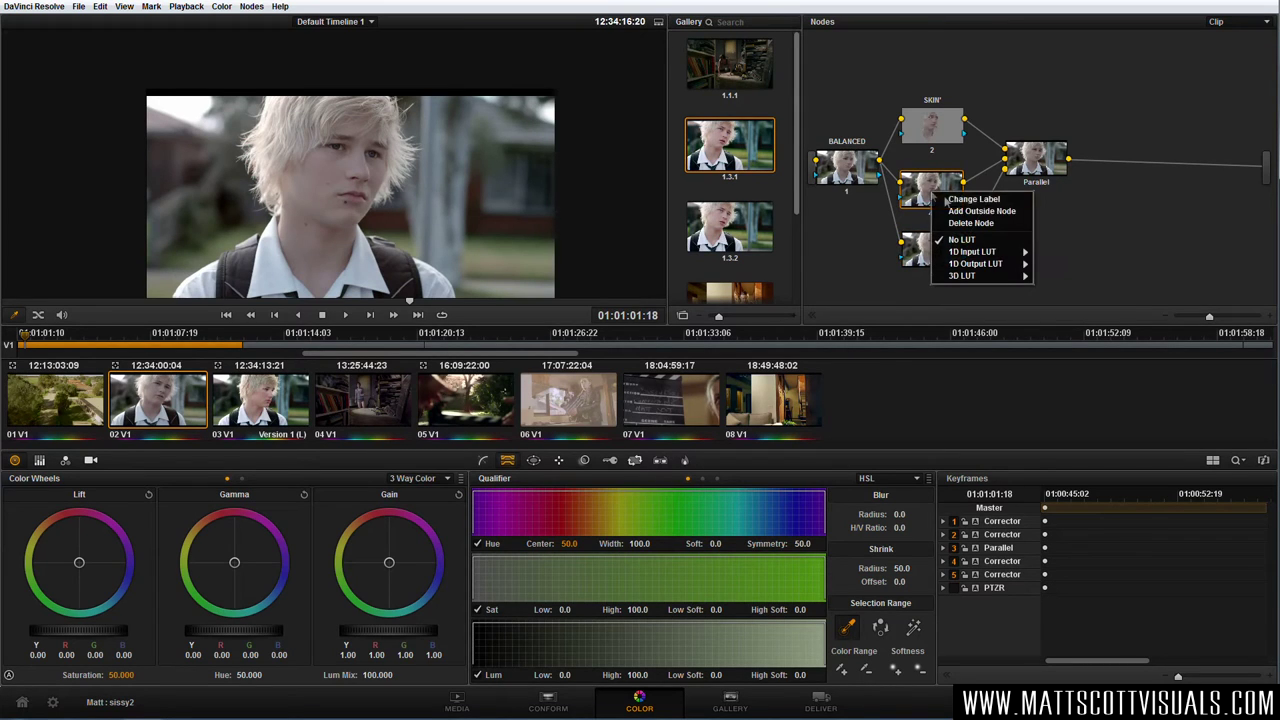
pyautogui.click(978, 200)
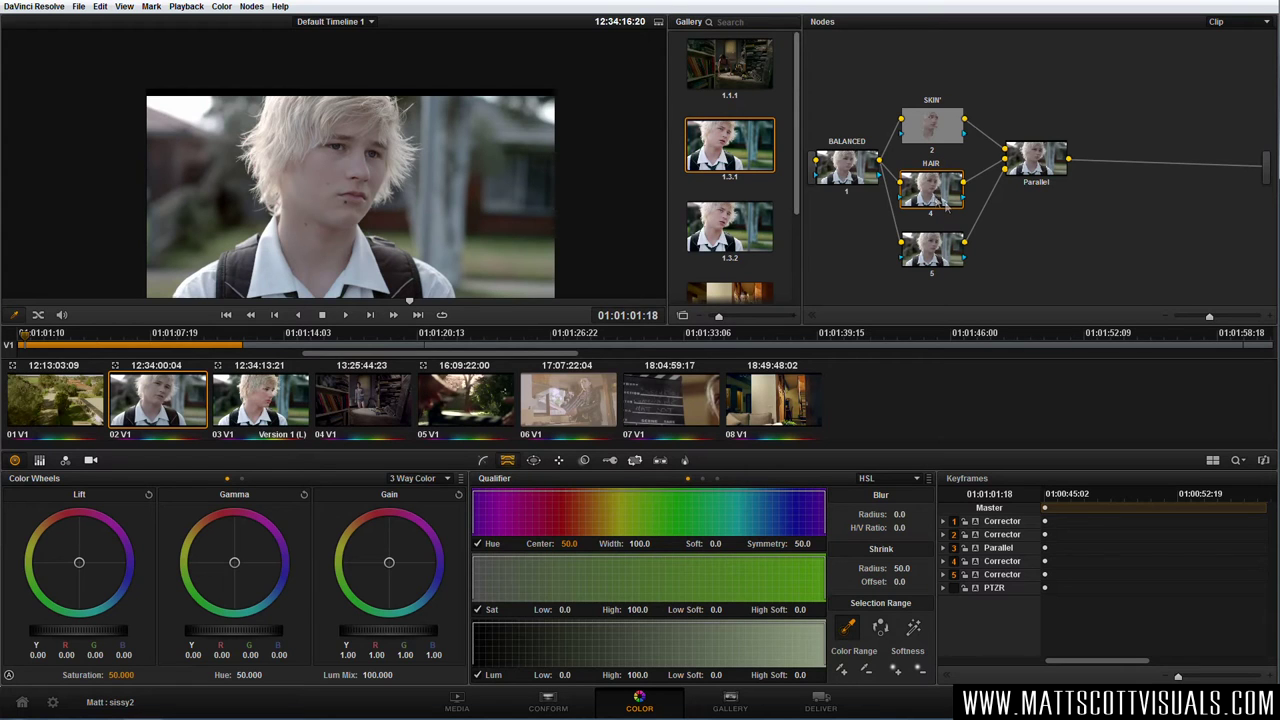
# - Key the blond hair on the HAIR node by sampling it with the highlight view on, giving about hue center 41.3 and width 42.7
pyautogui.click(534, 461)
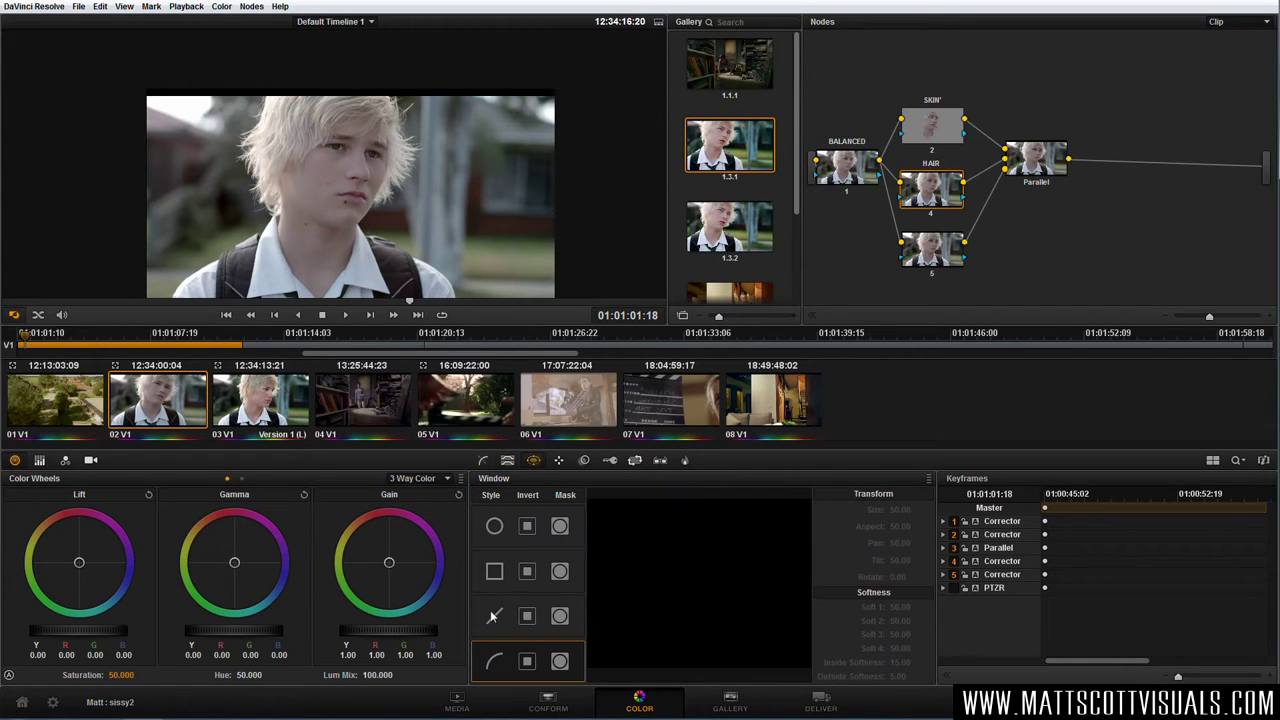
pyautogui.click(508, 461)
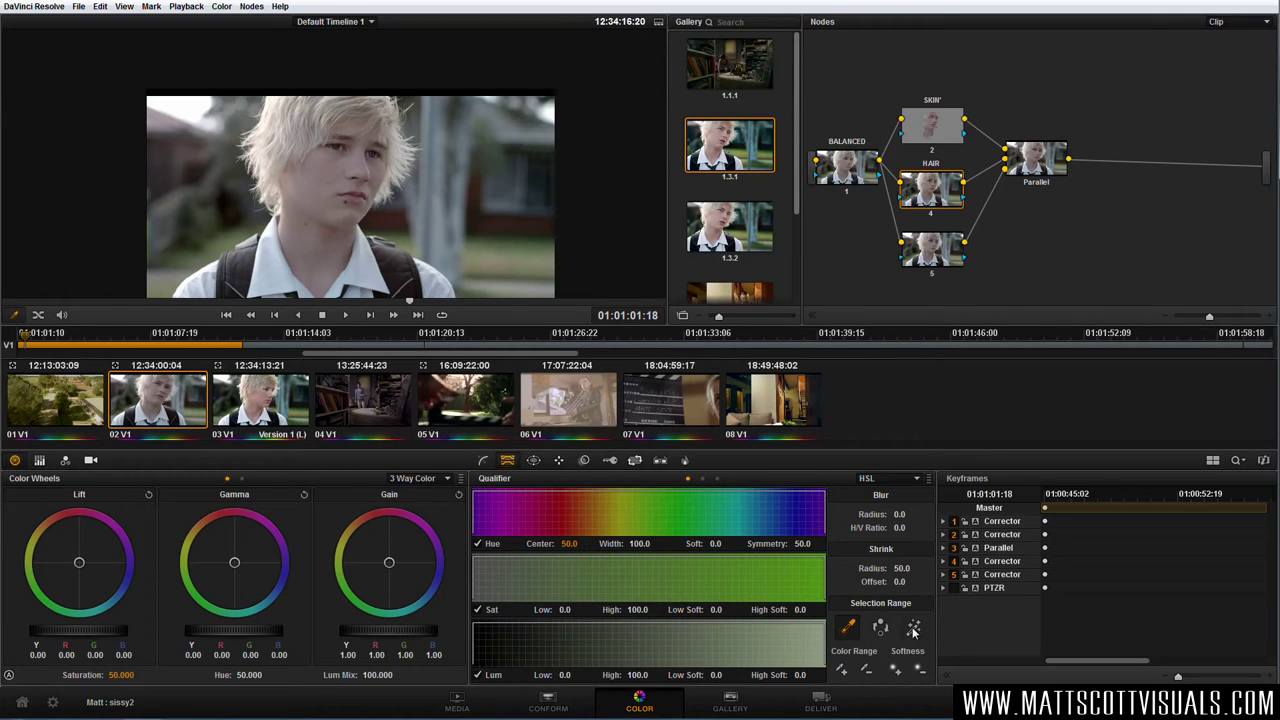
pyautogui.click(283, 100)
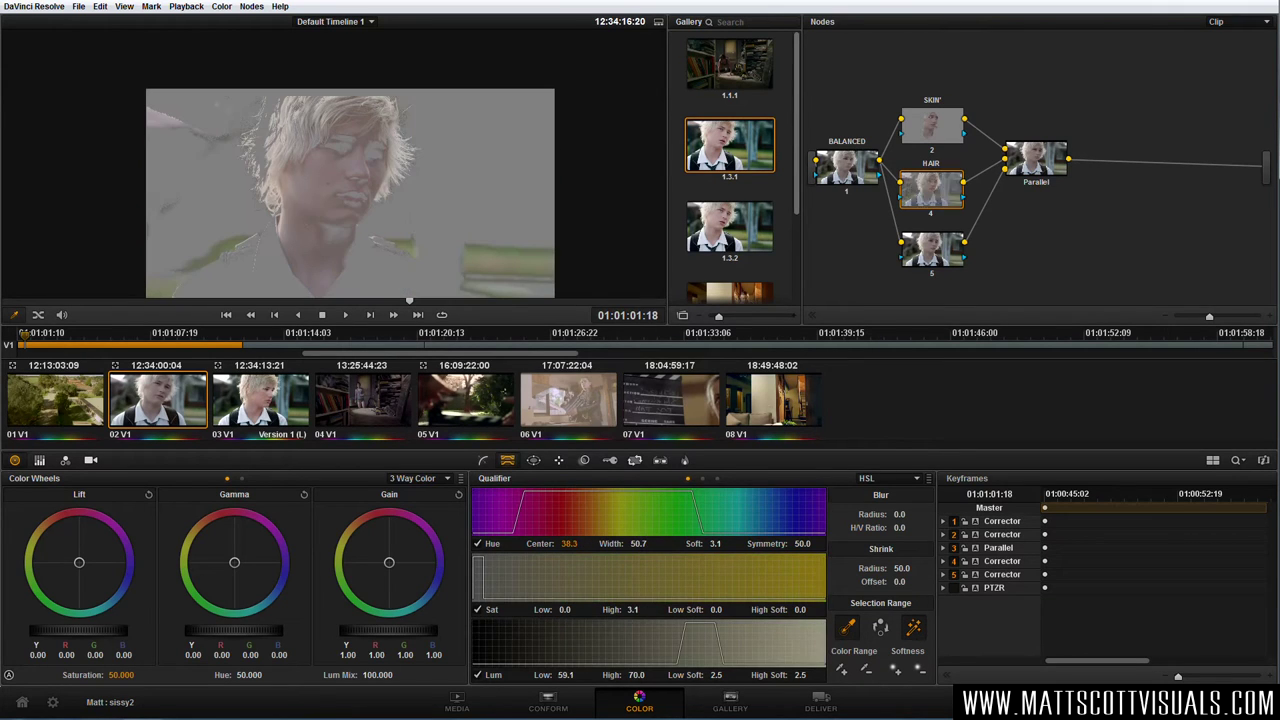
pyautogui.click(333, 100)
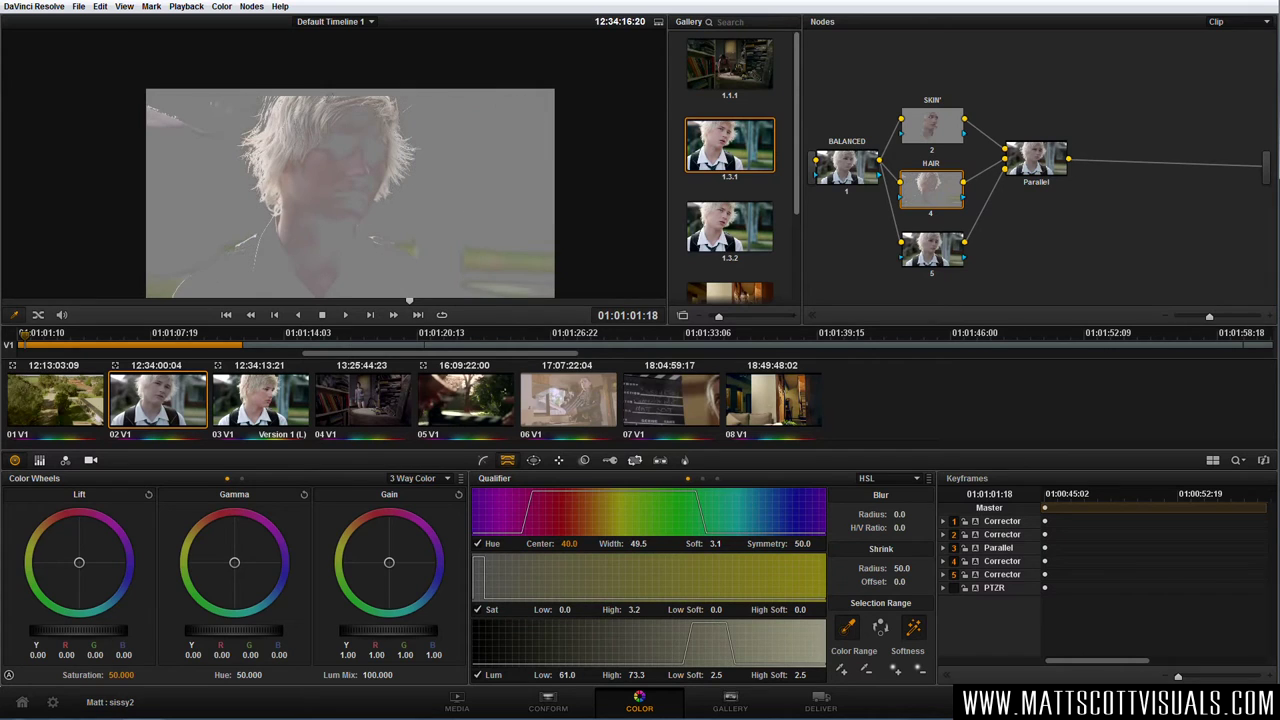
pyautogui.click(328, 98)
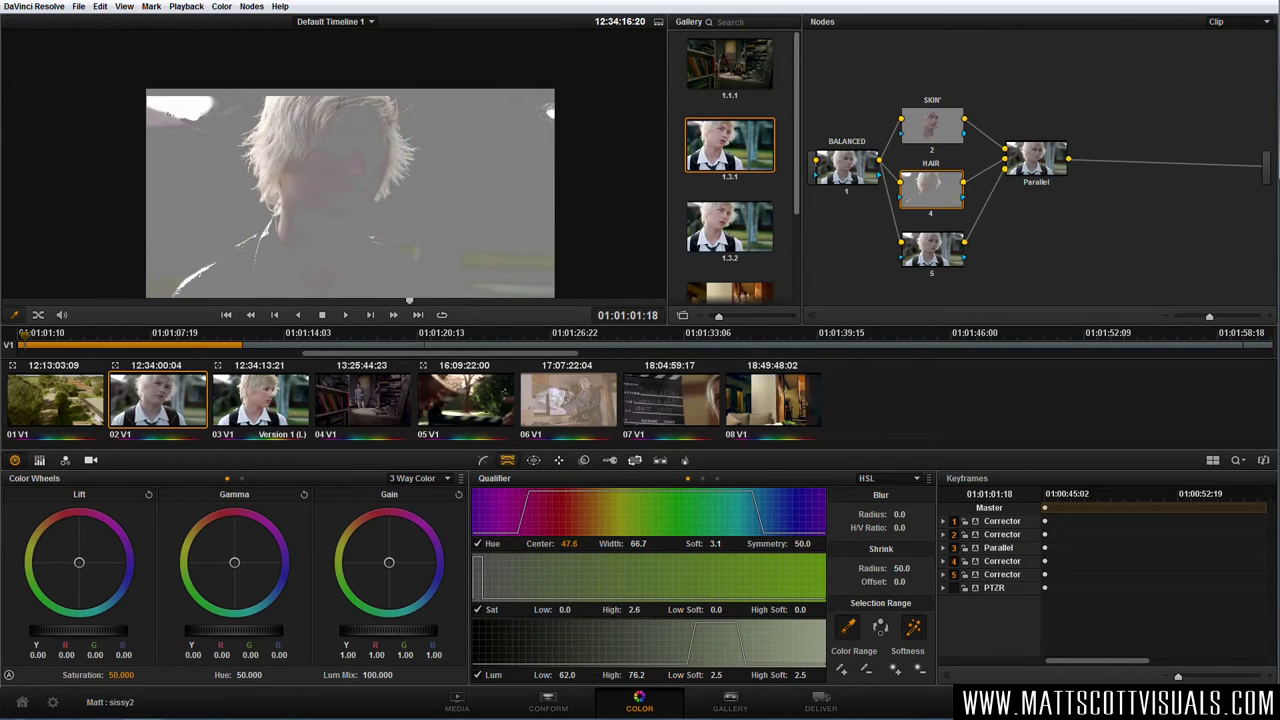
pyautogui.click(300, 100)
pyautogui.click(290, 103)
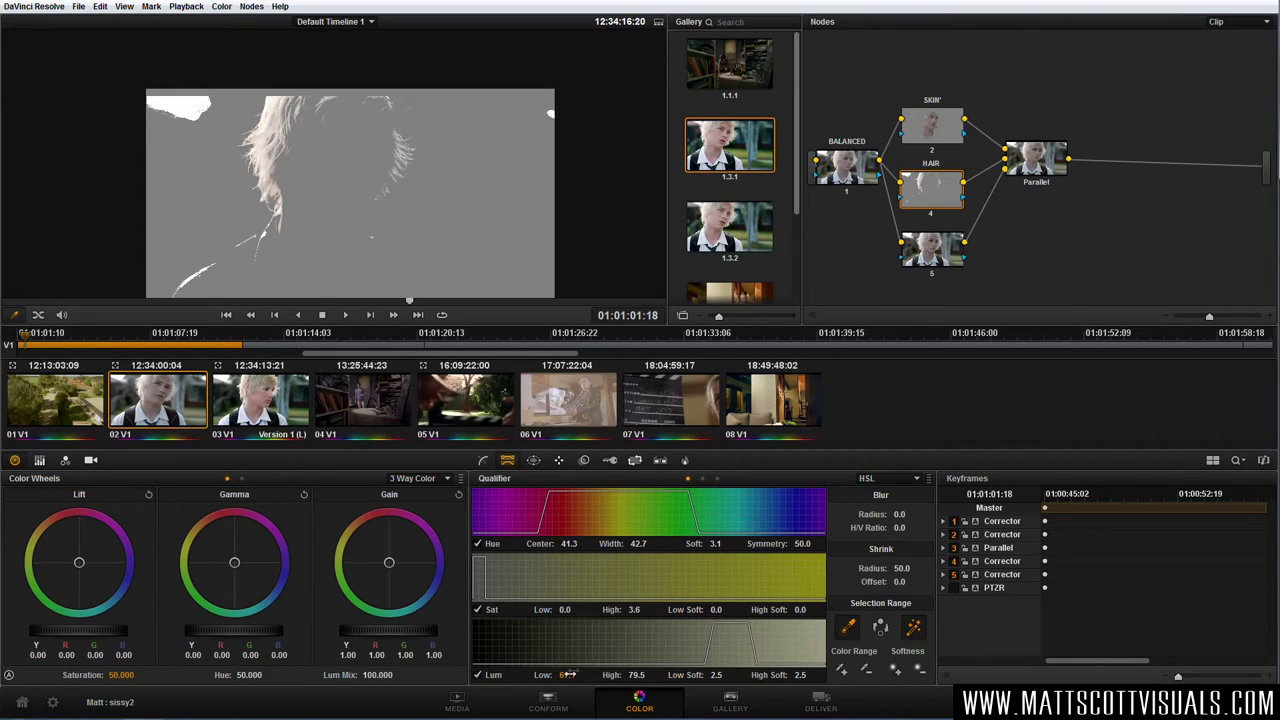
# - Refine the hair key with blur radius 36.0, luminance low 61.5, hue width 31.9 and hue center 51.8, and adjust the shrink radius
pyautogui.moveTo(566, 675)
pyautogui.mouseDown()
pyautogui.moveTo(544, 675)
pyautogui.moveTo(584, 675)
pyautogui.mouseUp()
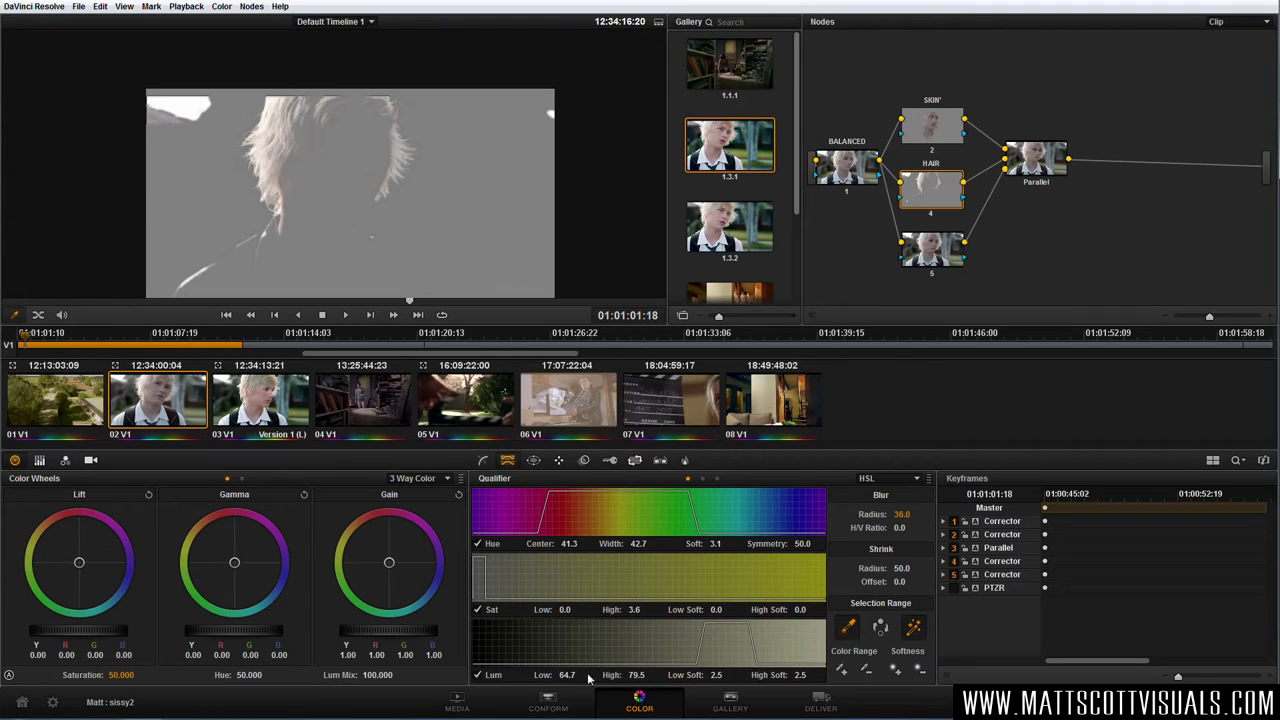
pyautogui.press('Return')
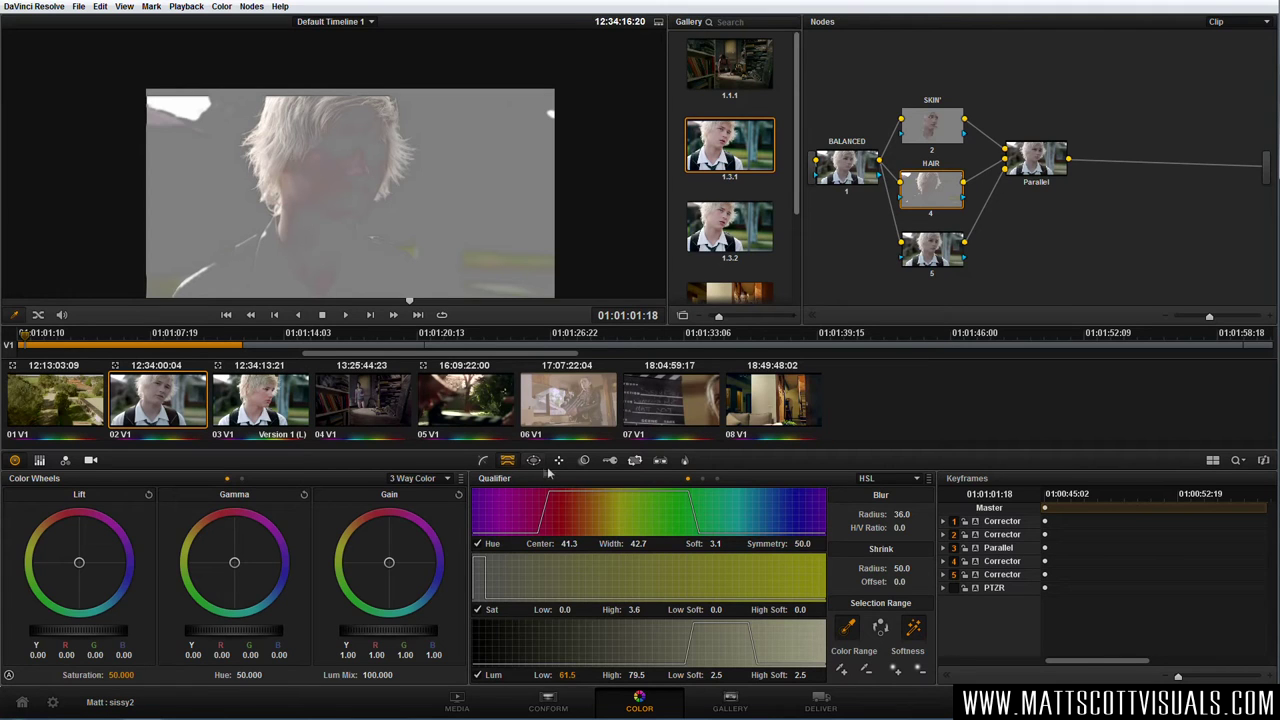
pyautogui.moveTo(638, 543); pyautogui.dragTo(583, 543)
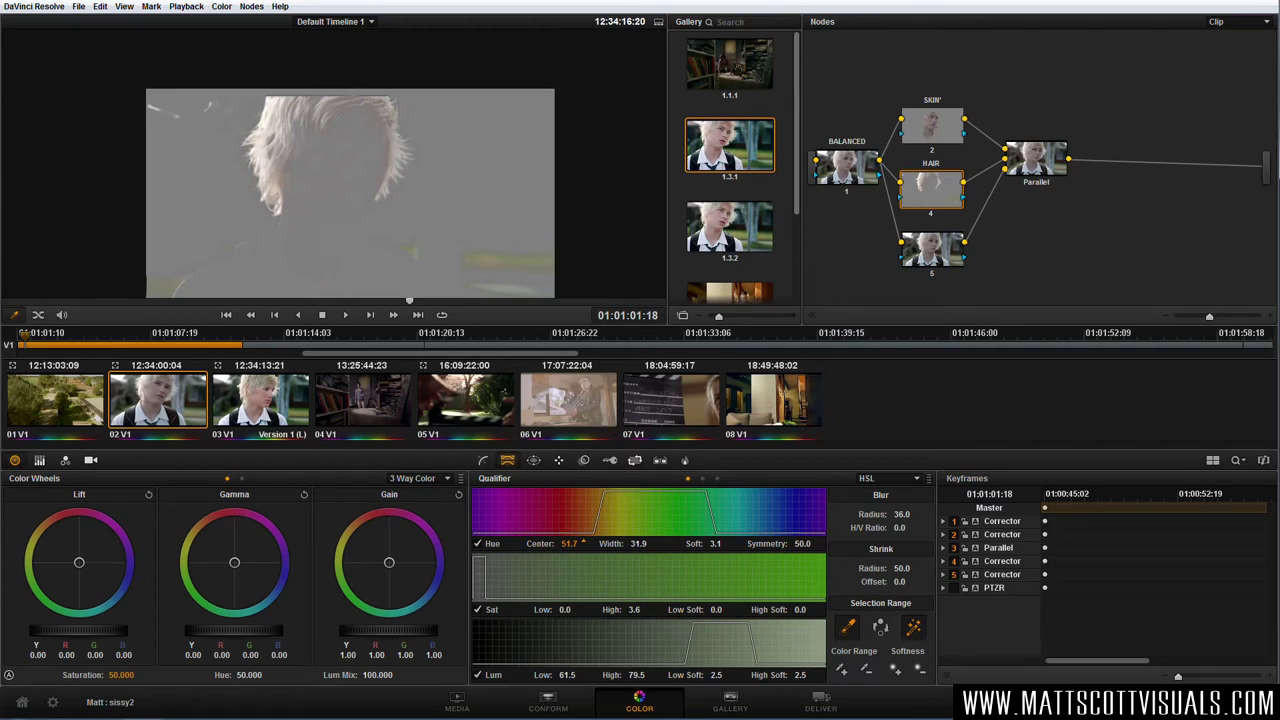
pyautogui.moveTo(896, 568); pyautogui.dragTo(900, 568)
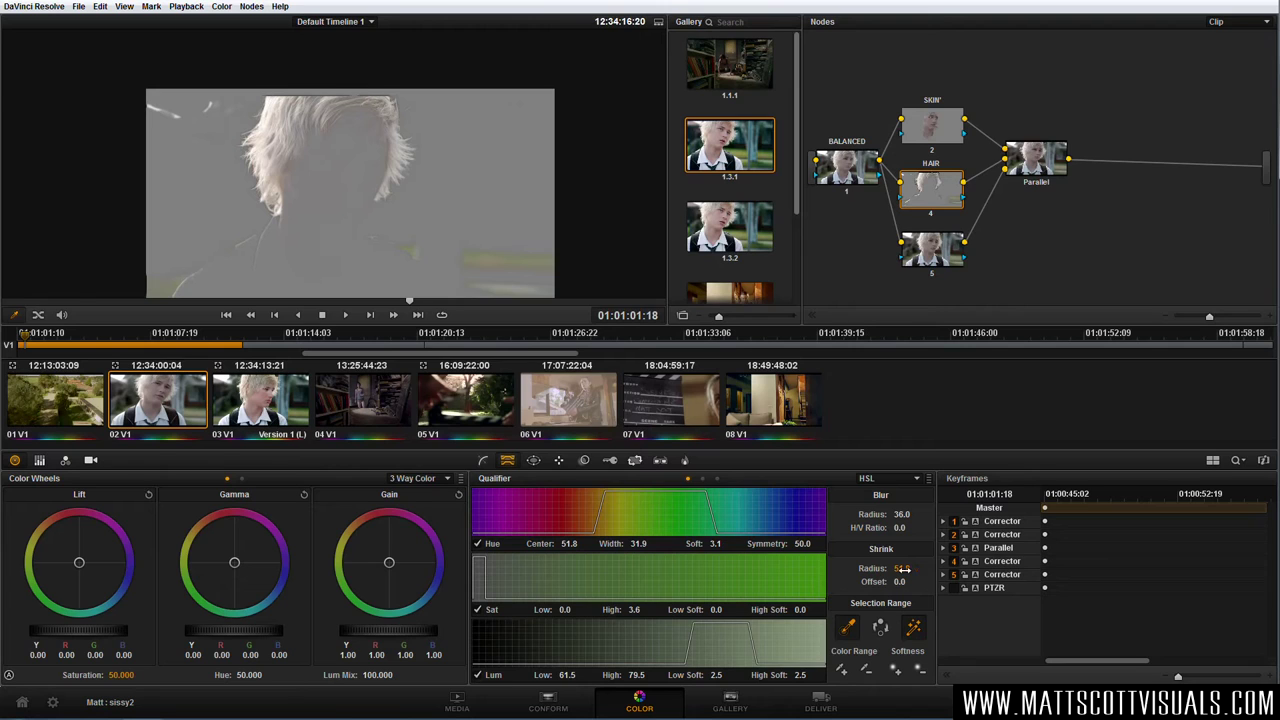
pyautogui.moveTo(903, 568); pyautogui.dragTo(898, 568)
# - Add a circular power window on the HAIR node, then position and heighten it into a near circle enclosing all the hair
pyautogui.click(535, 461)
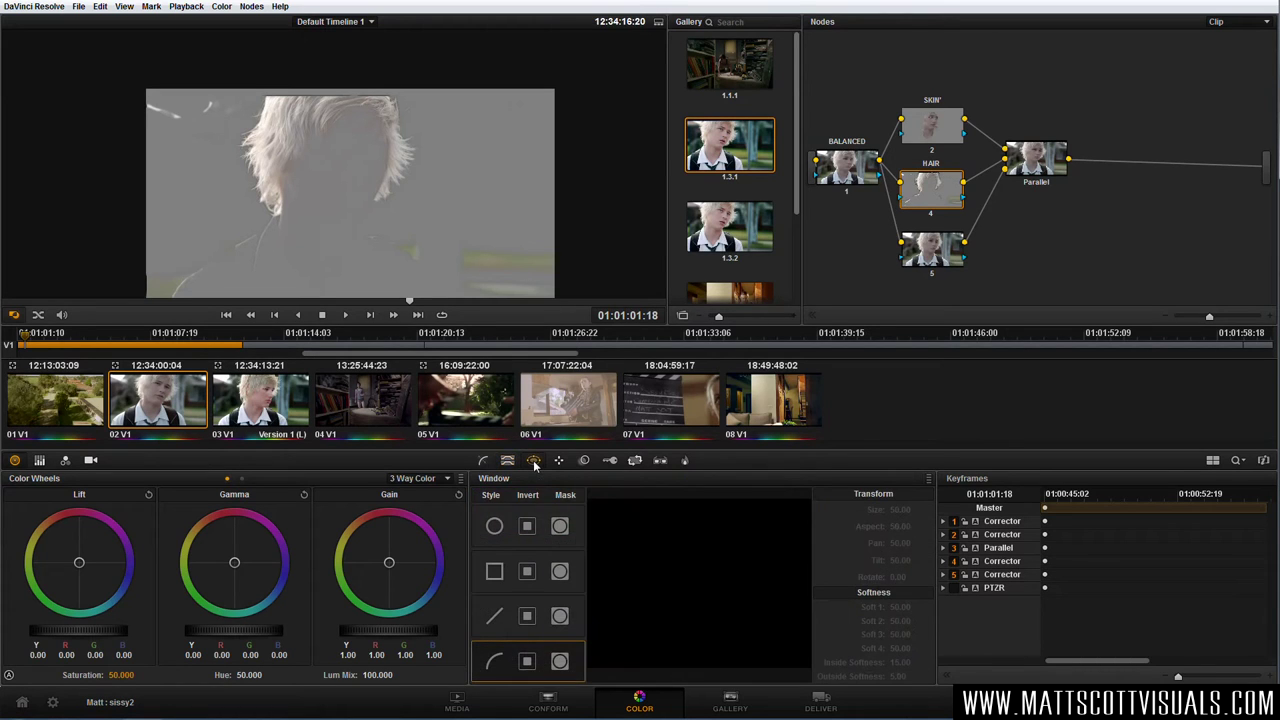
pyautogui.click(494, 526)
pyautogui.moveTo(395, 212); pyautogui.dragTo(457, 158)
pyautogui.moveTo(331, 221); pyautogui.dragTo(337, 266)
pyautogui.moveTo(330, 200); pyautogui.dragTo(306, 173)
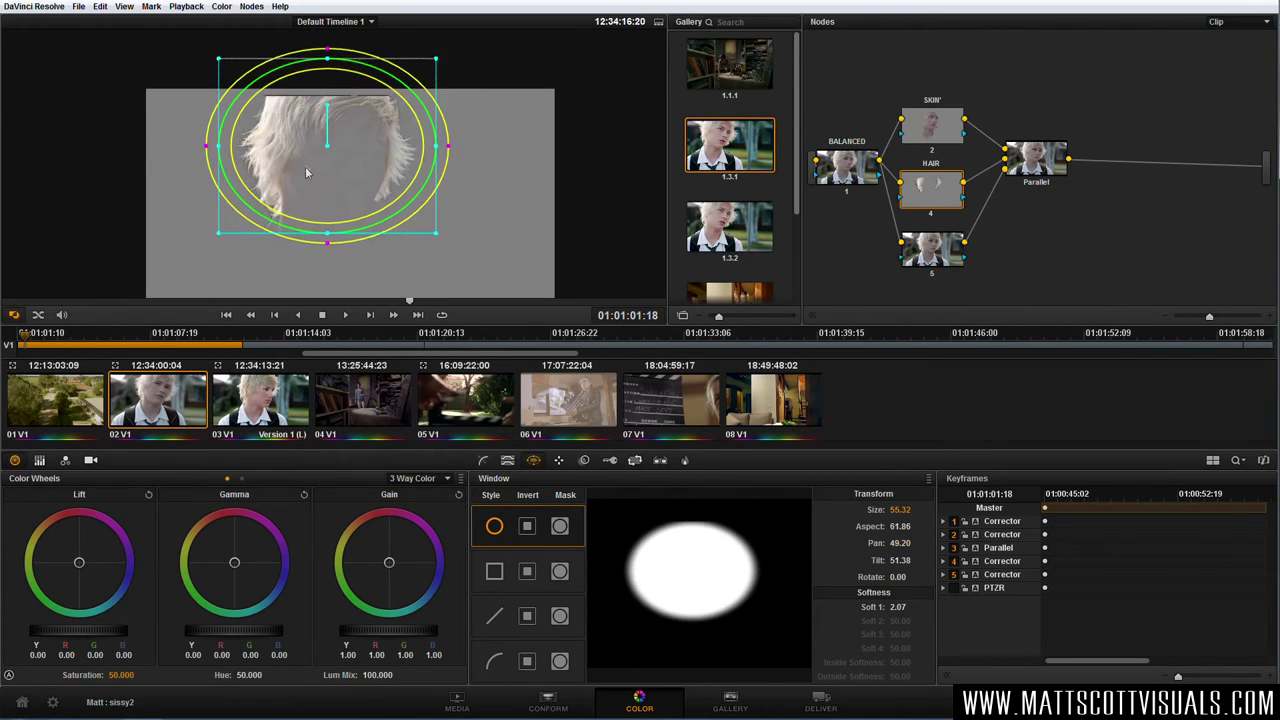
pyautogui.click(559, 461)
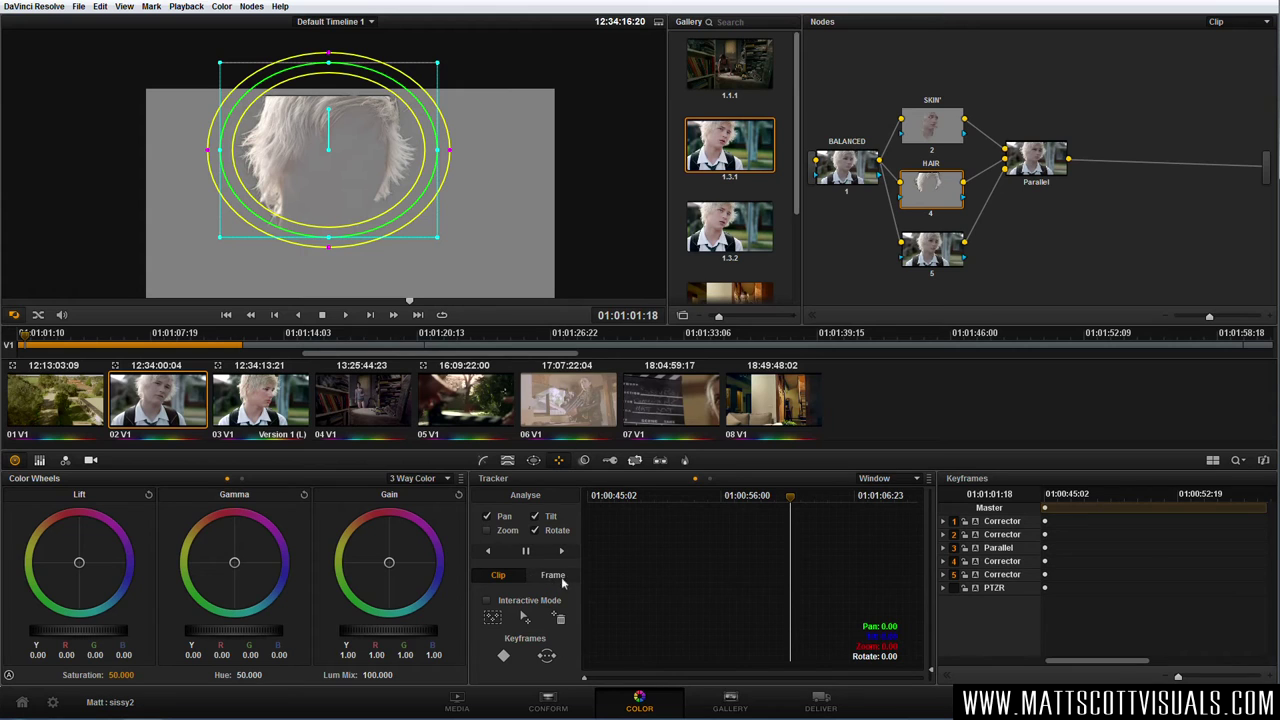
pyautogui.moveTo(325, 246); pyautogui.dragTo(328, 270)
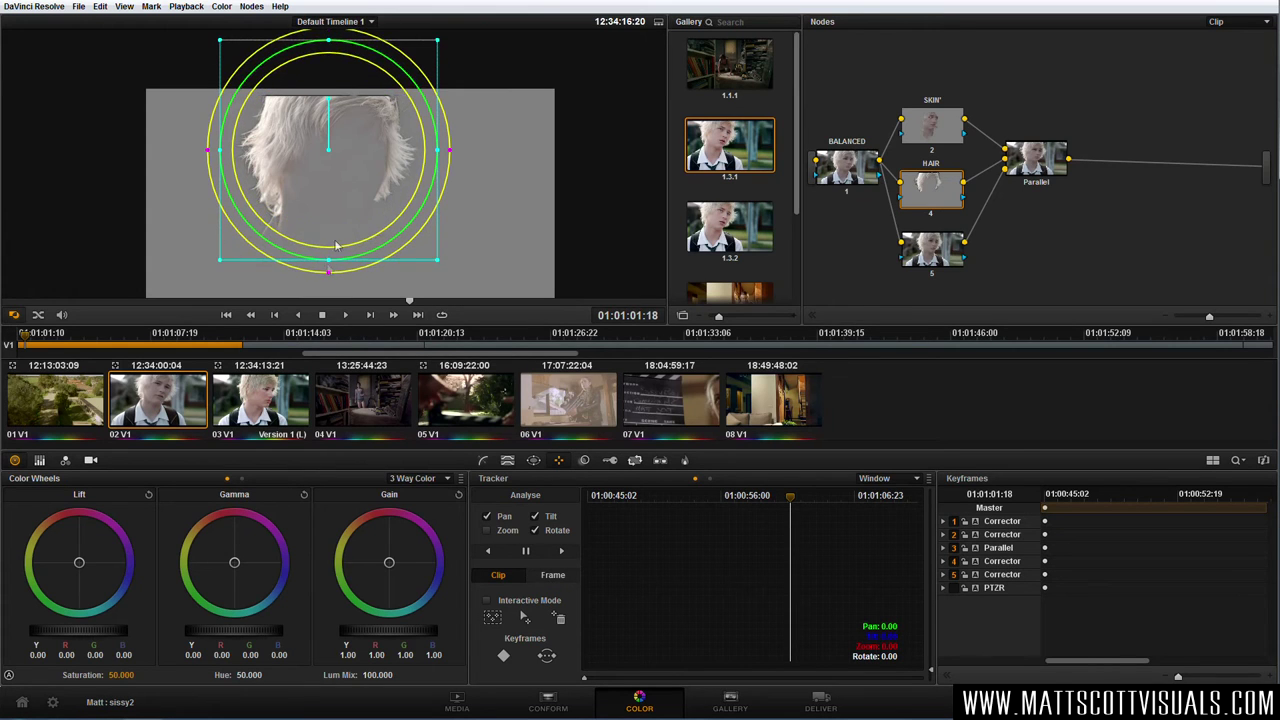
pyautogui.moveTo(334, 217); pyautogui.dragTo(338, 211)
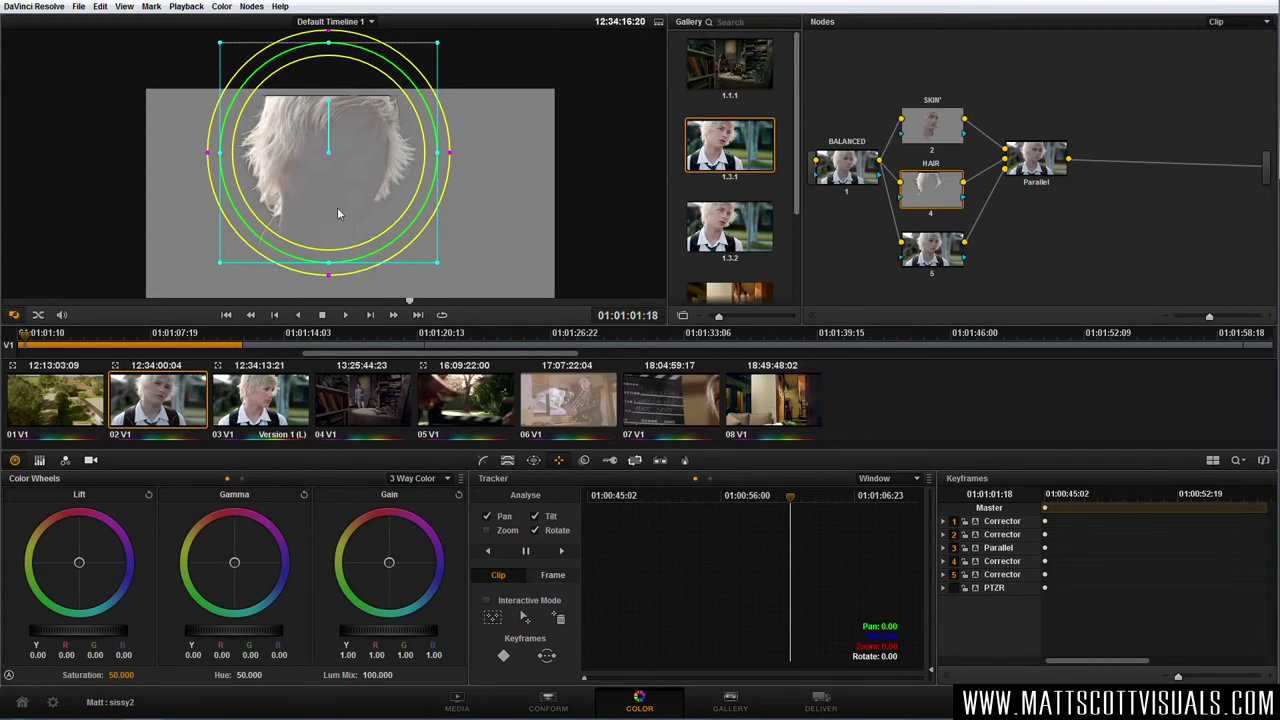
# - Track the hair window forward from about 01:01:01:18, then backward from 01:01:01:17 to the clip's start at 01:00:59:01
pyautogui.click(562, 551)
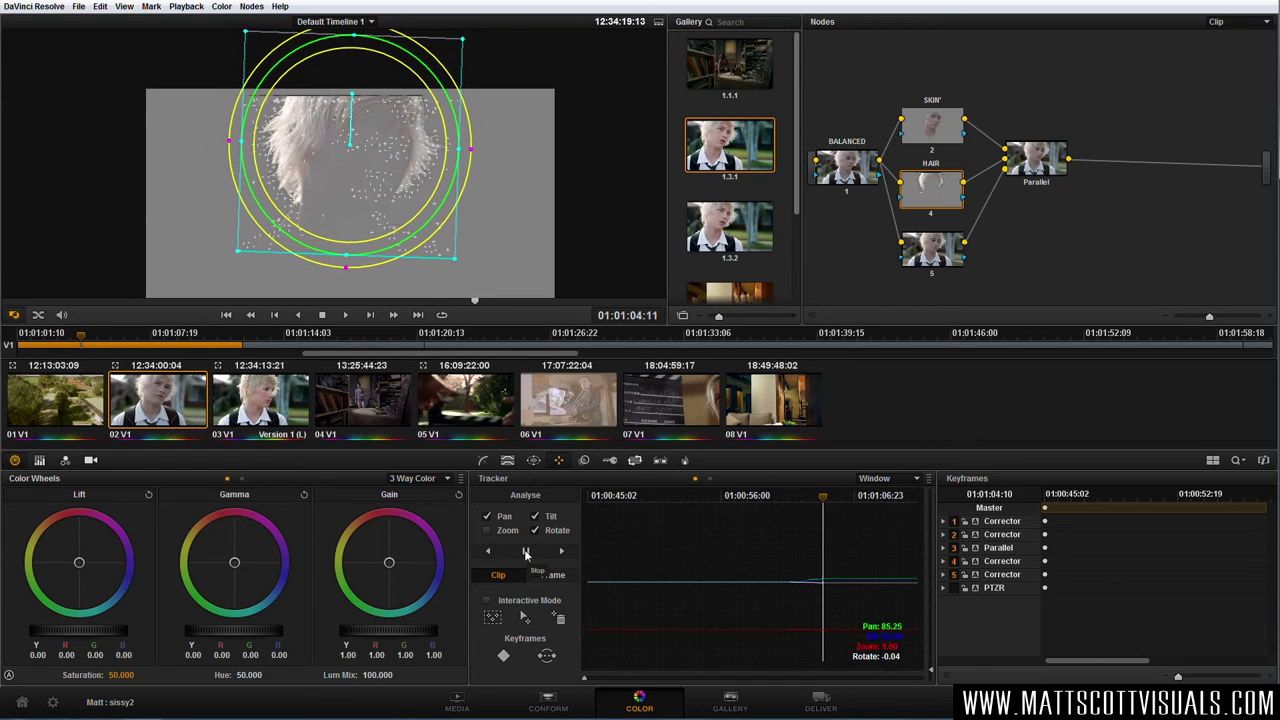
pyautogui.click(526, 553)
pyautogui.moveTo(818, 505); pyautogui.dragTo(791, 511)
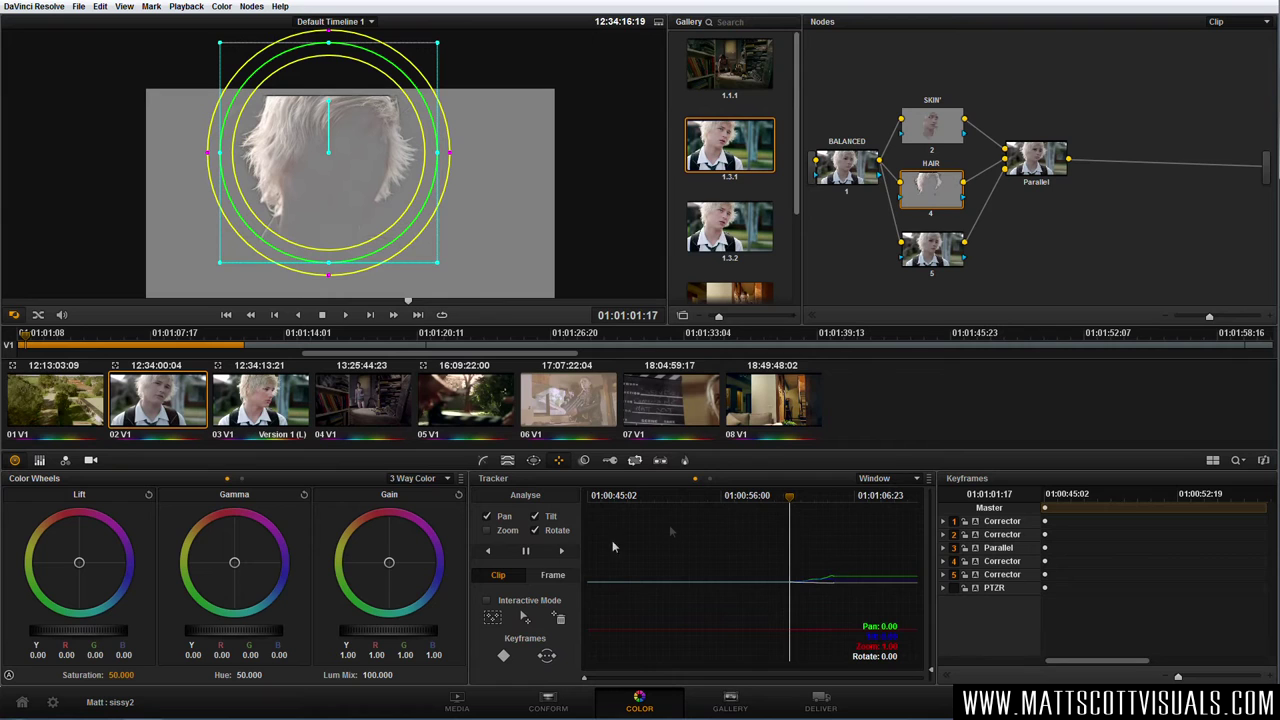
pyautogui.click(489, 552)
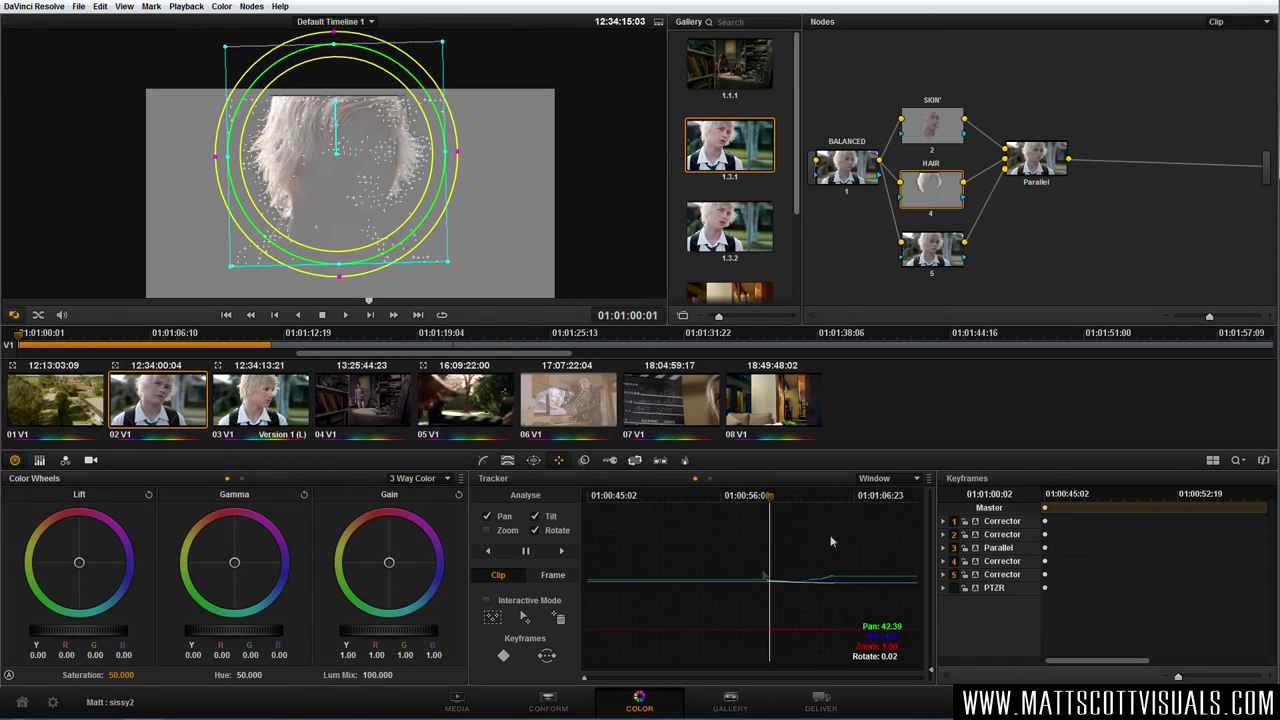
pyautogui.click(526, 551)
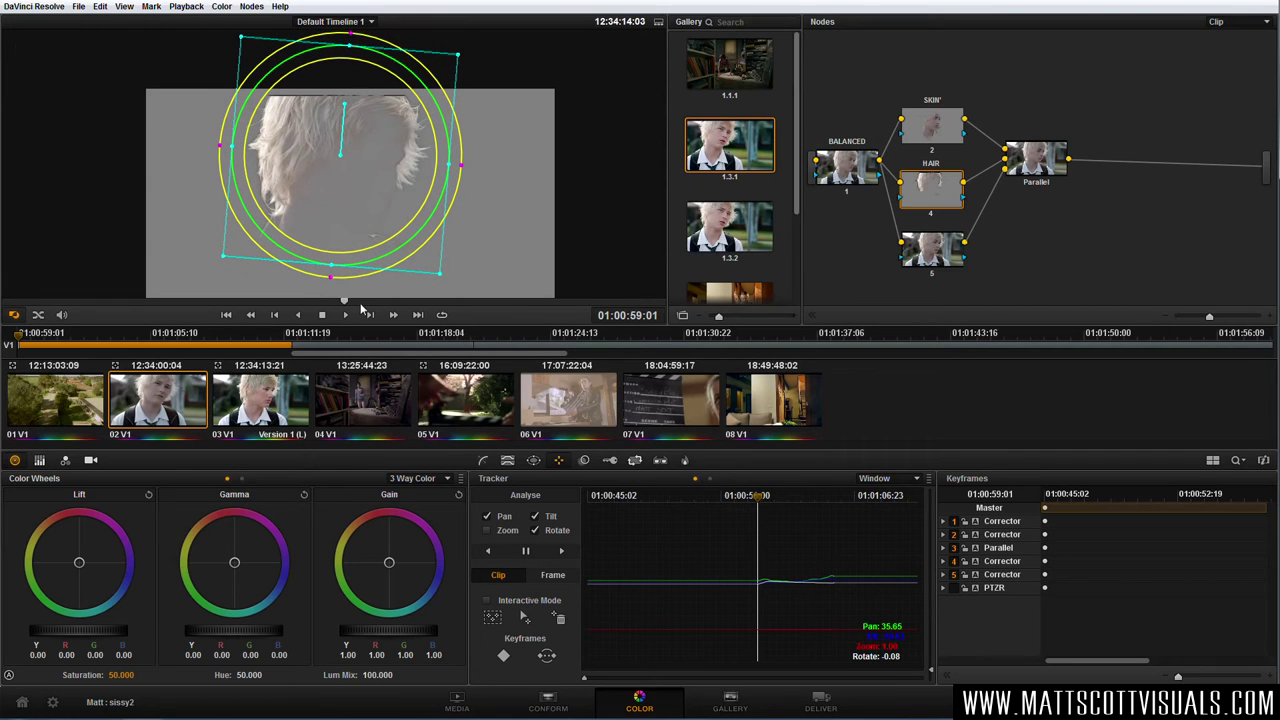
# - Turn on automatic keyframing for corrector 4 and keyframe a slight nudge of the hair window at 01:01:11:05
pyautogui.moveTo(358, 303); pyautogui.dragTo(636, 317)
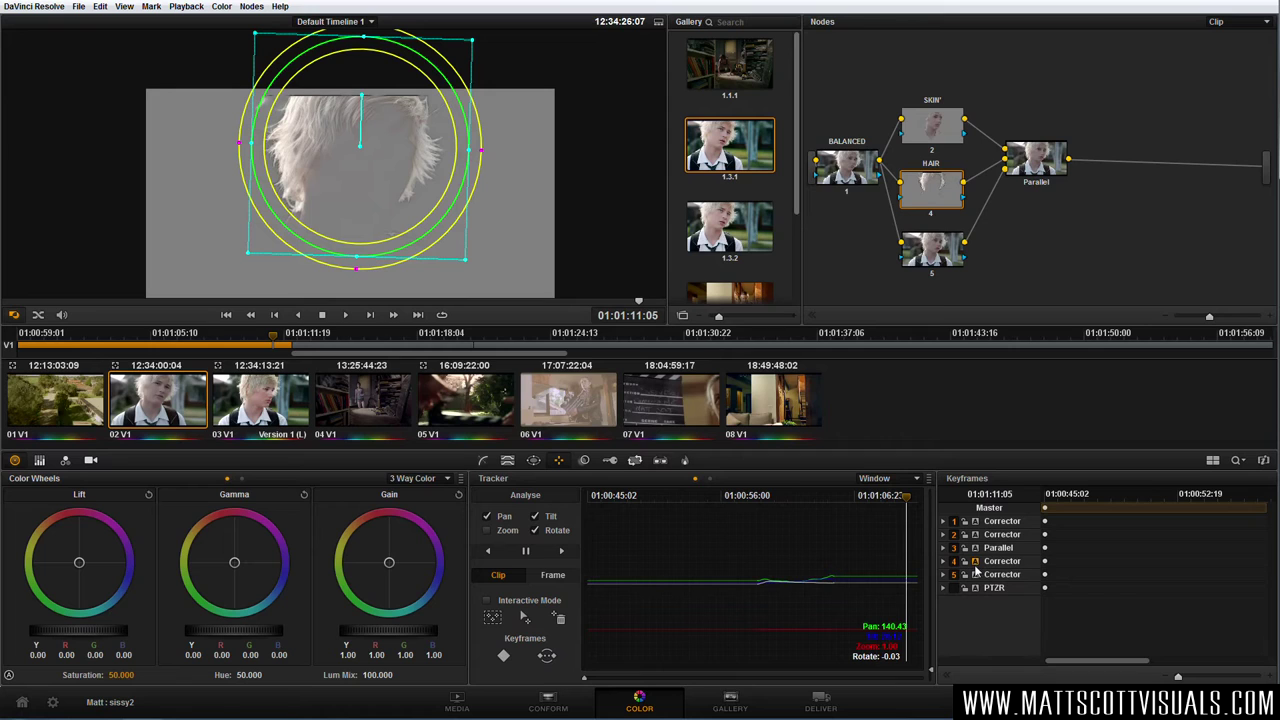
pyautogui.moveTo(361, 144); pyautogui.dragTo(359, 144)
pyautogui.moveTo(1178, 677); pyautogui.dragTo(1180, 678)
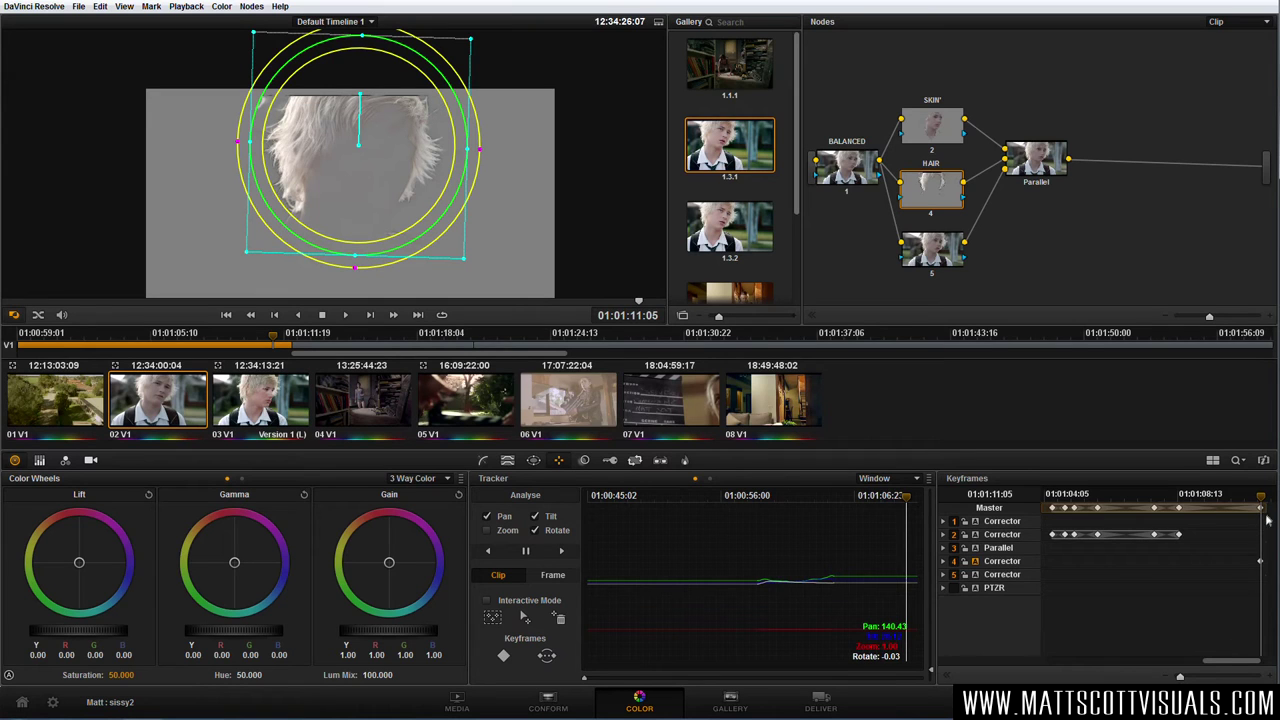
pyautogui.moveTo(1222, 668); pyautogui.dragTo(1245, 665)
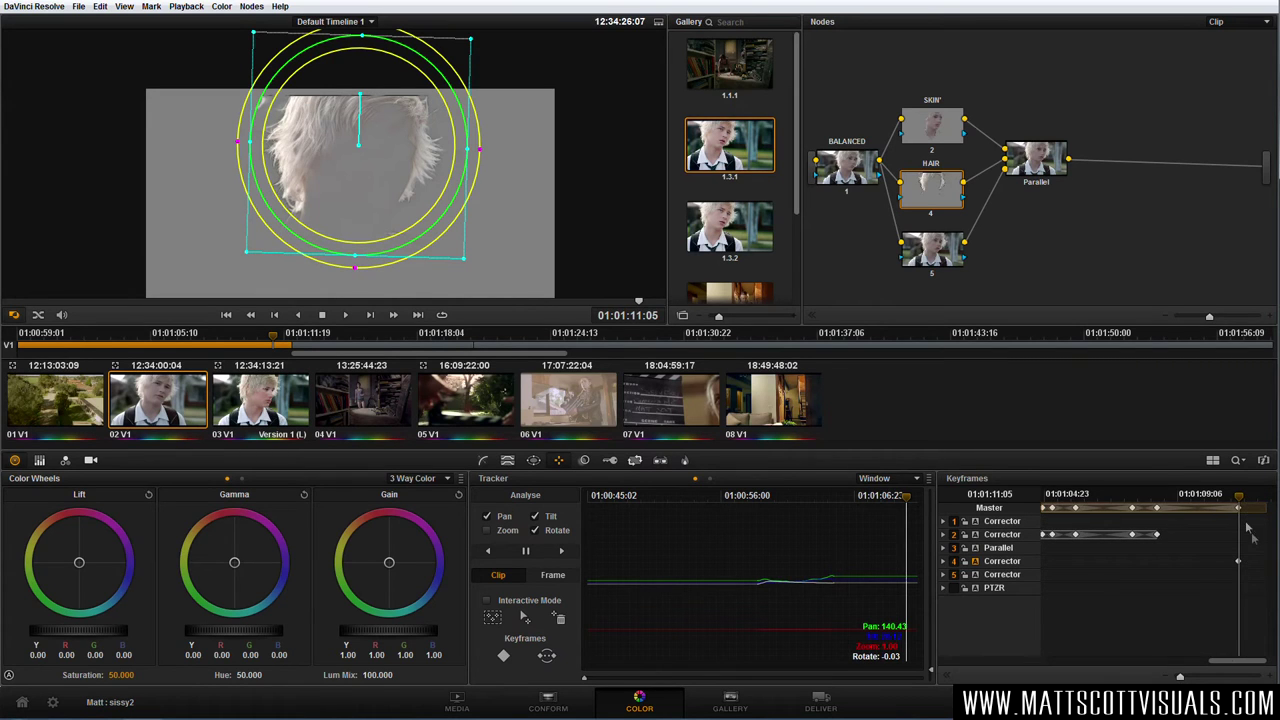
# - Keyframe the hair window over the moving head near the clip's end and at a frame between there and 01:01:11:05
pyautogui.moveTo(1246, 498); pyautogui.dragTo(1264, 500)
pyautogui.moveTo(383, 187); pyautogui.dragTo(187, 99)
pyautogui.moveTo(1261, 497); pyautogui.dragTo(1250, 503)
pyautogui.moveTo(336, 193); pyautogui.dragTo(351, 198)
# - Keyframe small position corrections of the hair window at 01:01:11:19 and 01:01:11:21 so it follows the head
pyautogui.moveTo(1248, 500); pyautogui.dragTo(1256, 503)
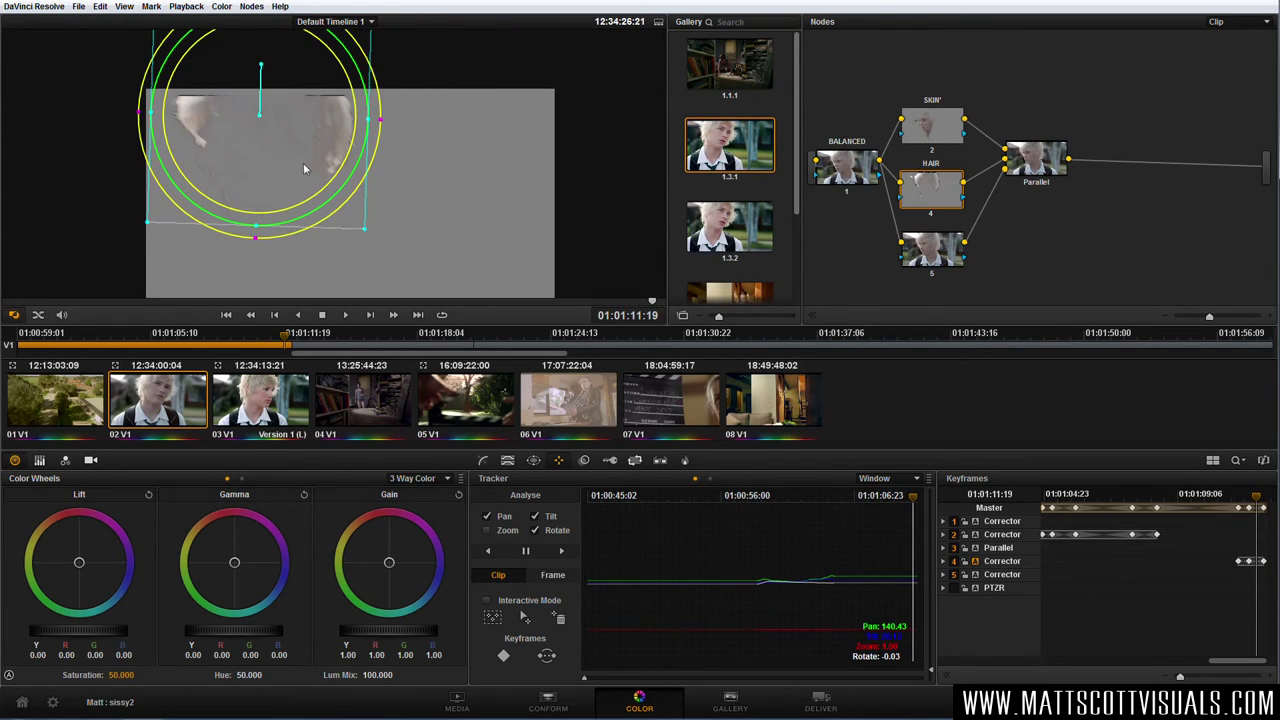
pyautogui.moveTo(305, 168); pyautogui.dragTo(310, 172)
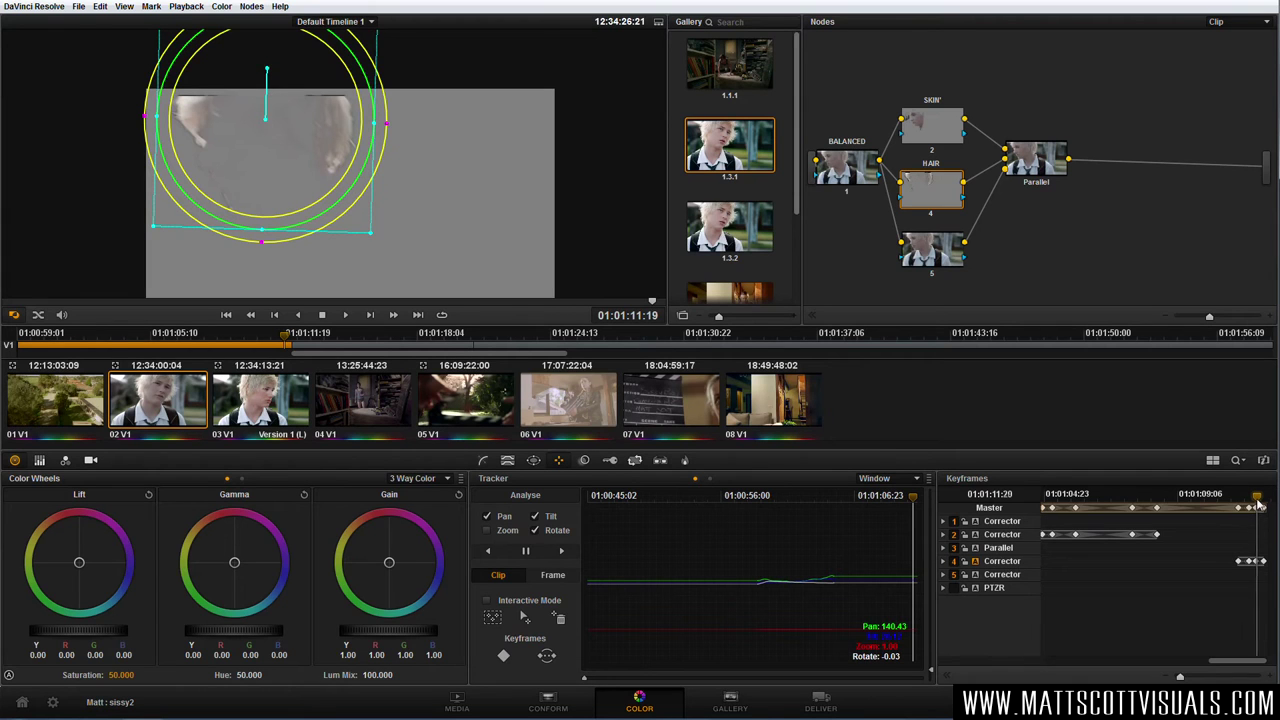
pyautogui.moveTo(1257, 505); pyautogui.dragTo(1260, 505)
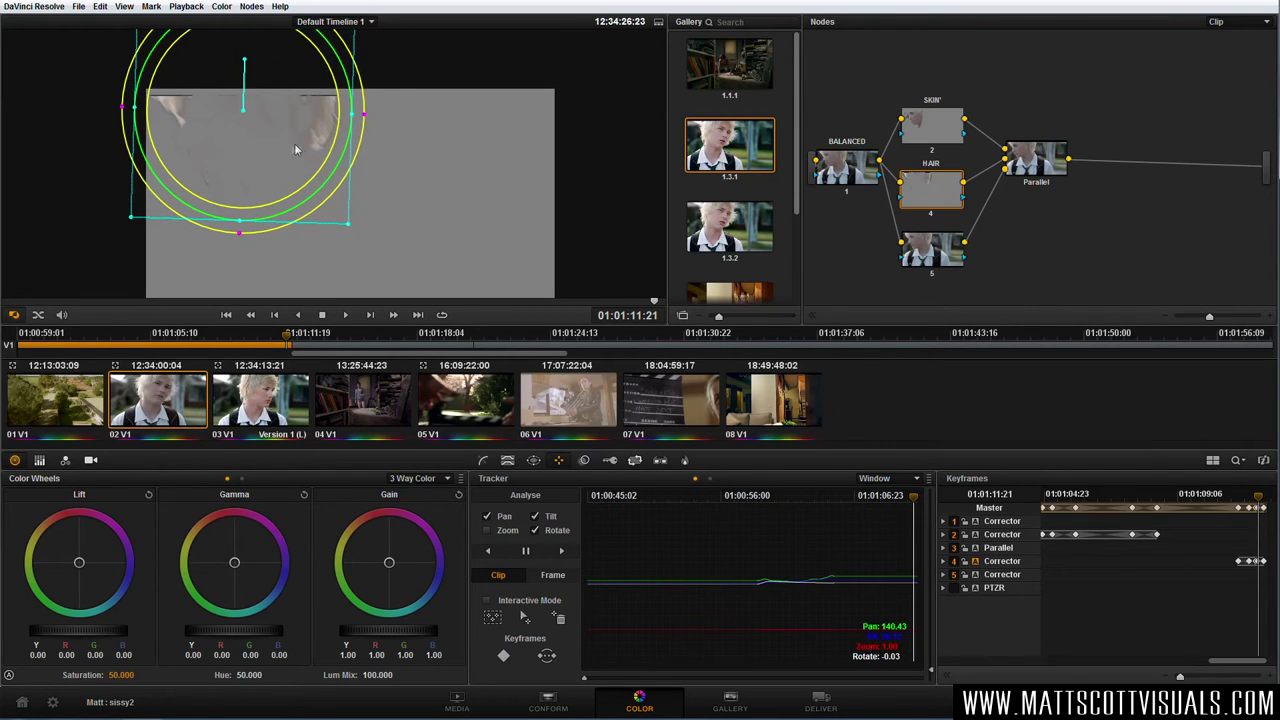
pyautogui.moveTo(294, 143); pyautogui.dragTo(301, 146)
pyautogui.moveTo(1257, 500); pyautogui.dragTo(1265, 505)
pyautogui.moveTo(1265, 503); pyautogui.dragTo(1242, 510)
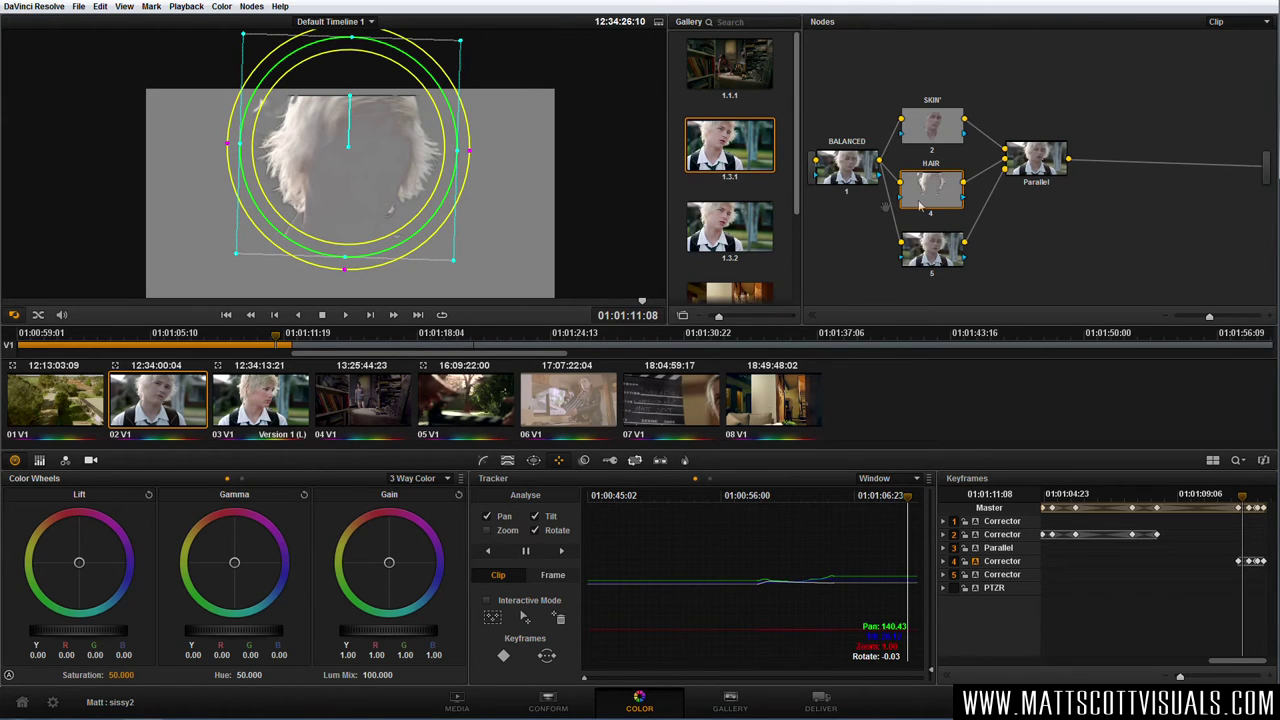
# - Space out the SKIN node and node 5 in the node graph, and add a circular power window to node 5 at 01:00:57:04
pyautogui.moveTo(939, 132); pyautogui.dragTo(937, 122)
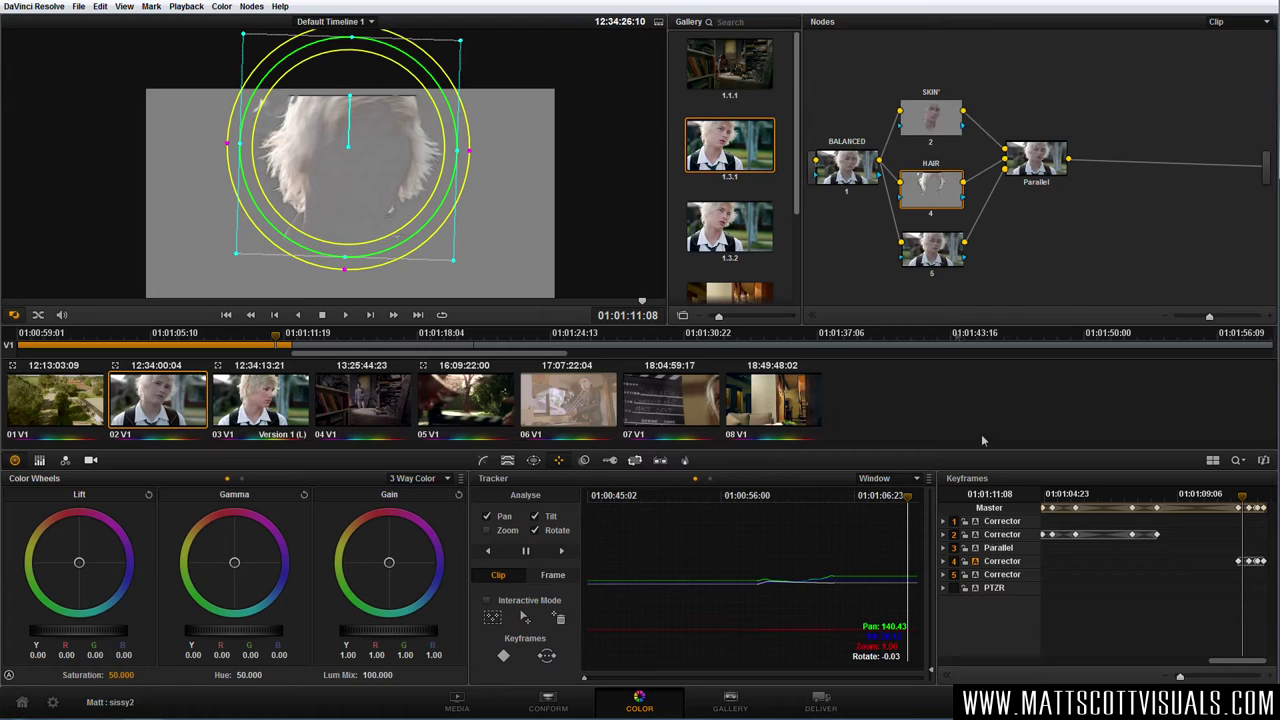
pyautogui.click(938, 255)
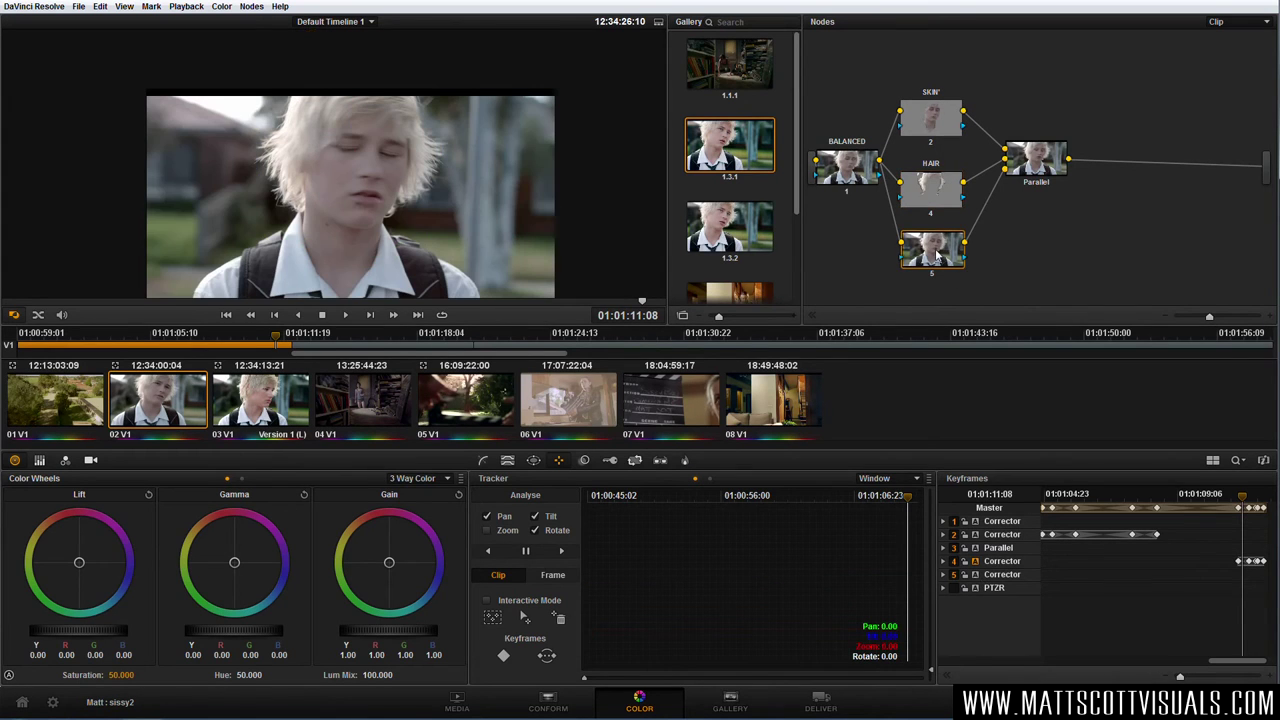
pyautogui.moveTo(938, 255); pyautogui.dragTo(953, 258)
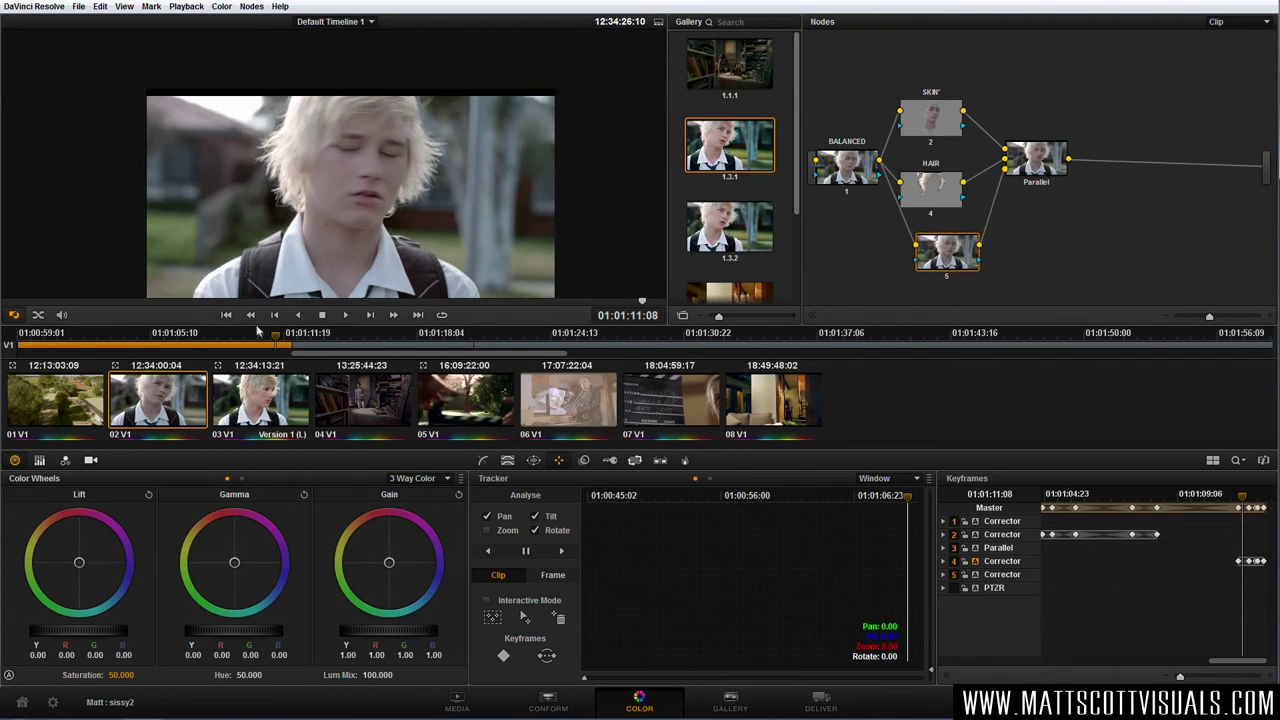
pyautogui.click(206, 302)
pyautogui.scroll(5, 377, 193)
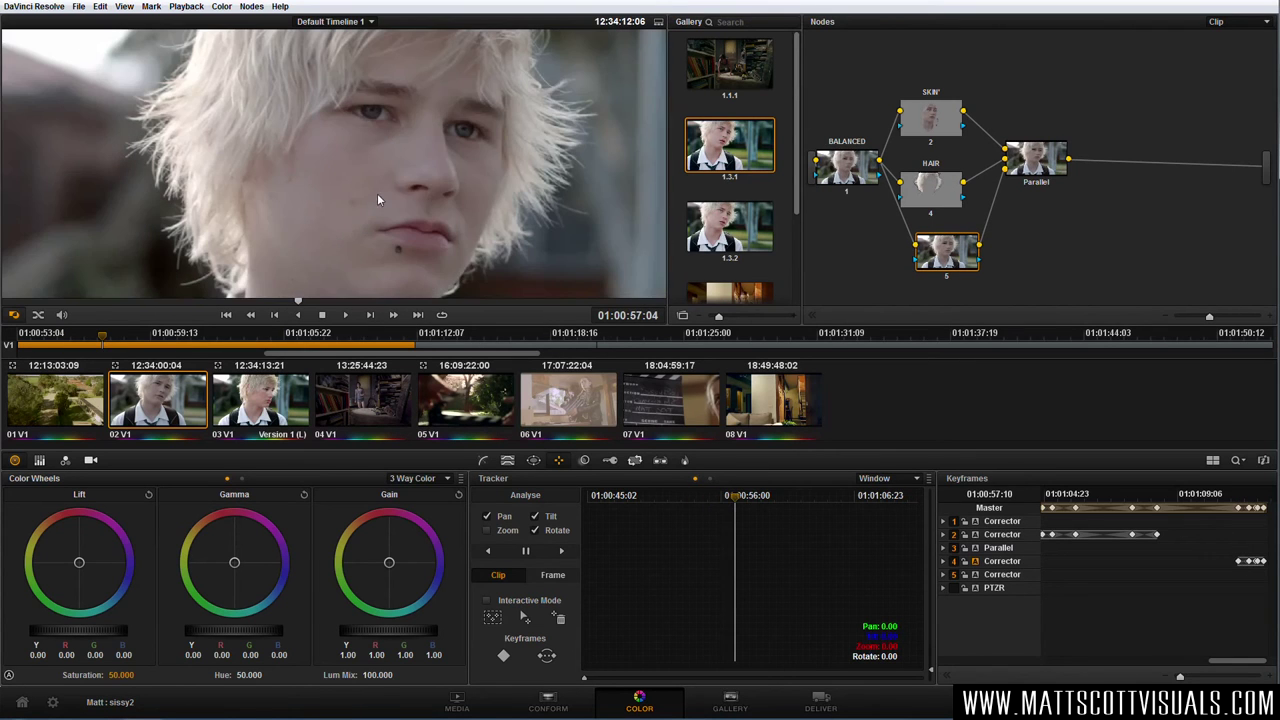
pyautogui.scroll(1, 394, 207)
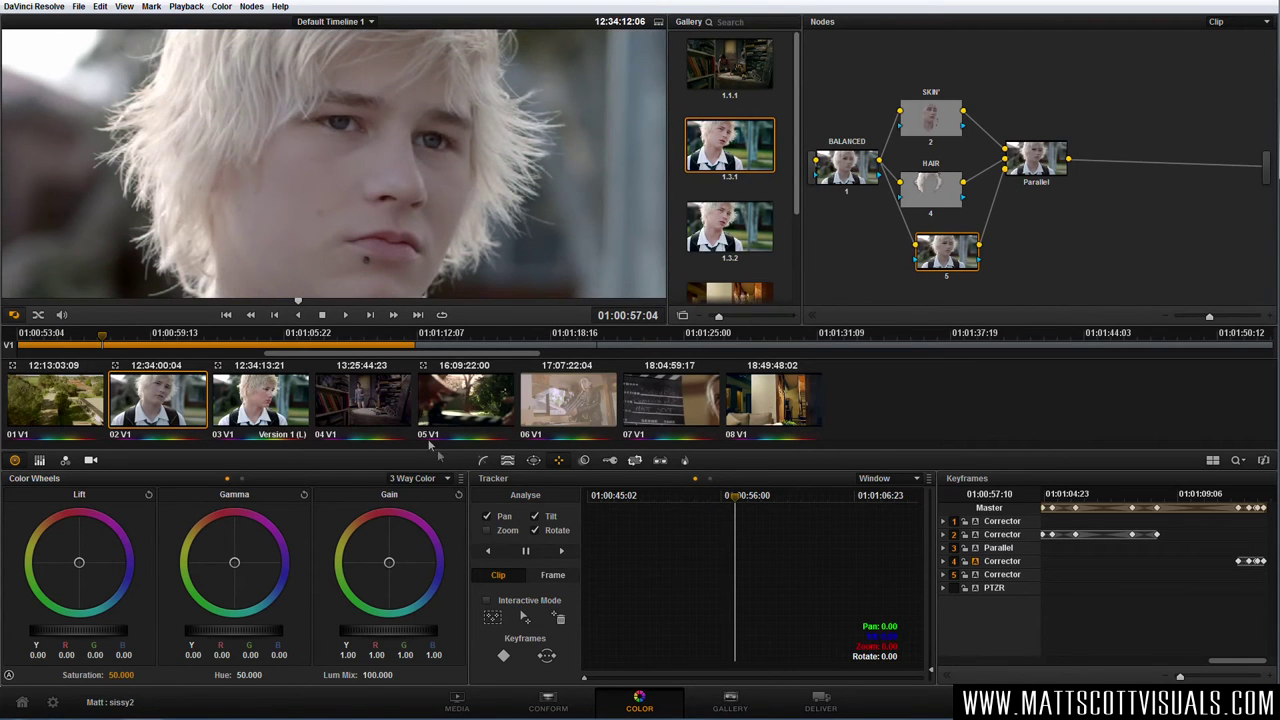
pyautogui.click(533, 460)
pyautogui.click(494, 526)
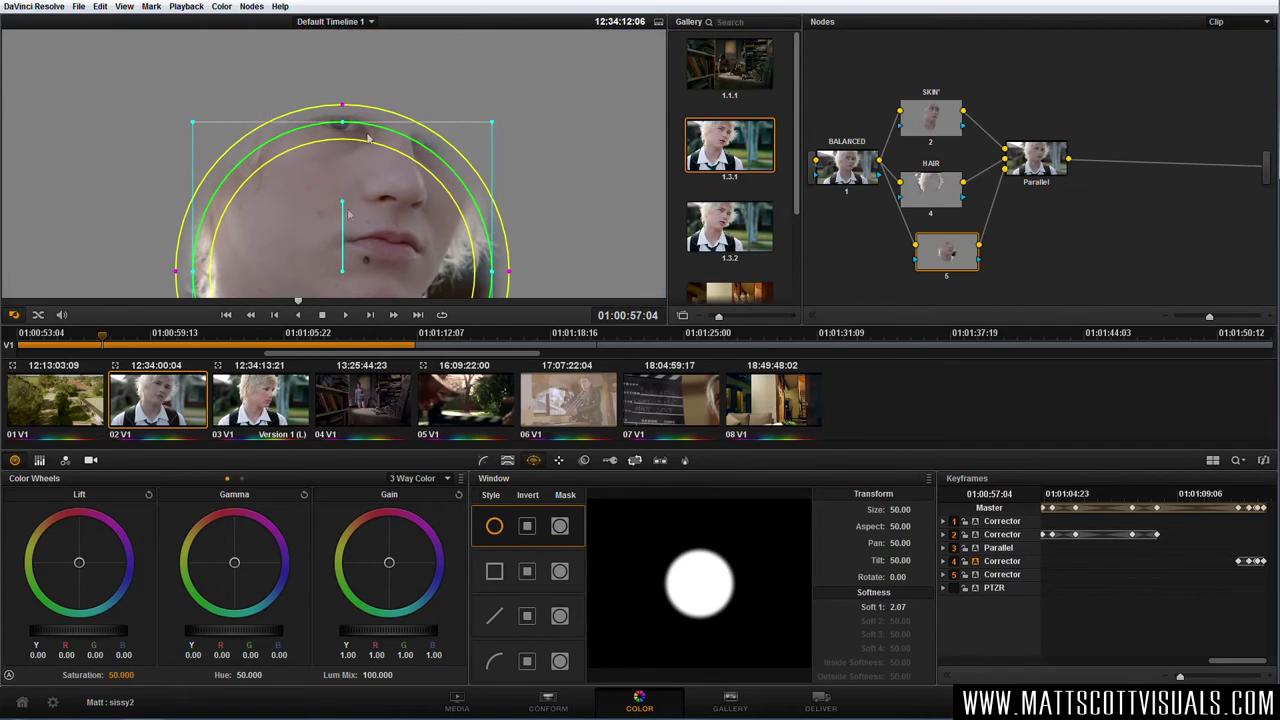
# - Shape the circular window into a narrow tilted ellipse around both eyes, about size 7.21, aspect 88.59 and rotation 10.28
pyautogui.scroll(-5, 342, 273)
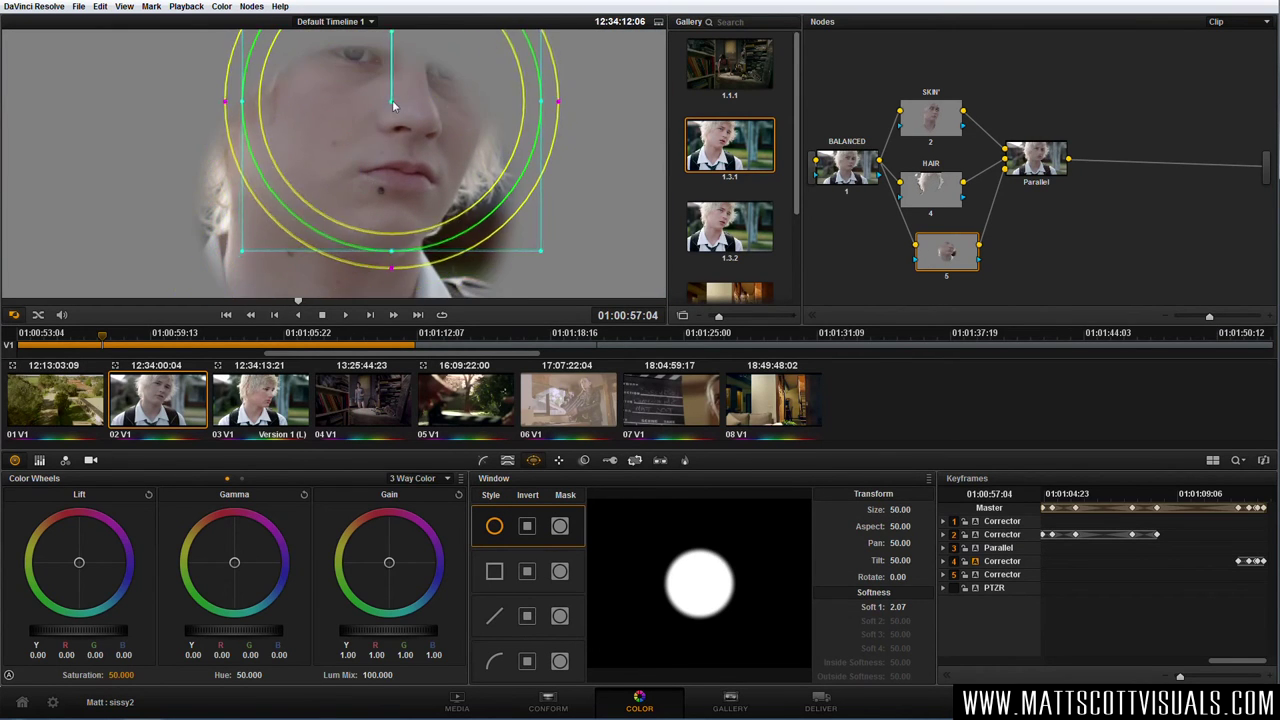
pyautogui.moveTo(380, 230); pyautogui.dragTo(388, 152)
pyautogui.moveTo(486, 168); pyautogui.dragTo(502, 170)
pyautogui.moveTo(384, 170); pyautogui.dragTo(382, 182)
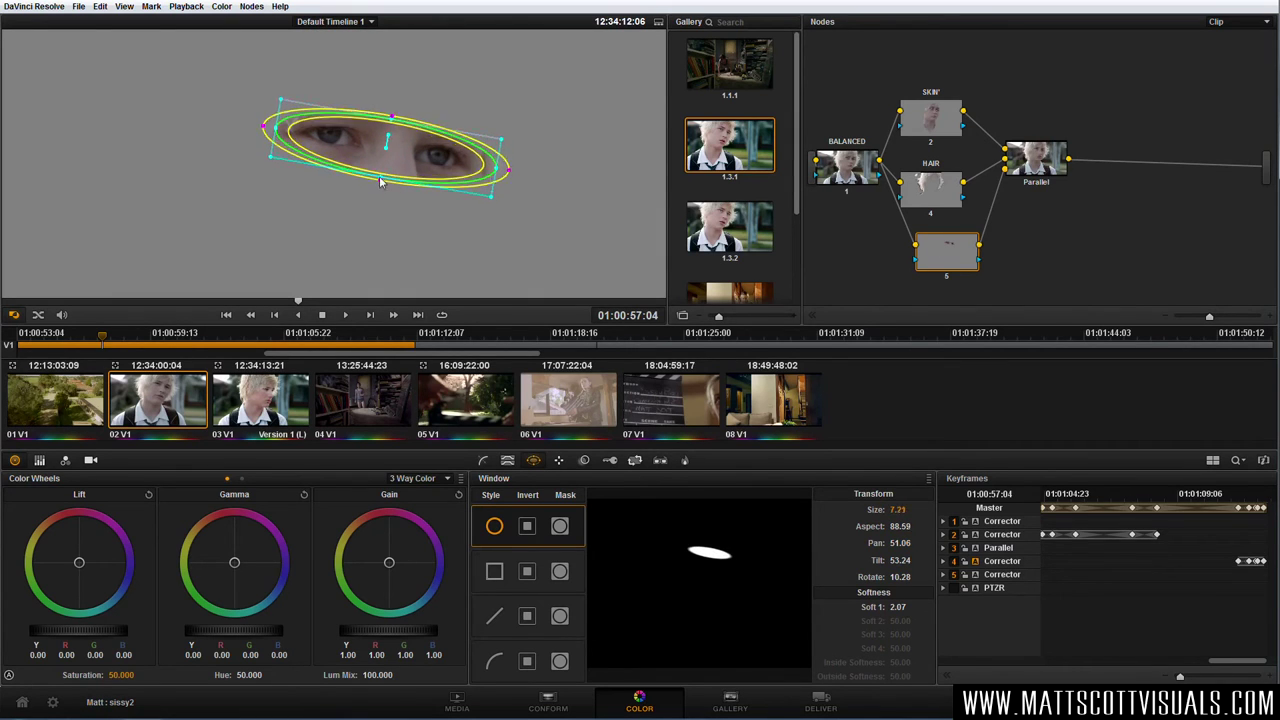
# - Track the eye window forward from 01:00:57:04, and return to 01:01:02:11
pyautogui.click(560, 461)
pyautogui.click(560, 552)
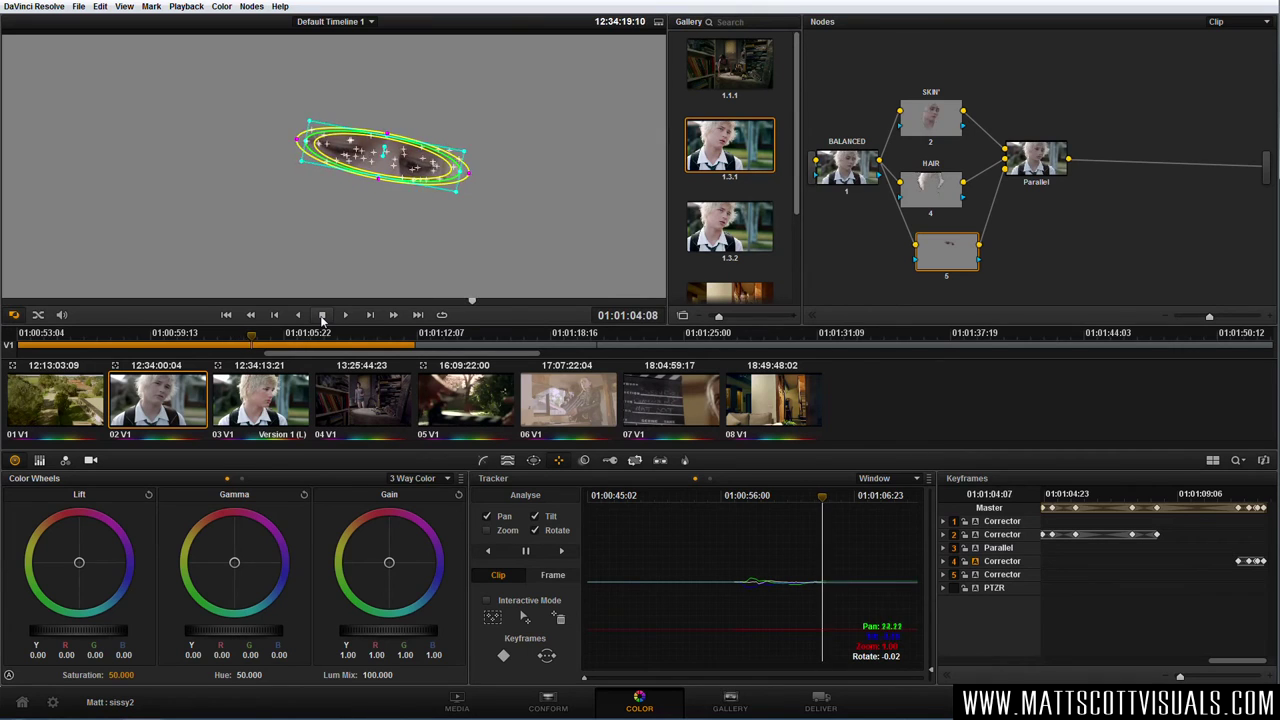
pyautogui.moveTo(822, 502); pyautogui.dragTo(795, 500)
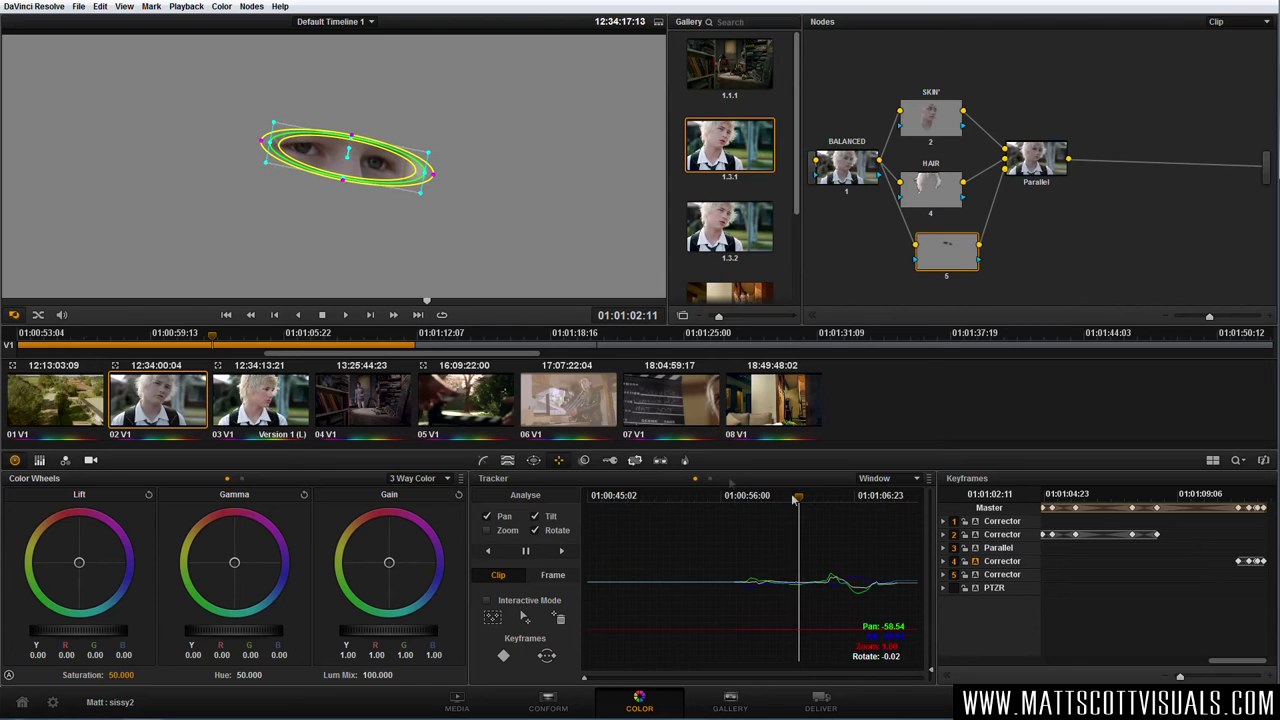
# - Key the irises on node 5 with hue center 94.1, hue width 63.5, saturation high 2.4 and luminance 48.2 to 59.6
pyautogui.click(508, 461)
pyautogui.click(913, 627)
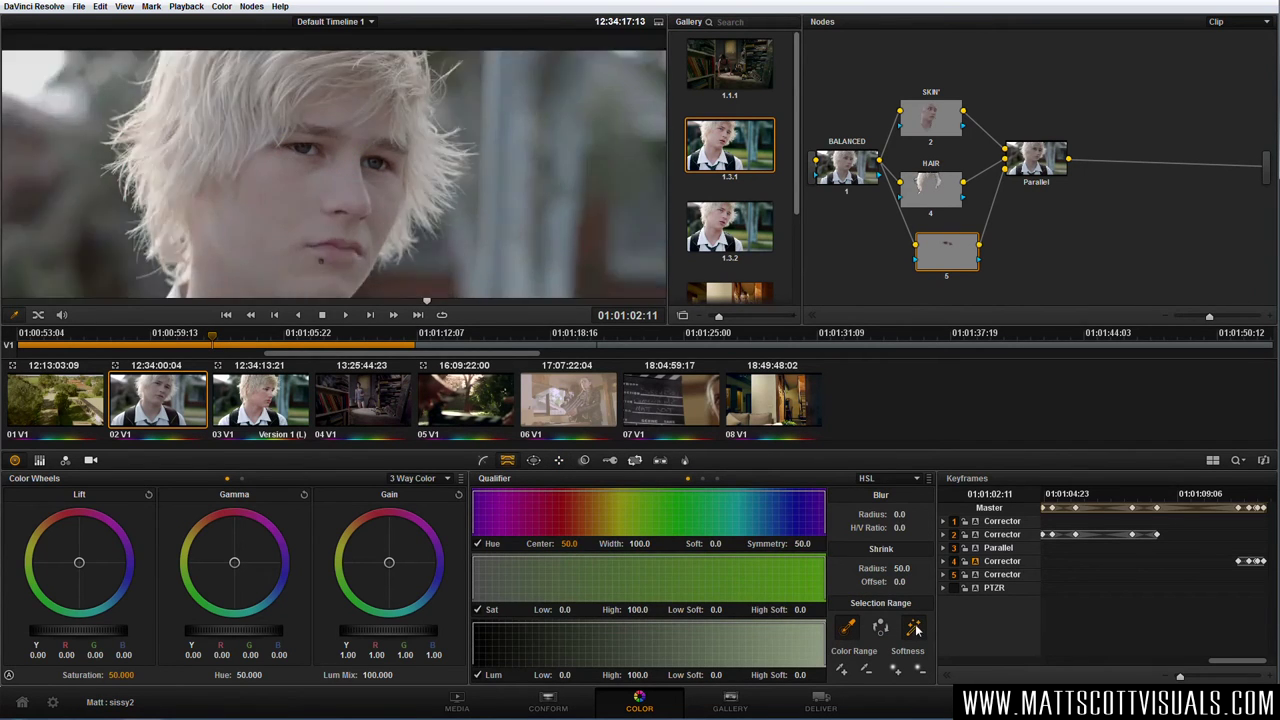
pyautogui.click(304, 144)
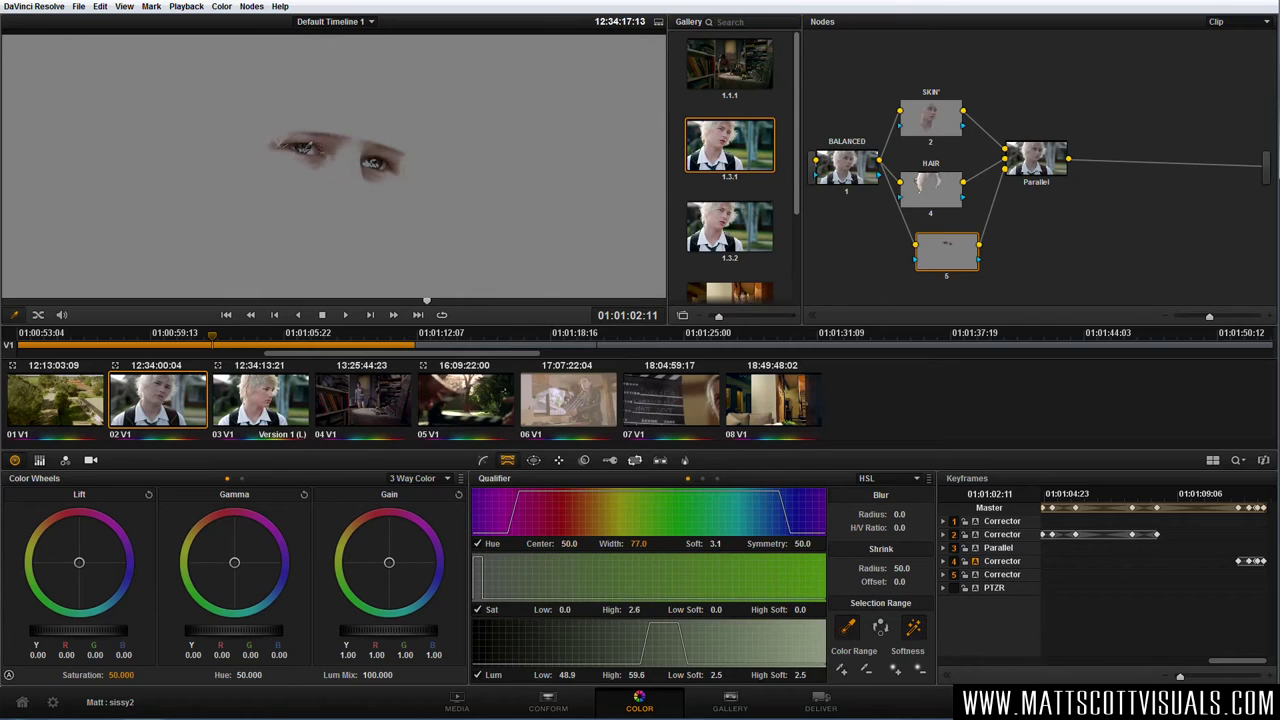
pyautogui.click(306, 144)
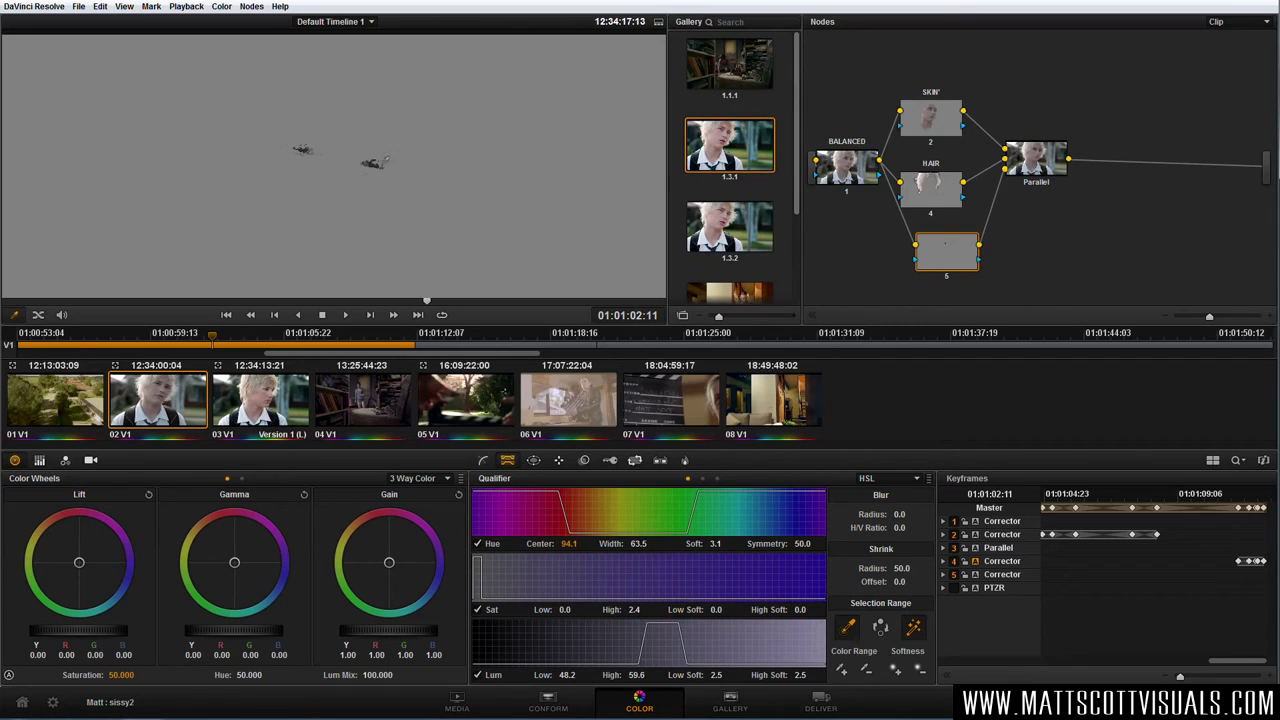
# - Tighten the window around the eyes to about aspect 83.56 and pan 50.97, and label node 5 EYES
pyautogui.click(534, 460)
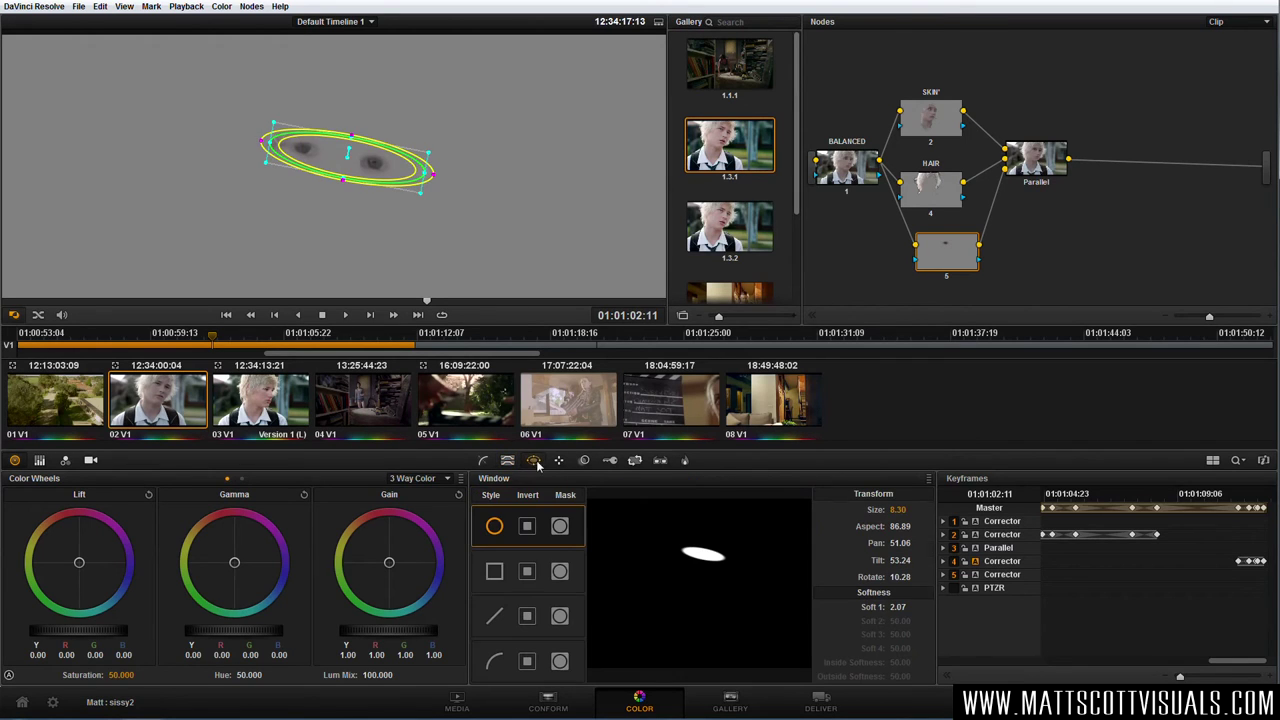
pyautogui.moveTo(425, 178); pyautogui.dragTo(368, 170)
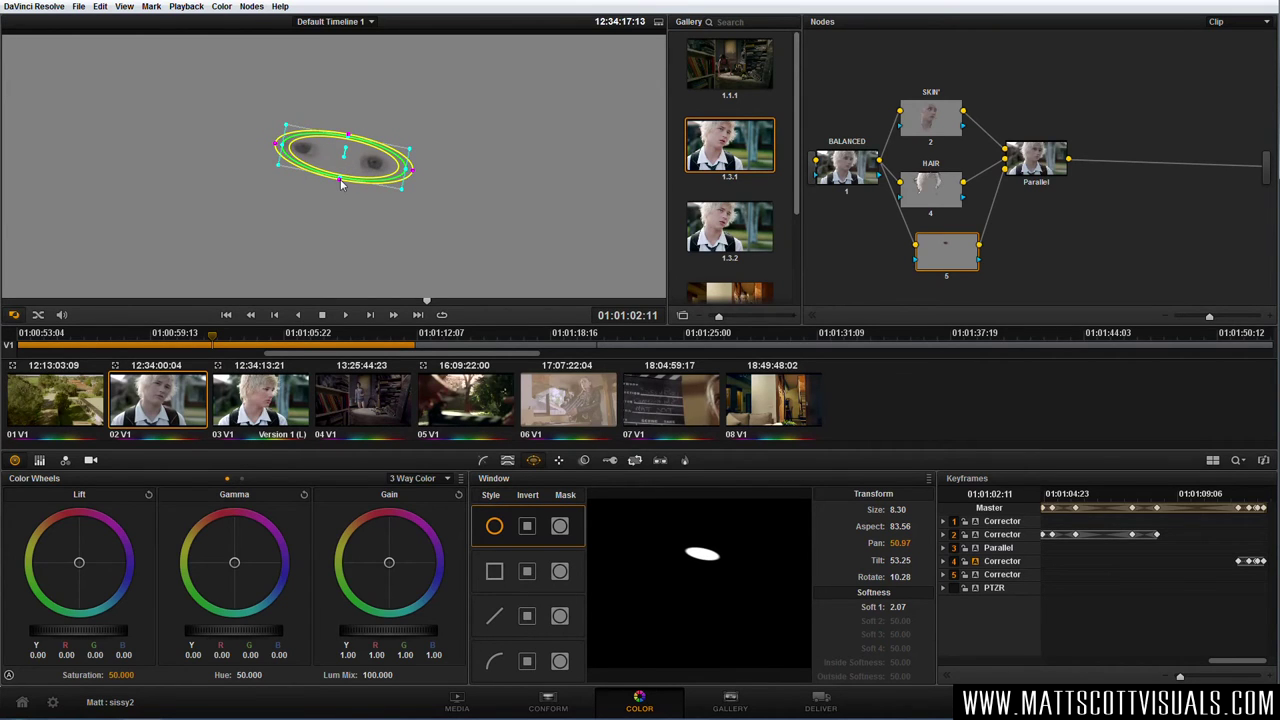
pyautogui.moveTo(947, 266); pyautogui.dragTo(932, 281)
pyautogui.rightClick(934, 288)
pyautogui.click(958, 287)
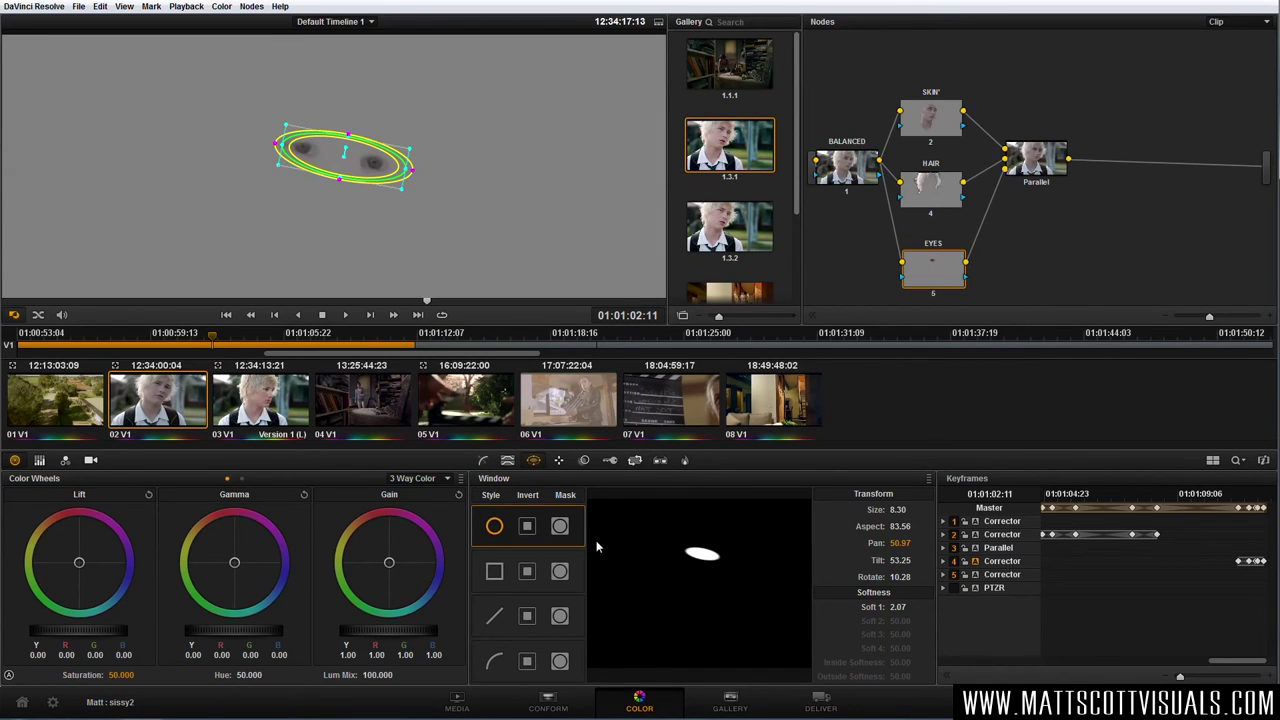
# - Turn off the highlight and window overlay, and tint the eyes blue with gain 1.34/1.28/1.35/1.47 and gamma red -0.02, blue 0.04
pyautogui.hotkey('shift', 'h')
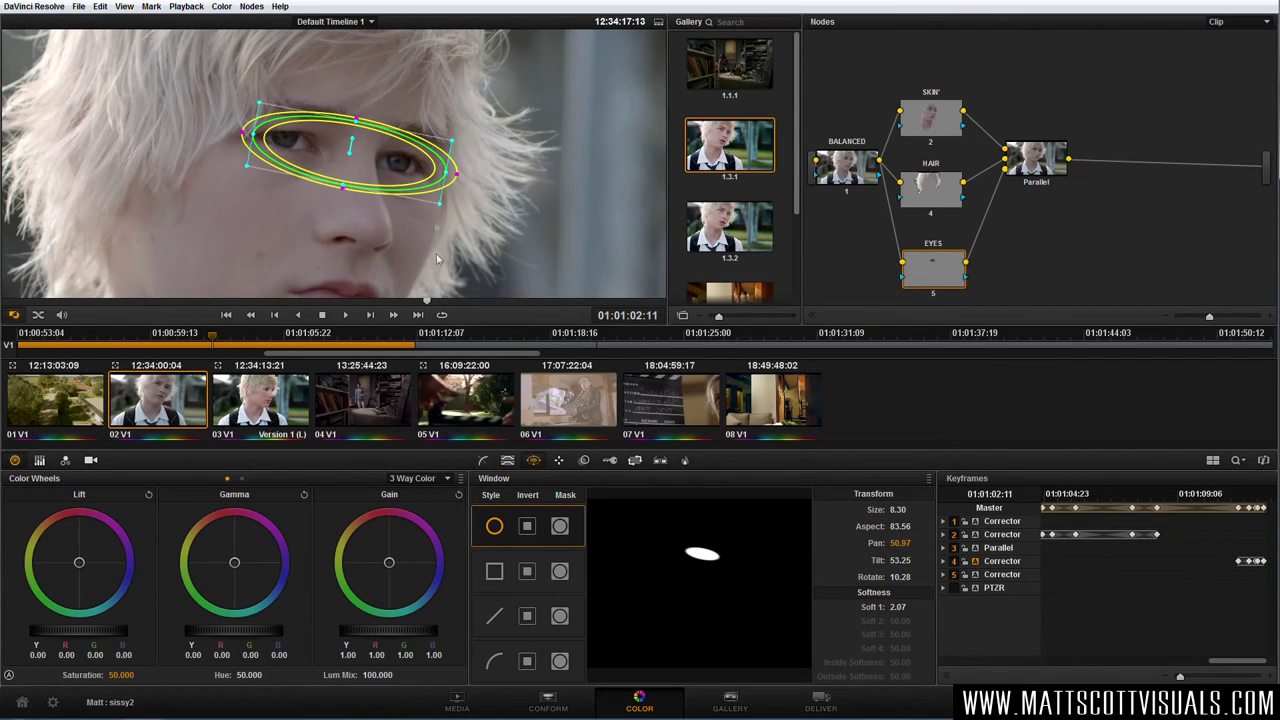
pyautogui.click(14, 314)
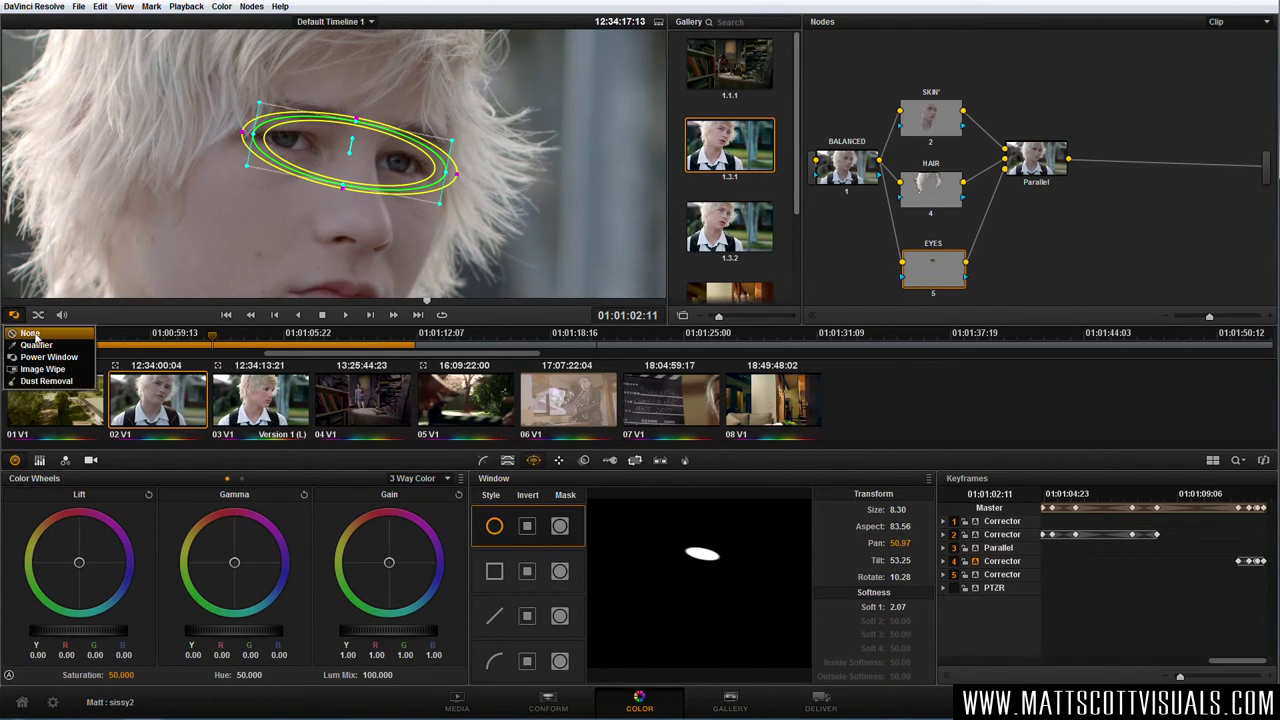
pyautogui.click(30, 320)
pyautogui.moveTo(373, 636); pyautogui.dragTo(670, 634)
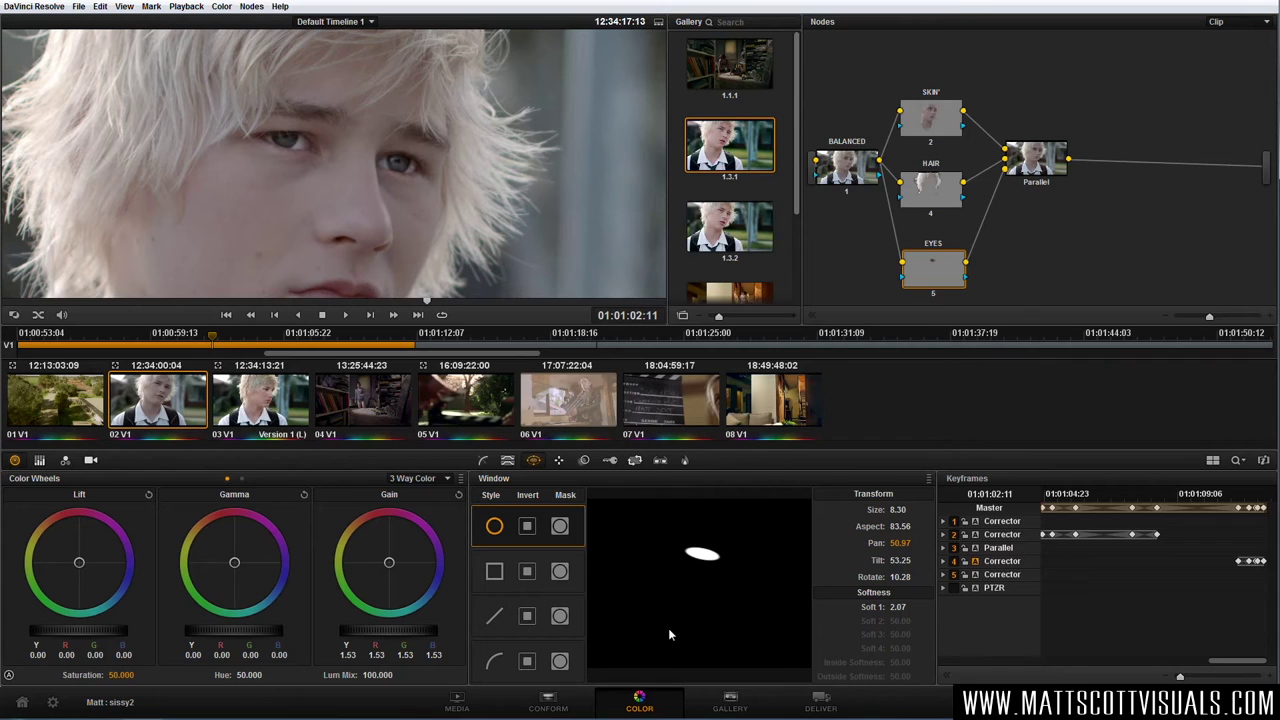
pyautogui.moveTo(388, 621); pyautogui.dragTo(518, 617)
pyautogui.moveTo(418, 572); pyautogui.dragTo(418, 585)
pyautogui.moveTo(295, 574); pyautogui.dragTo(270, 601)
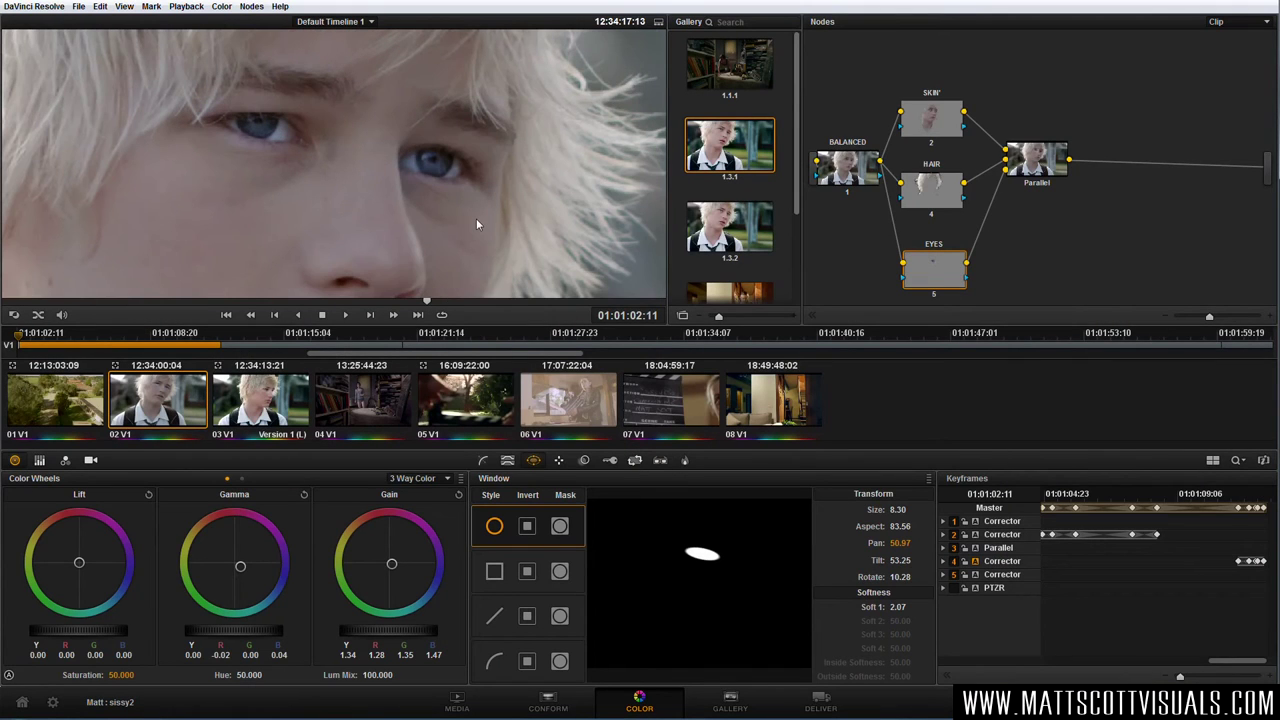
# - Compare the picture with the EYES node disabled and enabled, and examine the eyes close up and in the wider frame
pyautogui.hotkey('ctrl', 'd')
pyautogui.hotkey('ctrl', 'd')
pyautogui.hotkey('ctrl', 'd')
pyautogui.hotkey('ctrl', 'd')
pyautogui.scroll(-4, 422, 195)
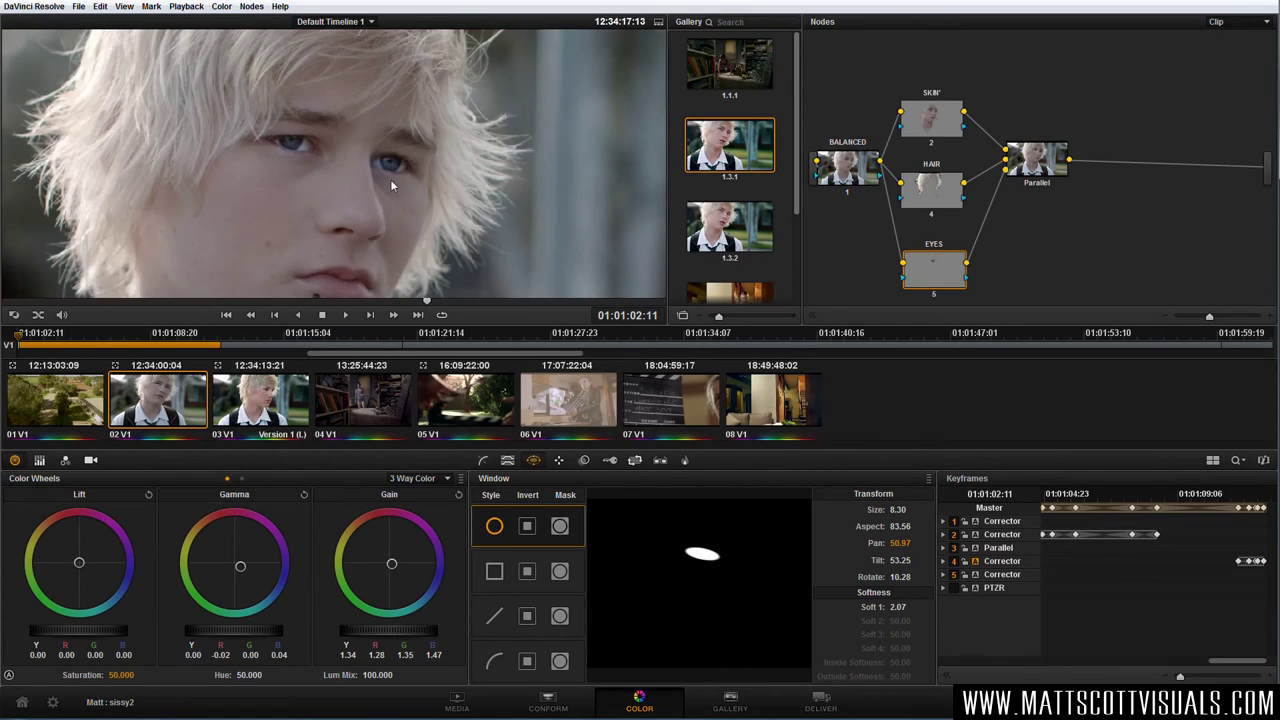
pyautogui.moveTo(362, 200); pyautogui.dragTo(410, 190)
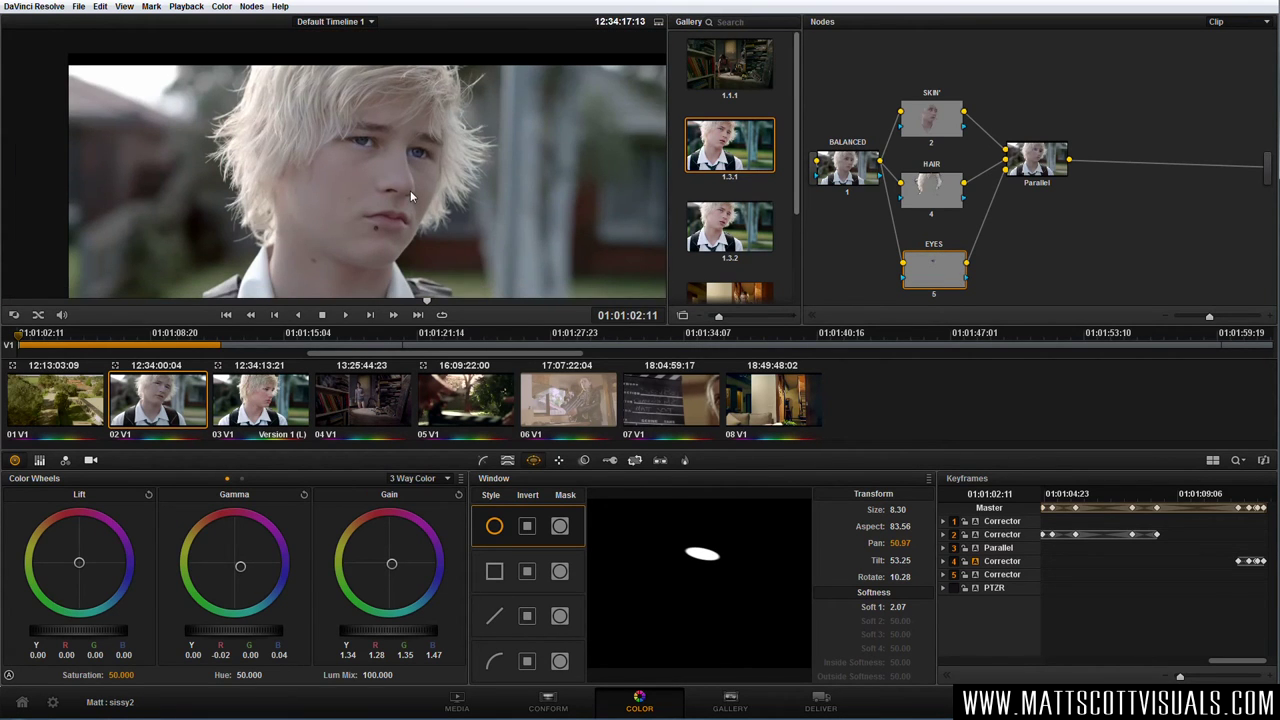
pyautogui.scroll(-2, 410, 190)
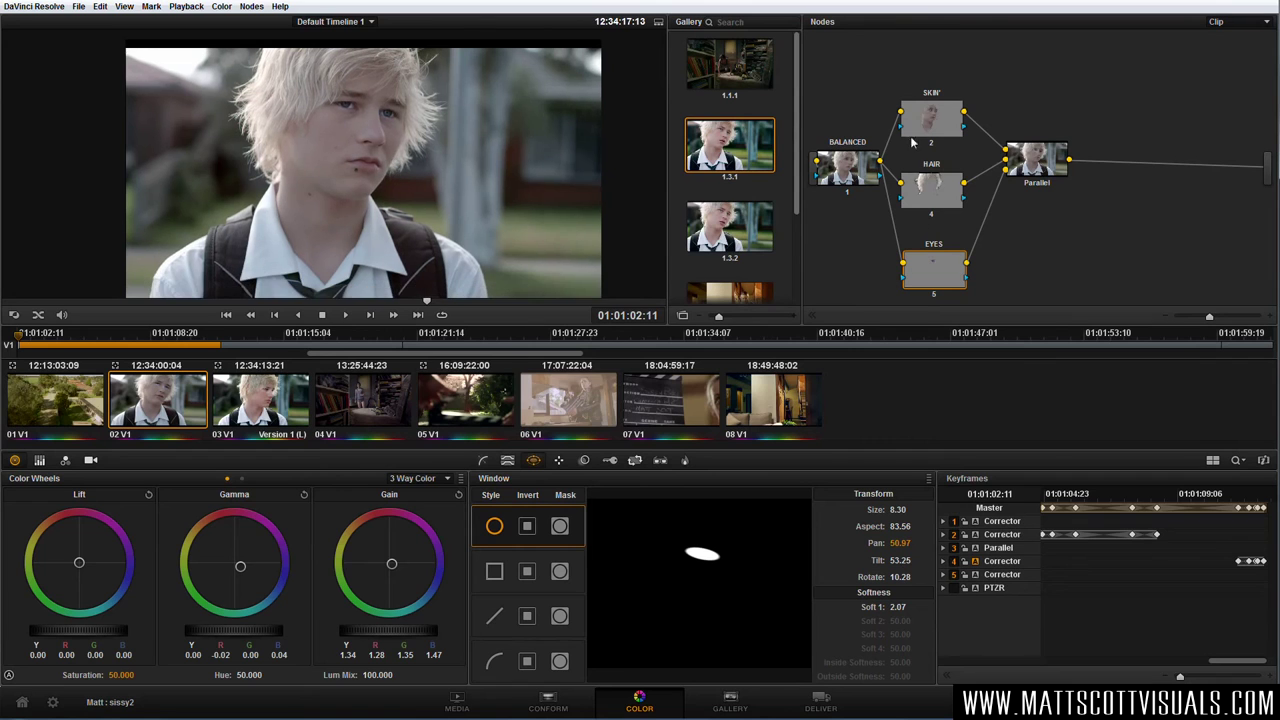
# - Align the HAIR and EYES nodes evenly beneath the SKIN node in the node graph
pyautogui.click(928, 118)
pyautogui.click(940, 190)
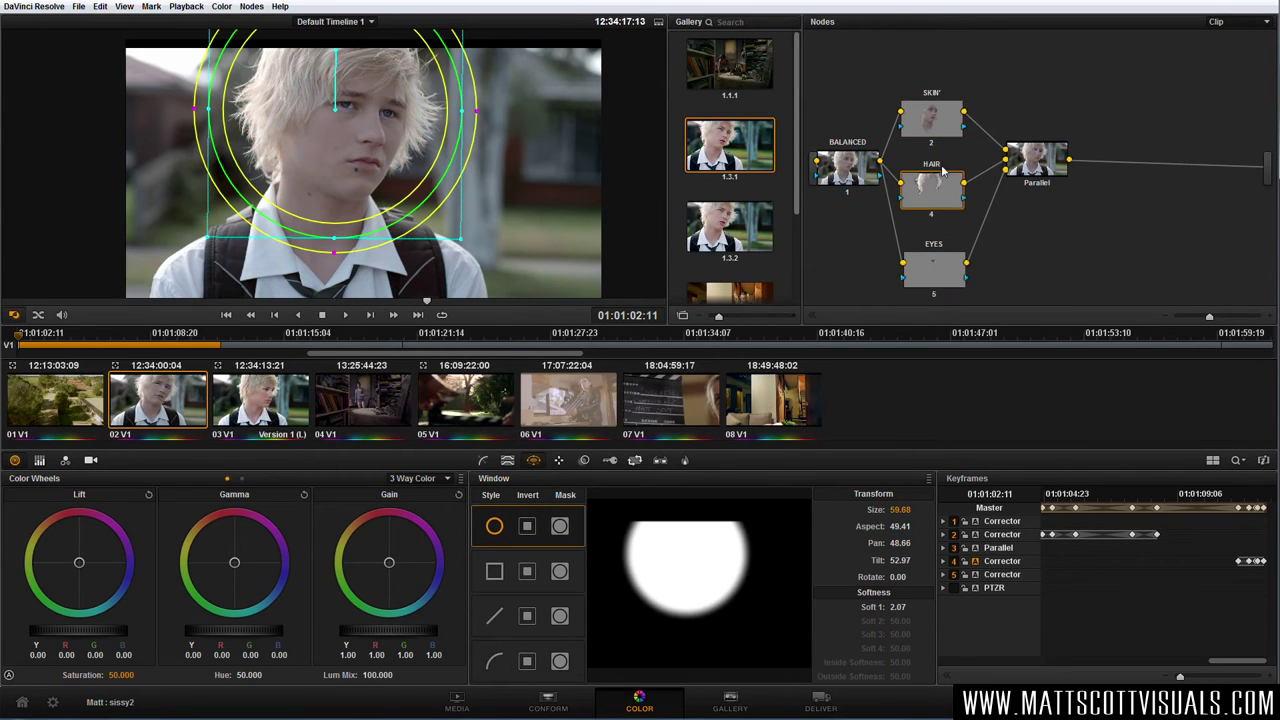
pyautogui.click(935, 276)
pyautogui.moveTo(933, 195); pyautogui.dragTo(930, 200)
pyautogui.moveTo(927, 282); pyautogui.dragTo(927, 275)
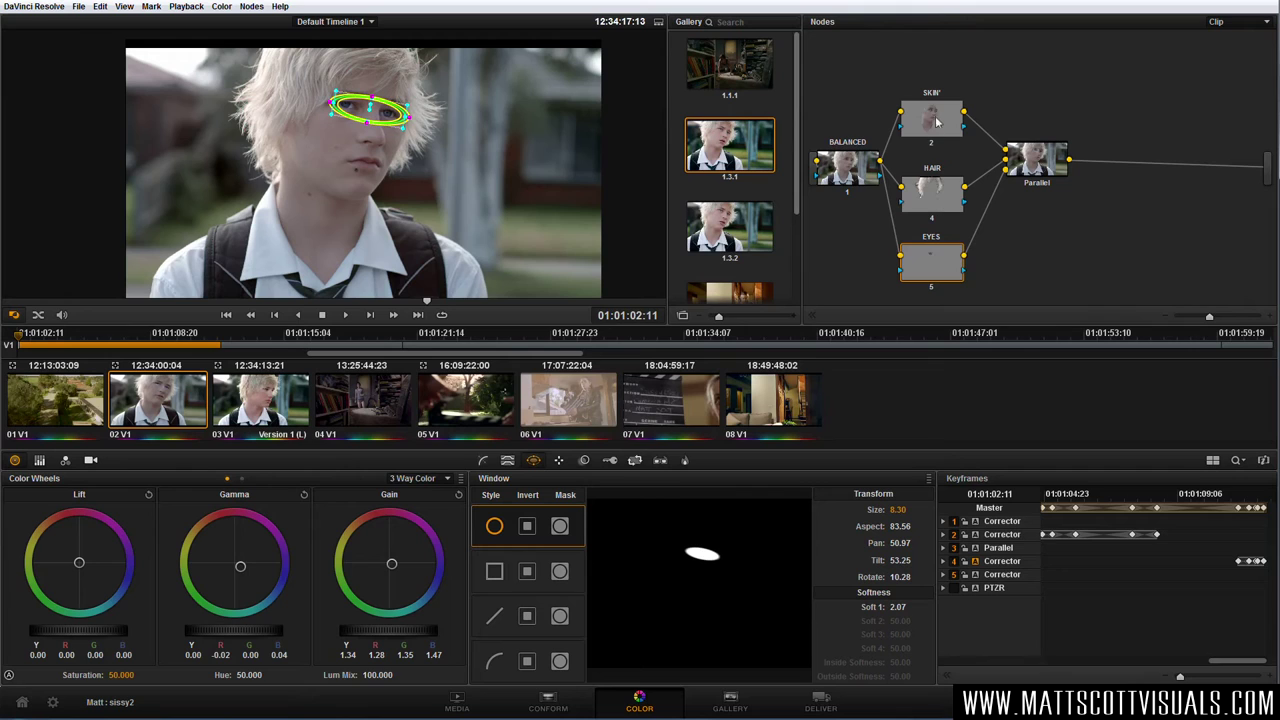
# - Move the Parallel mixer closer to its inputs and shift the SKIN, HAIR and EYES nodes upward to make room below
pyautogui.moveTo(1046, 176); pyautogui.dragTo(1008, 182)
pyautogui.rightClick(1025, 193)
pyautogui.click(1022, 193)
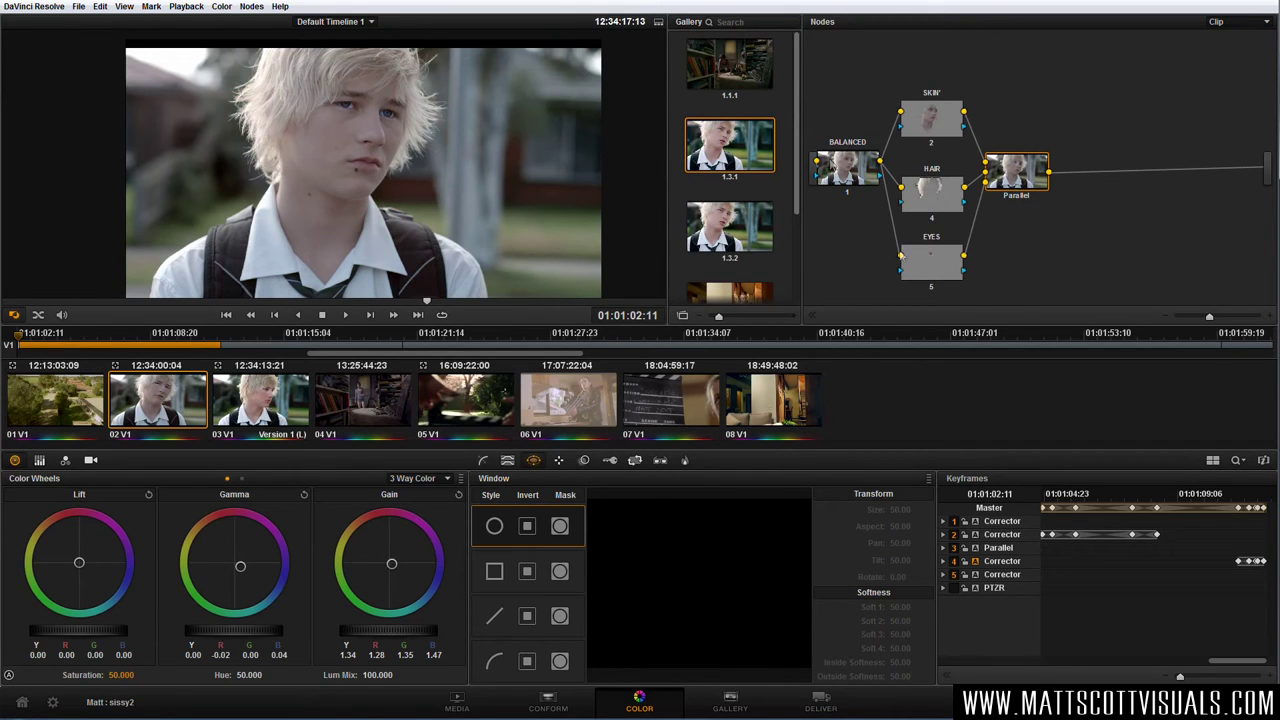
pyautogui.click(855, 164)
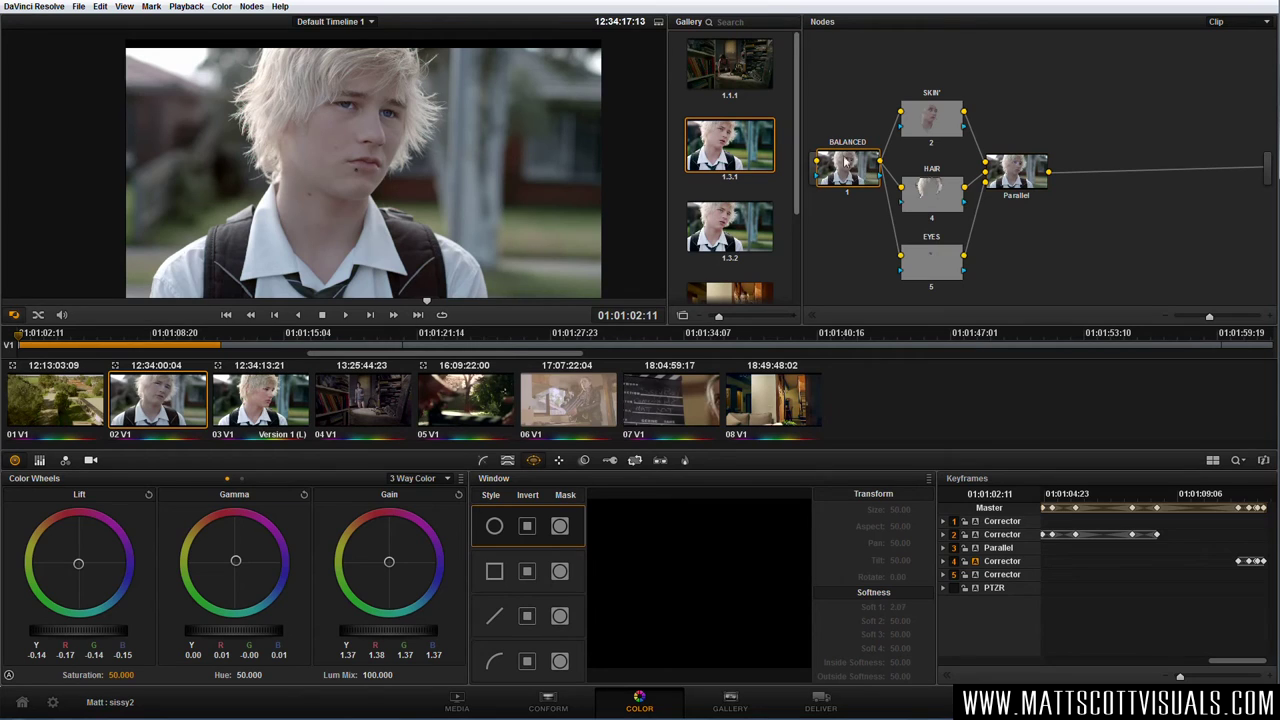
pyautogui.click(1020, 184)
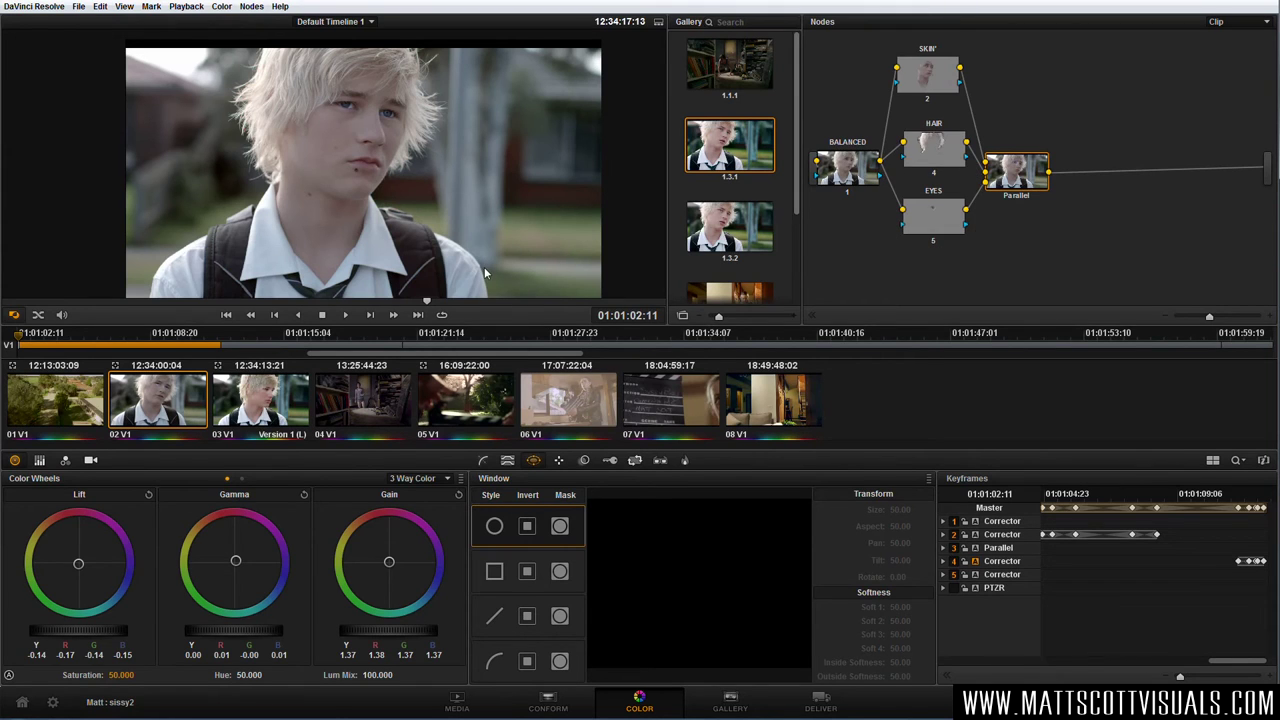
pyautogui.scroll(-2, 380, 256)
pyautogui.scroll(1, 372, 266)
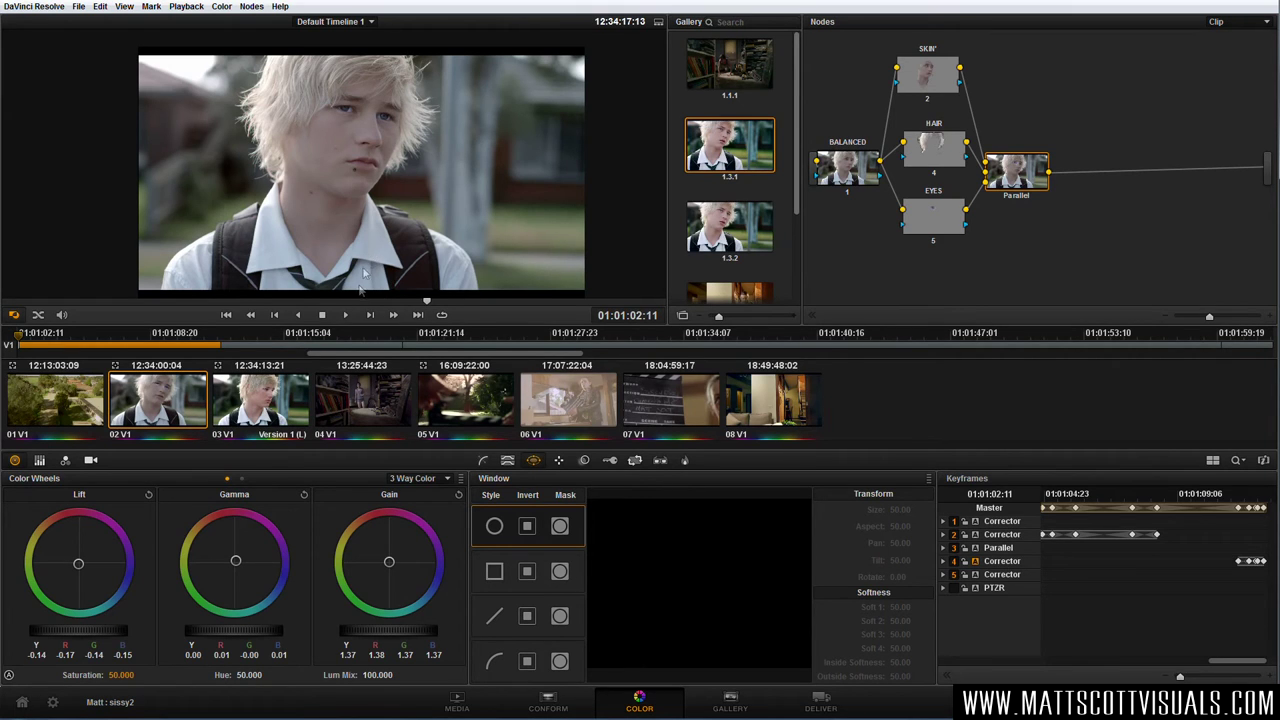
# - Add a fourth parallel node to the mixer, place it beneath the EYES node and label it SHIRT
pyautogui.click(941, 226)
pyautogui.click(940, 79)
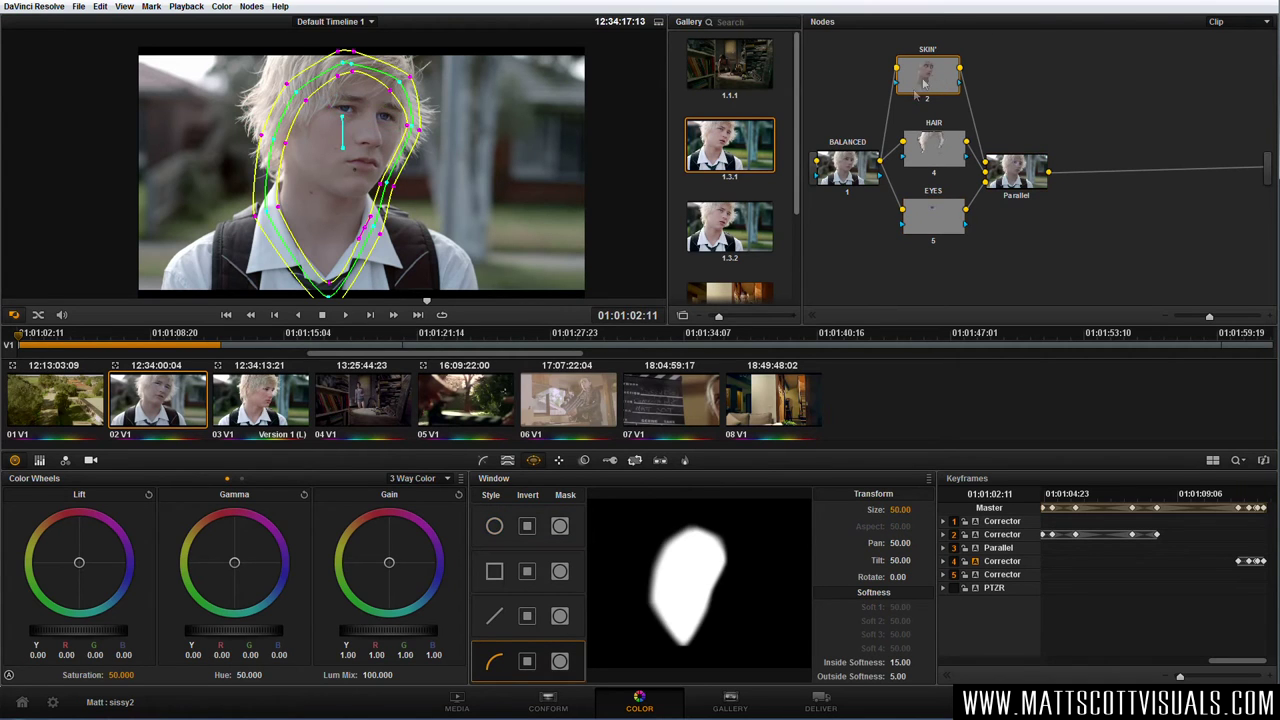
pyautogui.click(251, 6)
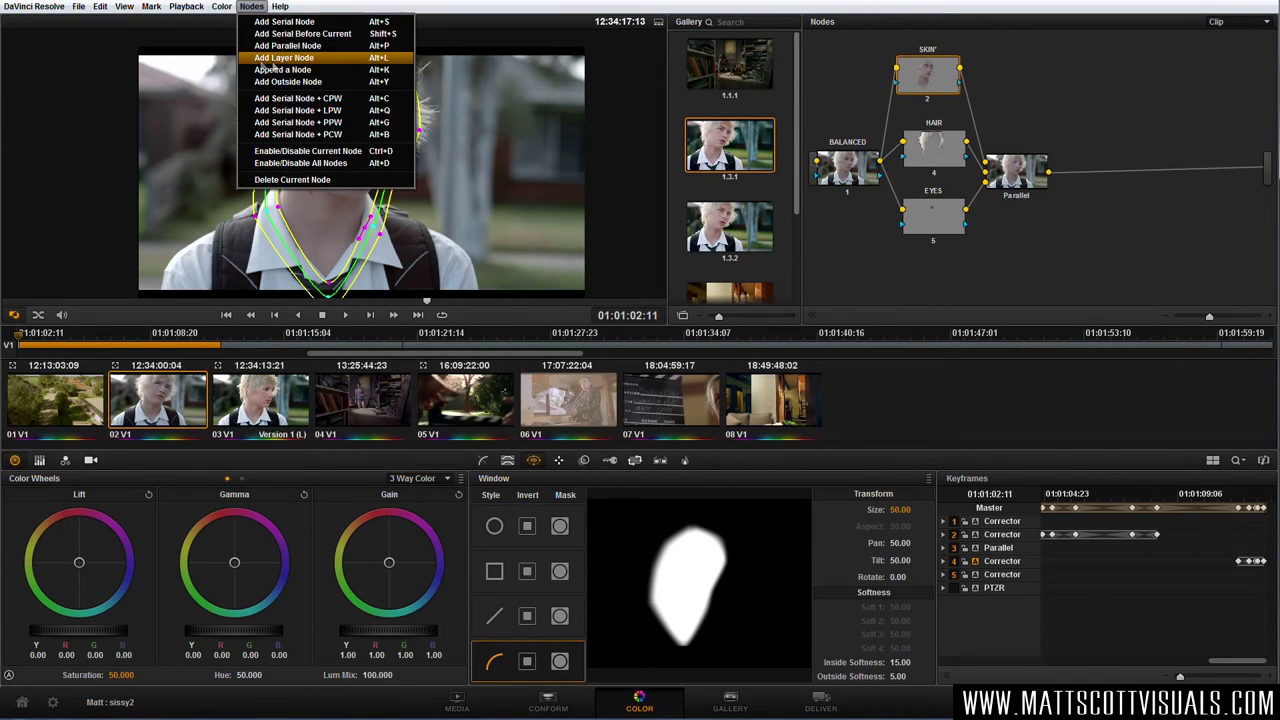
pyautogui.click(287, 46)
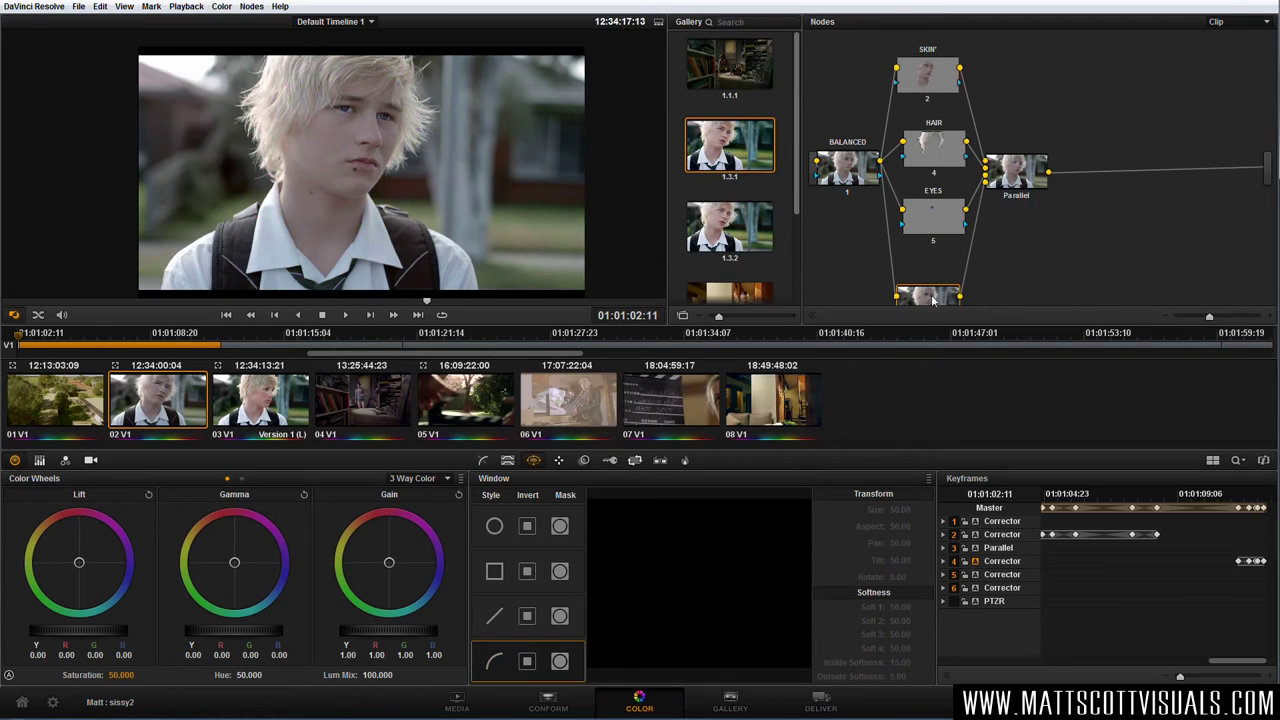
pyautogui.moveTo(936, 281); pyautogui.dragTo(938, 277)
pyautogui.rightClick(938, 277)
pyautogui.click(1006, 291)
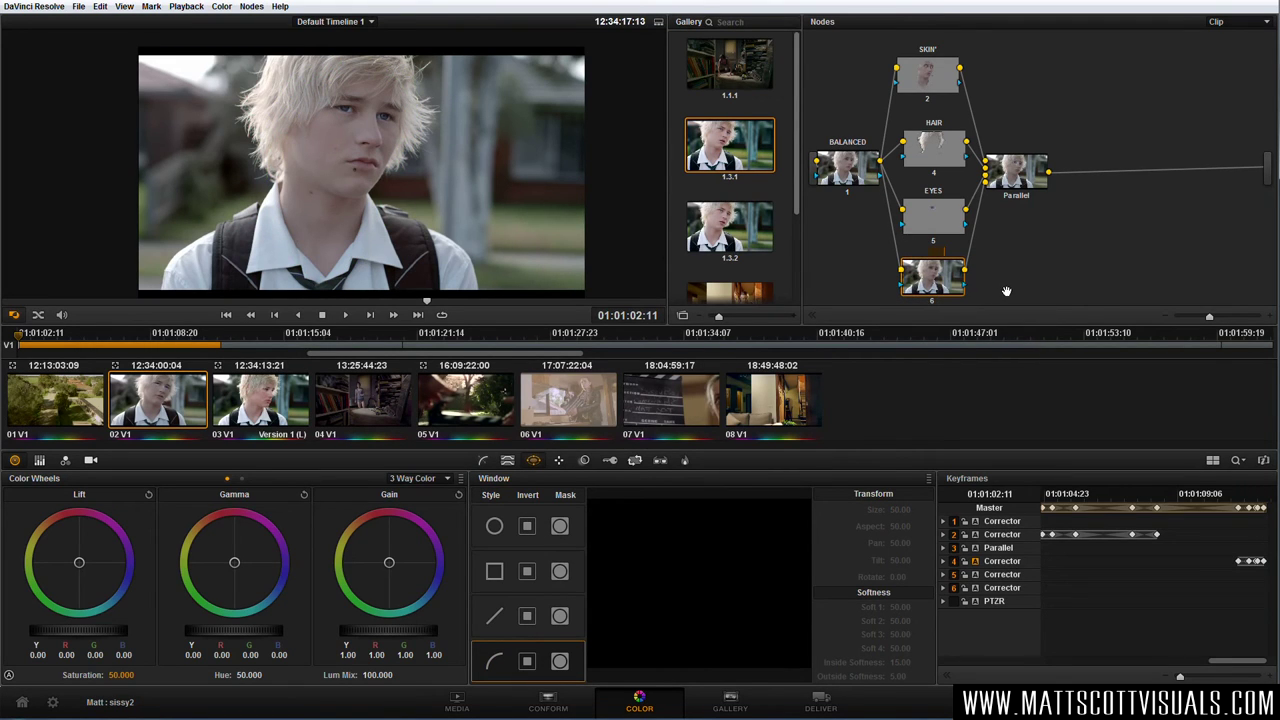
pyautogui.moveTo(920, 290); pyautogui.dragTo(920, 292)
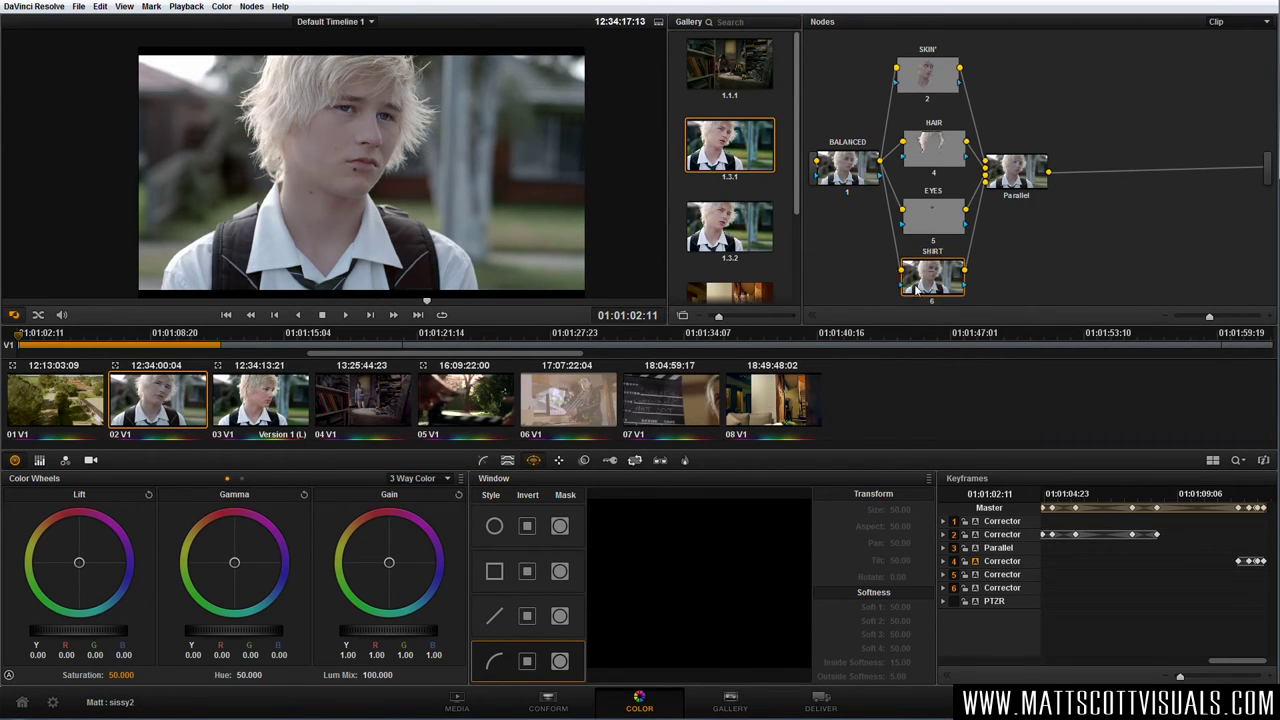
# - Sample the boy's white shirt with the HSL qualifier and raise the key's luminance high limit to 97.1
pyautogui.click(508, 461)
pyautogui.click(378, 244)
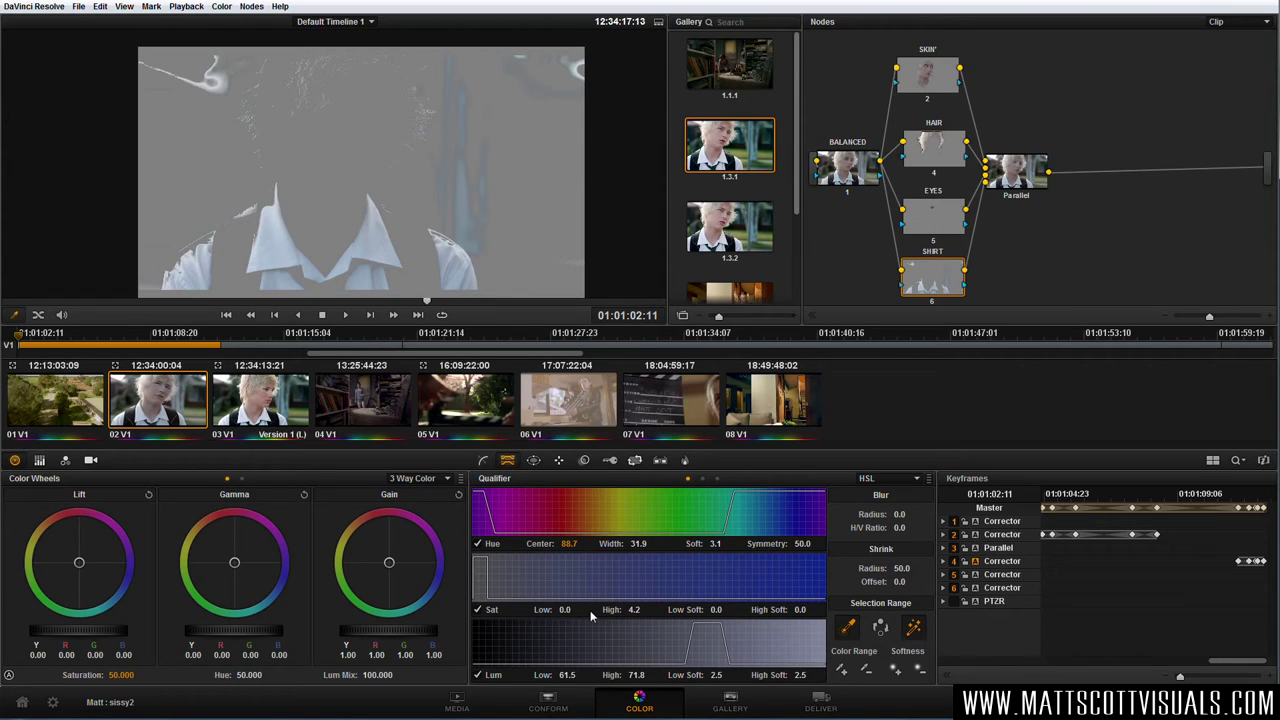
pyautogui.moveTo(650, 675); pyautogui.dragTo(650, 675)
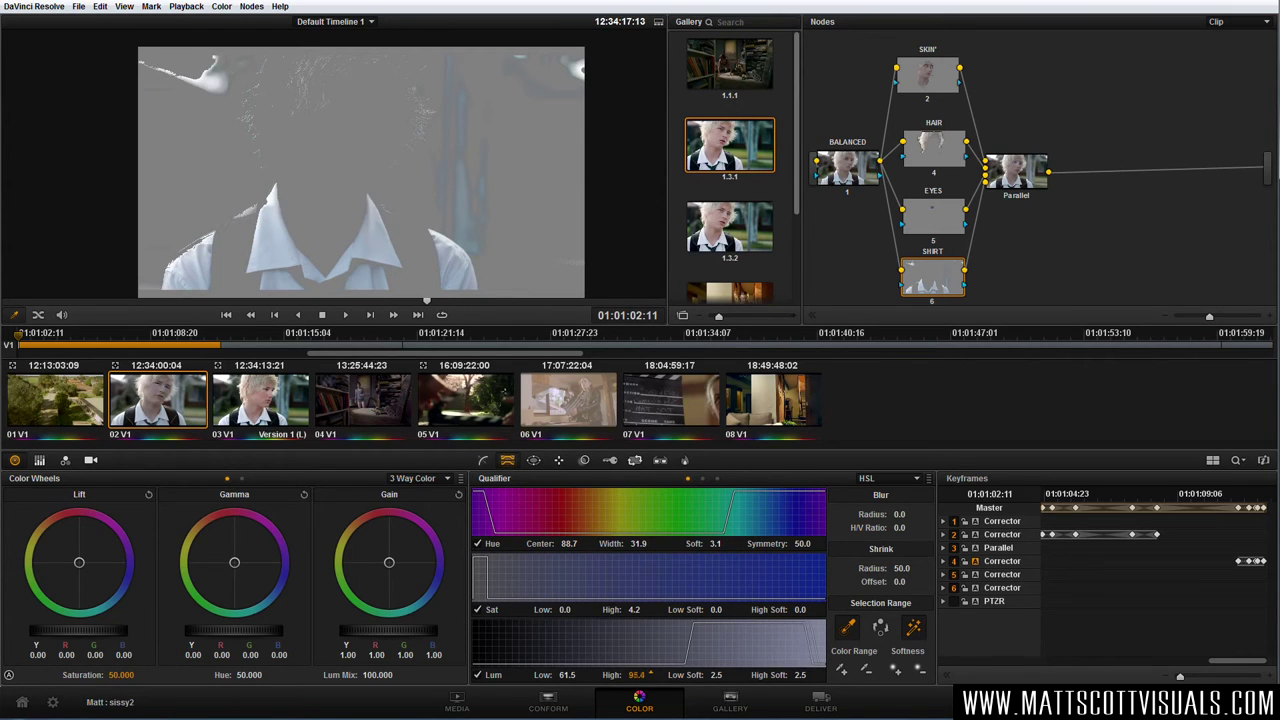
# - Compare the shirt selection with the hue qualifier on and off, and leave the hue qualifier off
pyautogui.click(478, 544)
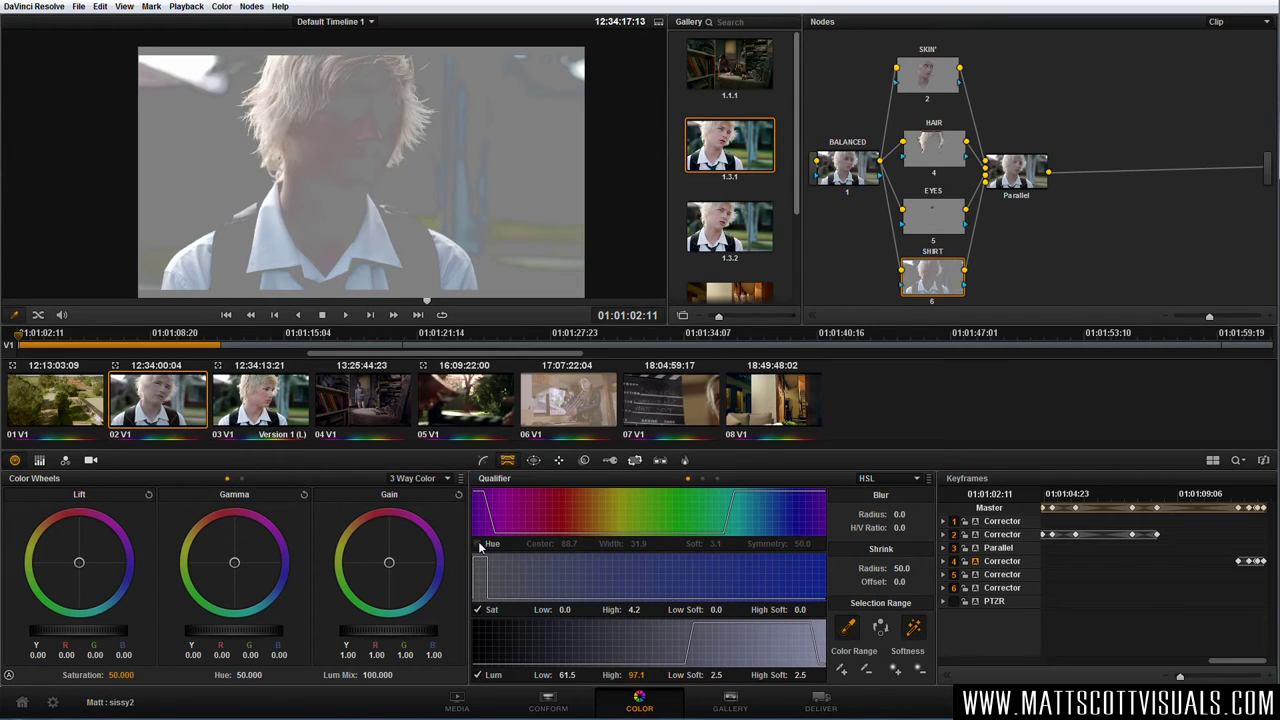
pyautogui.click(478, 544)
pyautogui.click(478, 544)
pyautogui.click(478, 544)
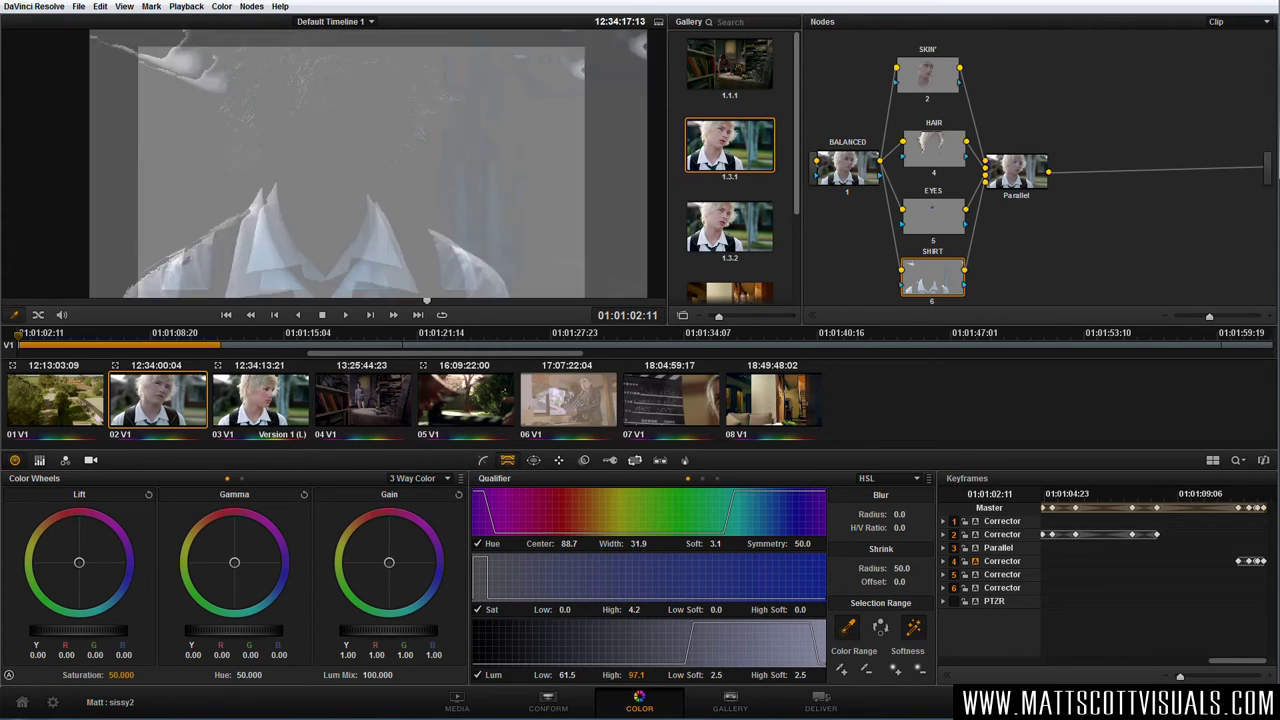
pyautogui.click(478, 544)
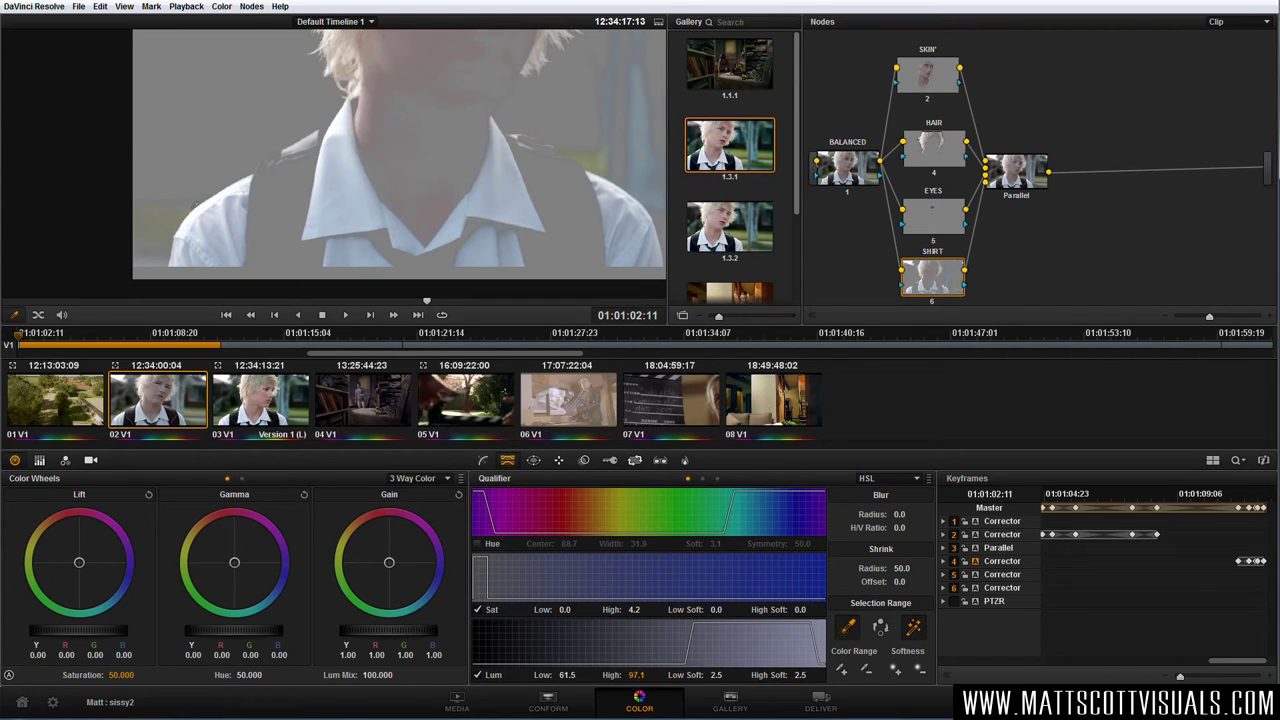
# - Refine the shirt key's luminance range to low 60.4 and high 100 with high softness 0
pyautogui.scroll(-1, 463, 188)
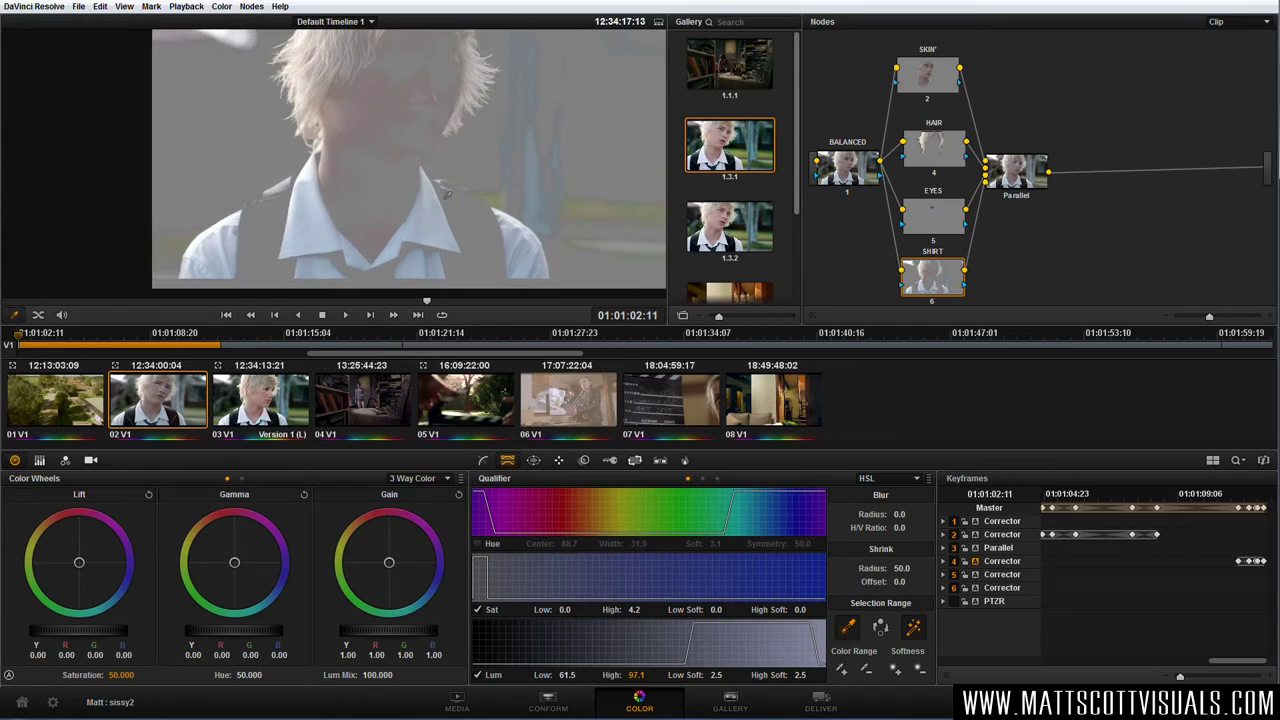
pyautogui.scroll(-1, 463, 188)
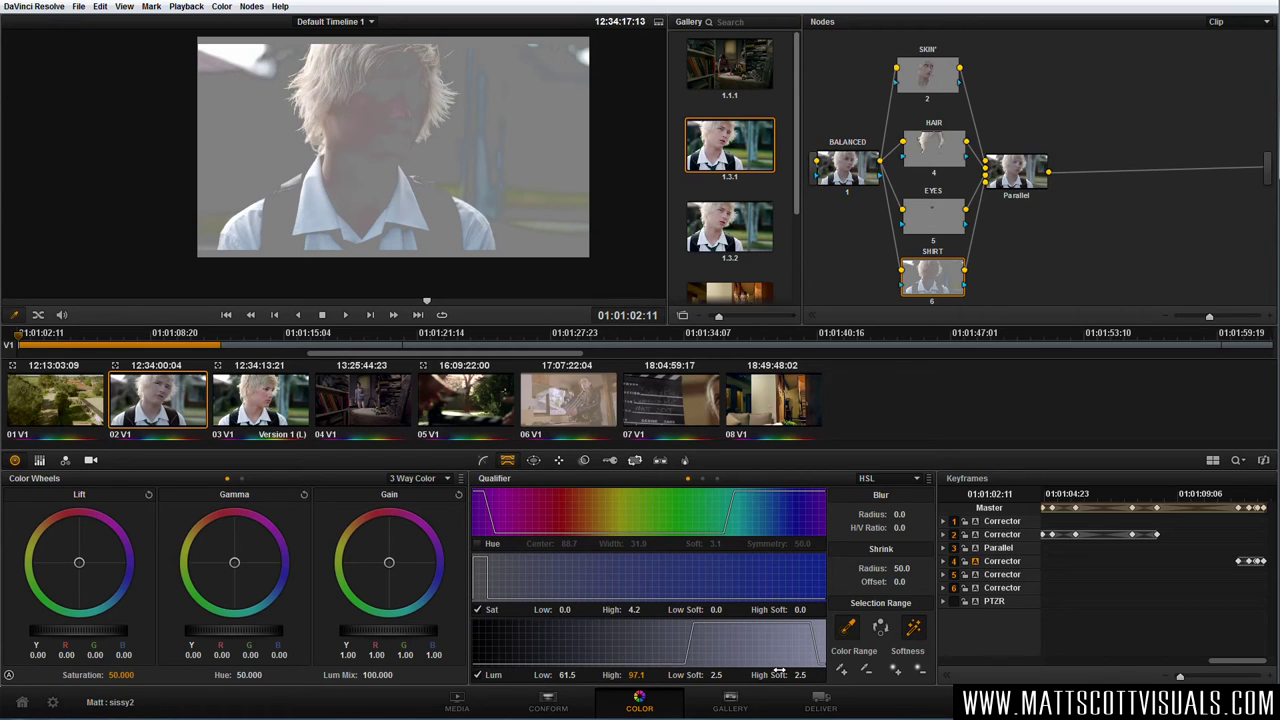
pyautogui.moveTo(637, 675); pyautogui.dragTo(650, 675)
pyautogui.moveTo(567, 675); pyautogui.dragTo(560, 675)
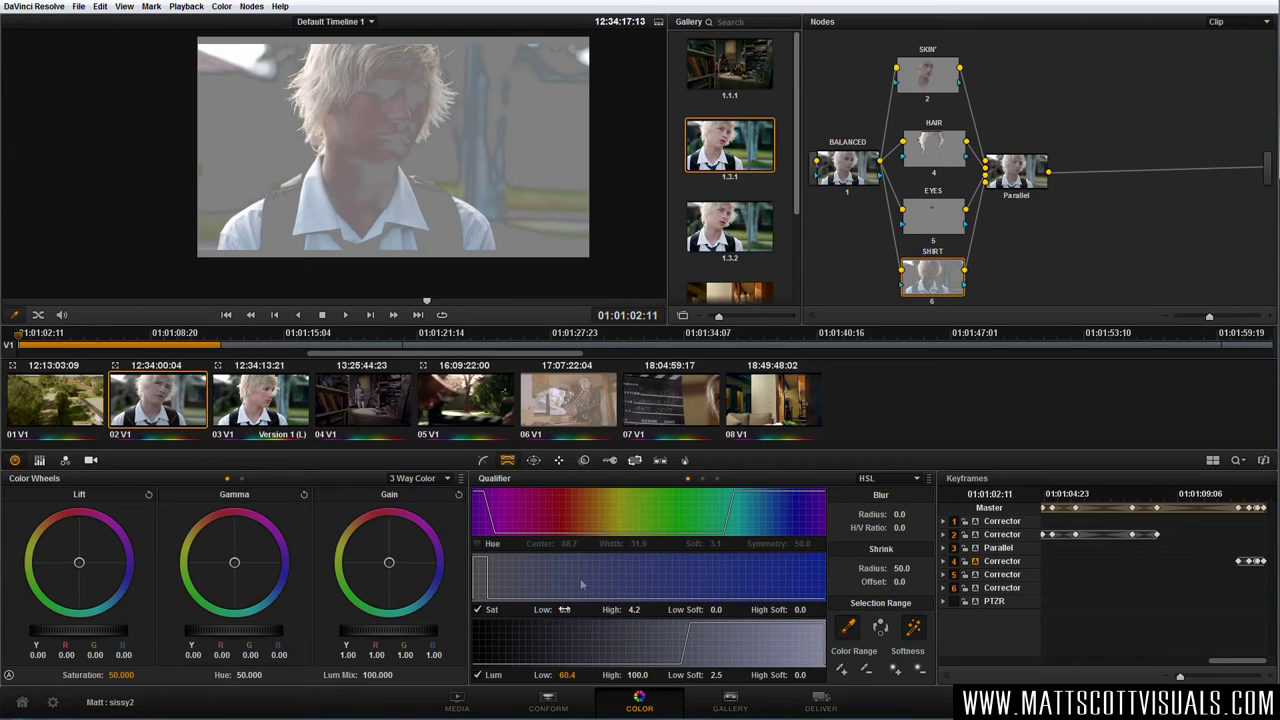
# - Draw a closed custom curve window around the shirt, dipping between the collars below the neck, and pull in its point beside the neck
pyautogui.click(534, 460)
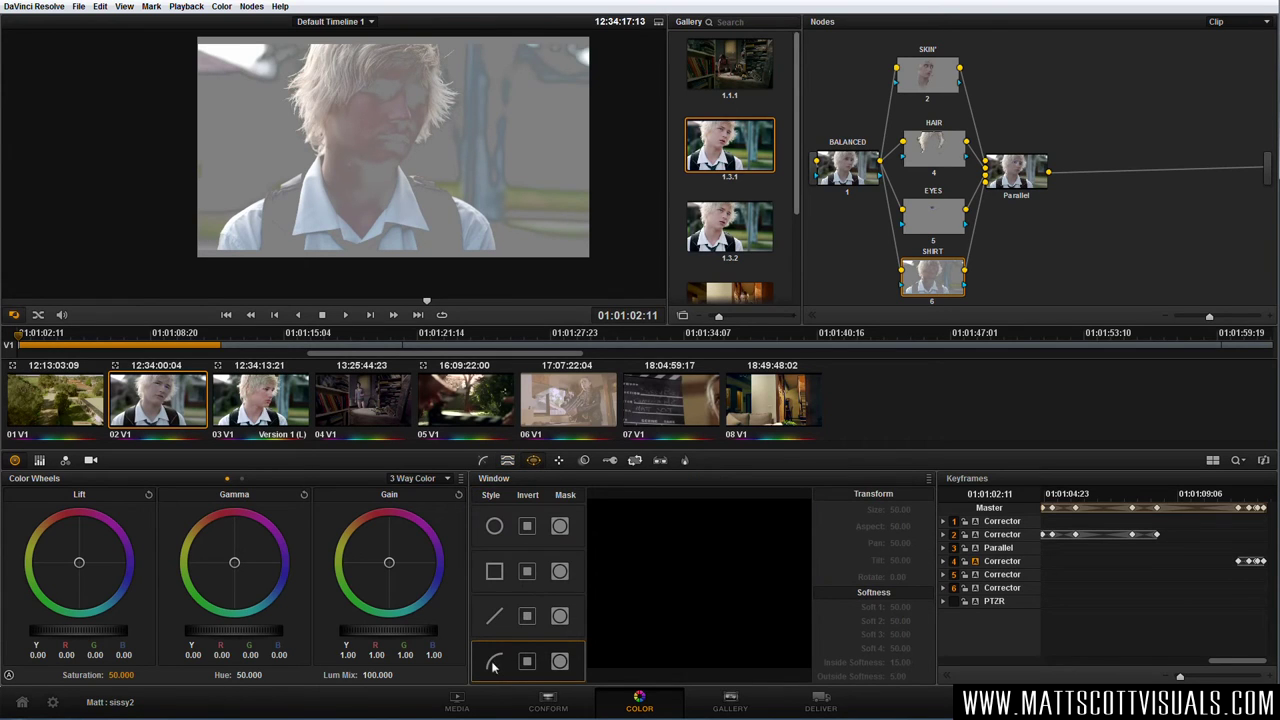
pyautogui.click(493, 664)
pyautogui.click(208, 250)
pyautogui.click(233, 204)
pyautogui.click(316, 145)
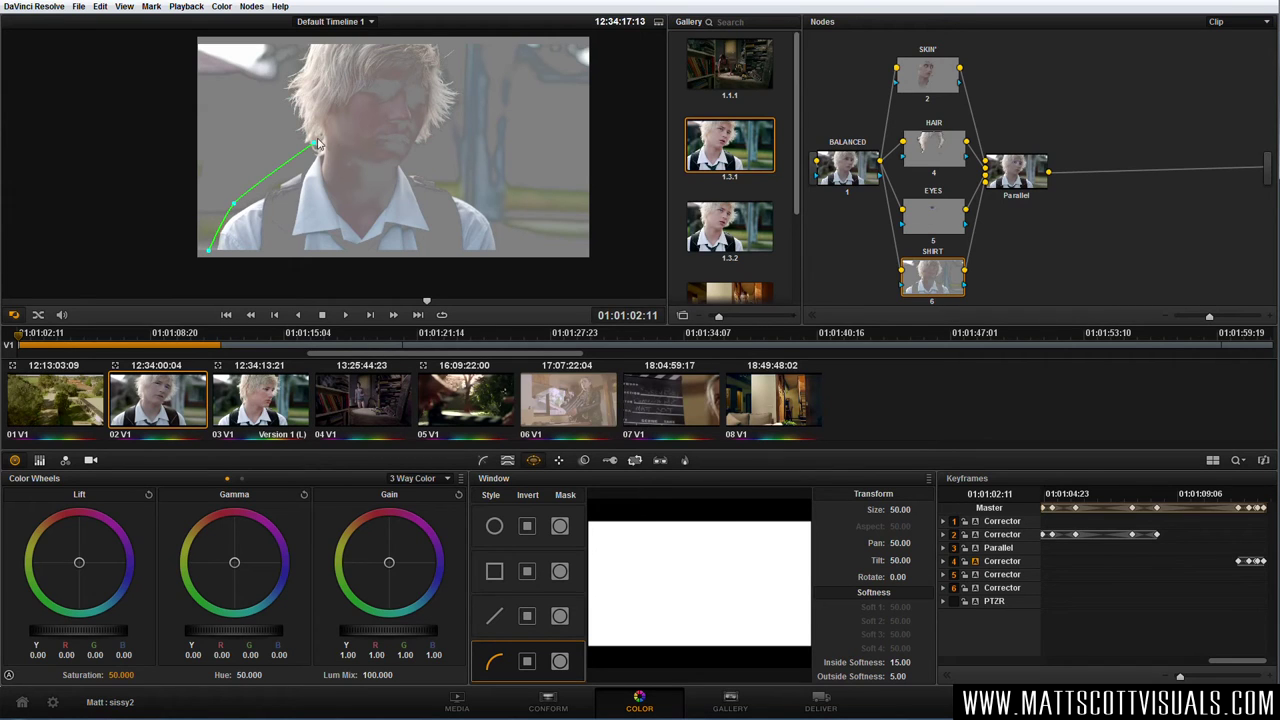
pyautogui.click(334, 168)
pyautogui.click(357, 215)
pyautogui.click(393, 158)
pyautogui.click(430, 165)
pyautogui.click(499, 222)
pyautogui.click(504, 270)
pyautogui.click(208, 252)
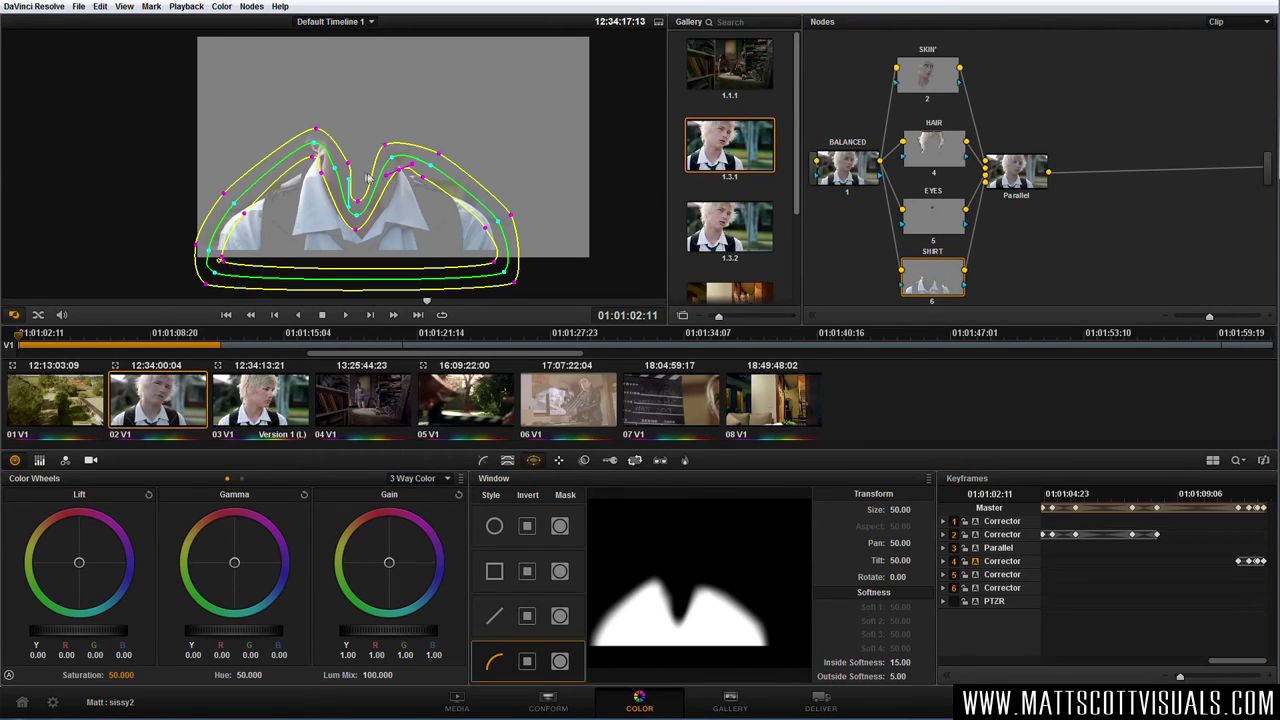
pyautogui.moveTo(334, 172); pyautogui.dragTo(322, 155)
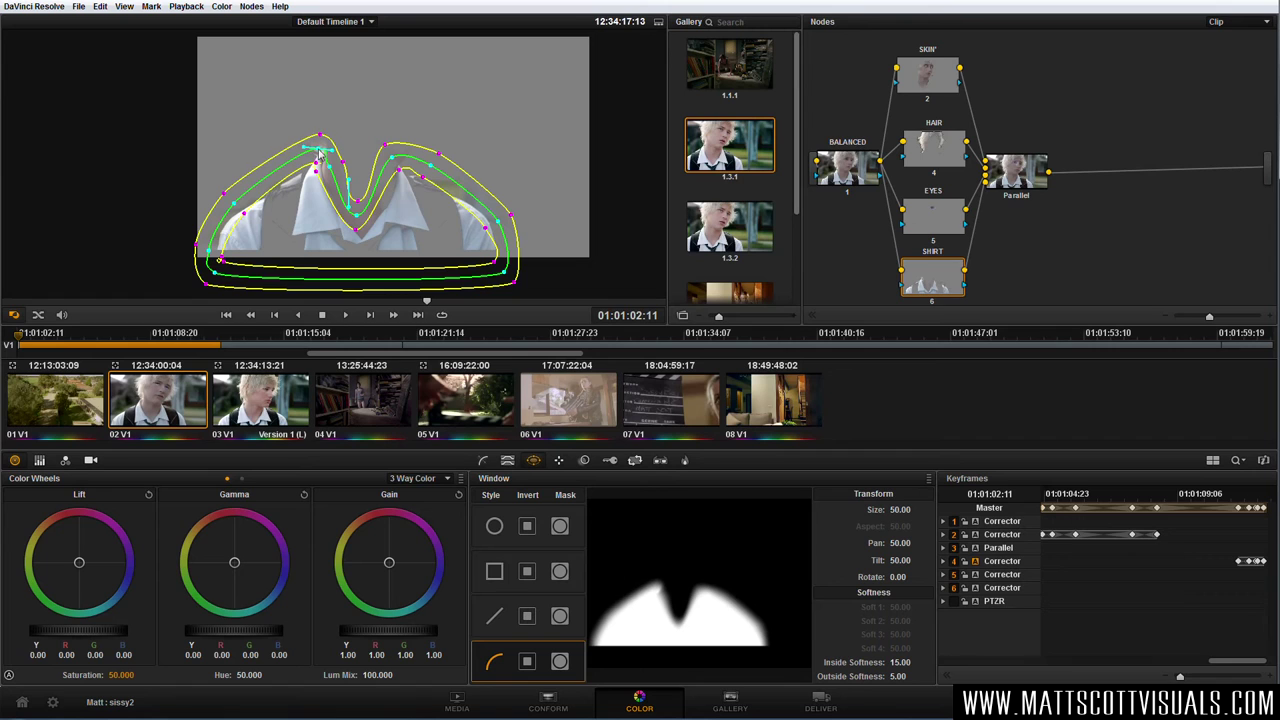
# - Blur the shirt key with radius 43.9, and re-enable the hue qualifier with center 85.6 and adjusted softness
pyautogui.click(507, 461)
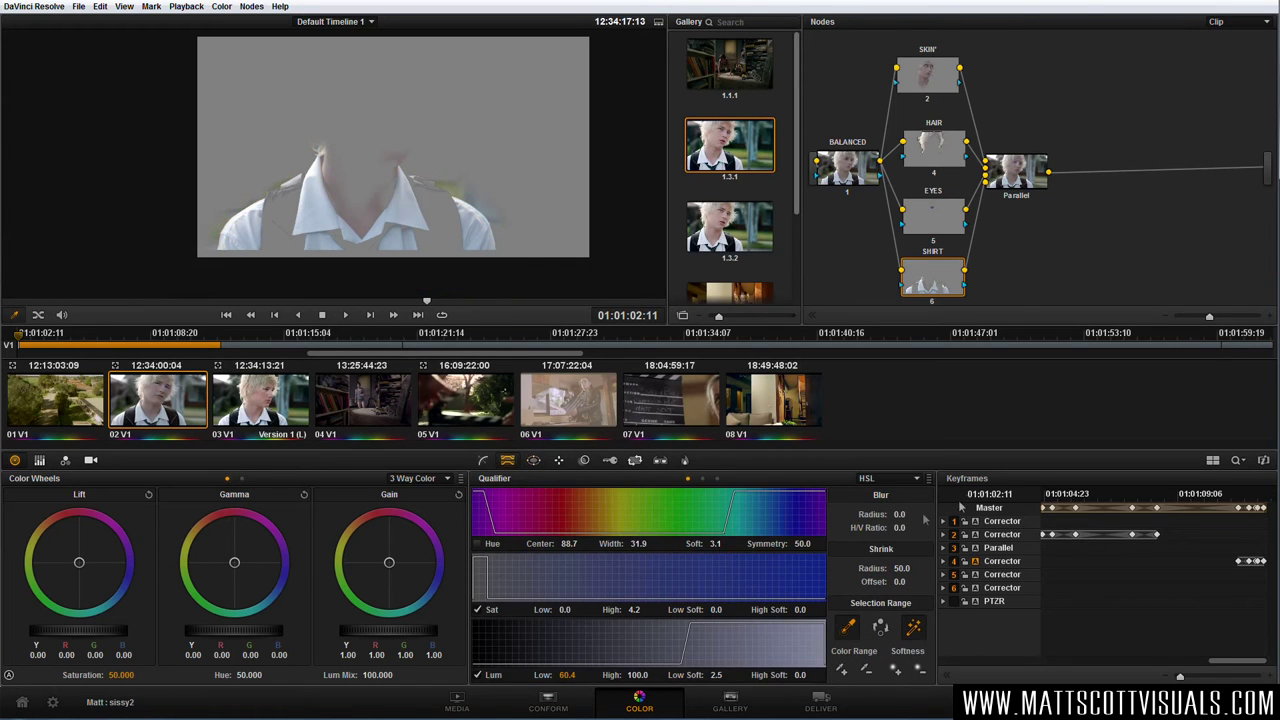
pyautogui.moveTo(903, 514); pyautogui.dragTo(898, 514)
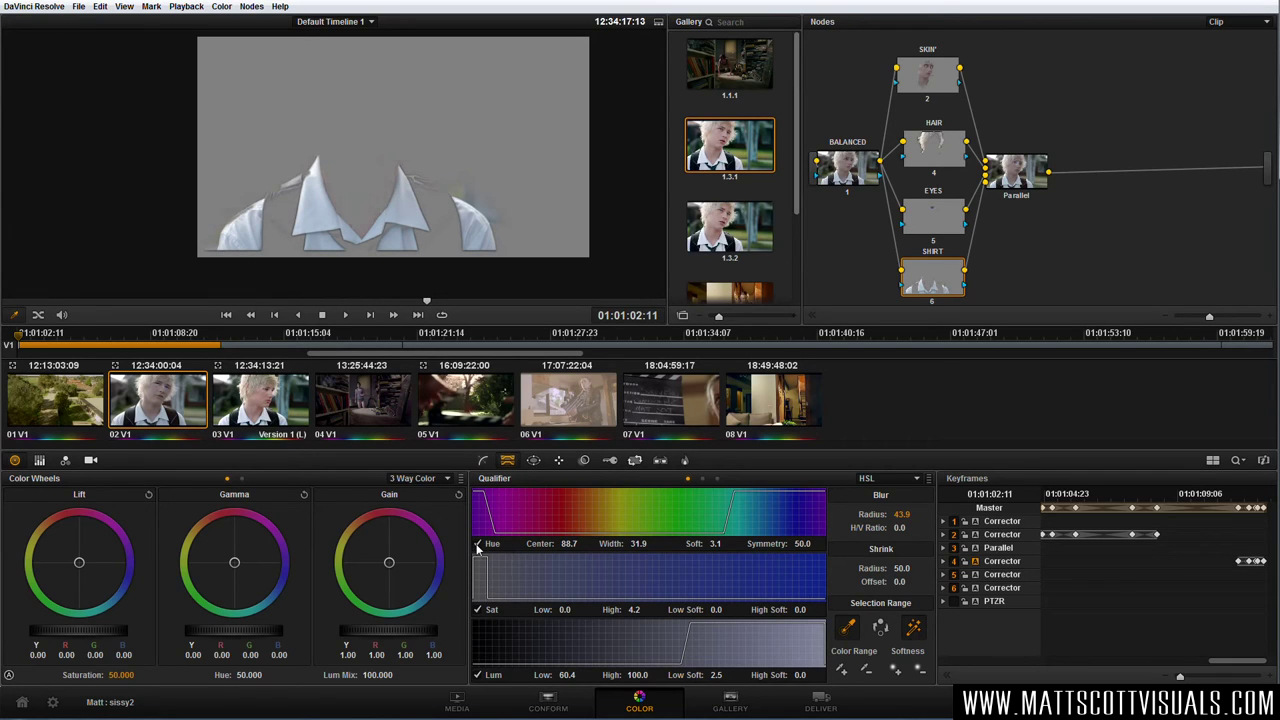
pyautogui.moveTo(560, 543); pyautogui.dragTo(586, 540)
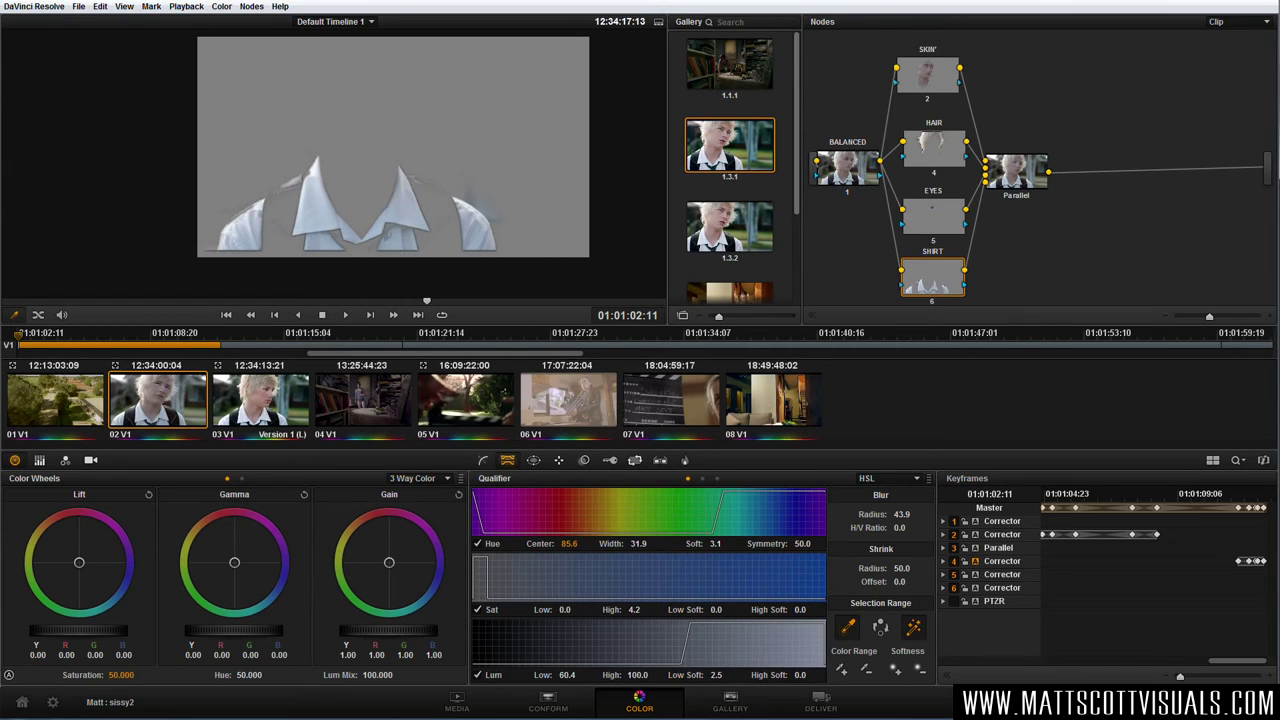
pyautogui.moveTo(720, 543); pyautogui.dragTo(731, 544)
# - Track the shirt window forward through the shot, then backward from the frame where it was drawn
pyautogui.click(559, 461)
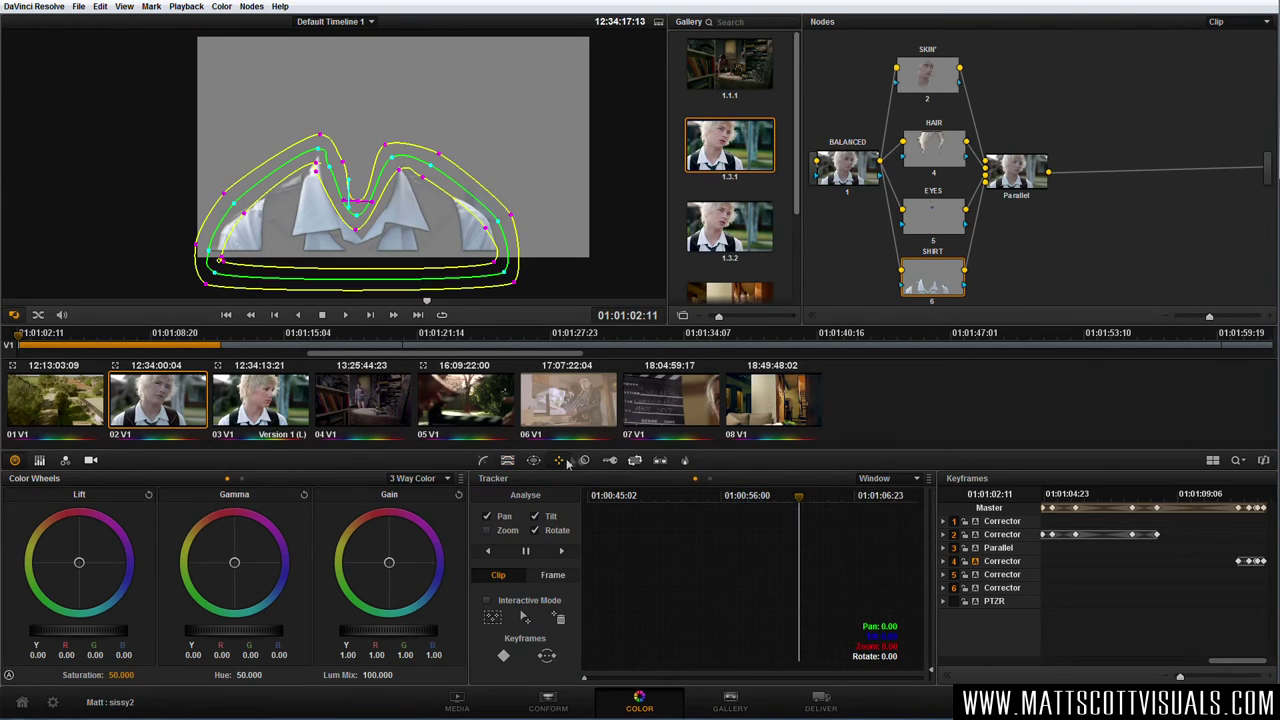
pyautogui.click(562, 552)
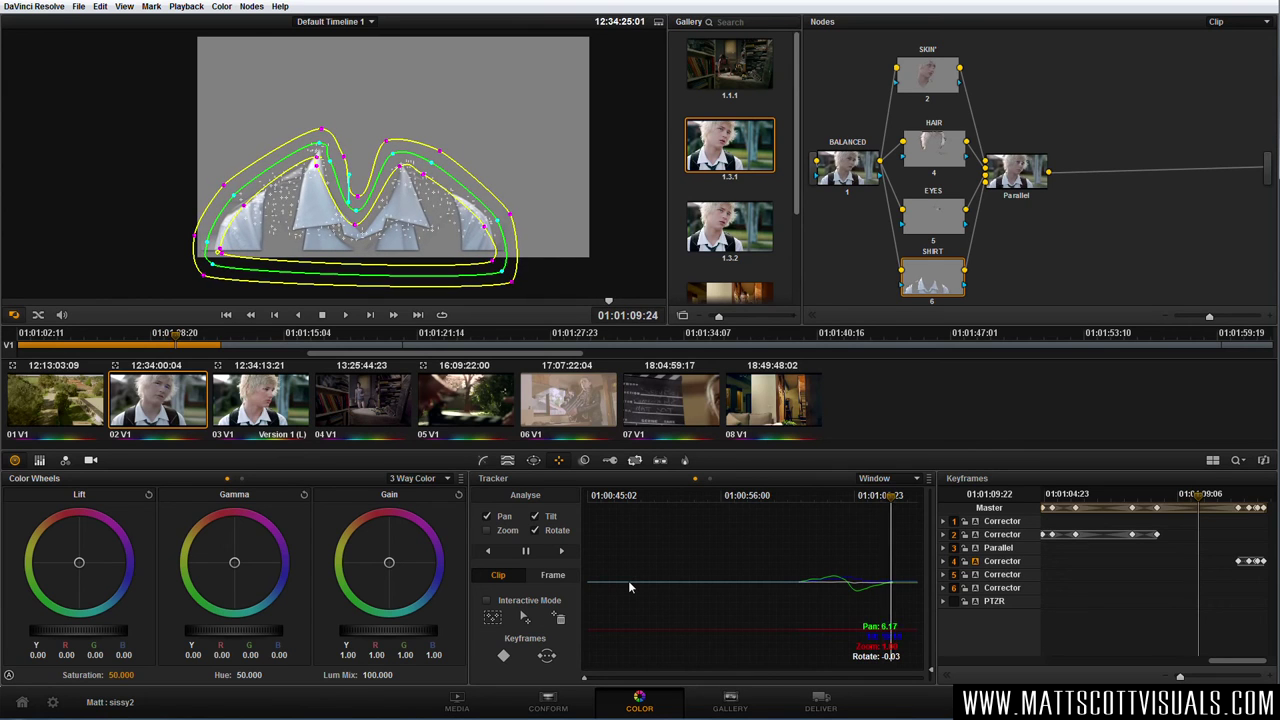
pyautogui.click(526, 552)
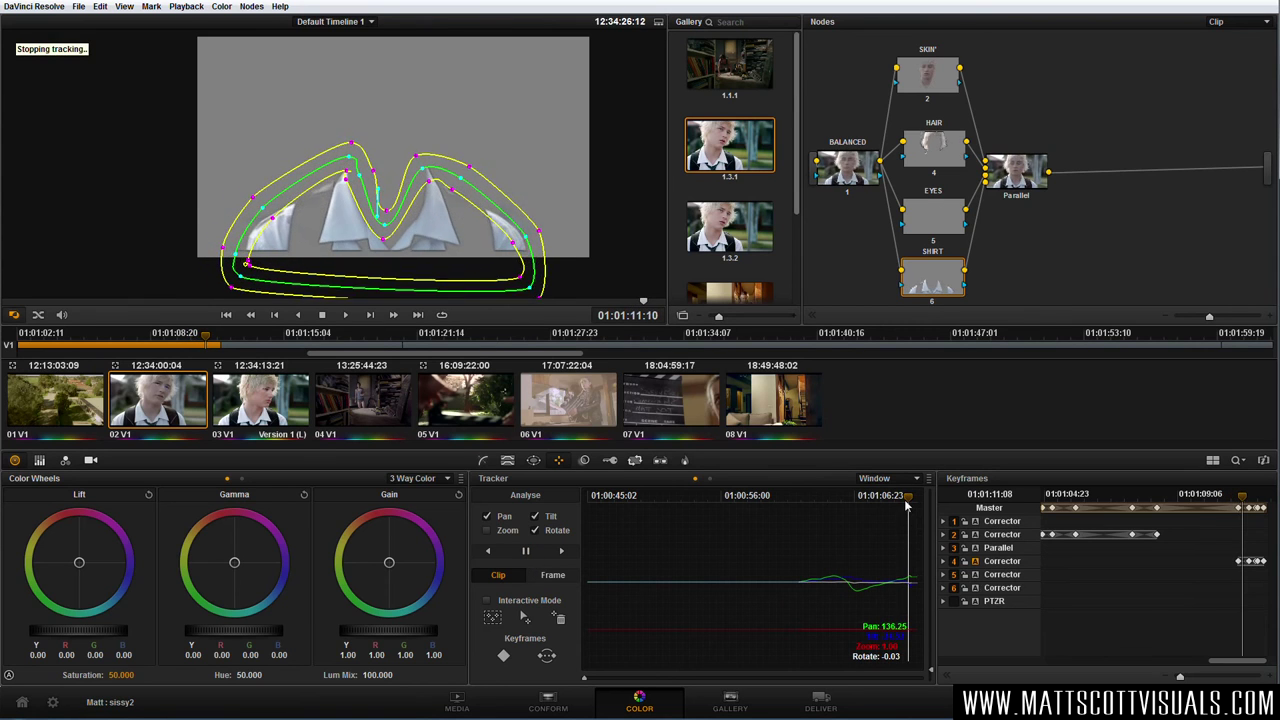
pyautogui.moveTo(907, 507); pyautogui.dragTo(800, 512)
pyautogui.click(488, 552)
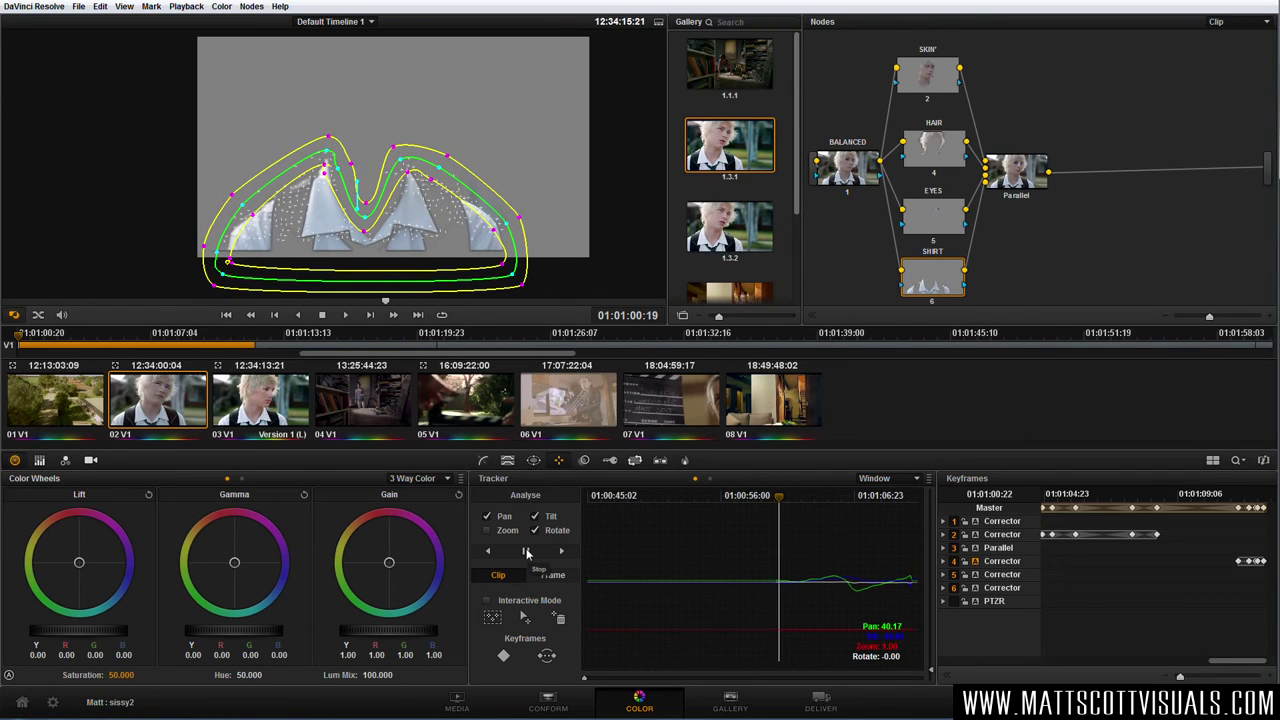
pyautogui.click(527, 553)
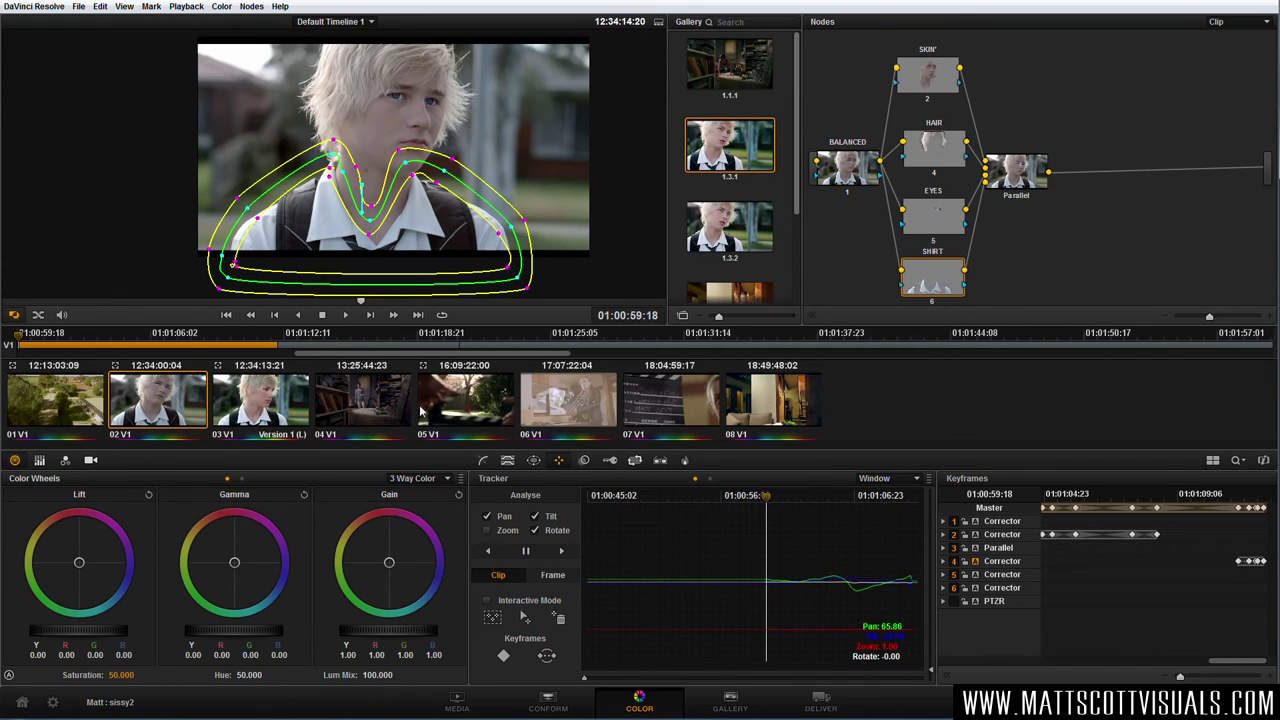
# - Reset the gamma and gain of the EYES node to neutral and show the custom curves
pyautogui.click(948, 222)
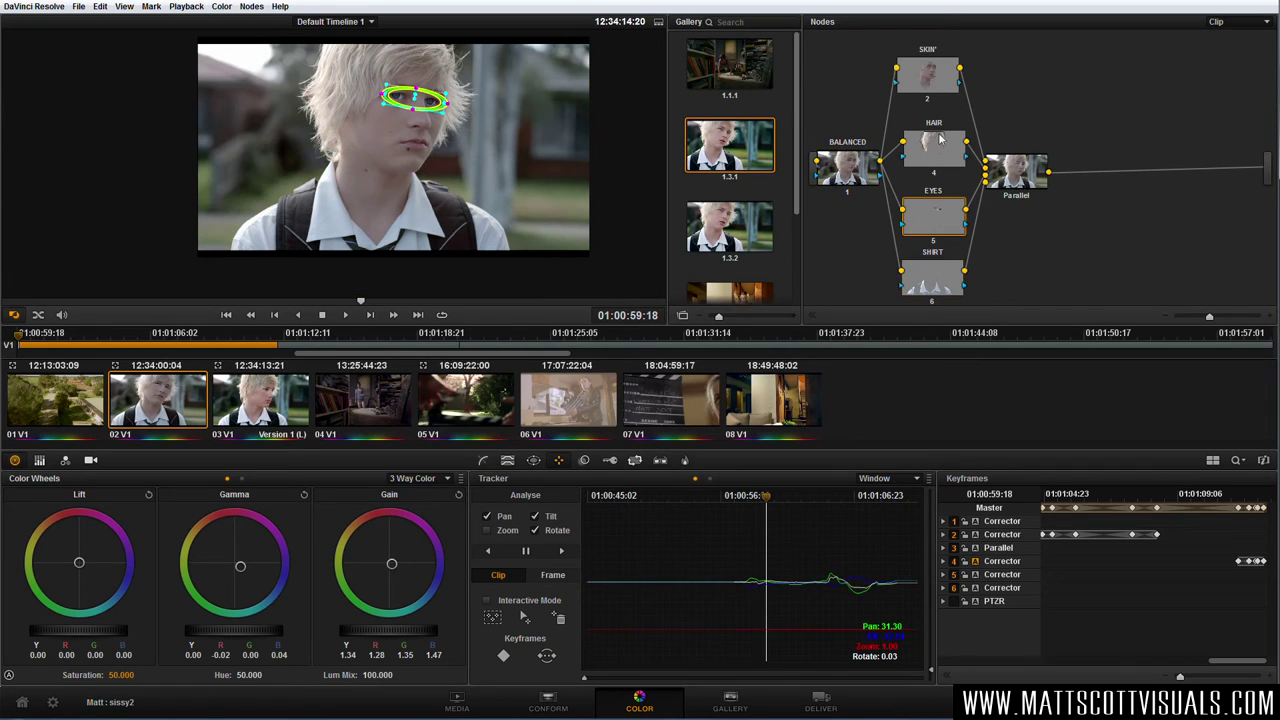
pyautogui.click(1027, 183)
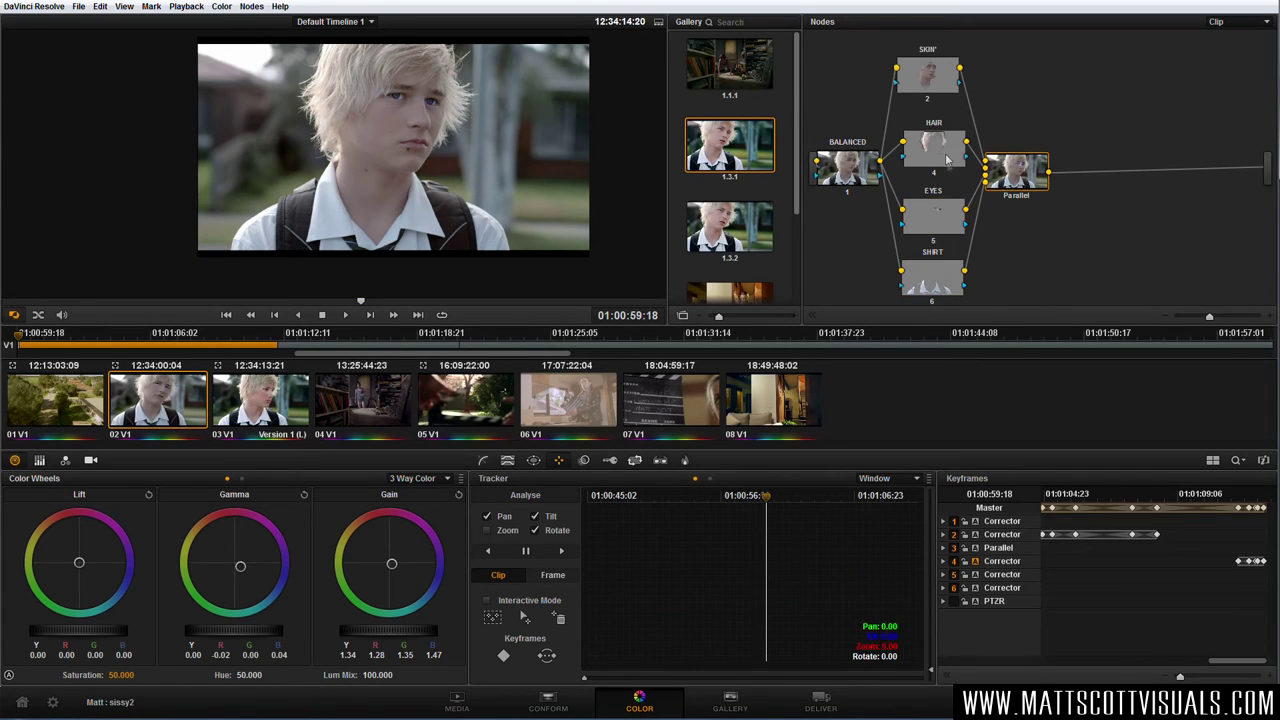
pyautogui.click(936, 220)
pyautogui.click(304, 494)
pyautogui.click(458, 494)
pyautogui.click(484, 461)
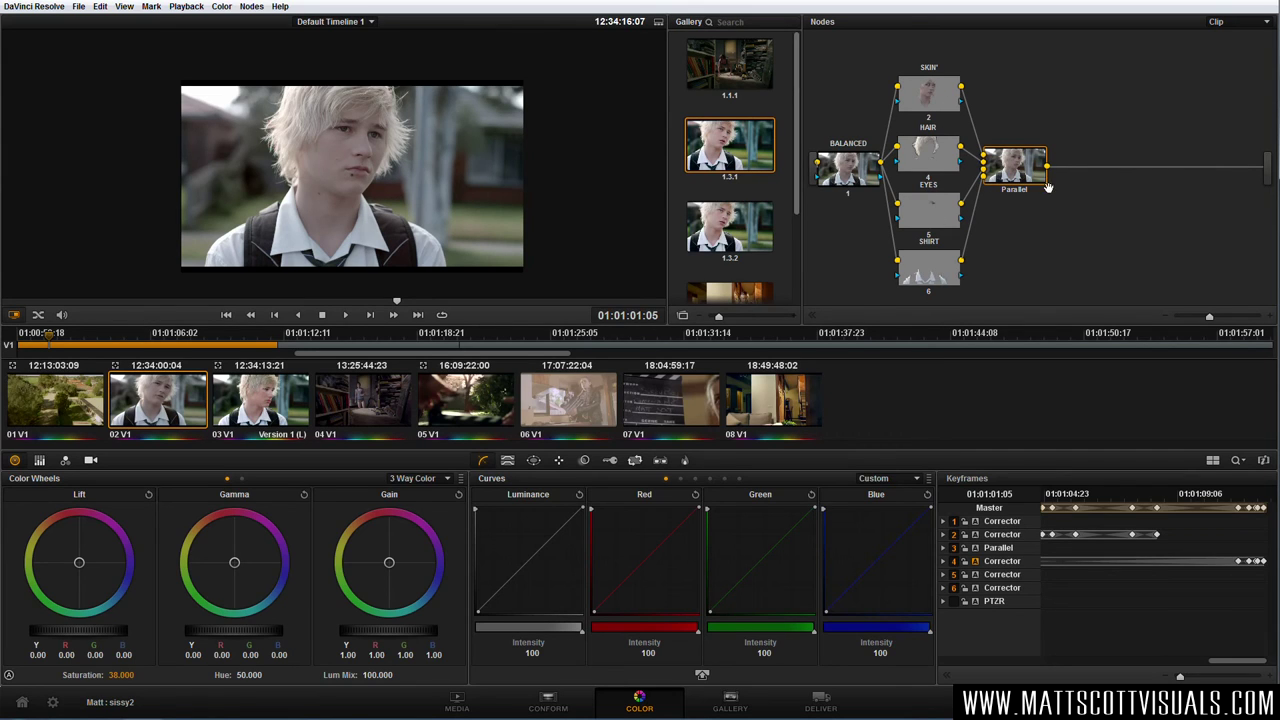
# - Add a serial node after the Parallel mixer and label it "contrast"
pyautogui.hotkey('alt', 's')
pyautogui.rightClick(1095, 178)
pyautogui.click(1110, 184)
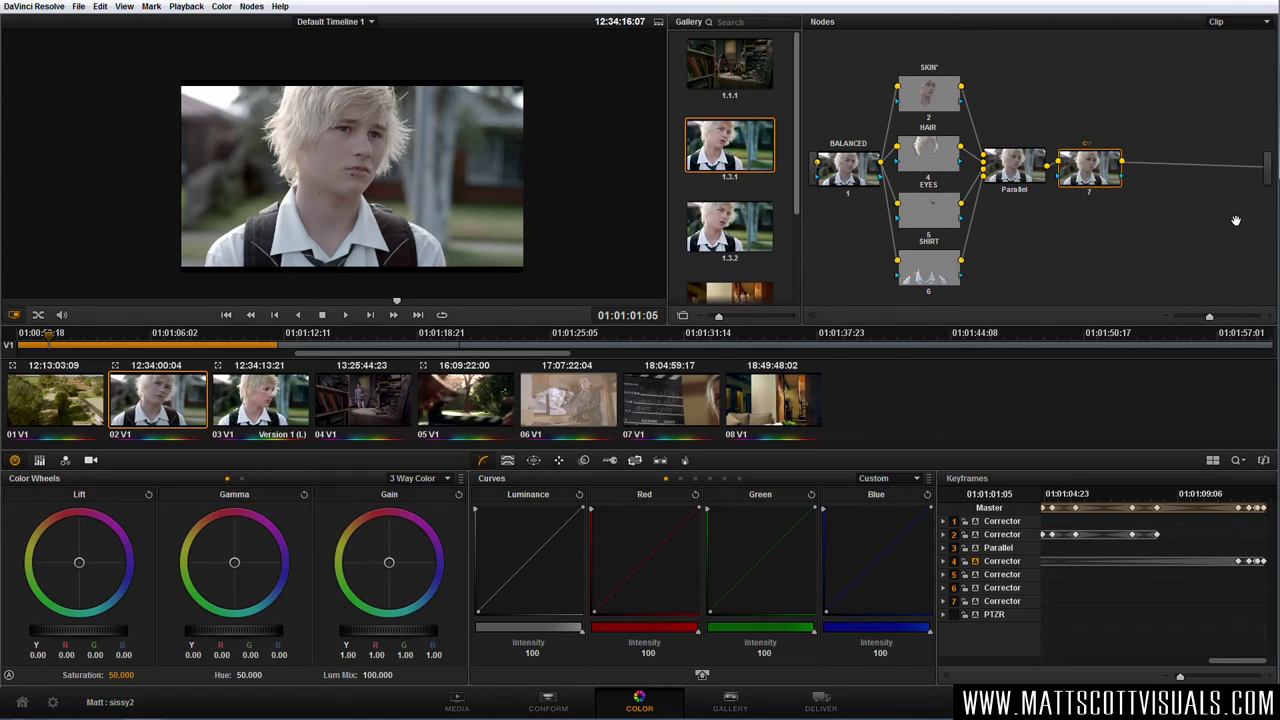
pyautogui.write('contrast')
pyautogui.press('Return')
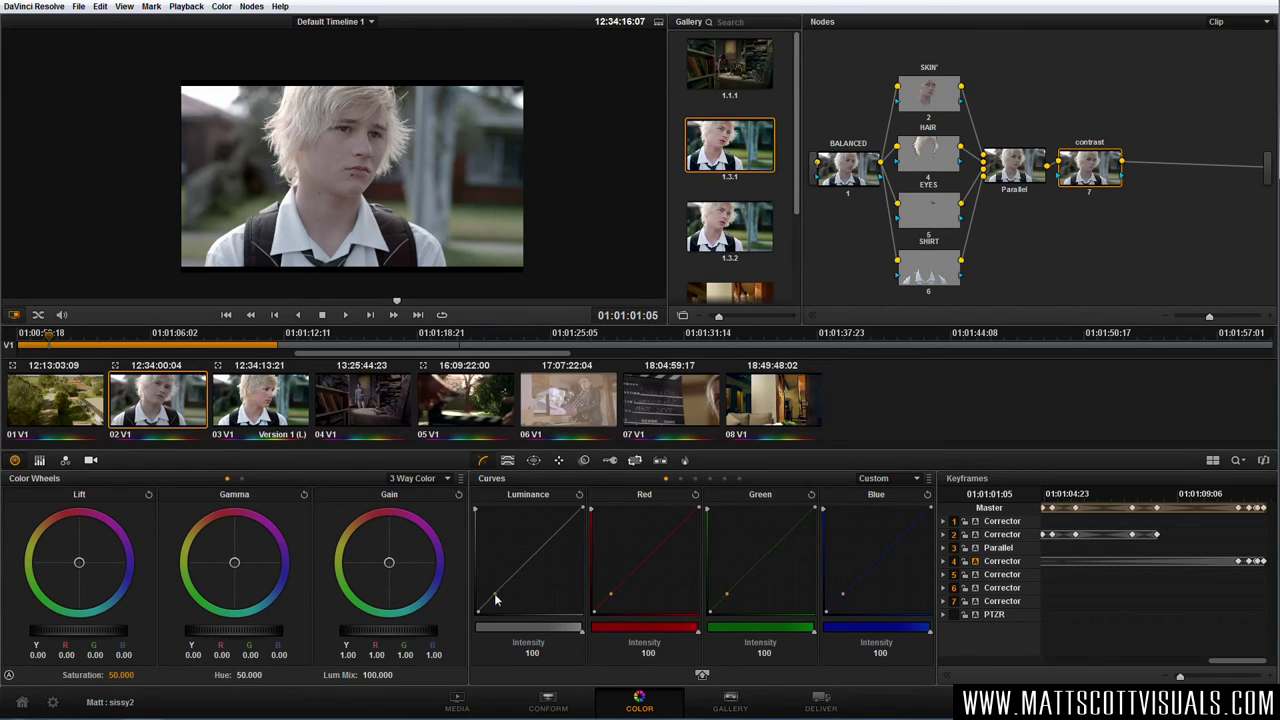
# - Shape the contrast node's luminance curve into a gentle S-curve, with a point low in the shadows and the upper midtones lifted
pyautogui.moveTo(494, 596); pyautogui.dragTo(489, 609)
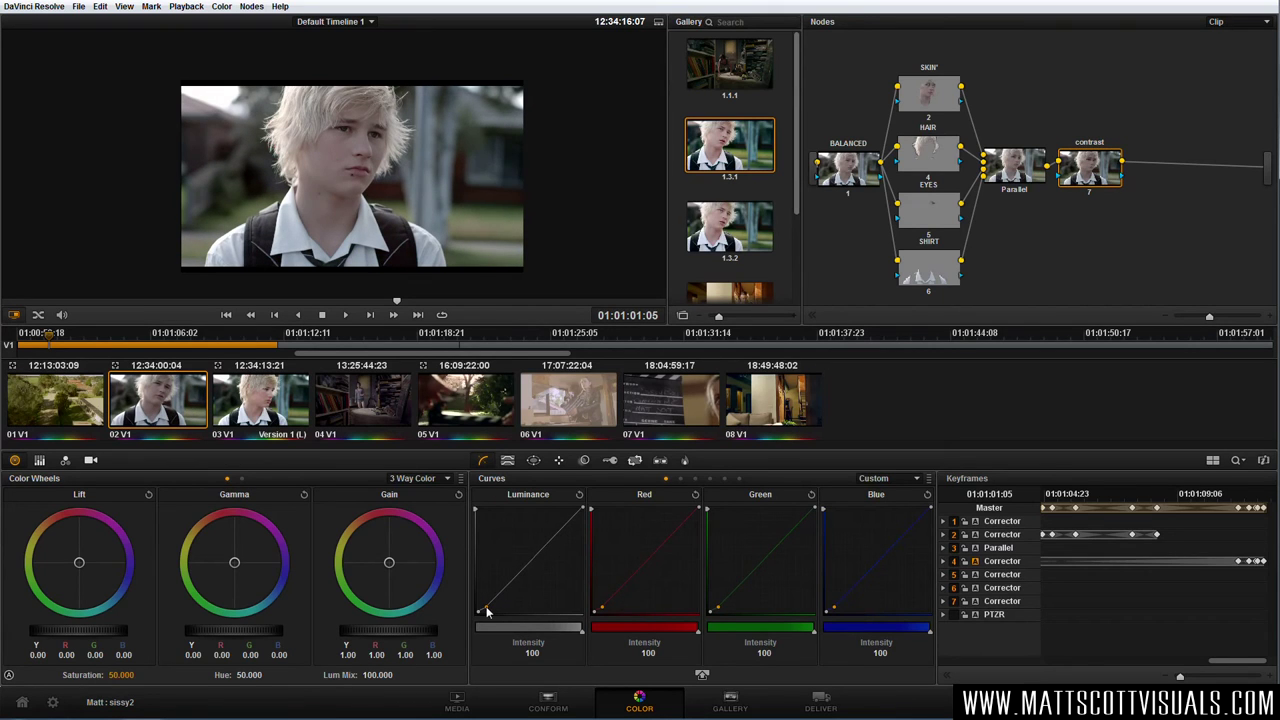
pyautogui.moveTo(531, 560); pyautogui.dragTo(540, 539)
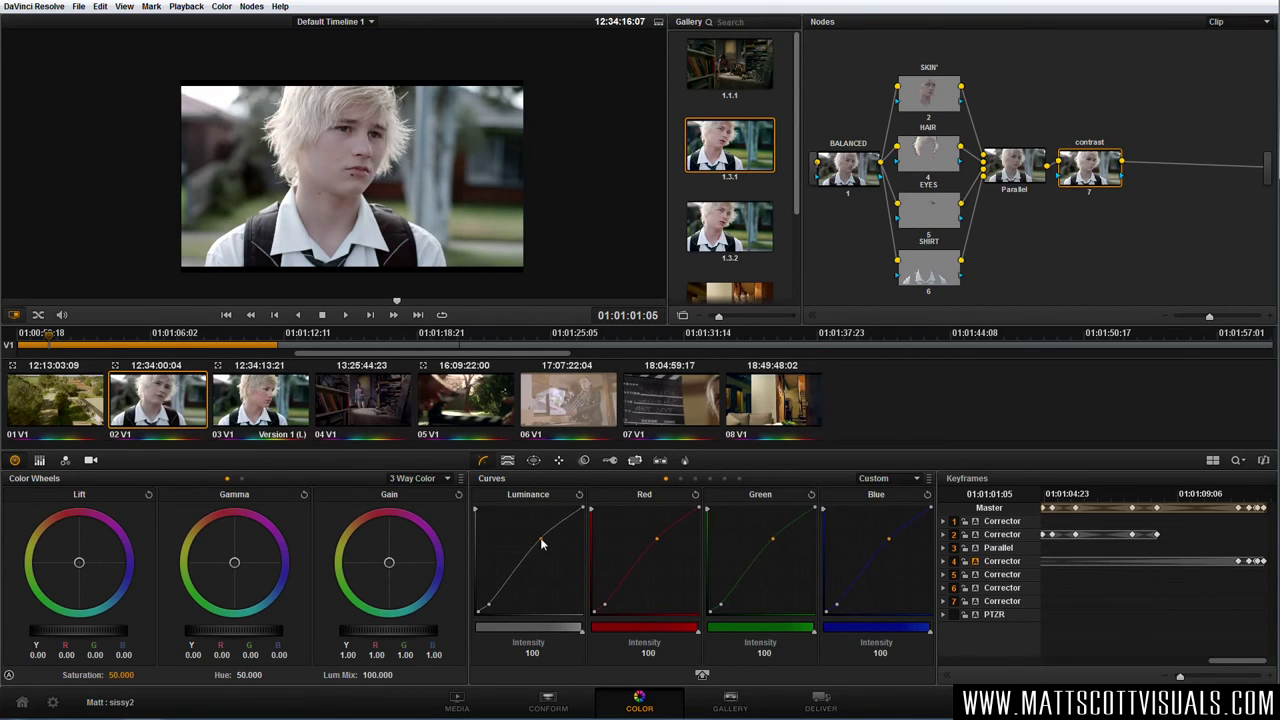
pyautogui.moveTo(489, 608); pyautogui.dragTo(491, 604)
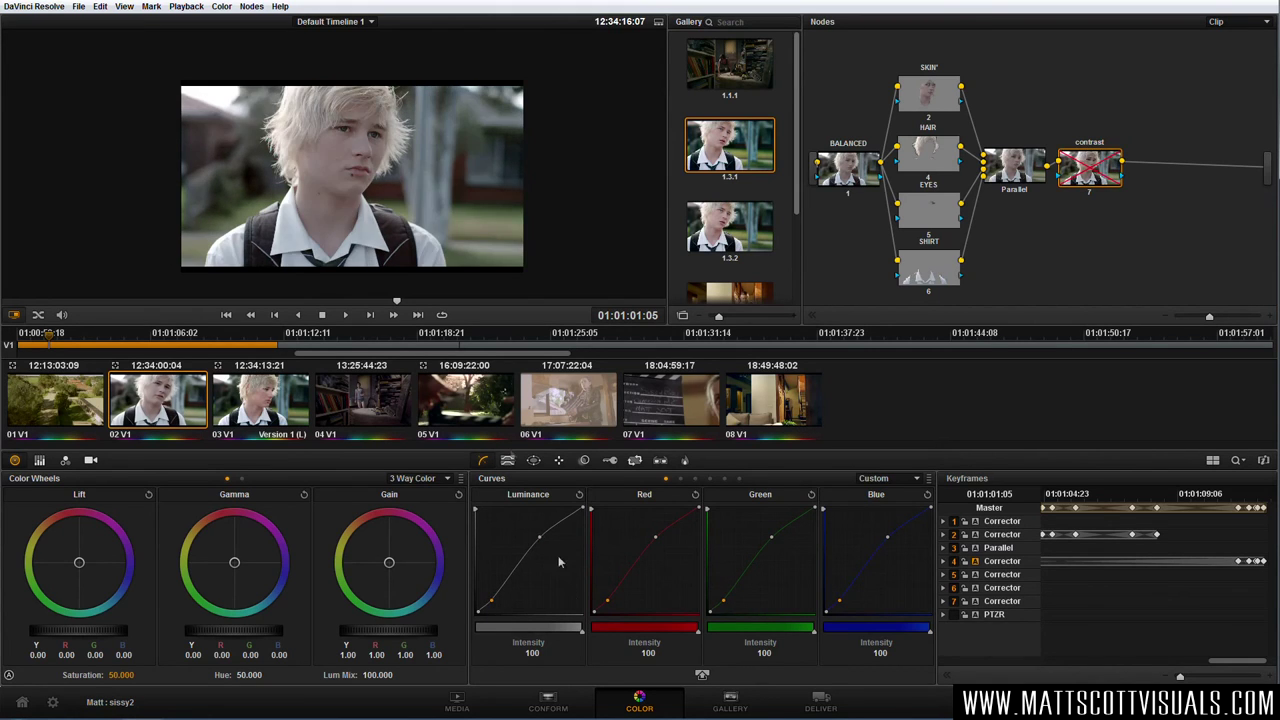
pyautogui.scroll(2, 402, 220)
pyautogui.moveTo(402, 220); pyautogui.dragTo(435, 217)
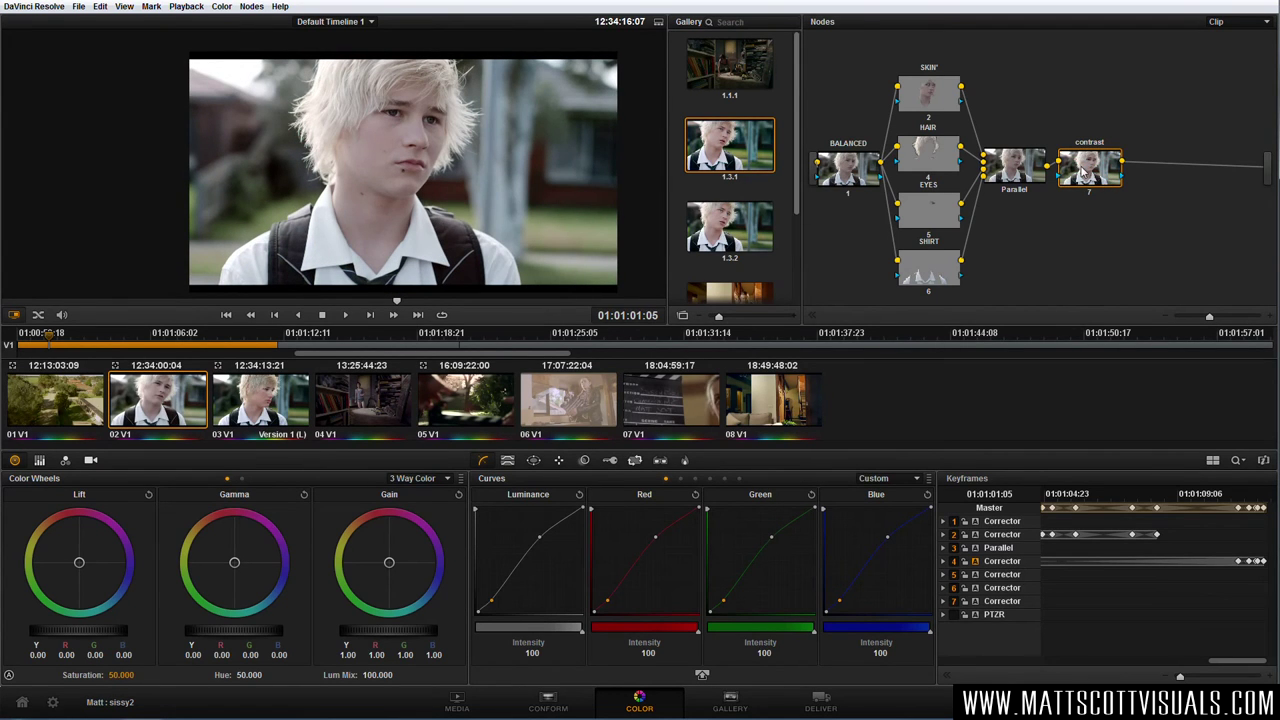
# - Relabel the contrast node COLOUR/CONTRAST
pyautogui.rightClick(1091, 171)
pyautogui.click(1132, 172)
pyautogui.write('COLOUR/CONTRAST')
pyautogui.press('Return')
# - Set the COLOUR/CONTRAST node's saturation to 60 and toggle the node to compare the picture
pyautogui.write('60')
pyautogui.press('Return')
pyautogui.hotkey('ctrl', 'd')
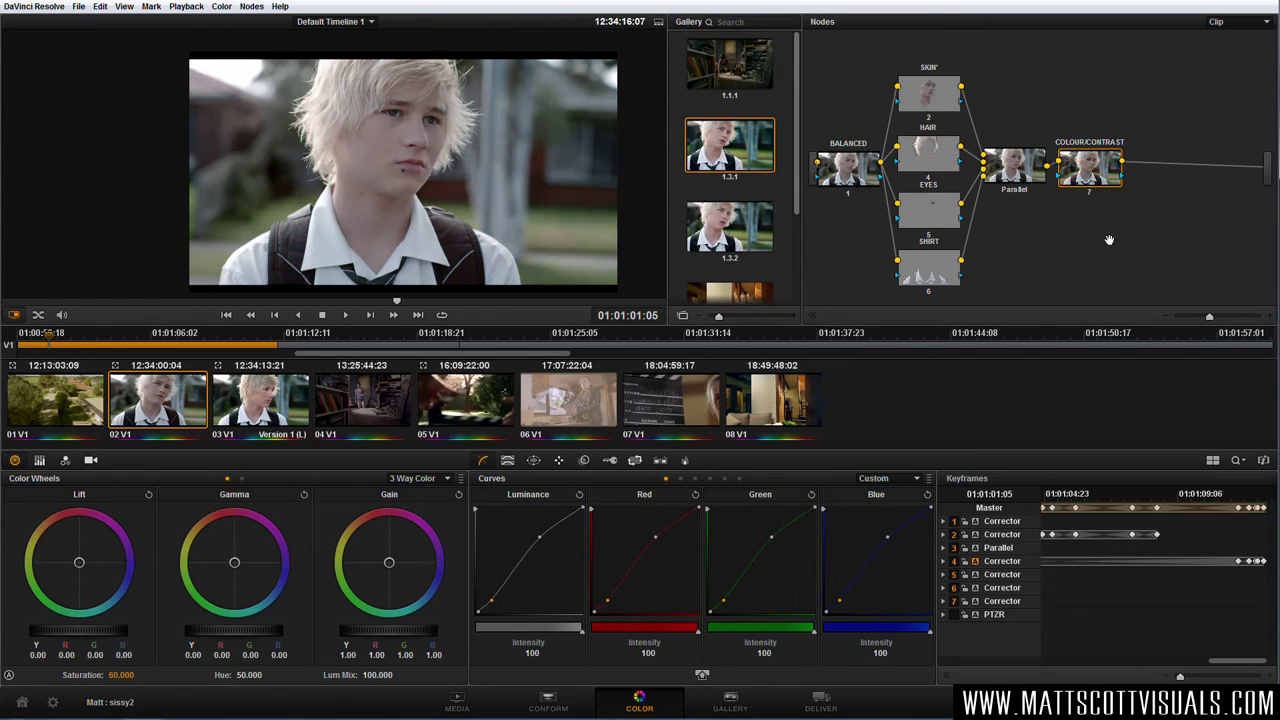
# - Compare the picture with the COLOUR/CONTRAST node off and on, and against gallery still 1.3.1 with a wipe
pyautogui.hotkey('ctrl', 'd')
pyautogui.hotkey('ctrl', 'd')
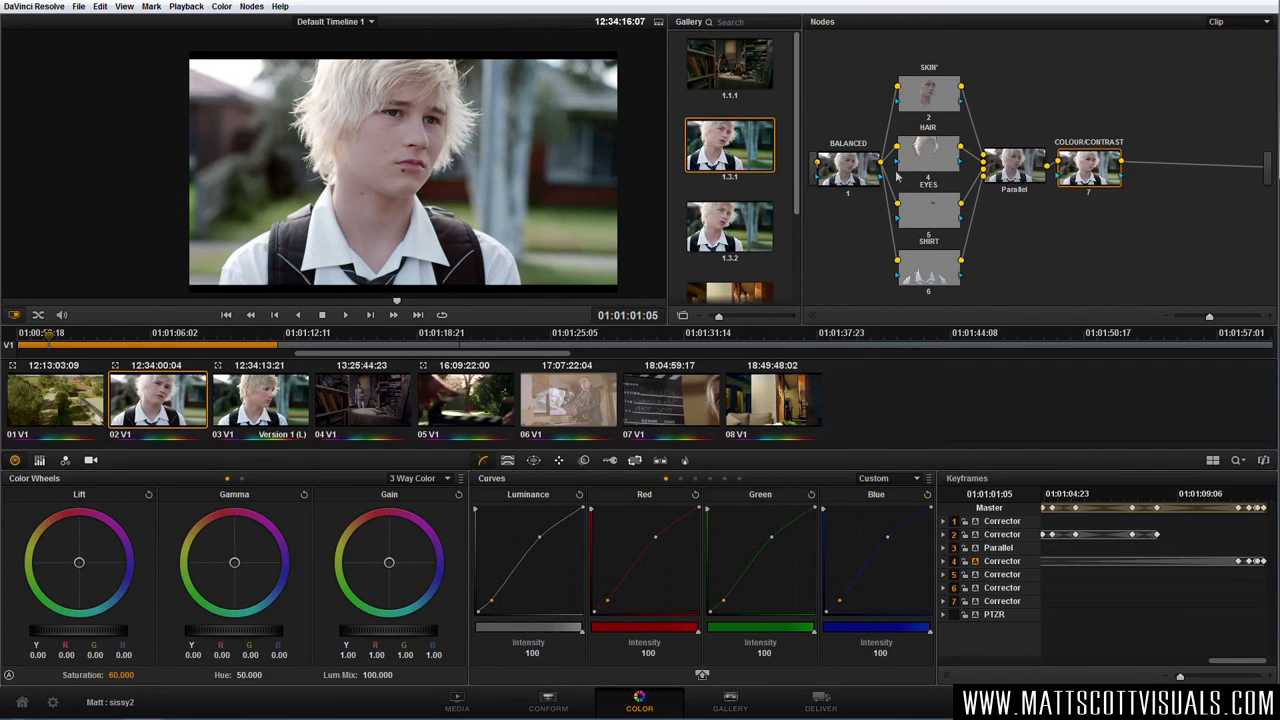
pyautogui.doubleClick(742, 150)
pyautogui.moveTo(446, 188); pyautogui.dragTo(470, 172)
pyautogui.hotkey('ctrl', 'w')
pyautogui.moveTo(1090, 180); pyautogui.dragTo(1093, 172)
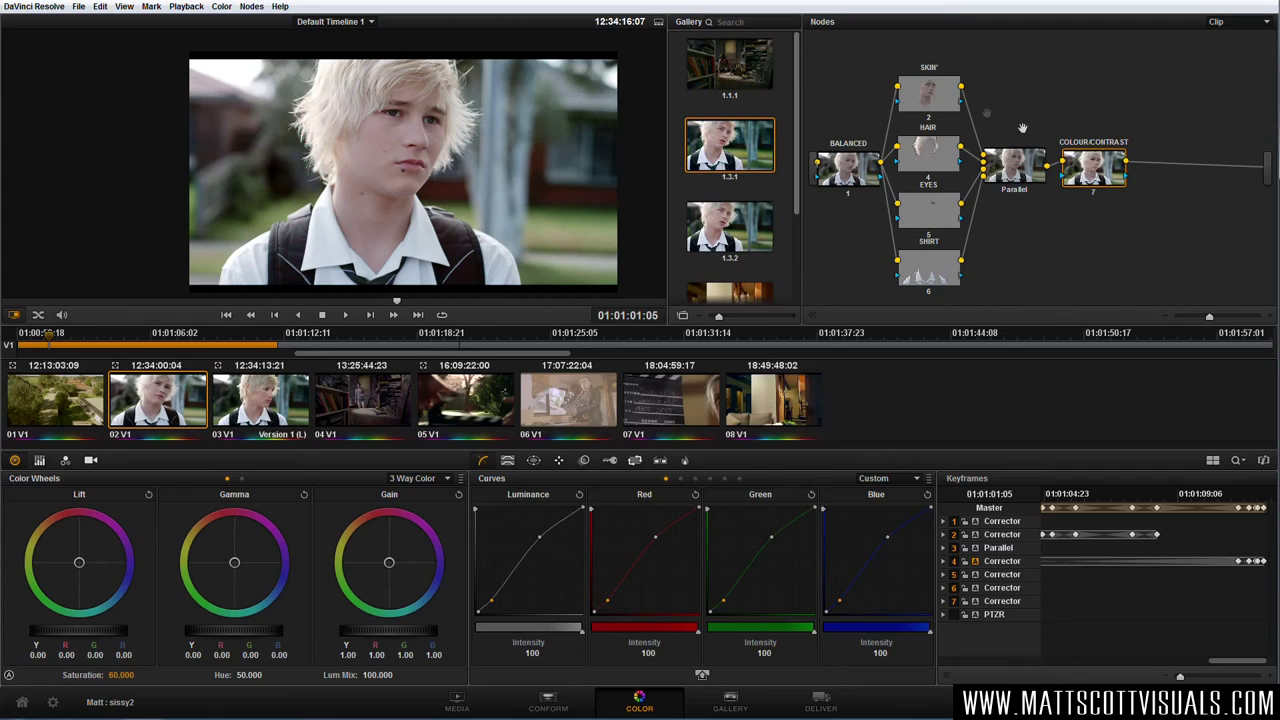
# - Push the SKIN node's gain slightly toward blue, to about 0.98 red and 1.05 blue
pyautogui.click(926, 96)
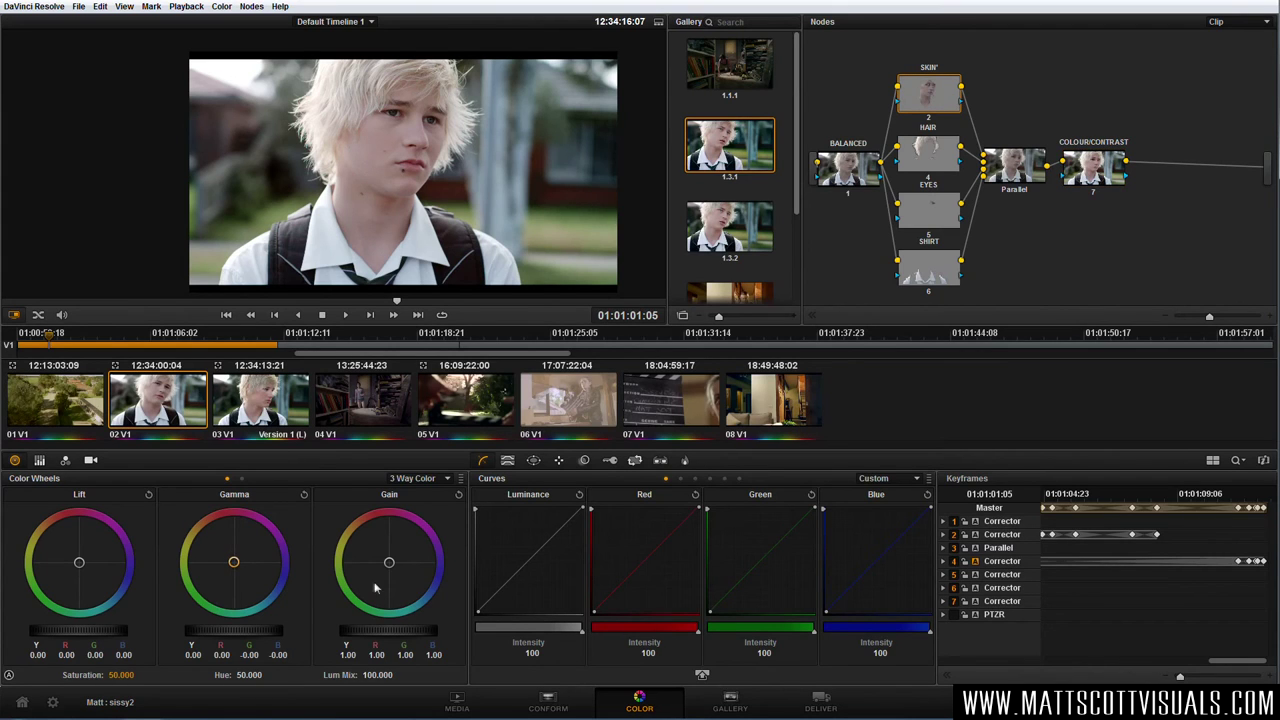
pyautogui.moveTo(390, 563)
pyautogui.mouseDown()
pyautogui.moveTo(419, 568)
pyautogui.moveTo(408, 571)
pyautogui.mouseUp()
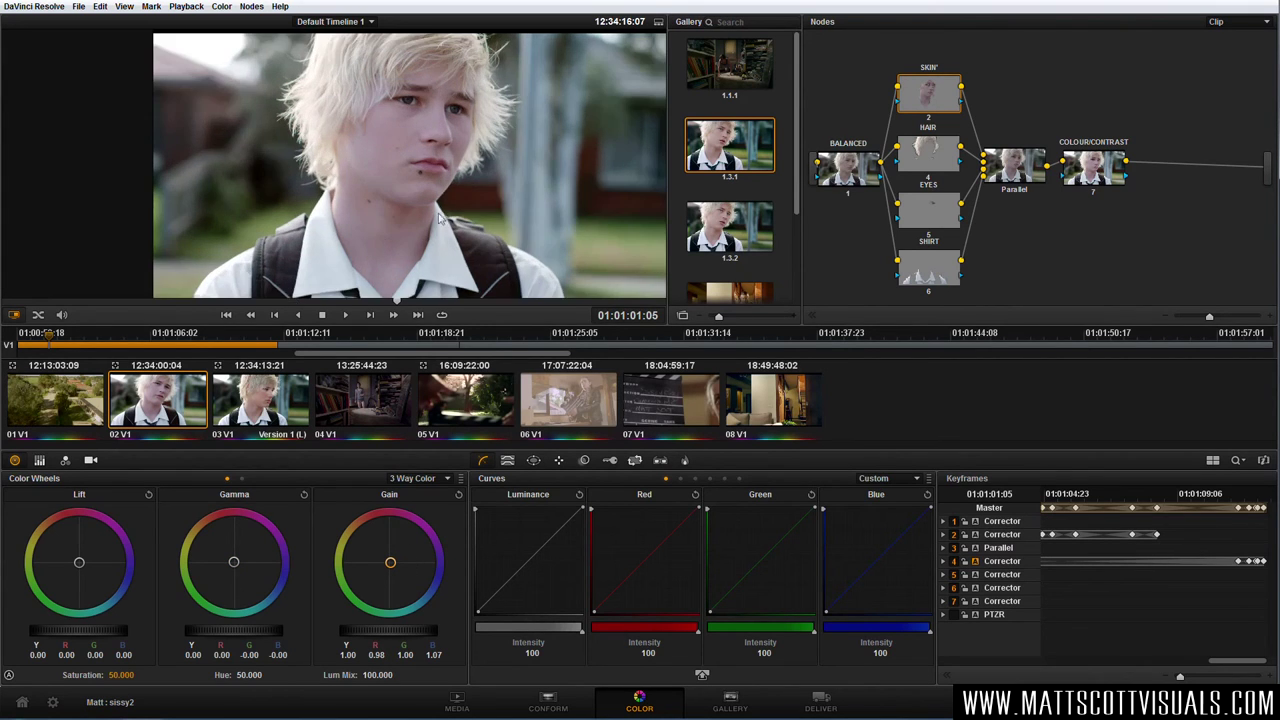
pyautogui.scroll(2, 385, 247)
pyautogui.moveTo(391, 564); pyautogui.dragTo(389, 563)
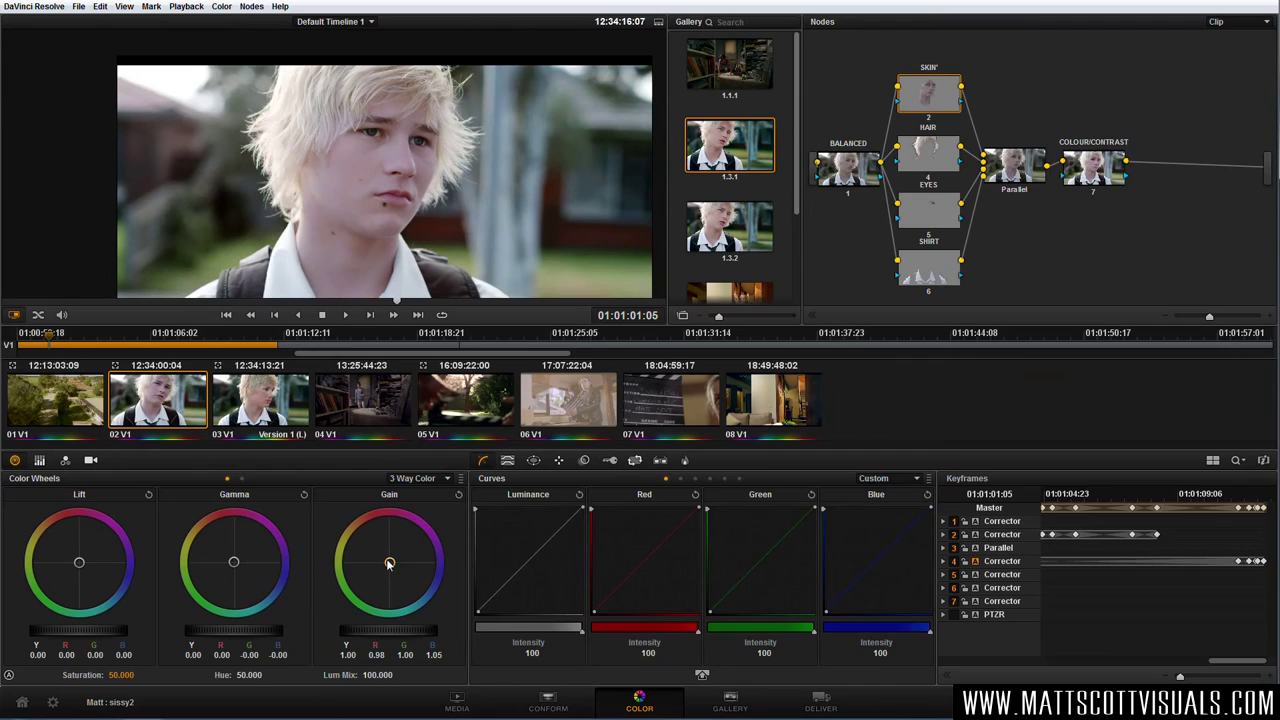
# - Warm the HAIR node's gain to 1.02 red and brighten the EYES node's gain to 1.11
pyautogui.hotkey('alt', 'shift', "'")
pyautogui.moveTo(389, 564); pyautogui.dragTo(389, 562)
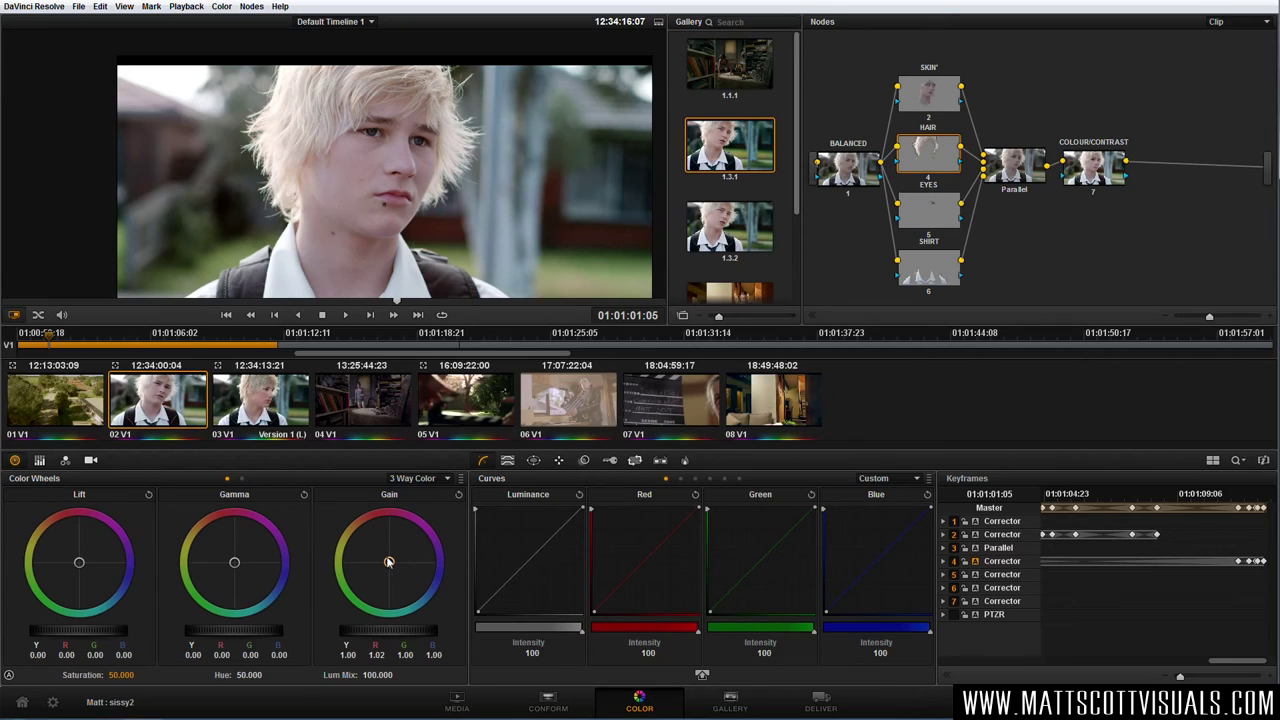
pyautogui.click(926, 214)
pyautogui.moveTo(370, 632); pyautogui.dragTo(454, 636)
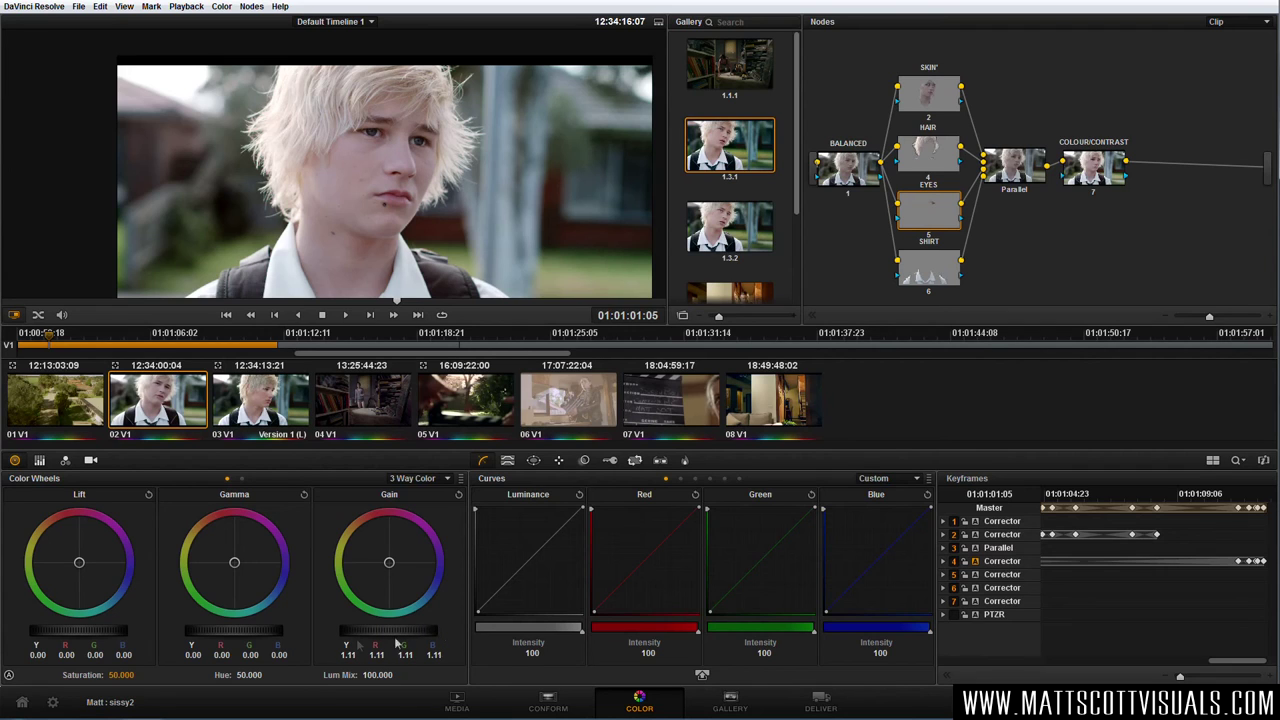
pyautogui.moveTo(240, 634); pyautogui.dragTo(298, 634)
pyautogui.moveTo(405, 598)
pyautogui.mouseDown()
pyautogui.moveTo(397, 571)
pyautogui.moveTo(411, 586)
pyautogui.mouseUp()
pyautogui.scroll(2, 411, 160)
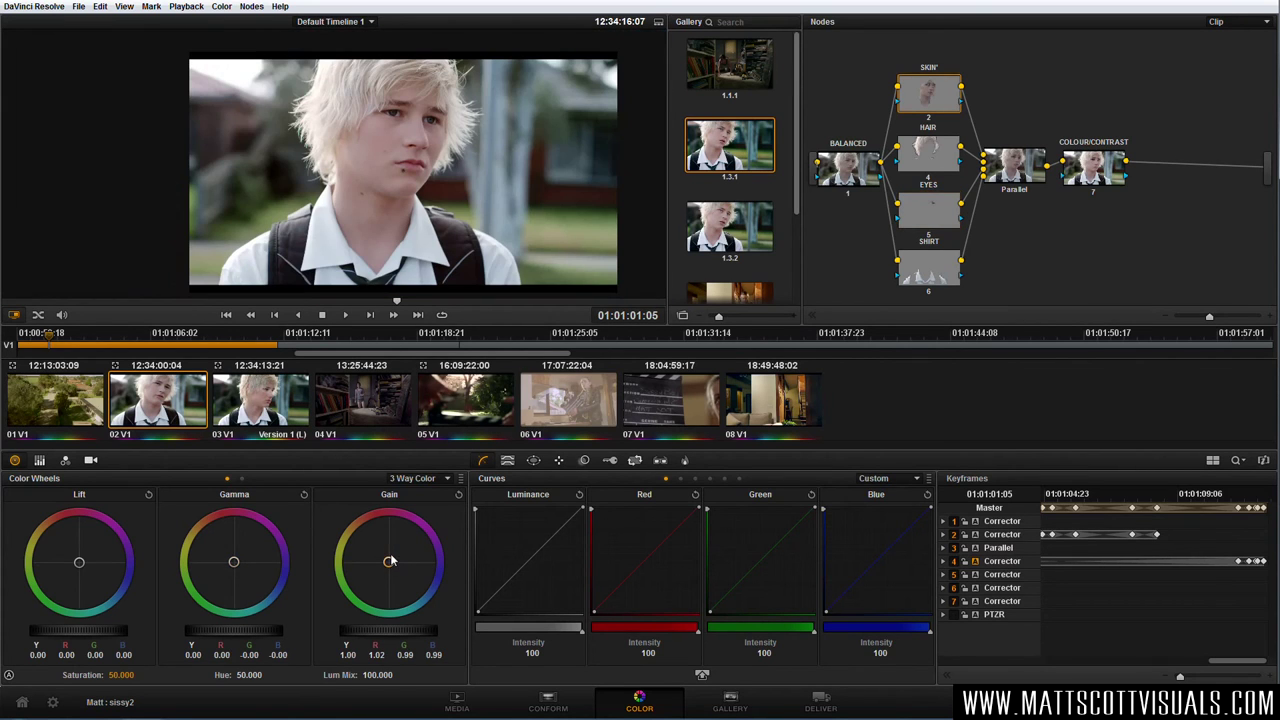
# - Cool the SKIN node's gain to 0.99 red and 1.04 blue, and warm the HAIR node's gain to 1.02 red
pyautogui.moveTo(390, 561); pyautogui.dragTo(393, 563)
pyautogui.scroll(3, 400, 250)
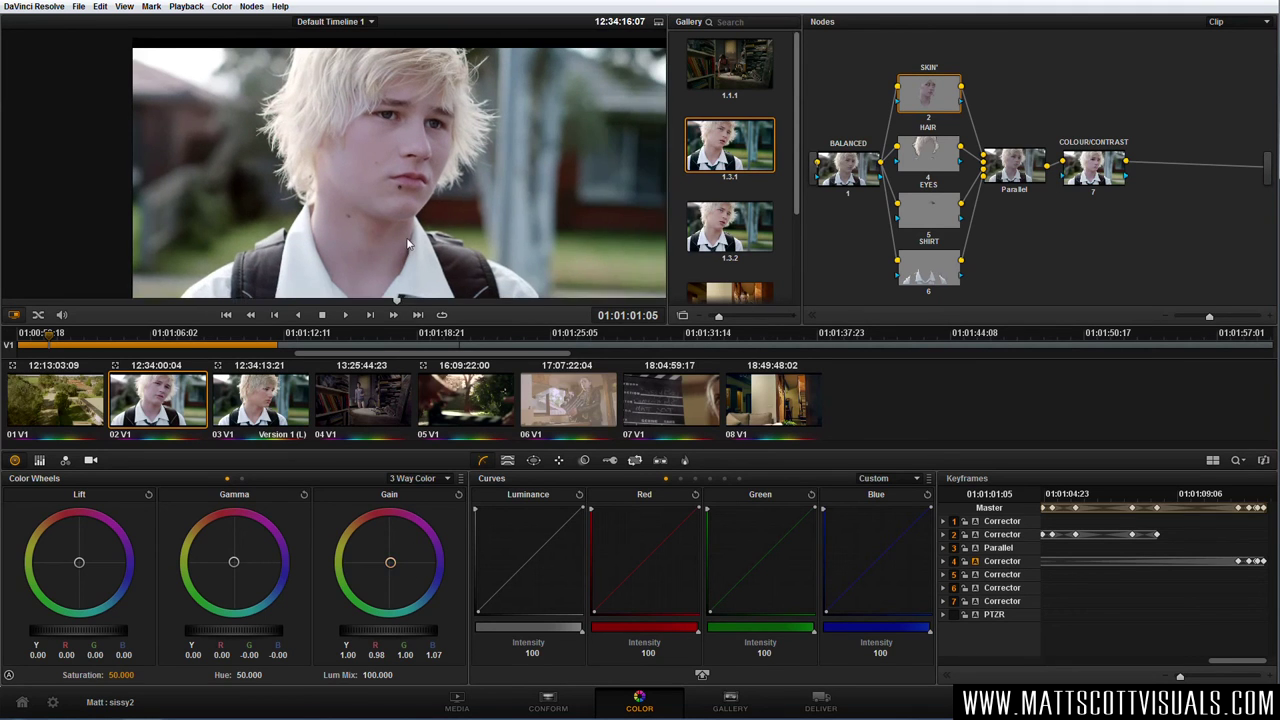
pyautogui.moveTo(394, 567); pyautogui.dragTo(390, 564)
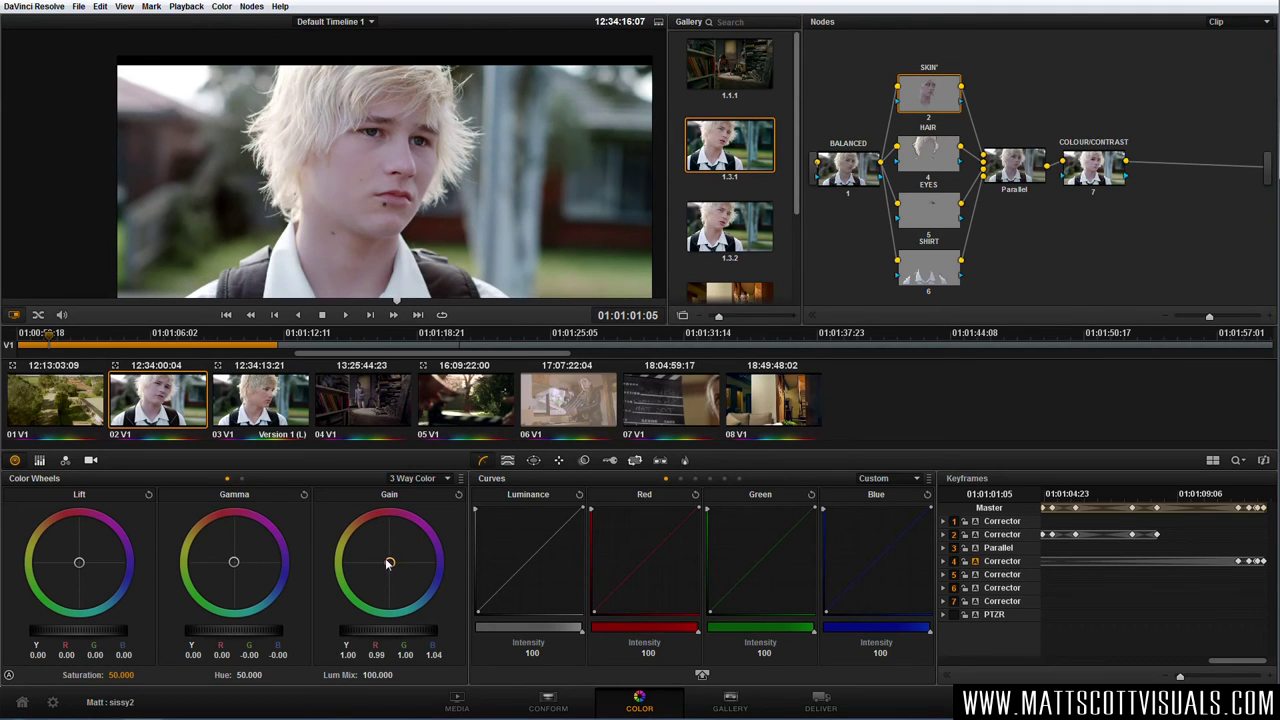
pyautogui.click(929, 163)
pyautogui.moveTo(385, 568); pyautogui.dragTo(388, 563)
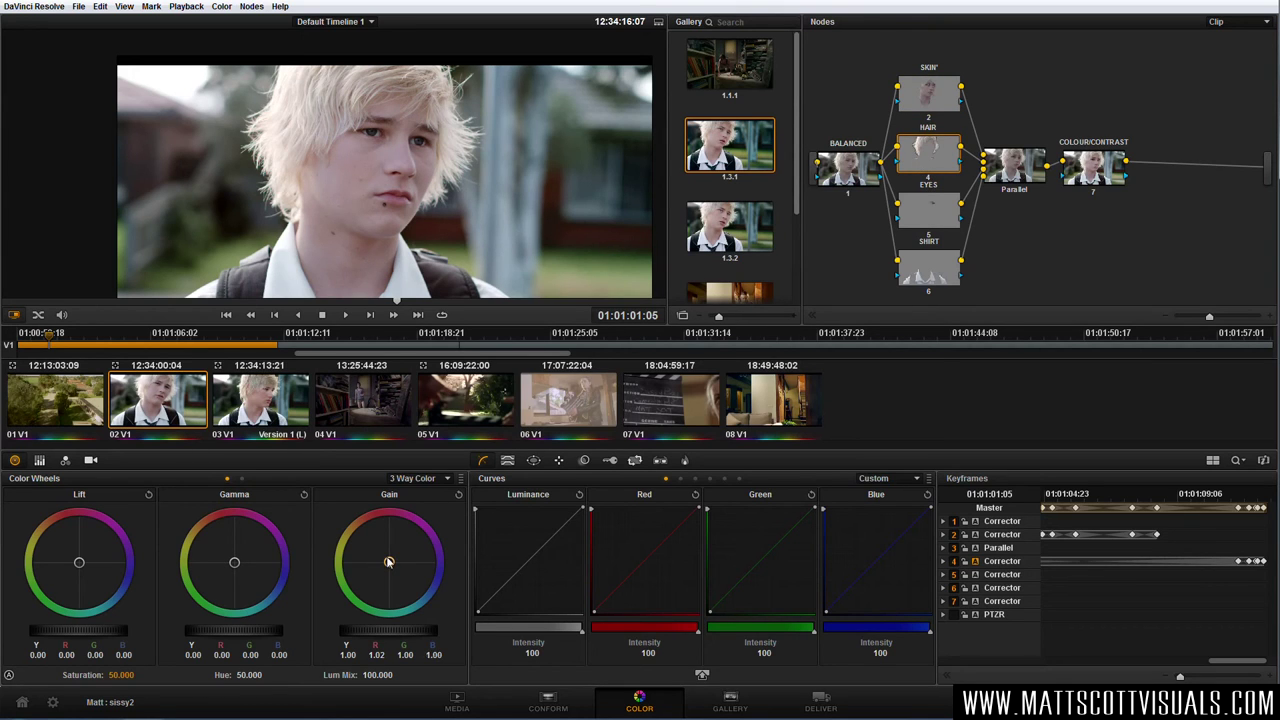
# - Brighten the EYES node's gain to 1.11 and tint it blue at 1.22, with gamma raised to 0.02 and its blue to 0.06
pyautogui.click(928, 217)
pyautogui.moveTo(440, 634); pyautogui.dragTo(451, 634)
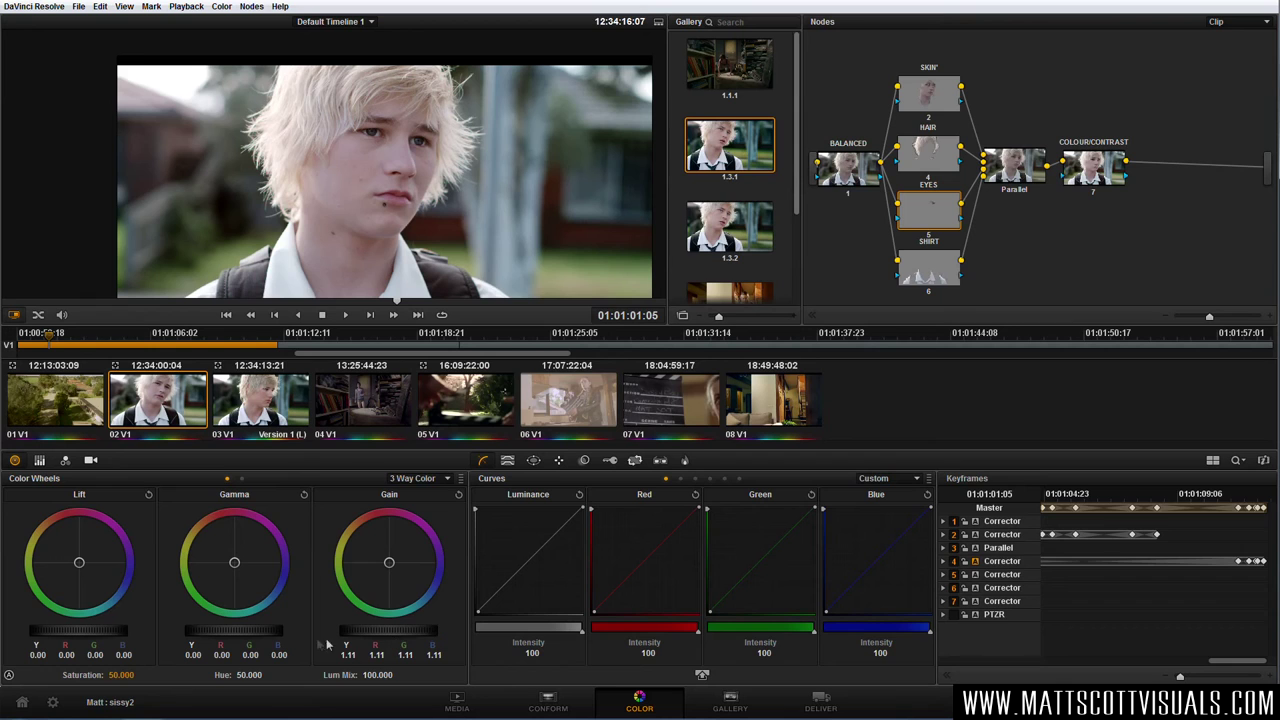
pyautogui.moveTo(228, 634); pyautogui.dragTo(290, 633)
pyautogui.moveTo(389, 563); pyautogui.dragTo(413, 588)
pyautogui.scroll(3, 408, 155)
pyautogui.moveTo(233, 563); pyautogui.dragTo(282, 606)
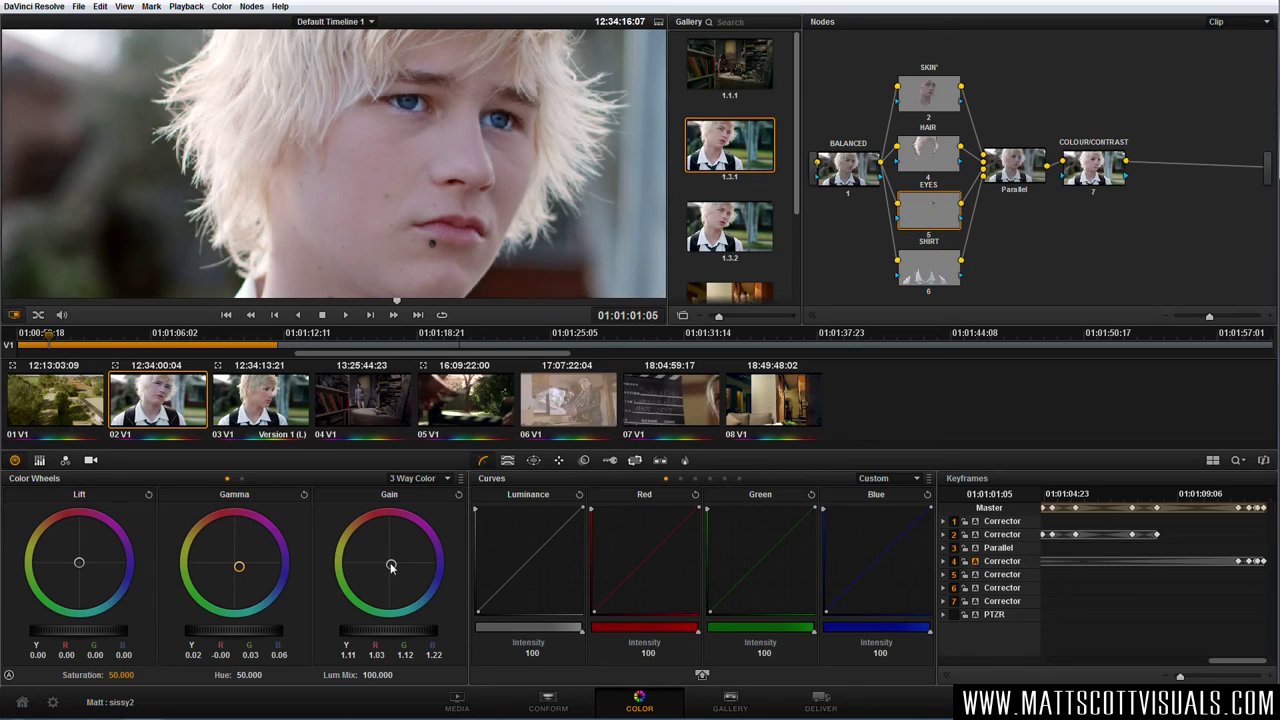
# - Shift the EYES node's gain to 1.04 red, 1.14 green, 1.02 blue and raise its gamma to 0.06 with blue at 0.11
pyautogui.moveTo(380, 548); pyautogui.dragTo(375, 516)
pyautogui.moveTo(239, 566); pyautogui.dragTo(279, 589)
pyautogui.moveTo(389, 563)
pyautogui.mouseDown()
pyautogui.moveTo(371, 563)
pyautogui.moveTo(387, 566)
pyautogui.mouseUp()
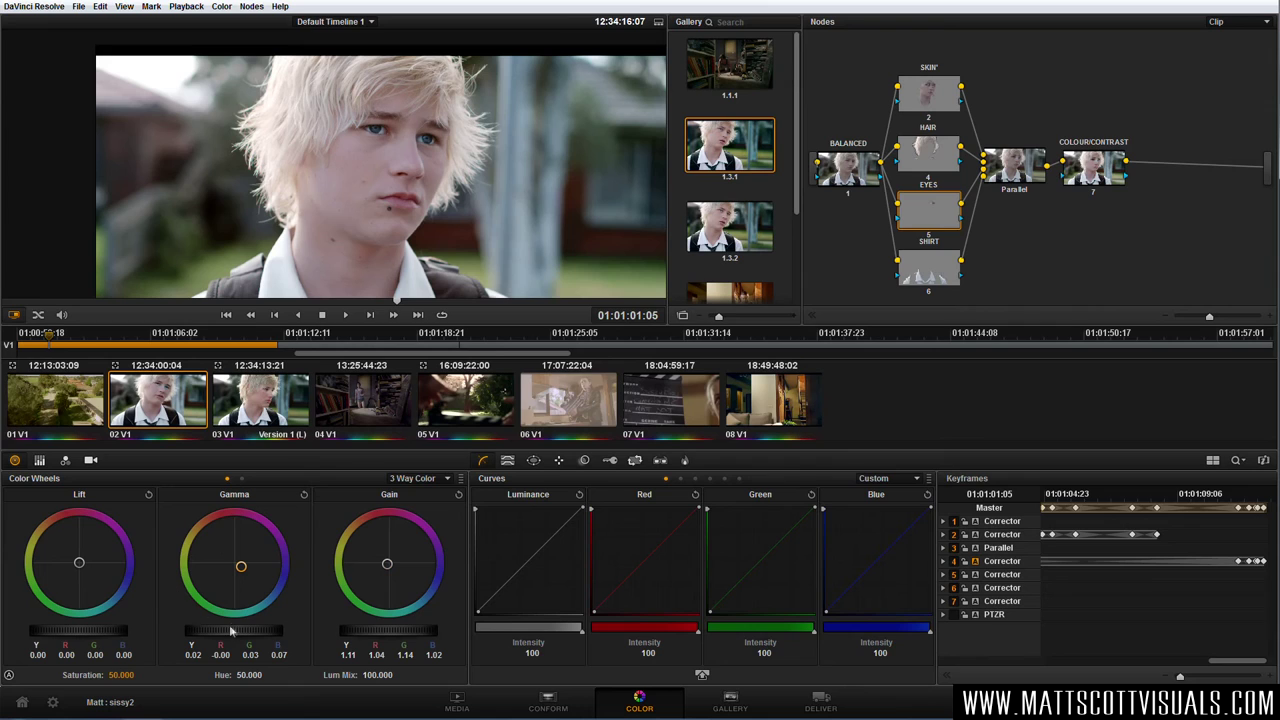
pyautogui.moveTo(221, 634); pyautogui.dragTo(283, 633)
# - Toggle the EYES node off and on and compare the eyes up close and in the wider frame
pyautogui.hotkey('ctrl', 'd')
pyautogui.hotkey('ctrl', 'd')
pyautogui.hotkey('ctrl', 'd')
pyautogui.hotkey('ctrl', 'd')
pyautogui.scroll(2, 403, 158)
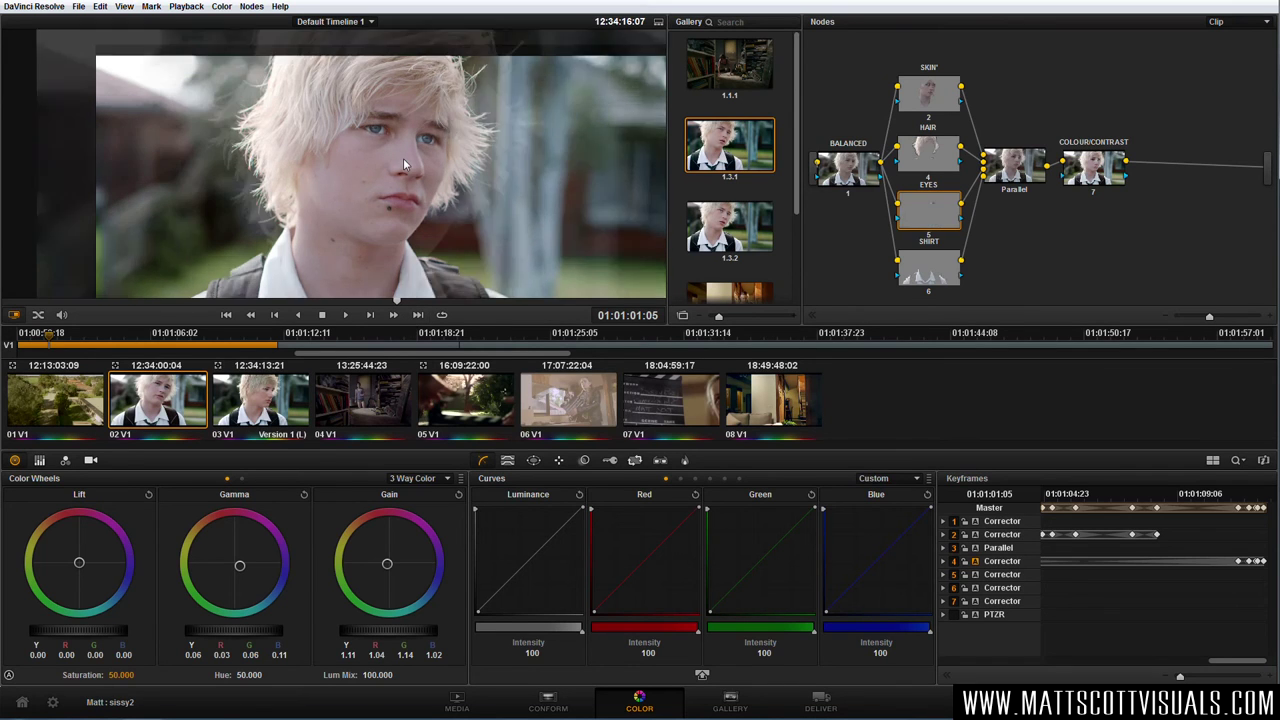
pyautogui.hotkey('ctrl', 'd')
pyautogui.hotkey('ctrl', 'd')
pyautogui.scroll(-2, 403, 158)
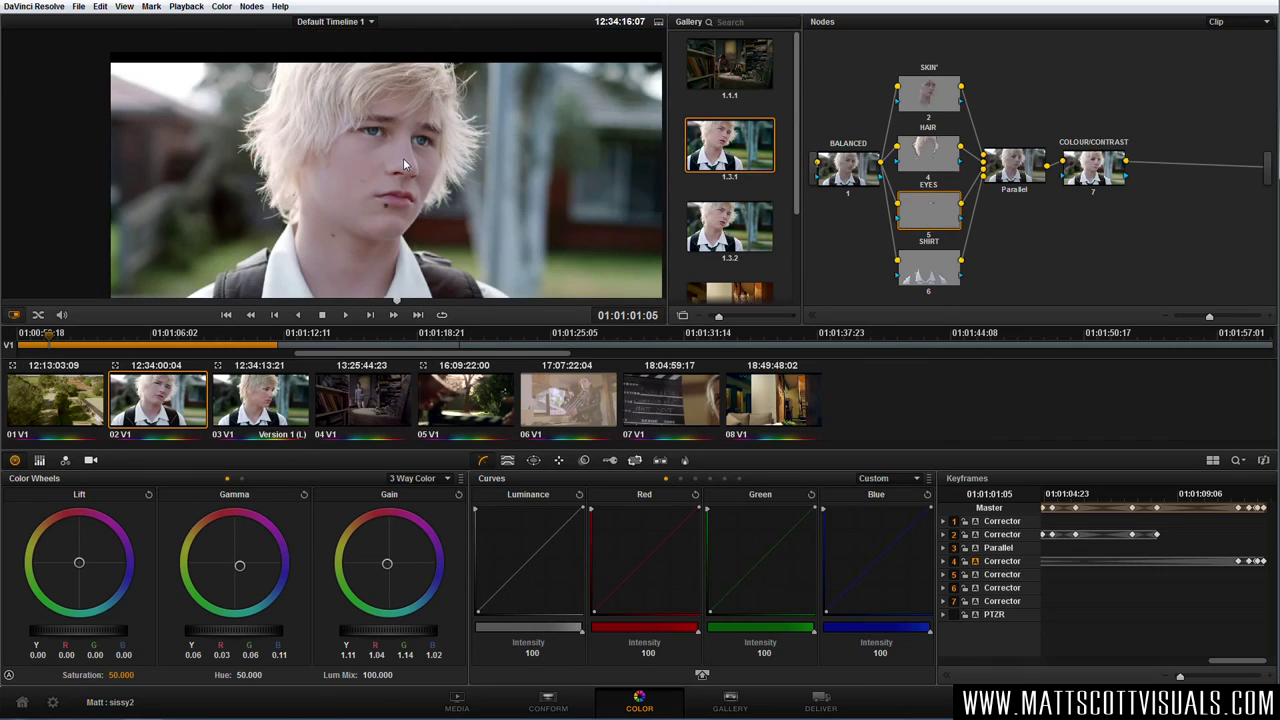
# - Nudge the SKIN node's gamma slightly away from blue, to -0.01 blue
pyautogui.click(930, 94)
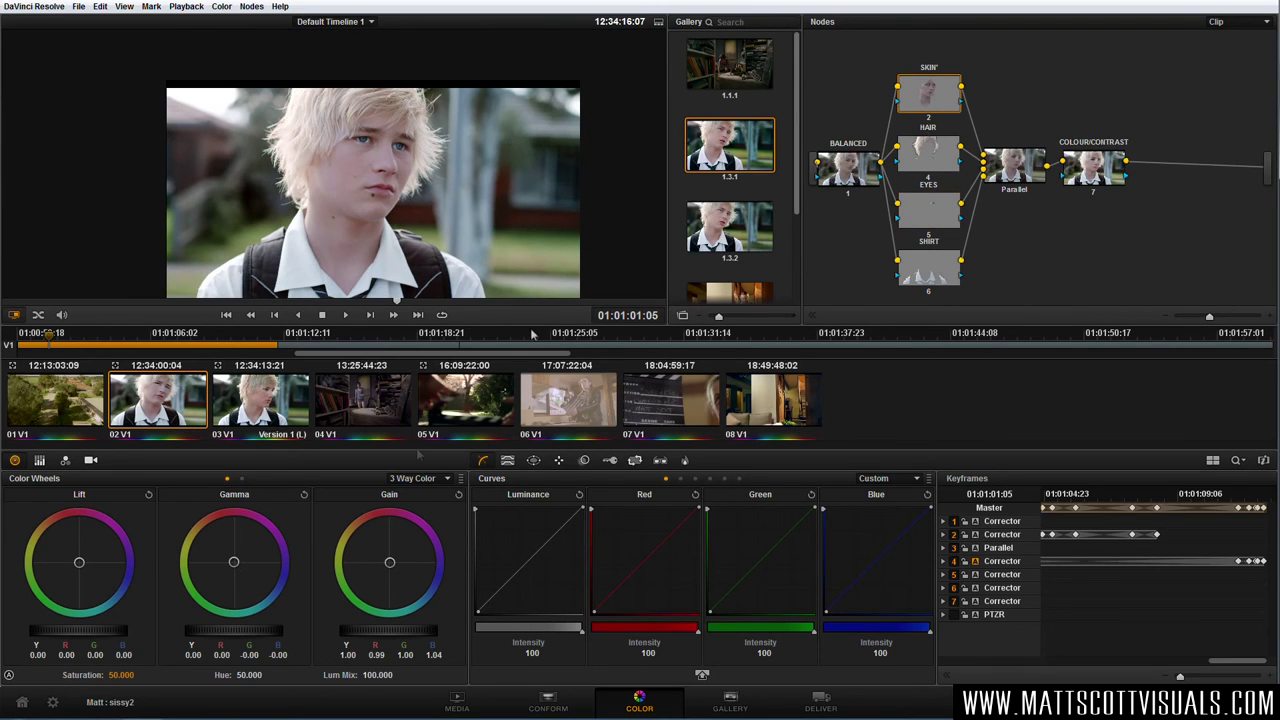
pyautogui.moveTo(233, 565); pyautogui.dragTo(227, 568)
# - Raise the SHIRT node's gain to 1.10 and warm it slightly to 1.11 red, 1.09 green and 1.05 blue
pyautogui.click(912, 274)
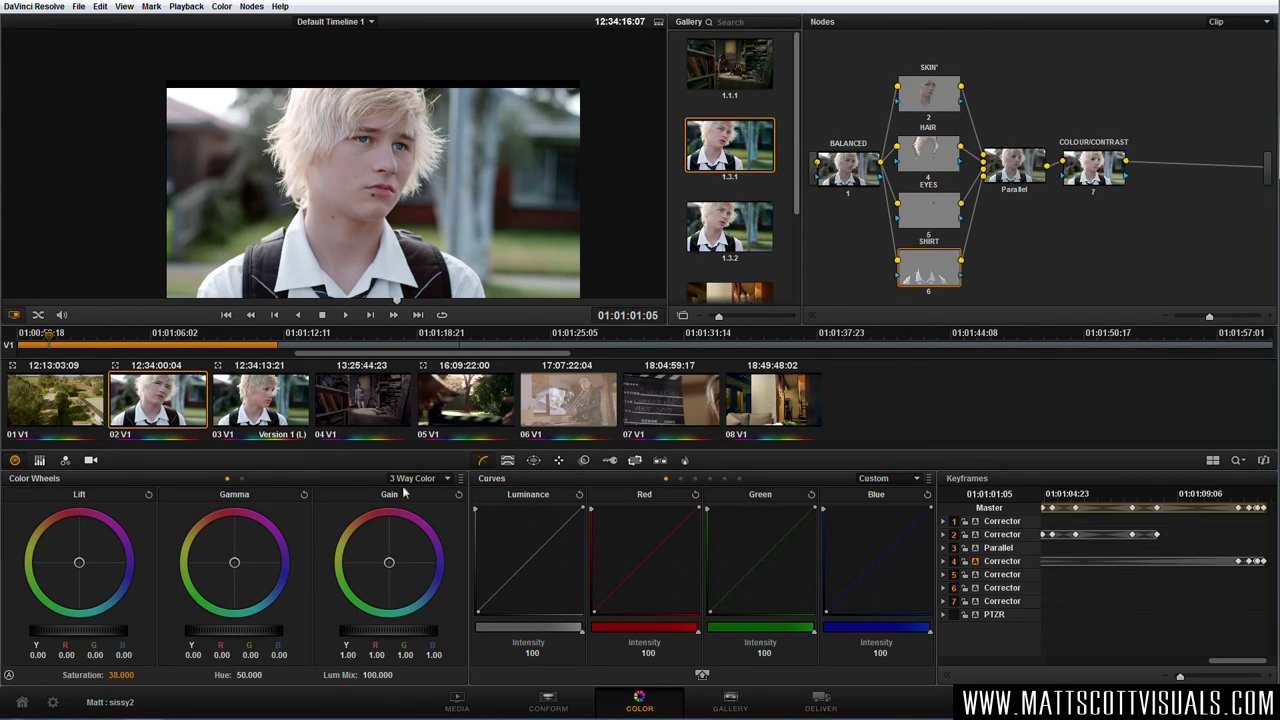
pyautogui.moveTo(376, 636); pyautogui.dragTo(450, 641)
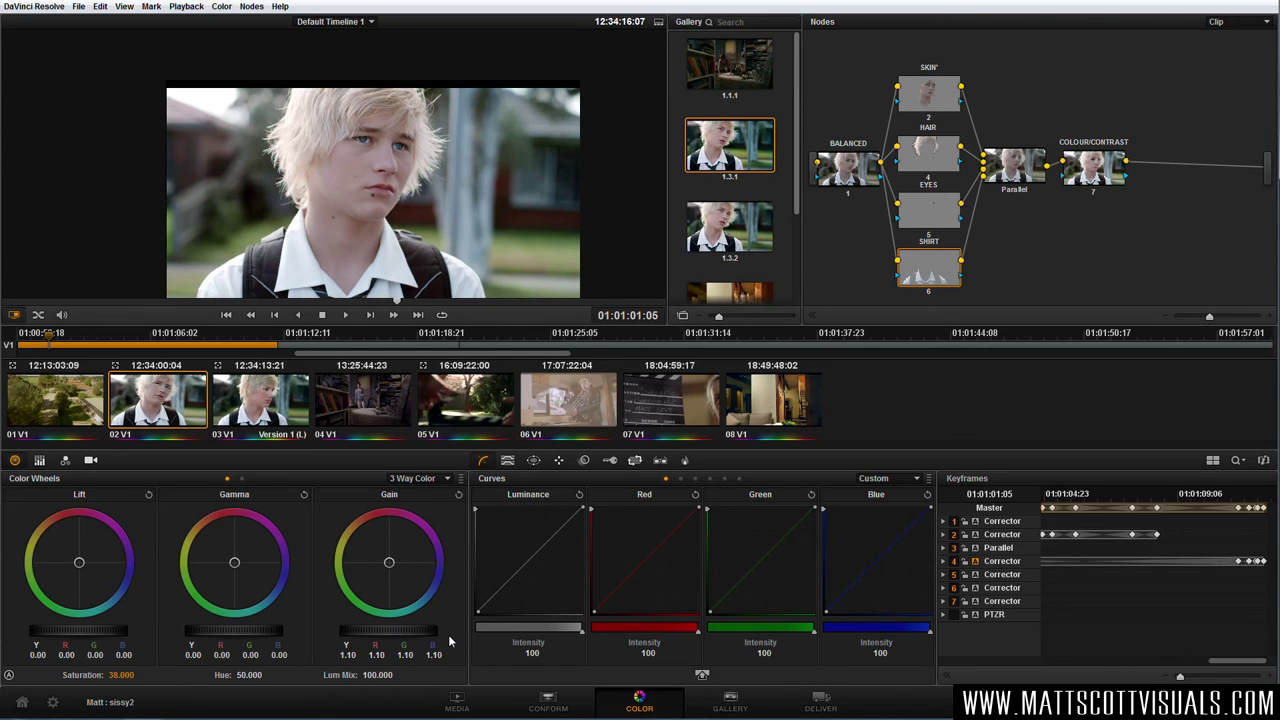
pyautogui.moveTo(404, 552)
pyautogui.mouseDown()
pyautogui.moveTo(390, 572)
pyautogui.moveTo(383, 562)
pyautogui.mouseUp()
# - Toggle all grades off and on to compare the ungraded and graded picture
pyautogui.scroll(3, 410, 225)
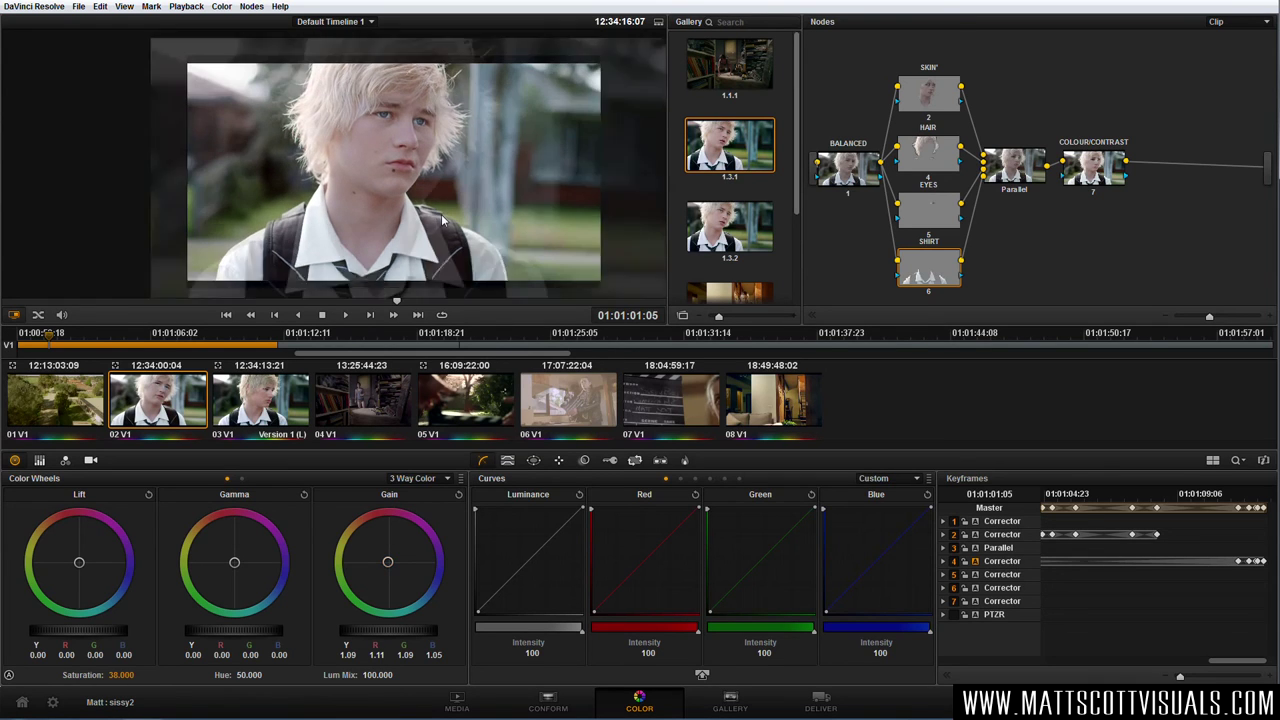
pyautogui.hotkey('shift', 'd')
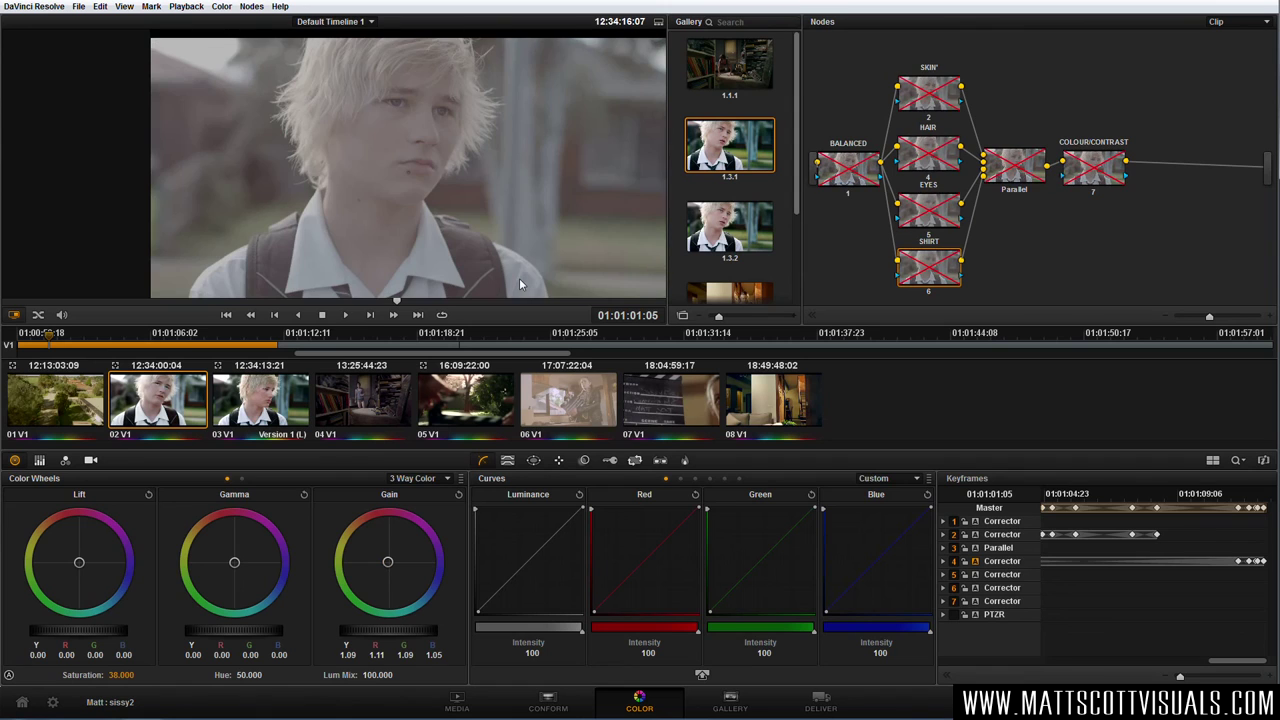
pyautogui.hotkey('shift', 'd')
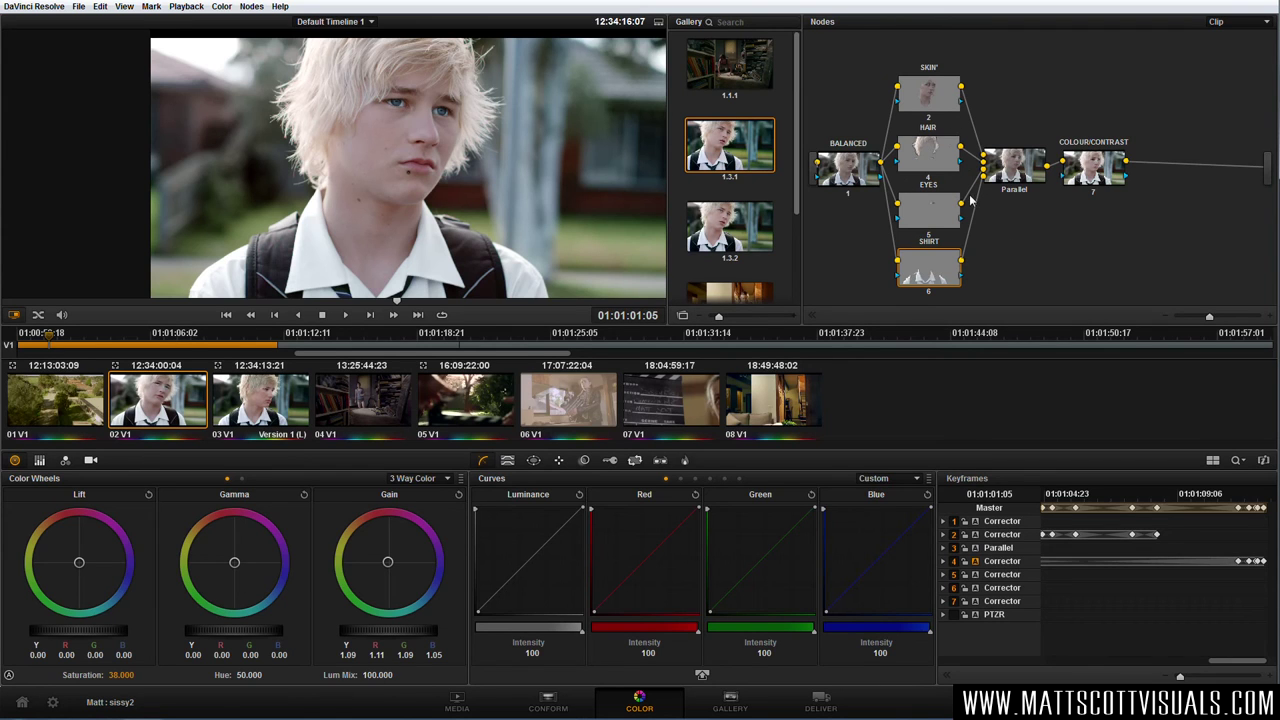
pyautogui.hotkey('shift', 'd')
pyautogui.hotkey('shift', 'd')
pyautogui.scroll(-2, 443, 186)
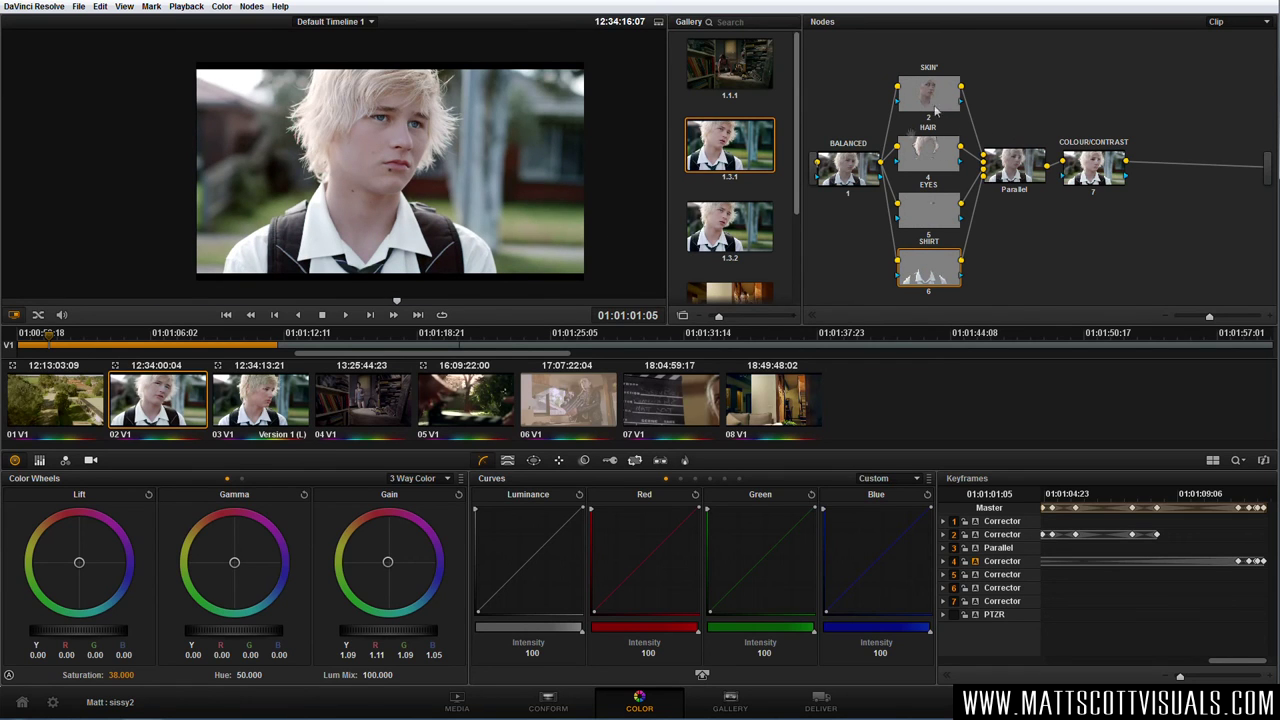
# - Add a serial node after the COLOUR/CONTRAST node and place a circular window over the boy's face
pyautogui.click(1095, 175)
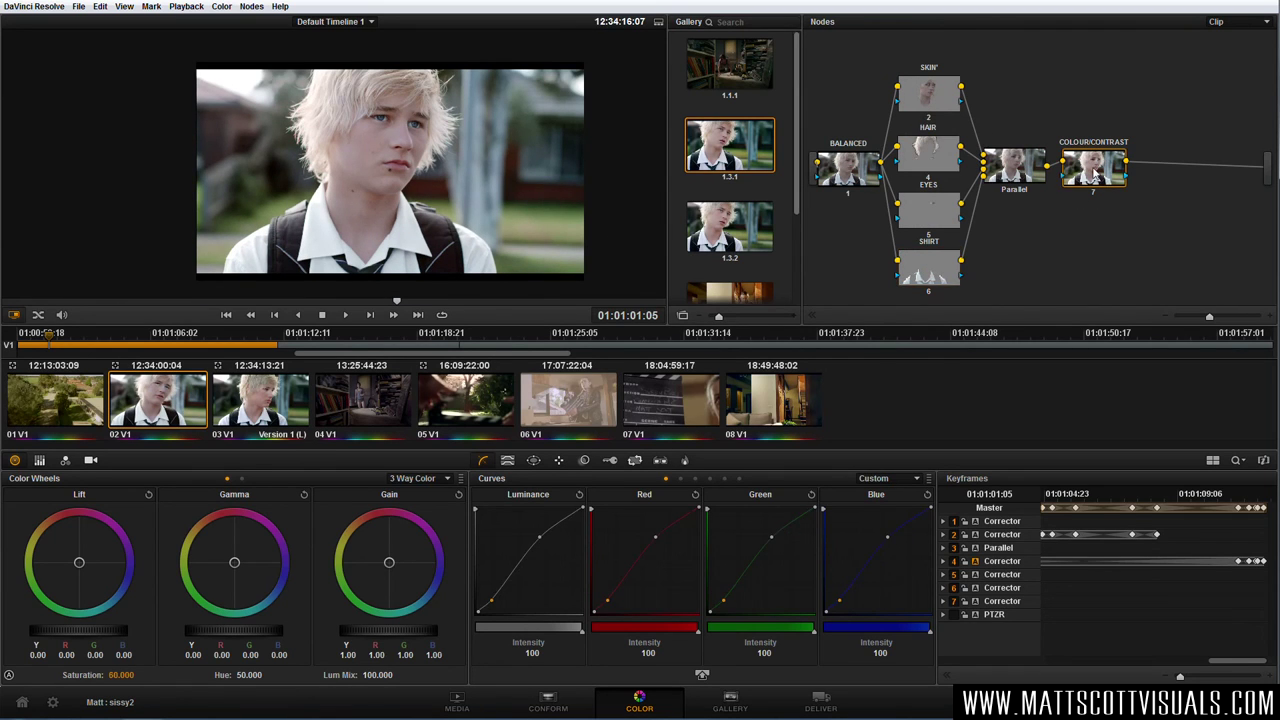
pyautogui.moveTo(1086, 184); pyautogui.dragTo(1055, 273)
pyautogui.click(534, 462)
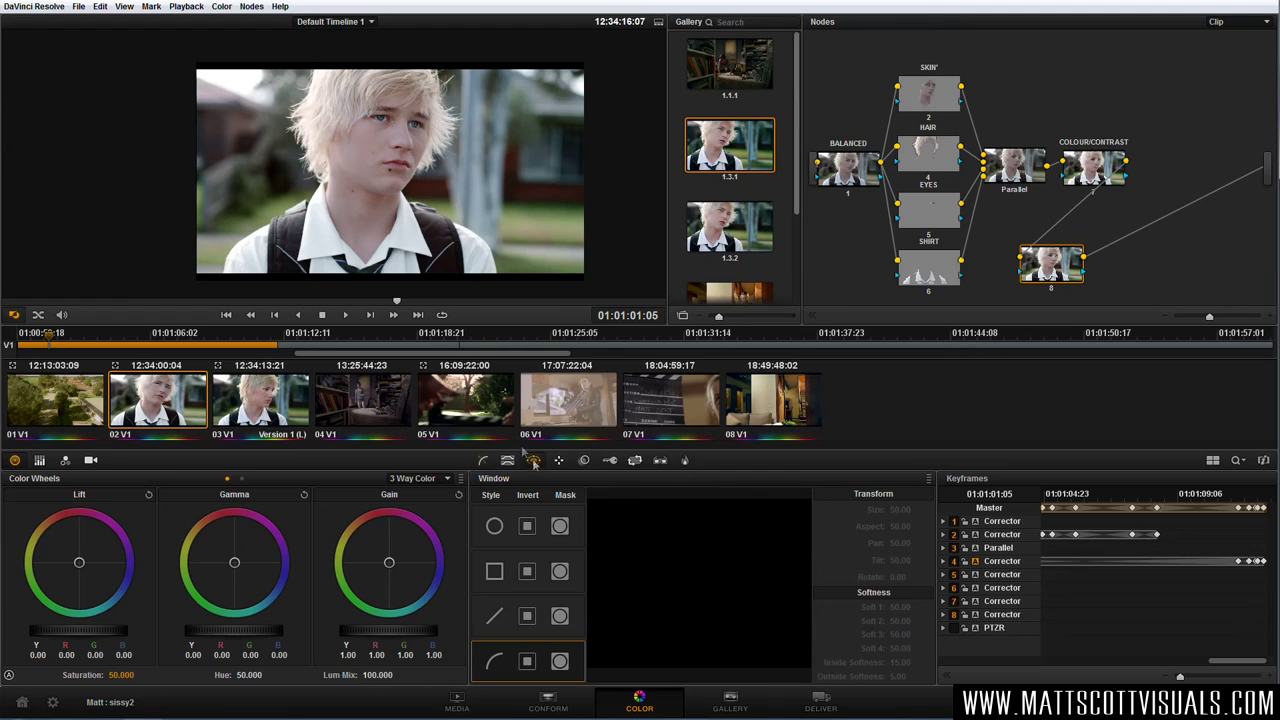
pyautogui.click(494, 528)
pyautogui.moveTo(396, 222); pyautogui.dragTo(386, 183)
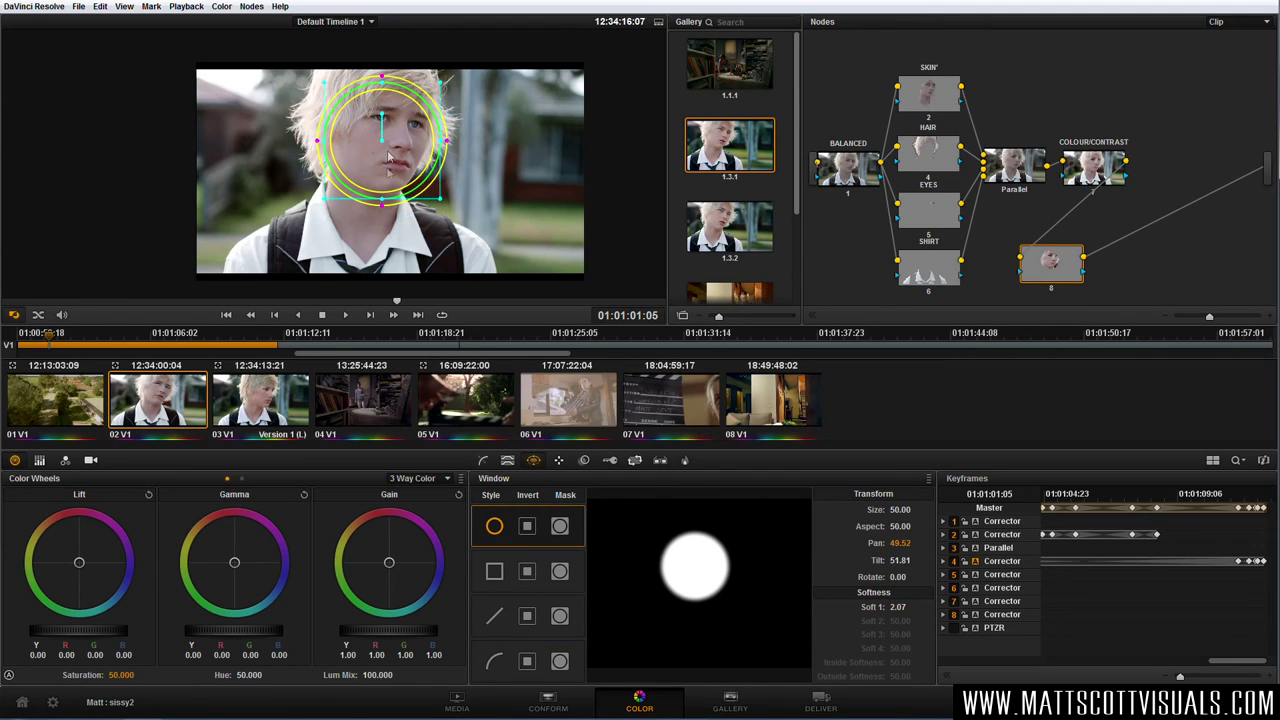
# - Pull the window node's luminance curve down strongly to darken the face, and add an outside node after it
pyautogui.click(485, 462)
pyautogui.moveTo(537, 573); pyautogui.dragTo(551, 598)
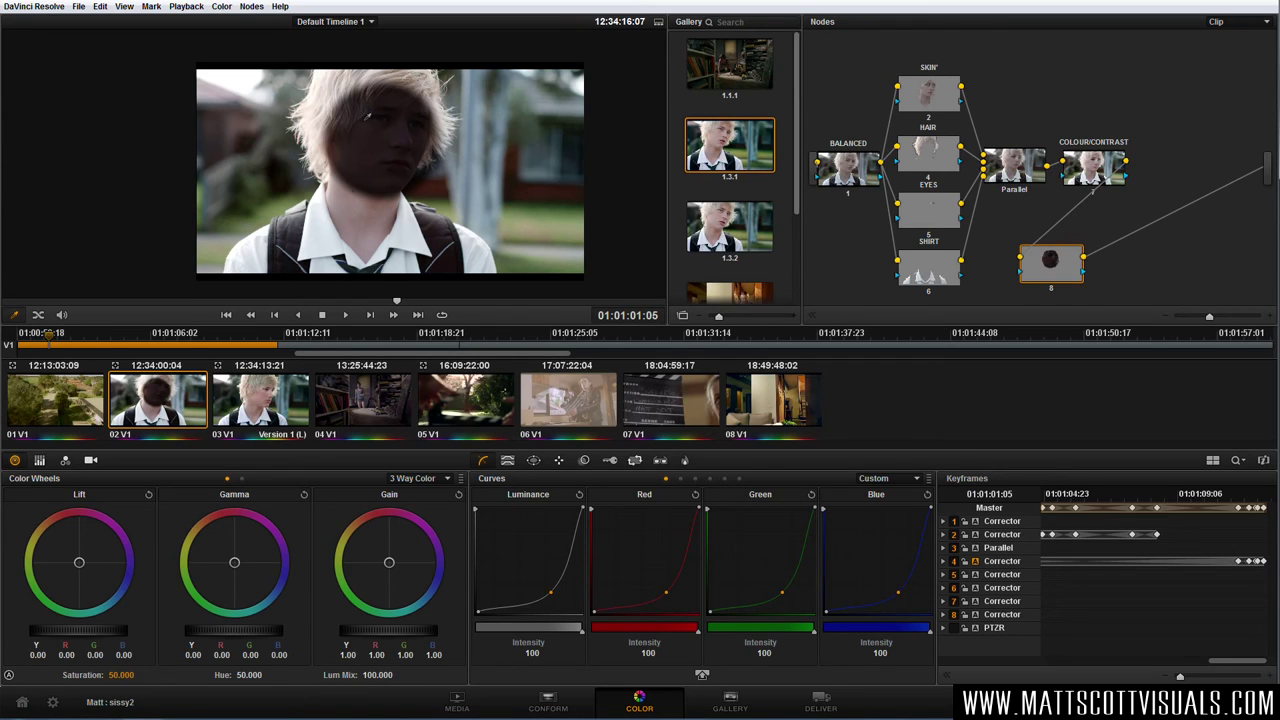
pyautogui.rightClick(1060, 266)
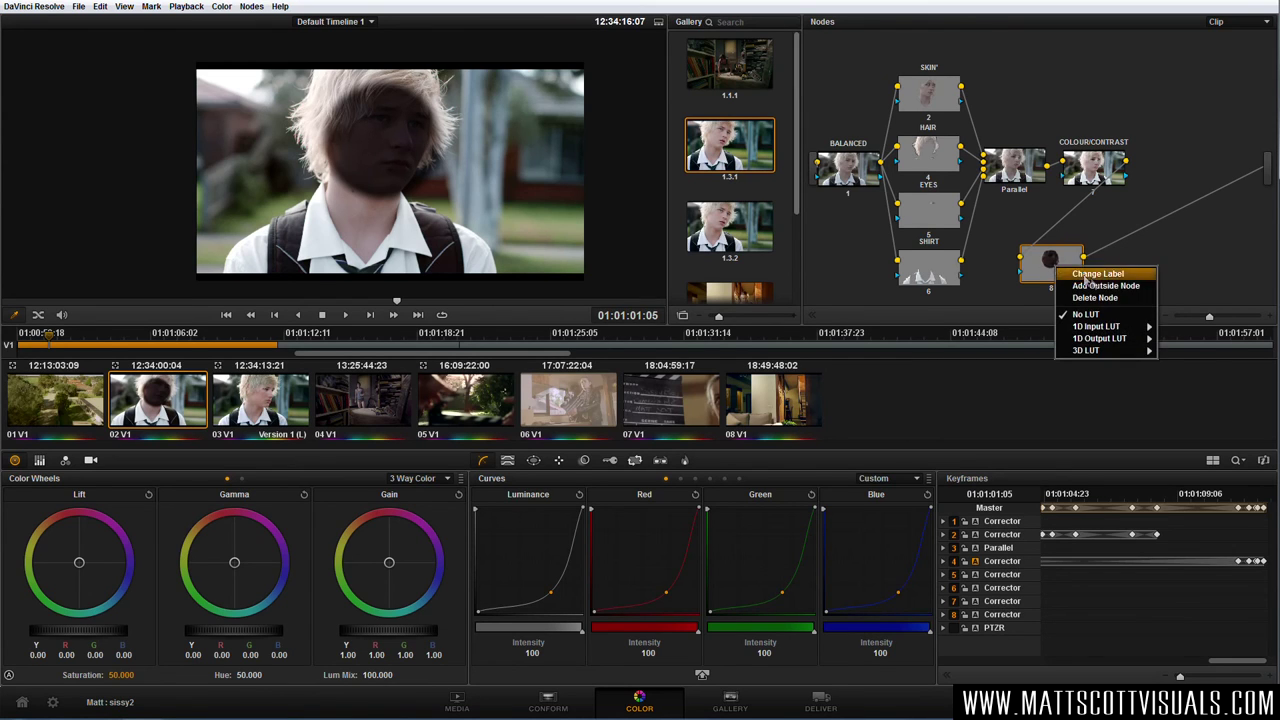
pyautogui.click(1094, 287)
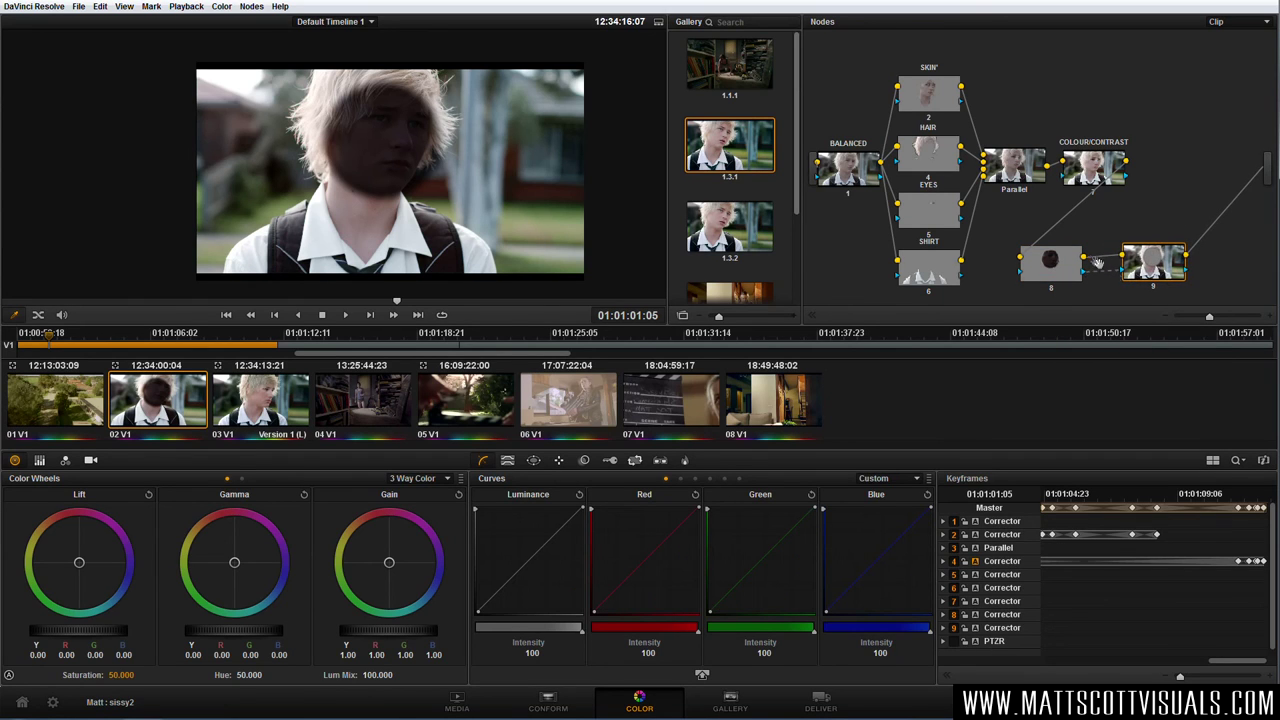
pyautogui.moveTo(1151, 272); pyautogui.dragTo(1146, 272)
pyautogui.moveTo(1056, 278); pyautogui.dragTo(1058, 278)
# - Lower the midtones of the outside node's luminance curve to darken the area around the face
pyautogui.click(1066, 274)
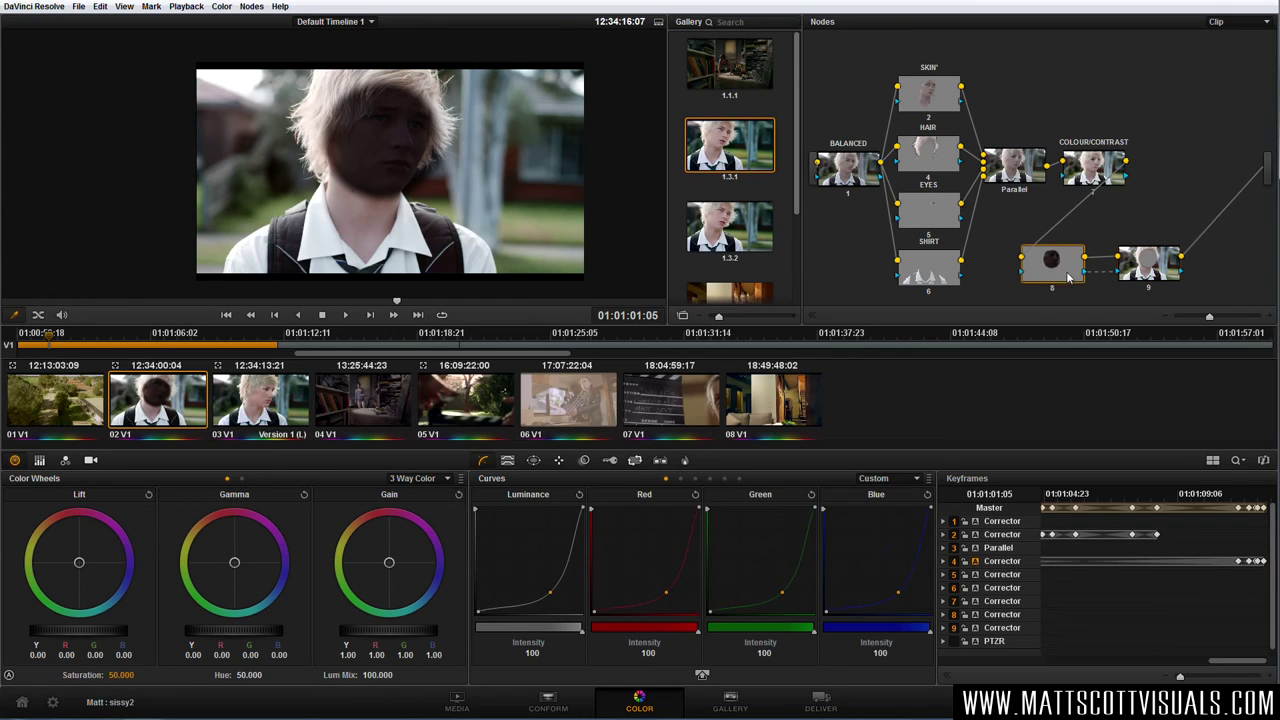
pyautogui.click(1141, 275)
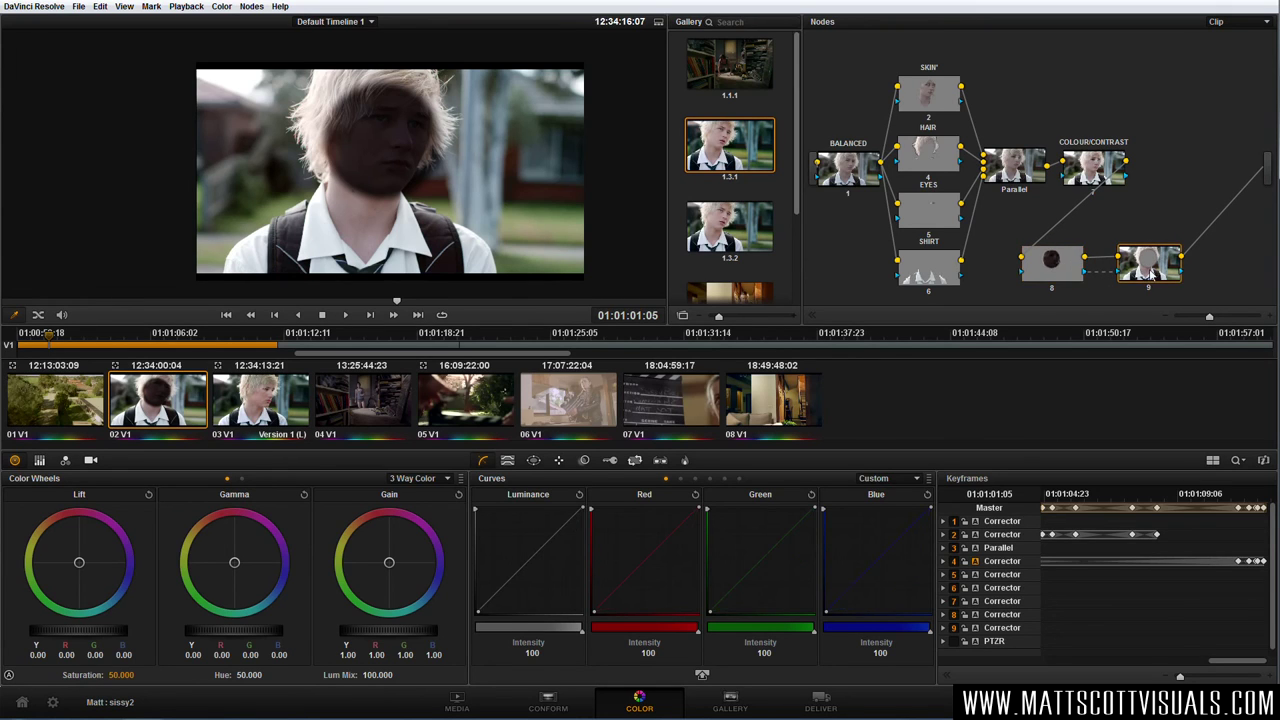
pyautogui.moveTo(528, 558); pyautogui.dragTo(555, 582)
pyautogui.moveTo(530, 558)
pyautogui.mouseDown()
pyautogui.moveTo(522, 545)
pyautogui.moveTo(538, 575)
pyautogui.mouseUp()
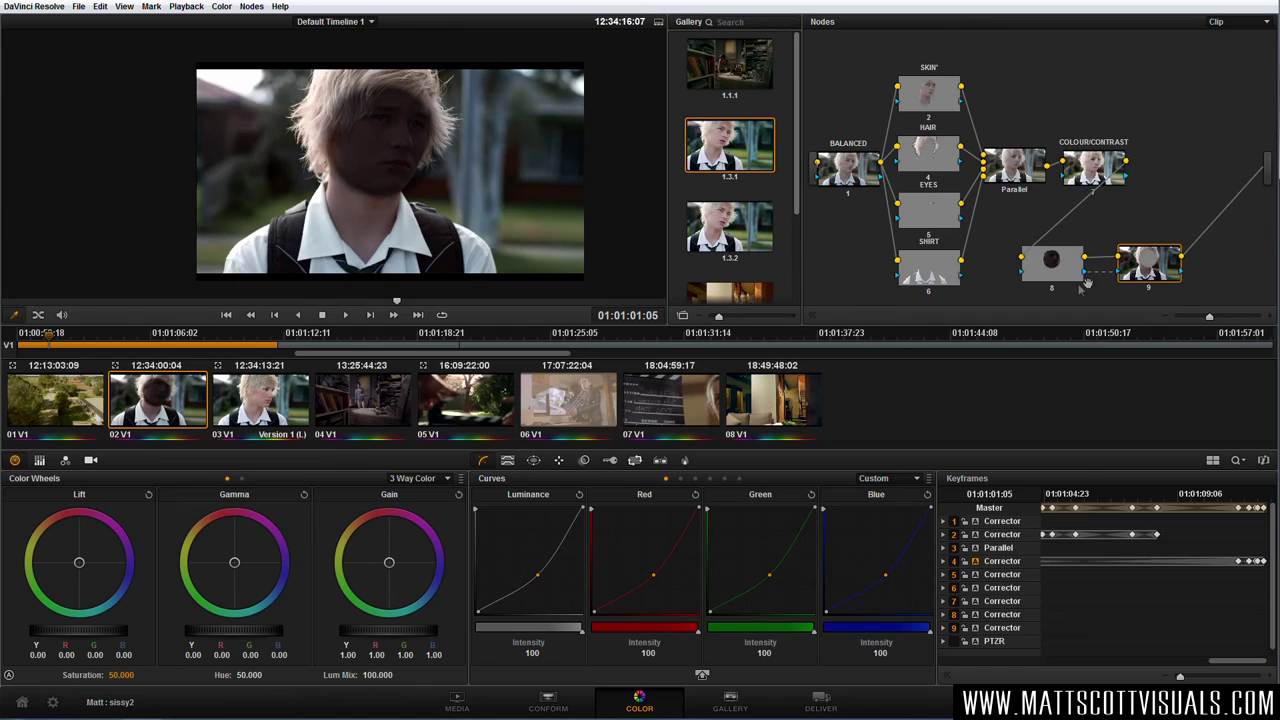
# - Delete the outside node and the face-window node after COLOUR/CONTRAST
pyautogui.press('Delete')
pyautogui.press('Delete')
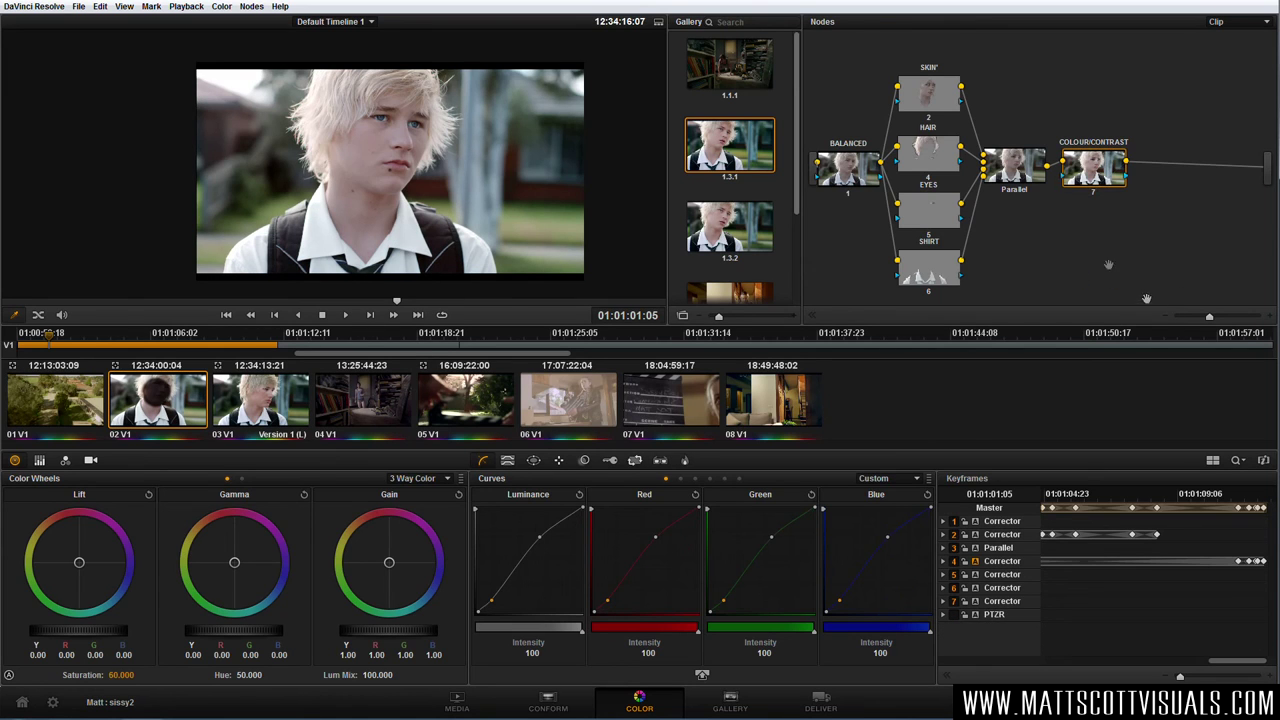
# - Add an outside node to the SKIN node
pyautogui.click(937, 105)
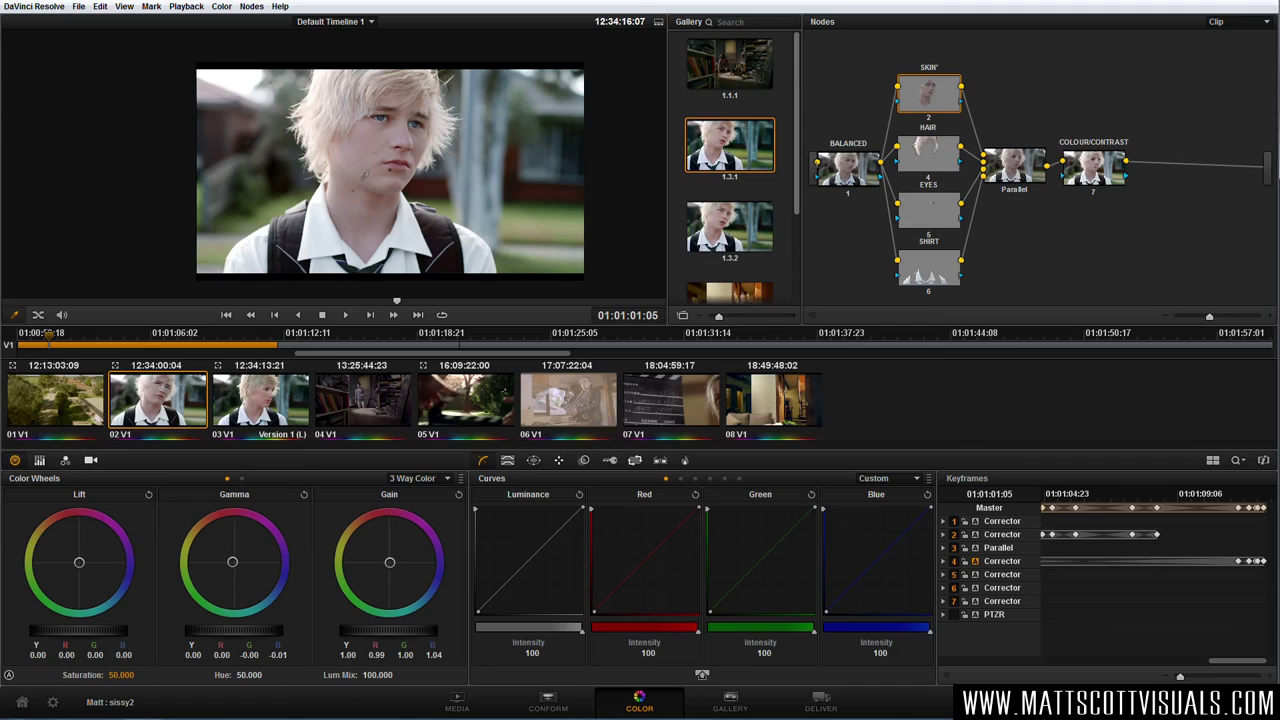
pyautogui.rightClick(942, 102)
pyautogui.click(986, 120)
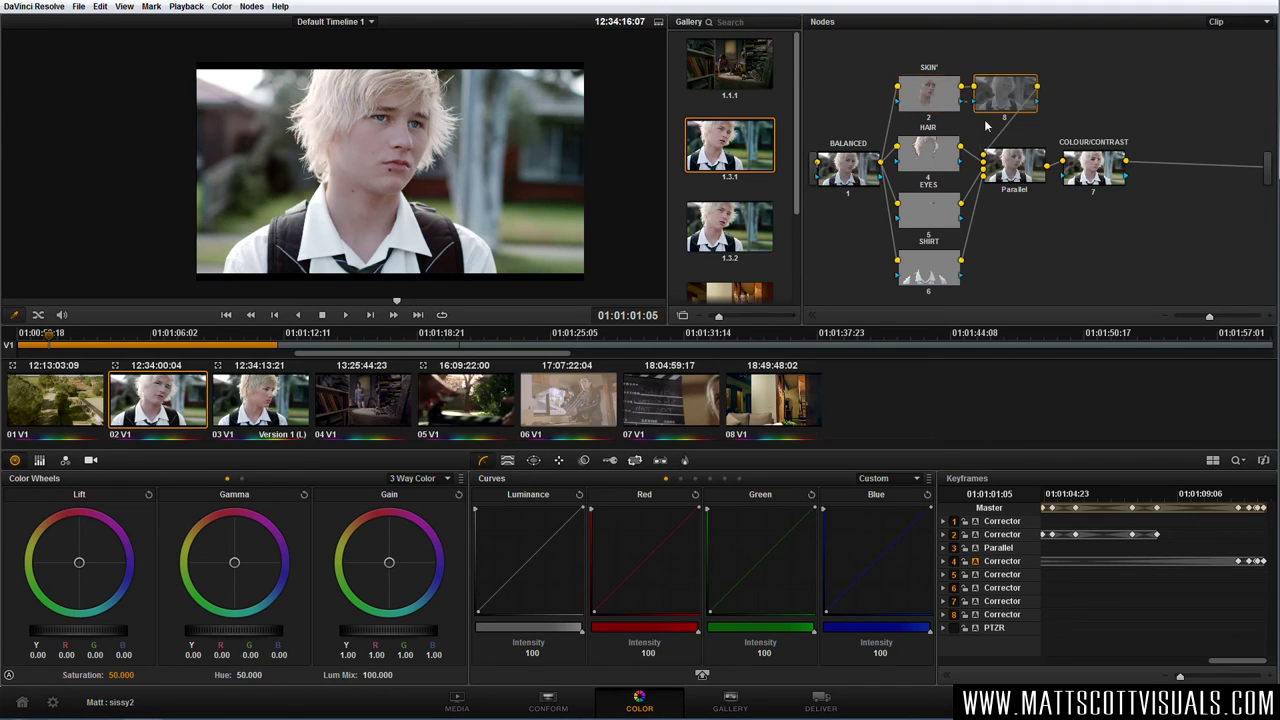
# - Move the SKIN branch's outside node up clear of the other nodes and label it "cool shadows"
pyautogui.moveTo(1000, 104); pyautogui.dragTo(1034, 72)
pyautogui.rightClick(1036, 68)
pyautogui.press('Escape')
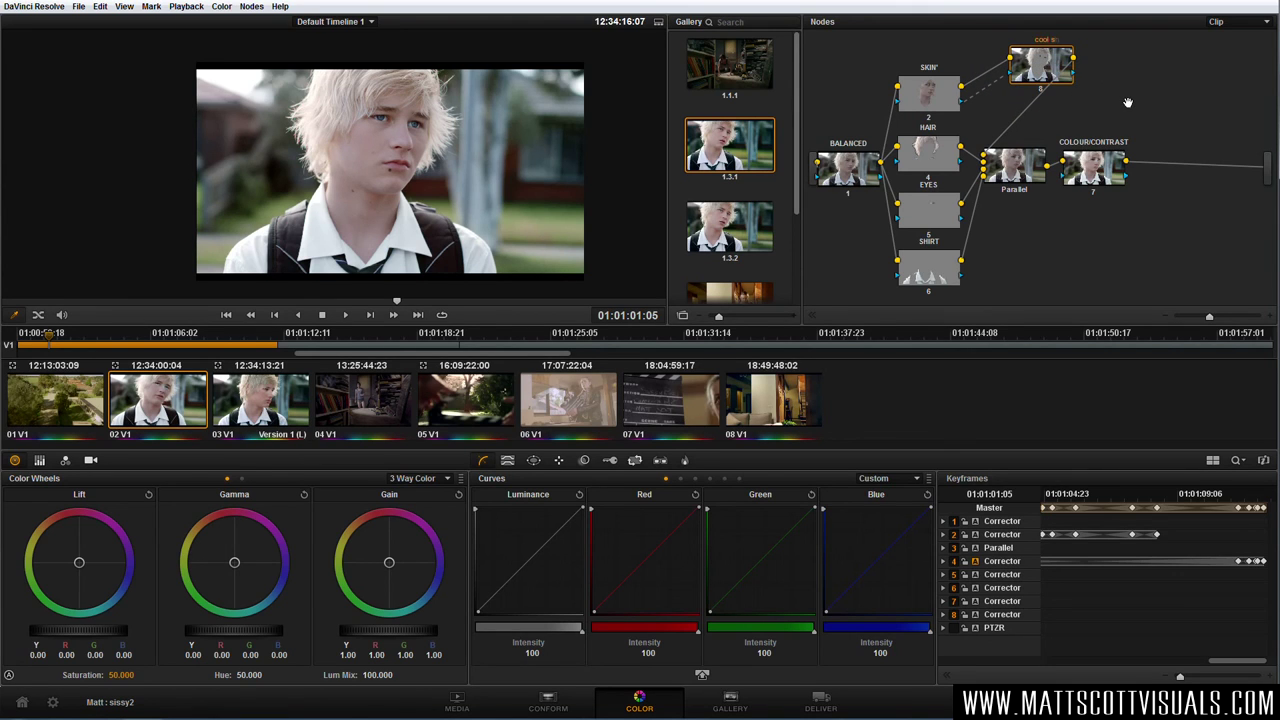
pyautogui.write('ws')
pyautogui.press('Return')
# - Cool the cool shadows node's lift to red -0.02, green 0.00, blue 0.01, and compare the node on and off
pyautogui.moveTo(80, 565); pyautogui.dragTo(90, 586)
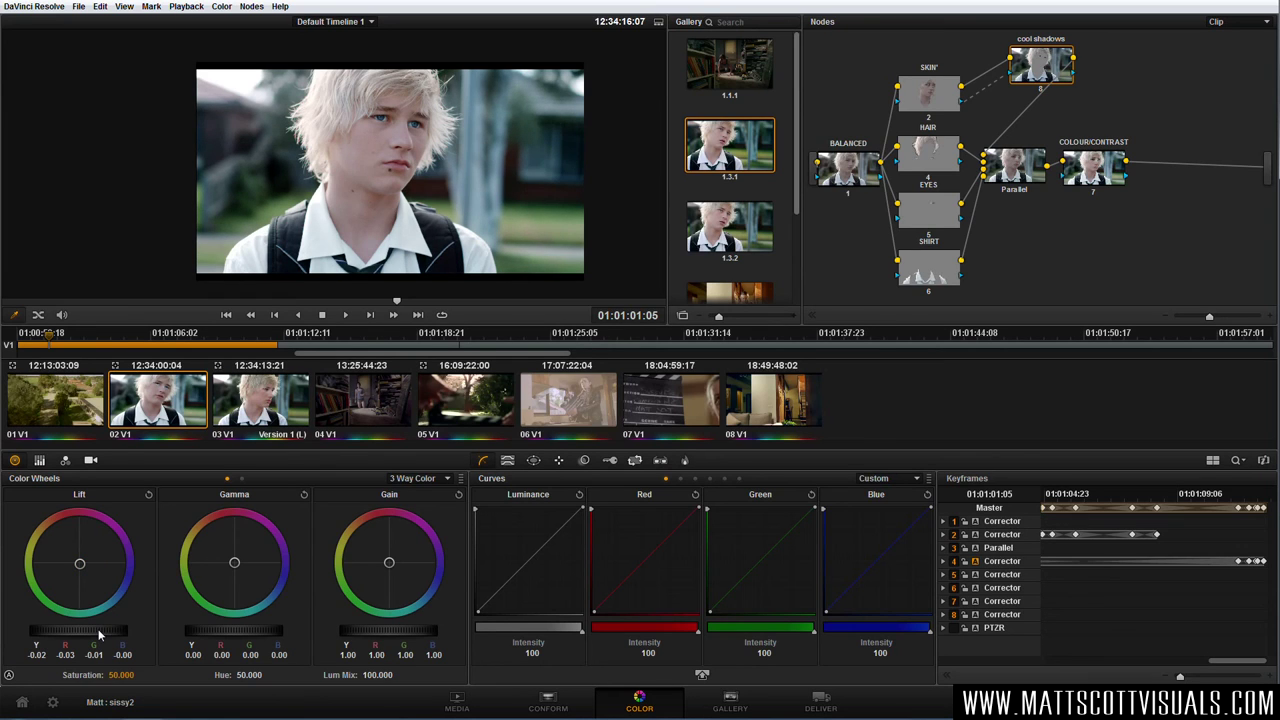
pyautogui.moveTo(99, 634); pyautogui.dragTo(100, 634)
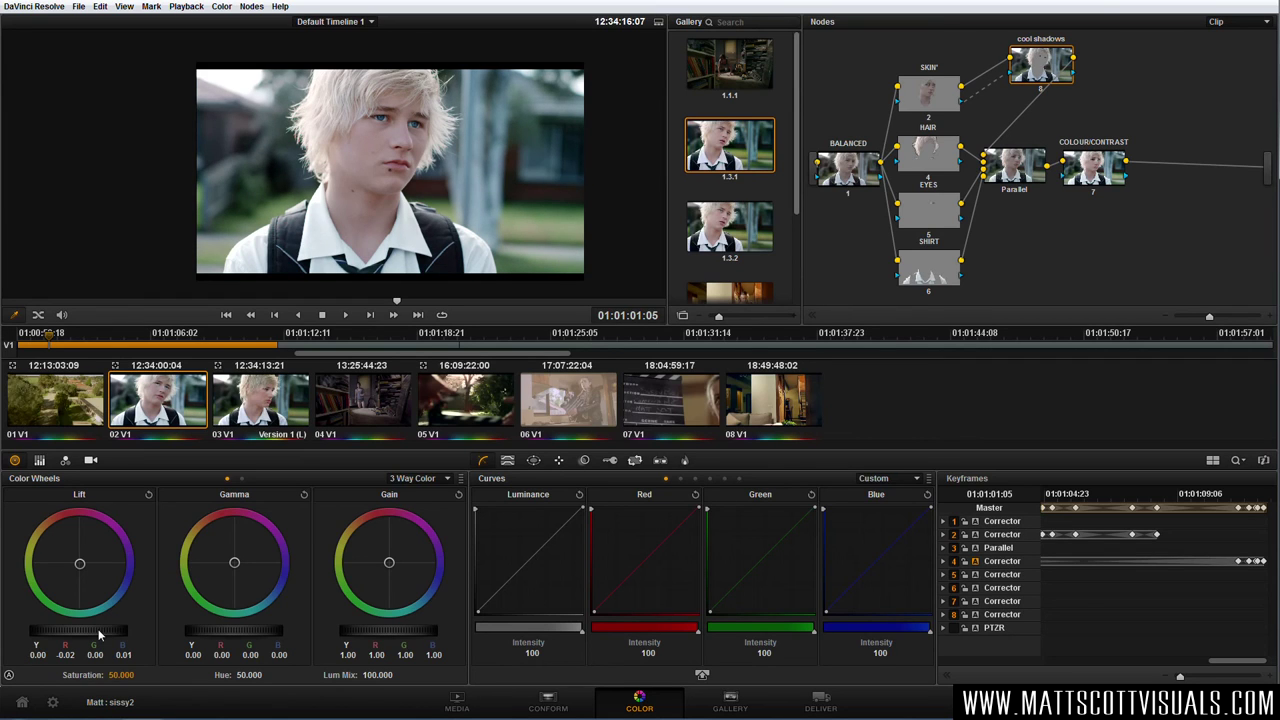
pyautogui.hotkey('ctrl', 'd')
pyautogui.hotkey('ctrl', 'd')
pyautogui.hotkey('ctrl', 'd')
pyautogui.hotkey('ctrl', 'd')
pyautogui.hotkey('ctrl', 'd')
pyautogui.hotkey('ctrl', 'd')
# - Add a serial node after COLOUR/CONTRAST and place it below the main chain
pyautogui.moveTo(1071, 182); pyautogui.dragTo(1076, 182)
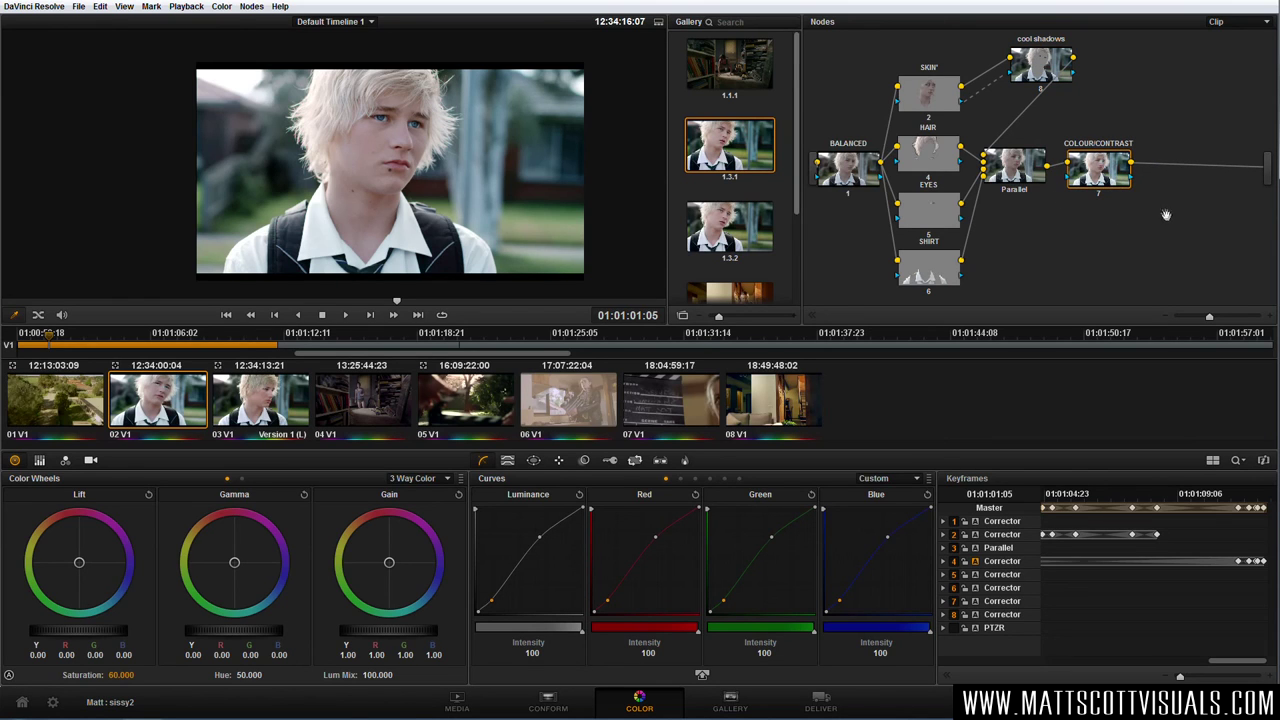
pyautogui.click(1097, 192)
pyautogui.hotkey('alt', 's')
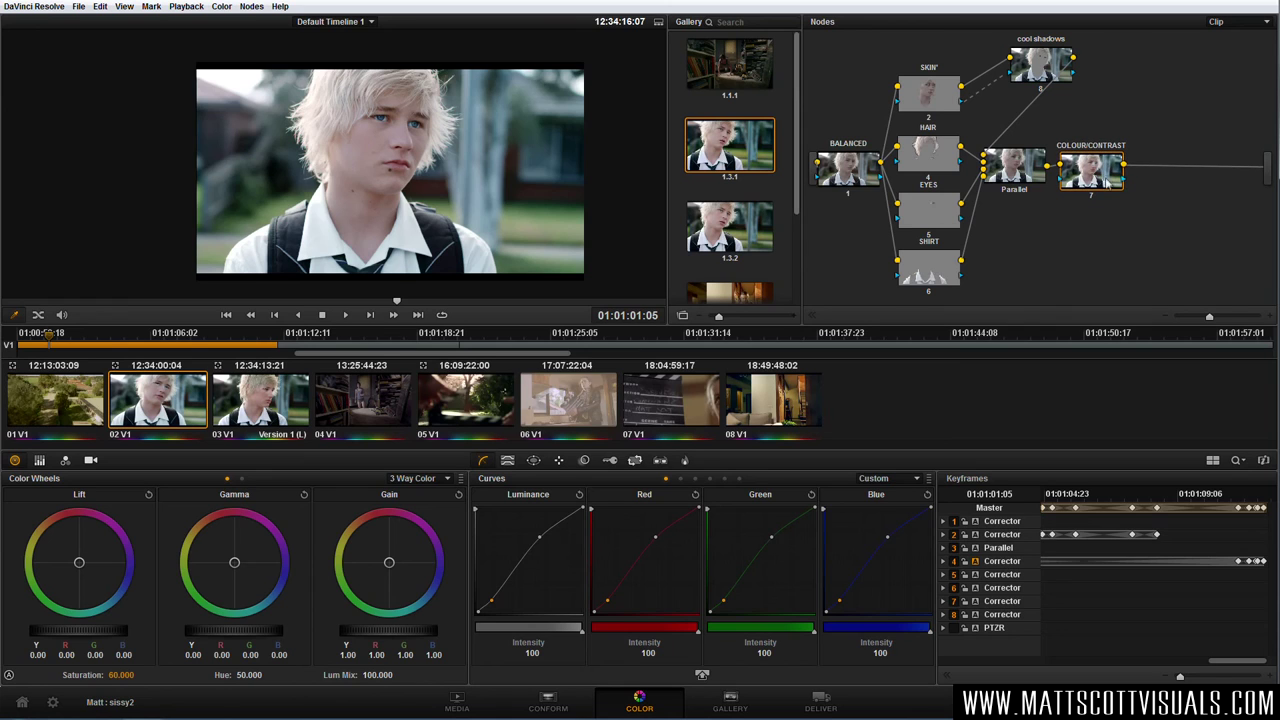
pyautogui.moveTo(1180, 185); pyautogui.dragTo(1060, 248)
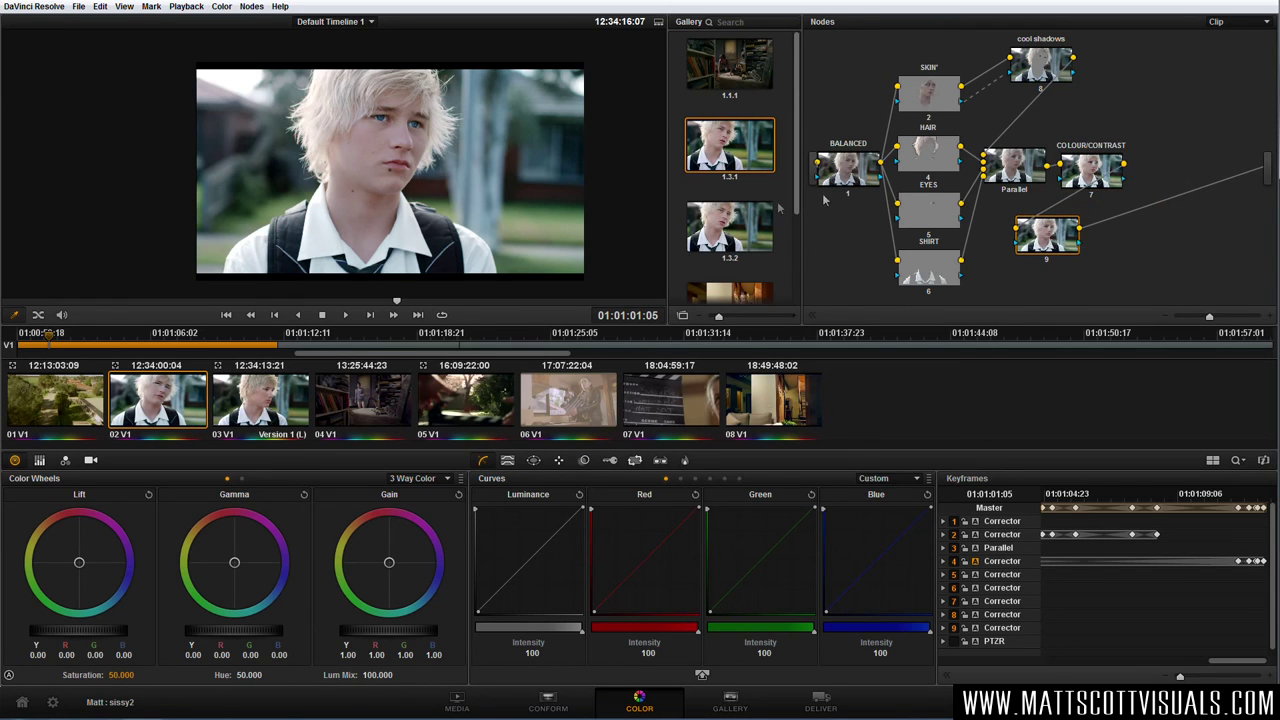
# - Add a circular window to the new node, enlarged and tilted around the boy's head and chest, with a softness of about 10.64
pyautogui.click(533, 460)
pyautogui.click(496, 526)
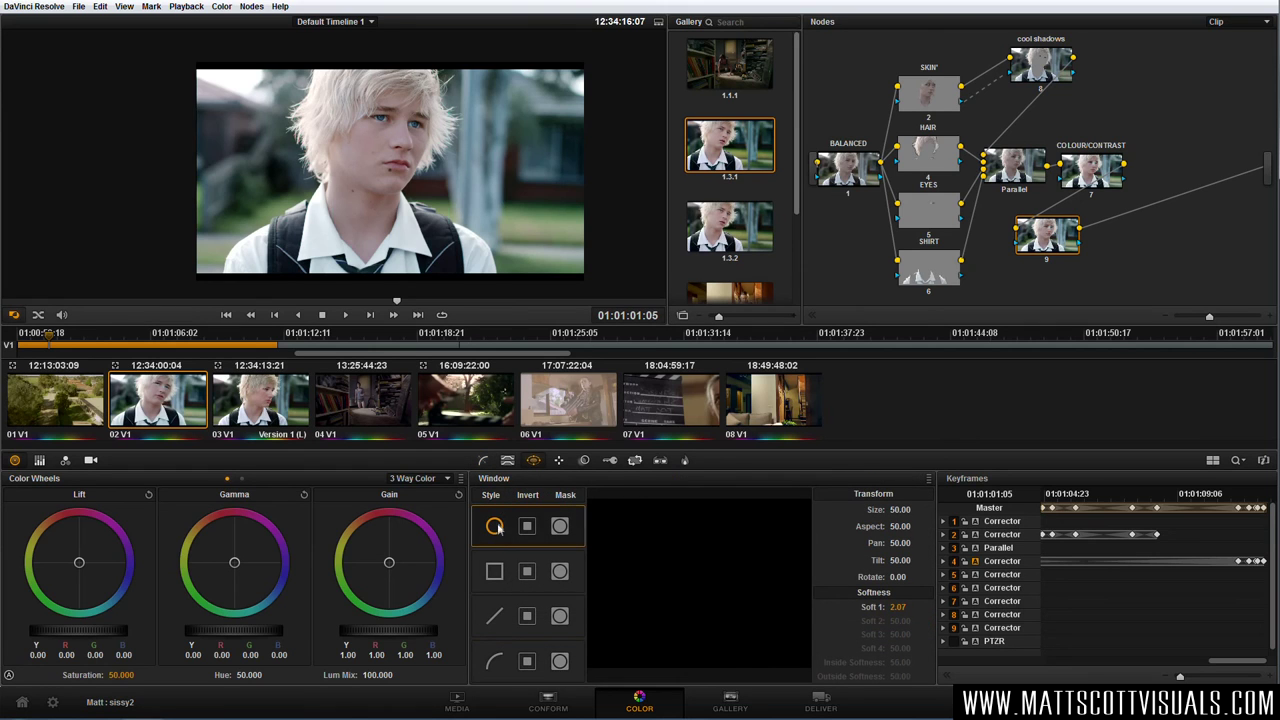
pyautogui.moveTo(380, 133); pyautogui.dragTo(388, 47)
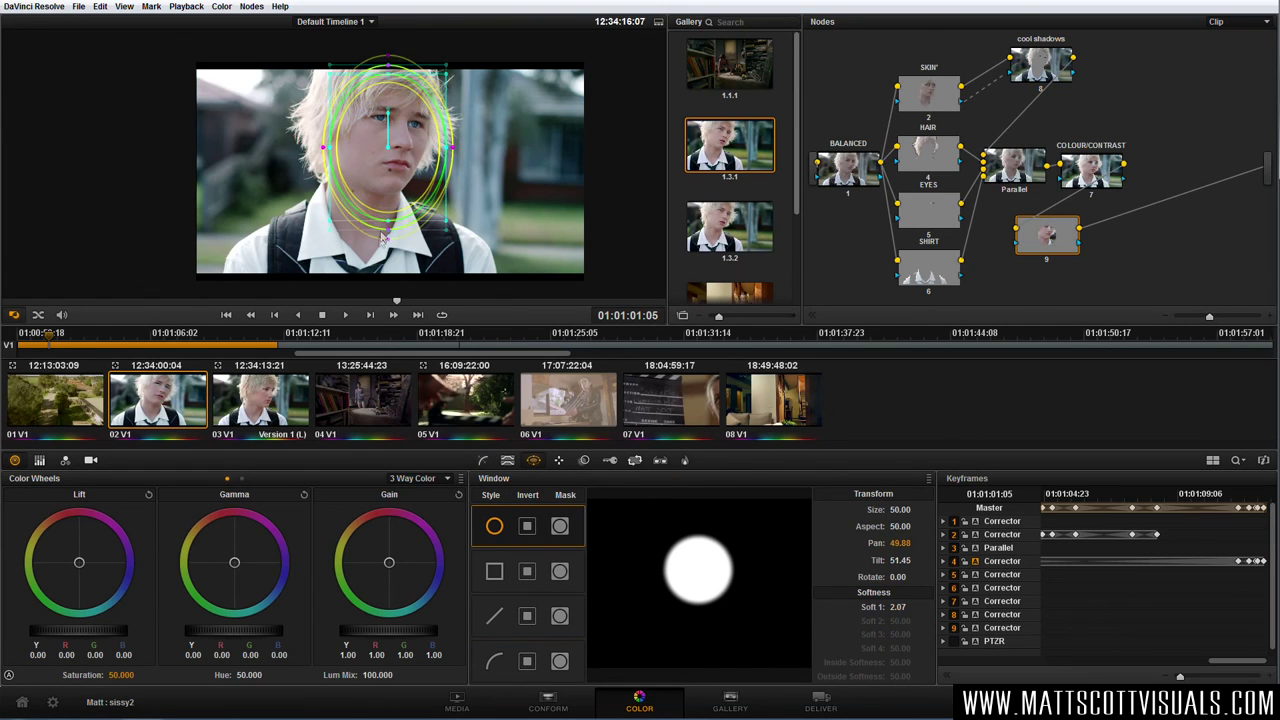
pyautogui.moveTo(447, 148); pyautogui.dragTo(508, 156)
pyautogui.moveTo(371, 243); pyautogui.dragTo(373, 290)
pyautogui.moveTo(375, 163); pyautogui.dragTo(383, 165)
pyautogui.moveTo(384, 104); pyautogui.dragTo(404, 141)
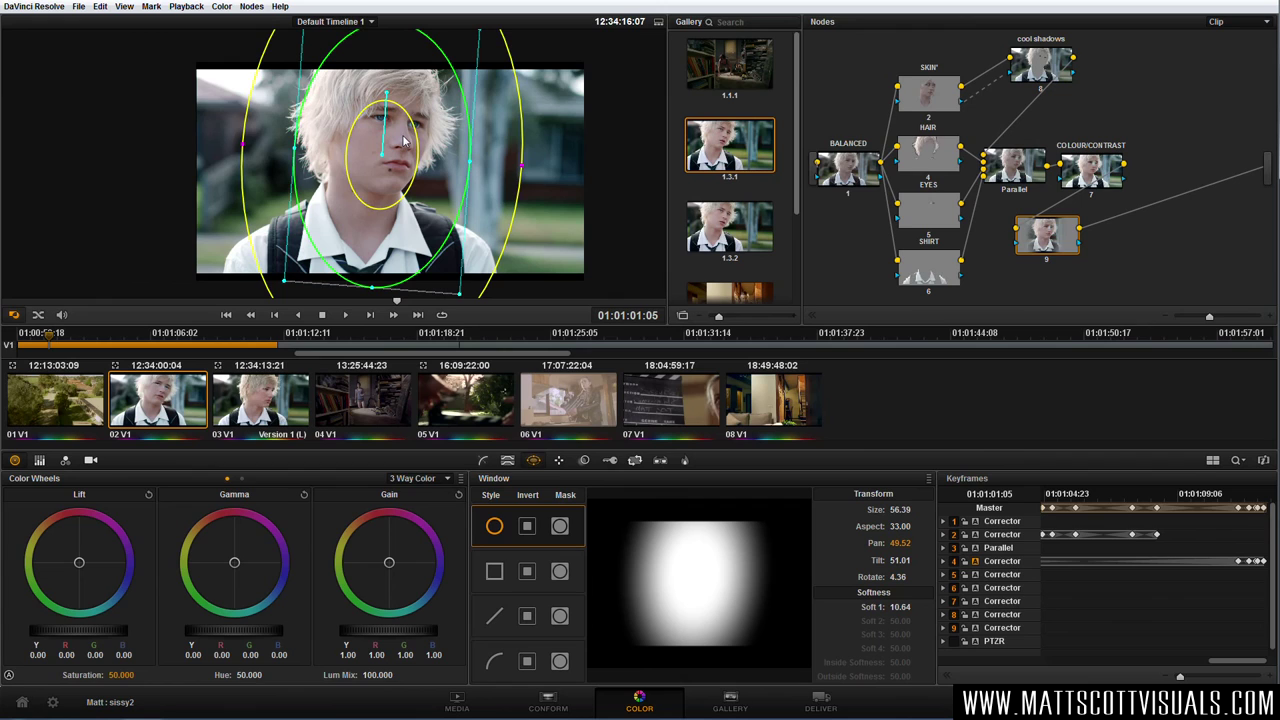
# - Set the window node's saturation to 54 and try blur radius values of 0.74 and 0.25
pyautogui.click(483, 462)
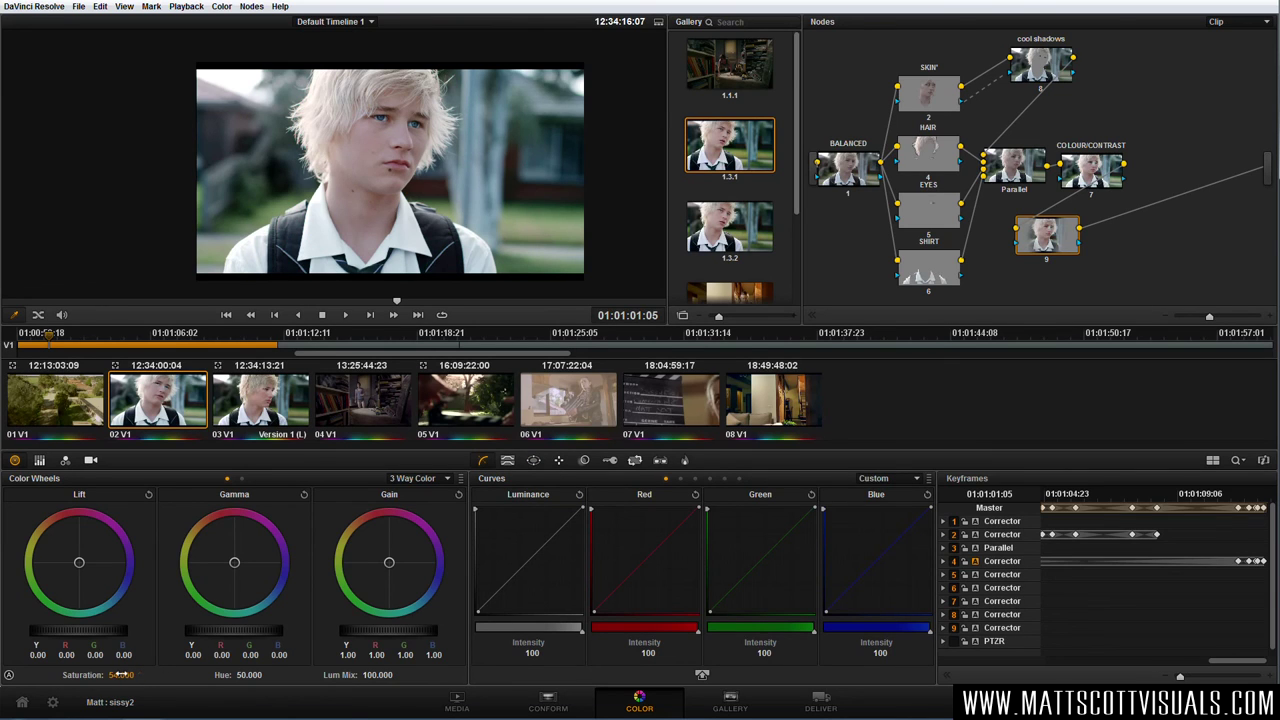
pyautogui.click(584, 461)
pyautogui.moveTo(590, 572)
pyautogui.mouseDown()
pyautogui.moveTo(587, 586)
pyautogui.moveTo(573, 547)
pyautogui.moveTo(589, 595)
pyautogui.moveTo(589, 577)
pyautogui.mouseUp()
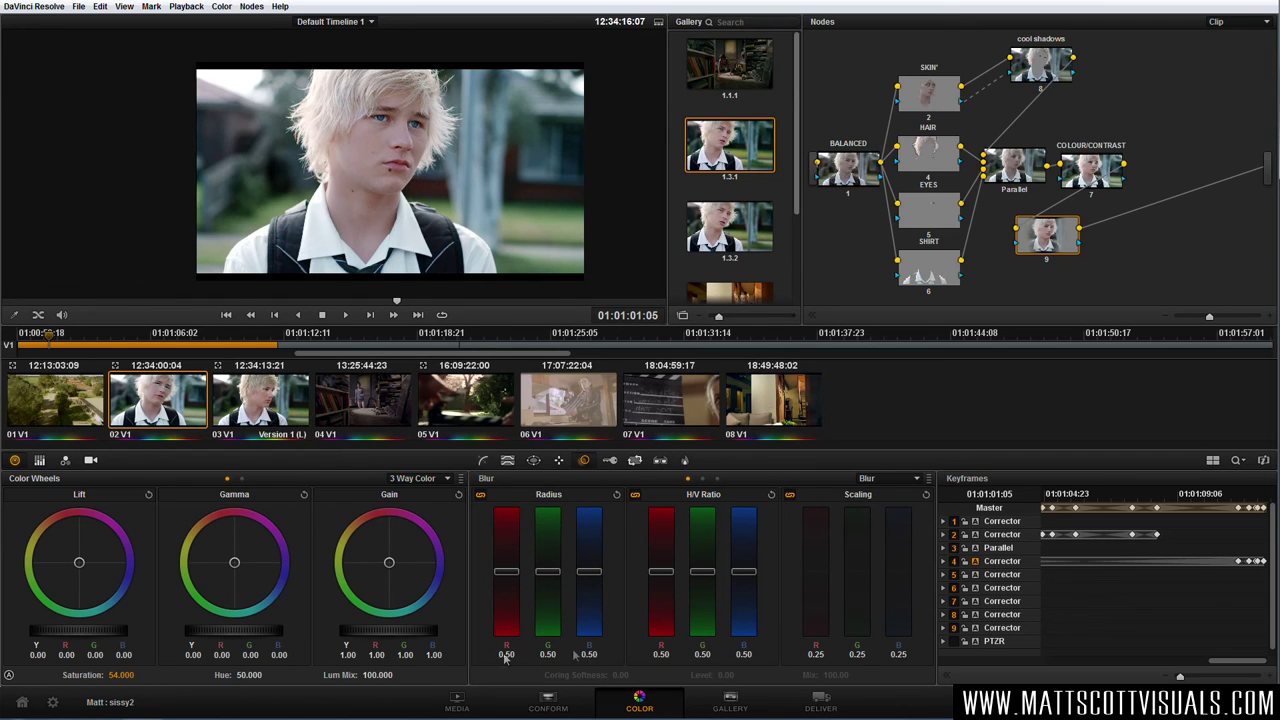
pyautogui.moveTo(593, 574); pyautogui.dragTo(593, 547)
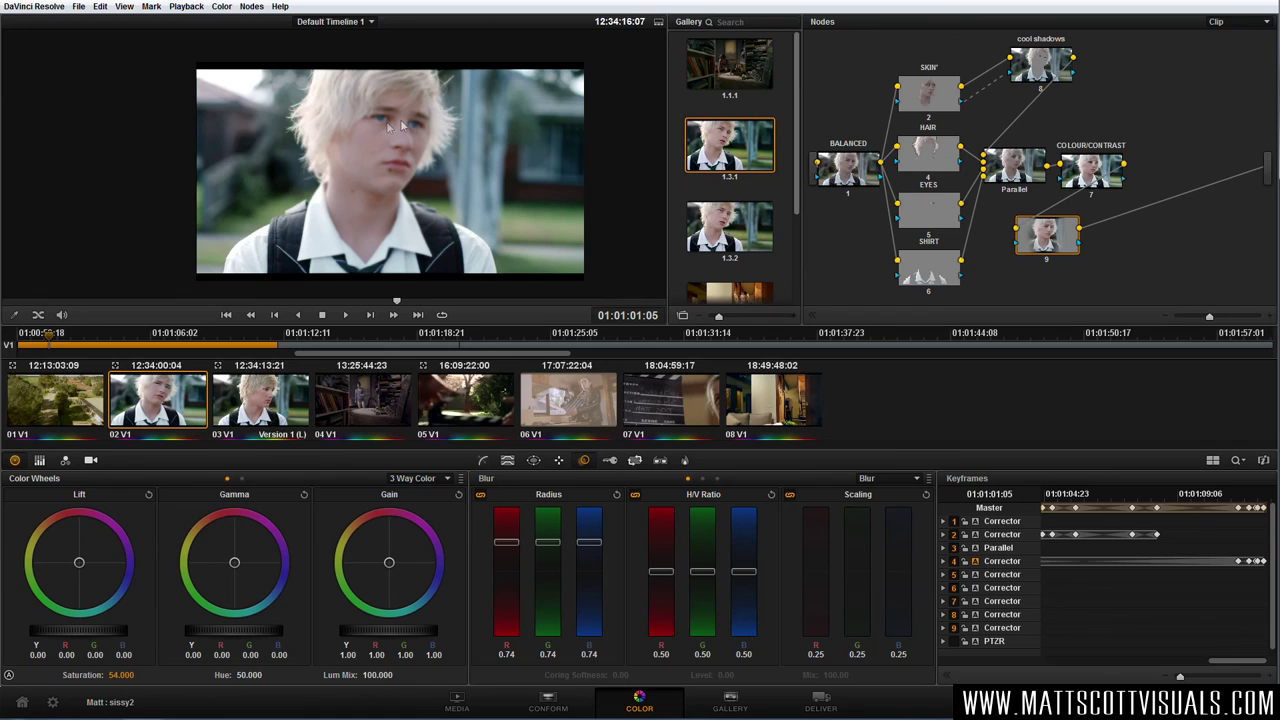
pyautogui.moveTo(590, 543); pyautogui.dragTo(588, 601)
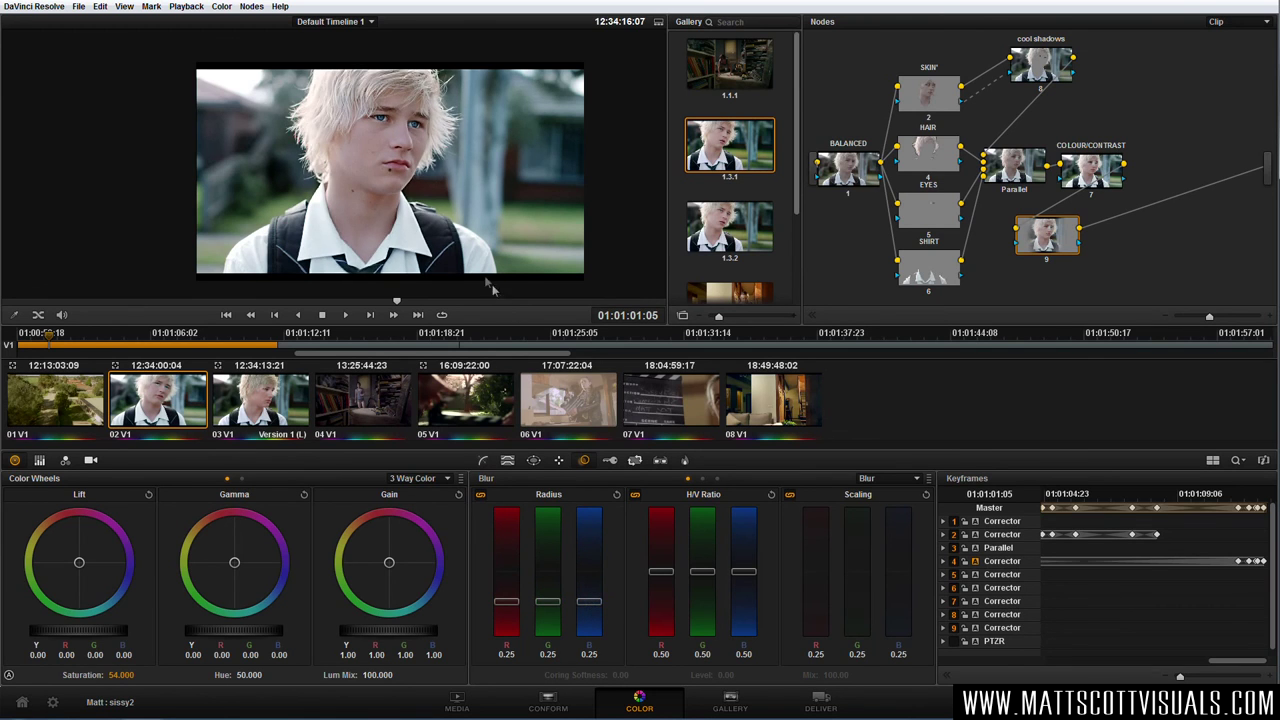
# - Set the window node's blur radius to 0.46 for slight sharpening and check the affected area in highlight view
pyautogui.scroll(2, 491, 286)
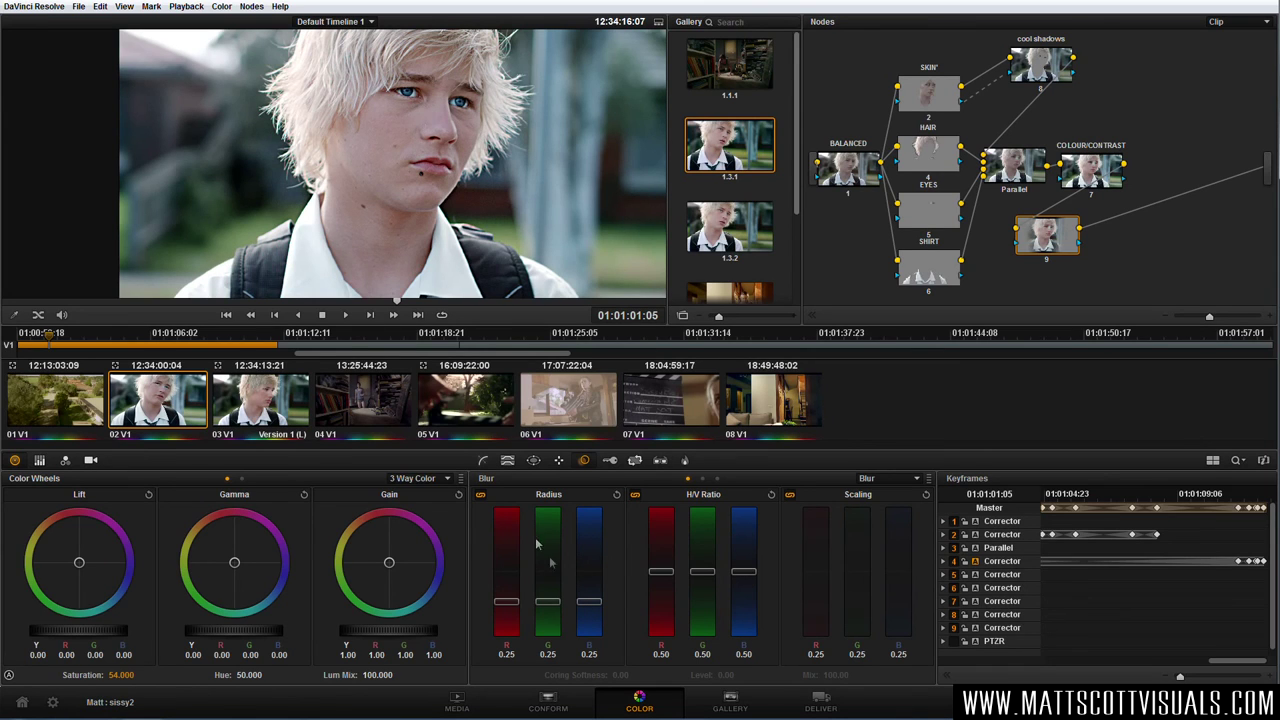
pyautogui.moveTo(589, 607); pyautogui.dragTo(600, 580)
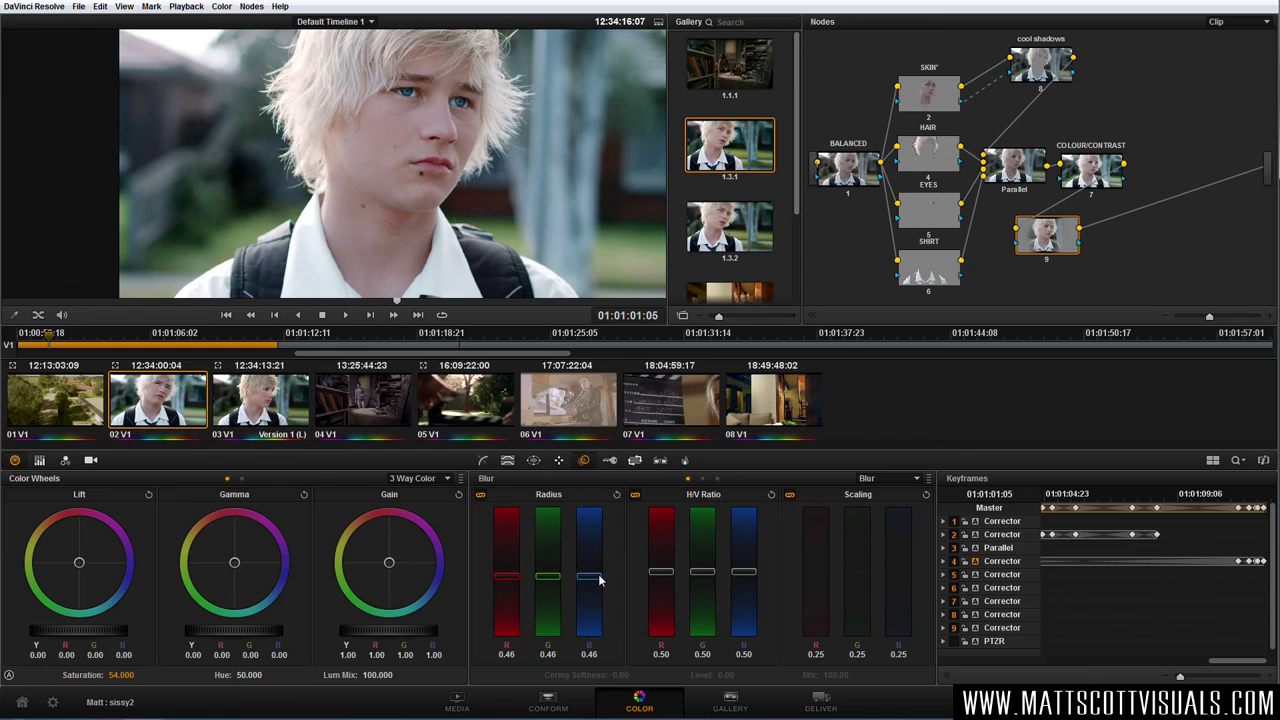
pyautogui.scroll(-1, 430, 176)
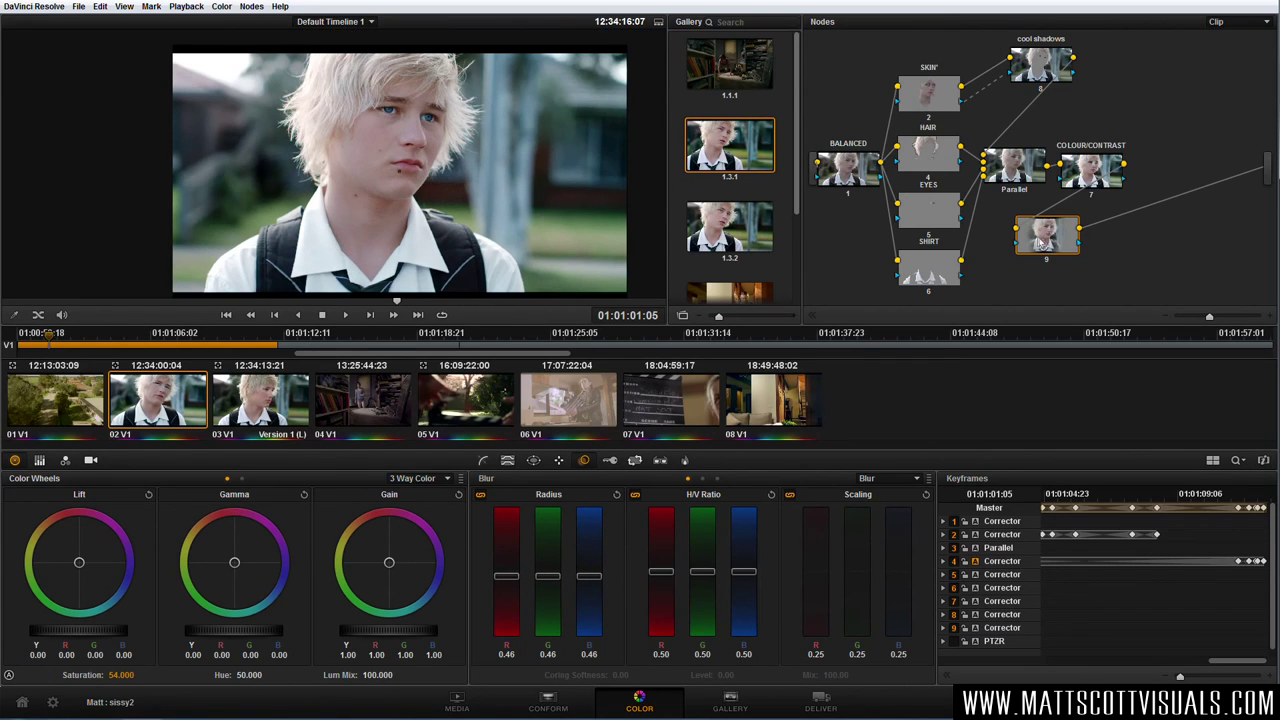
pyautogui.hotkey('shift', 'h')
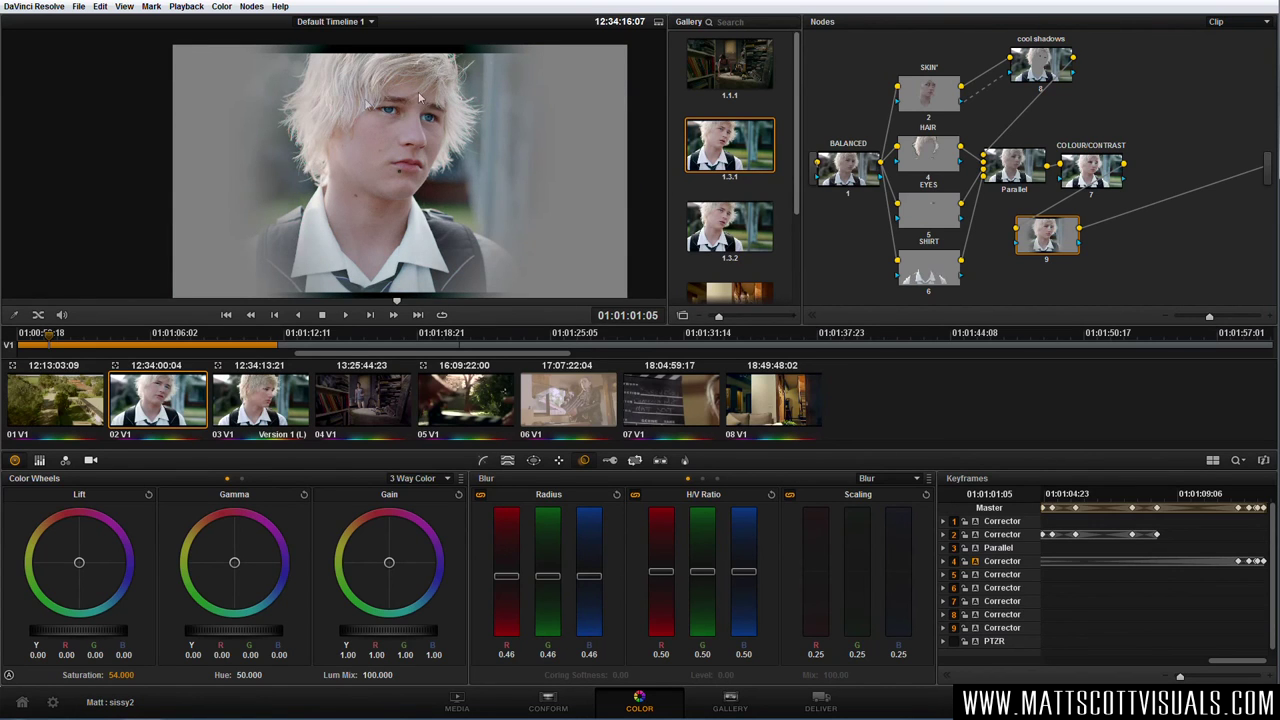
pyautogui.hotkey('shift', 'h')
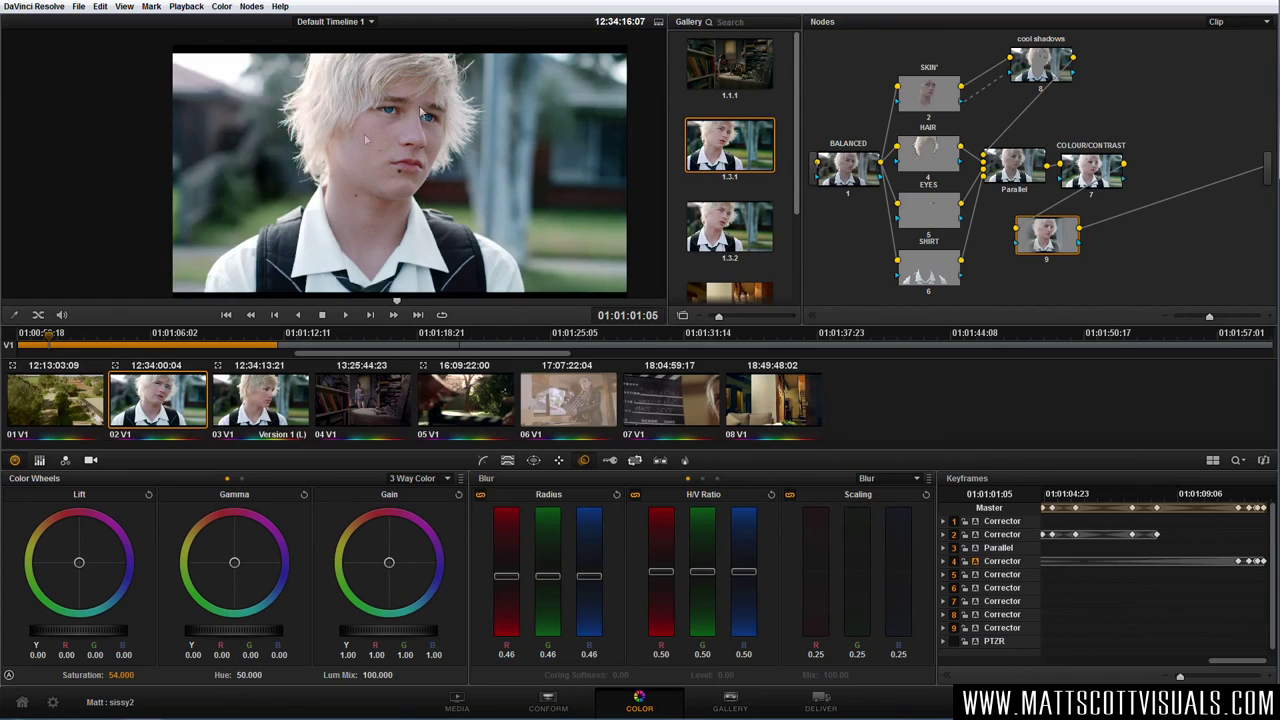
# - Add an outside node to the window node and lower its luminance curve's midtones to darken the surroundings
pyautogui.rightClick(1057, 244)
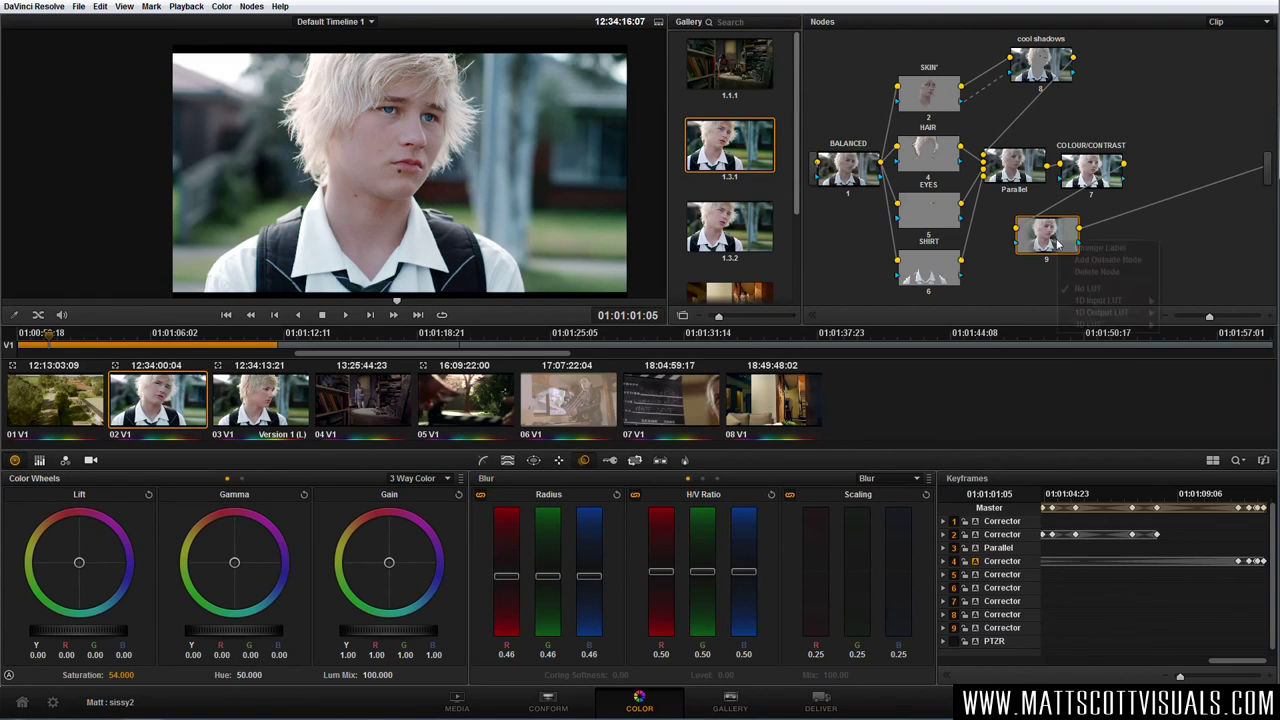
pyautogui.click(1103, 262)
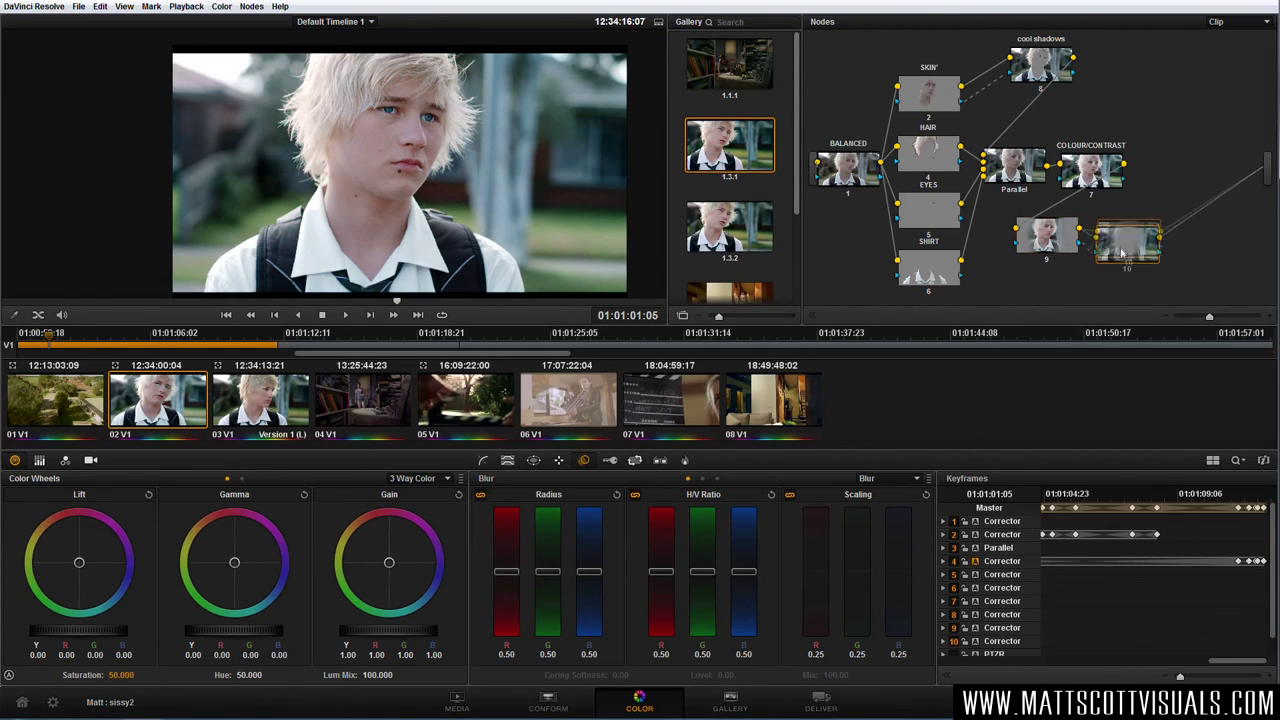
pyautogui.click(483, 460)
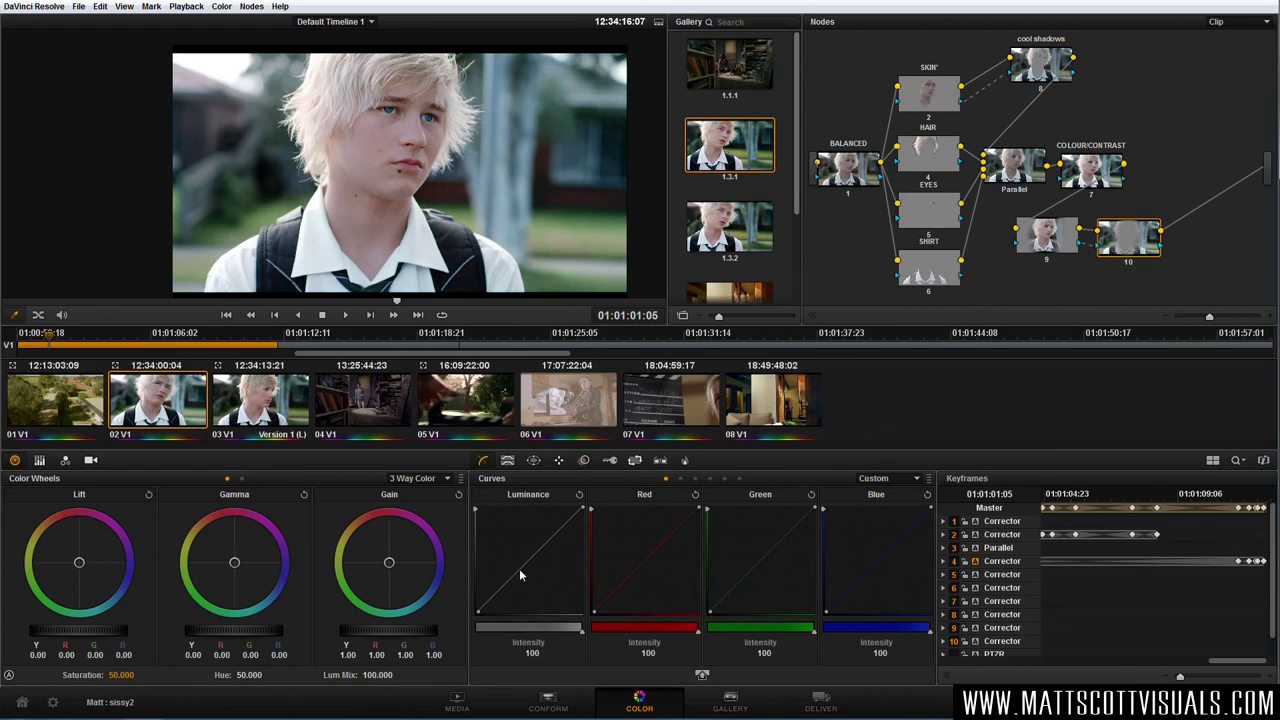
pyautogui.moveTo(506, 590); pyautogui.dragTo(530, 578)
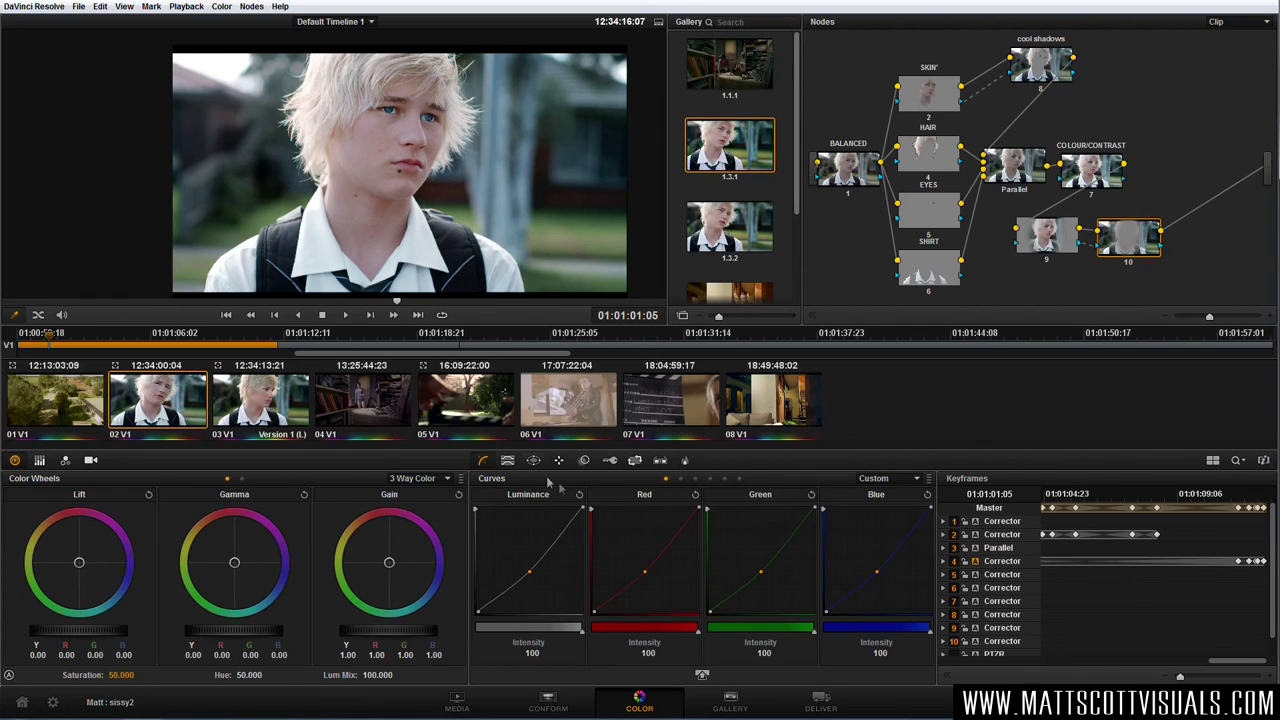
# - Blur the surroundings slightly in the outside node with a radius of 0.52 for red and green and 0.53 for blue
pyautogui.click(584, 461)
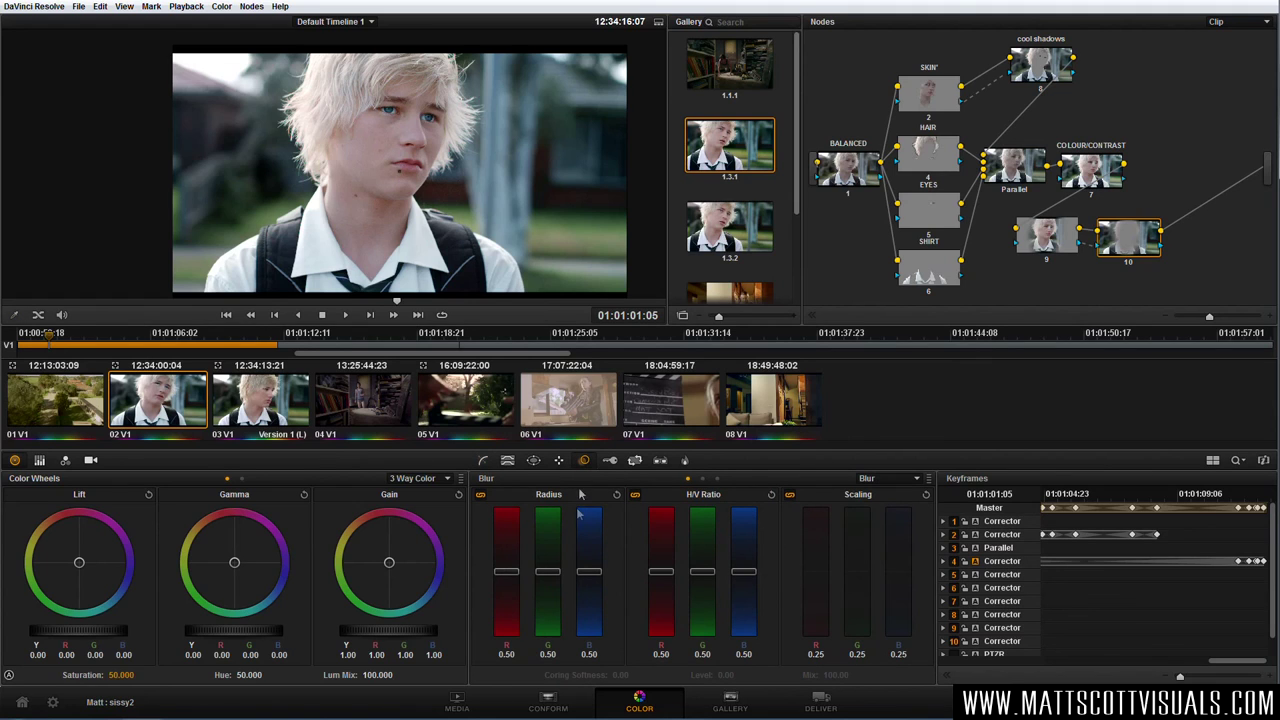
pyautogui.moveTo(589, 571); pyautogui.dragTo(596, 572)
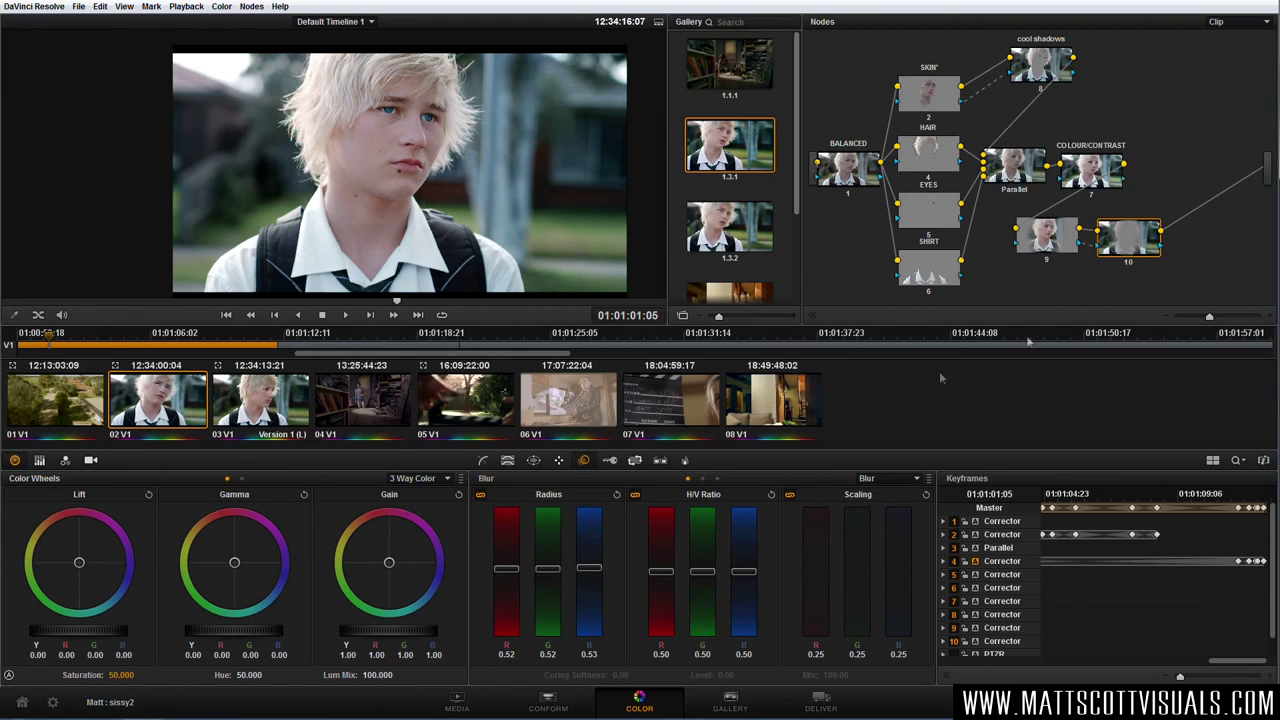
# - Track the circular window on node 9 forward through the clip, stop the tracking and play backwards
pyautogui.click(1052, 243)
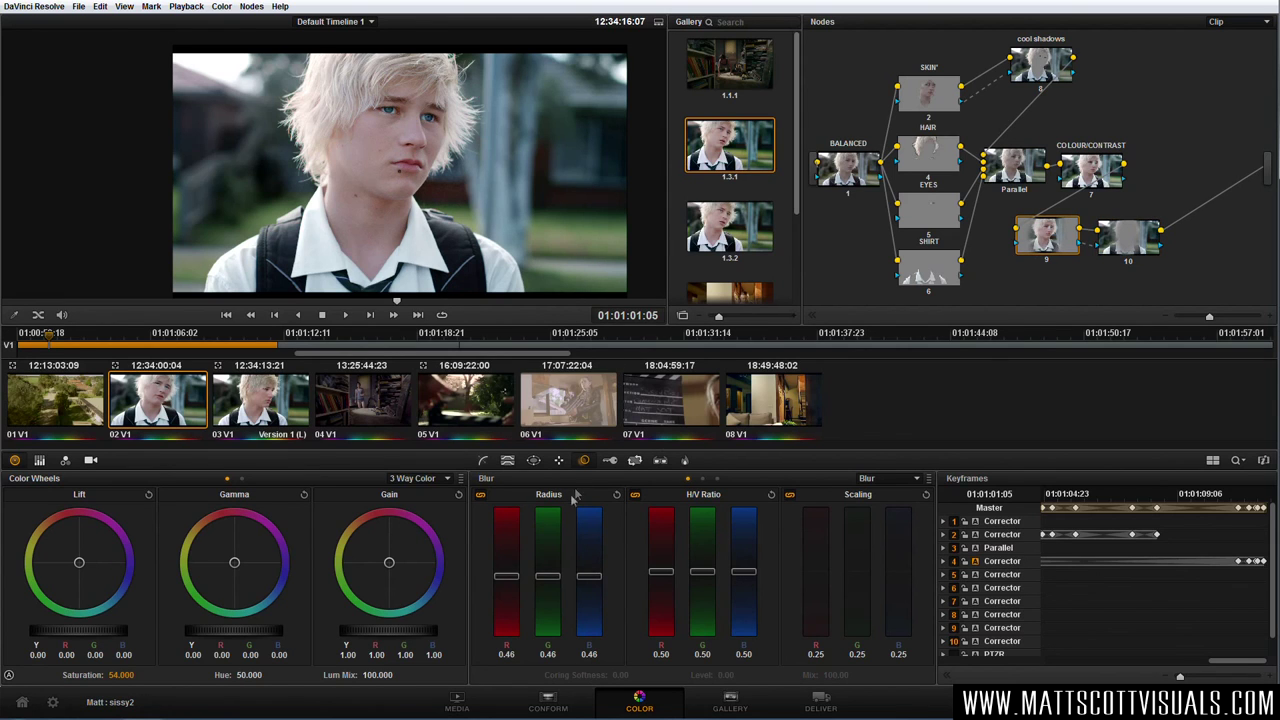
pyautogui.click(558, 461)
pyautogui.click(558, 461)
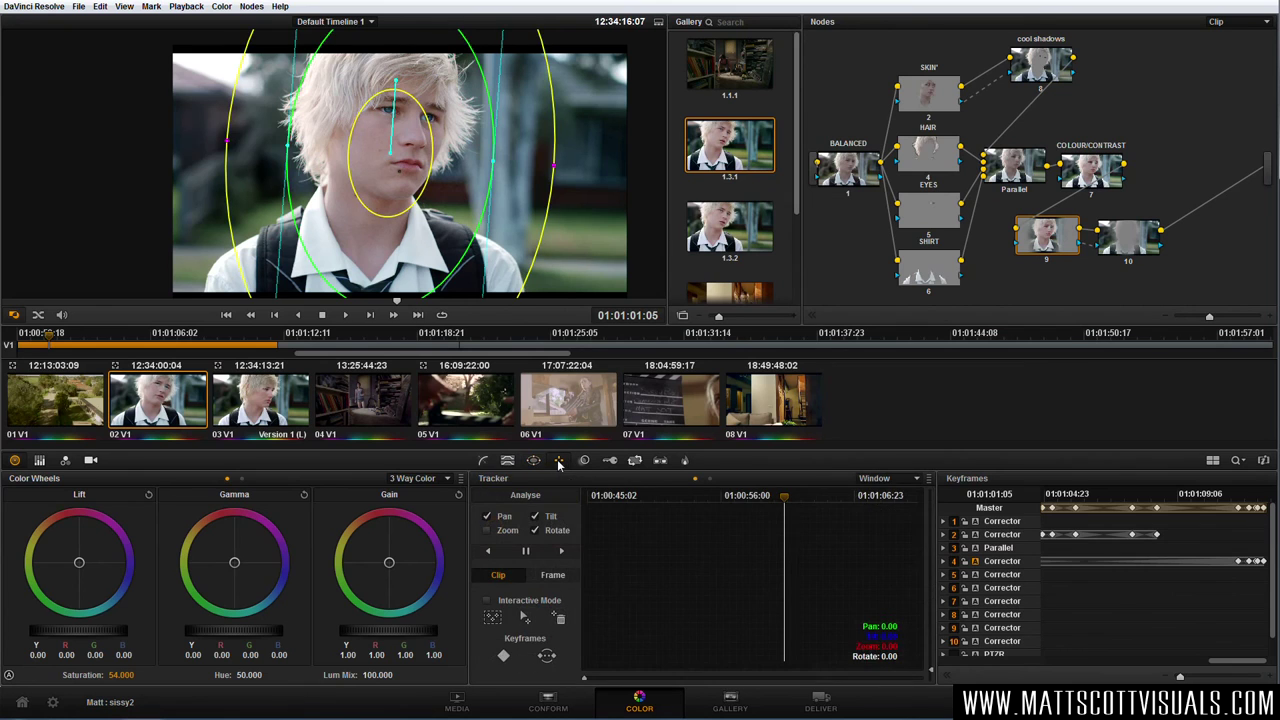
pyautogui.click(565, 552)
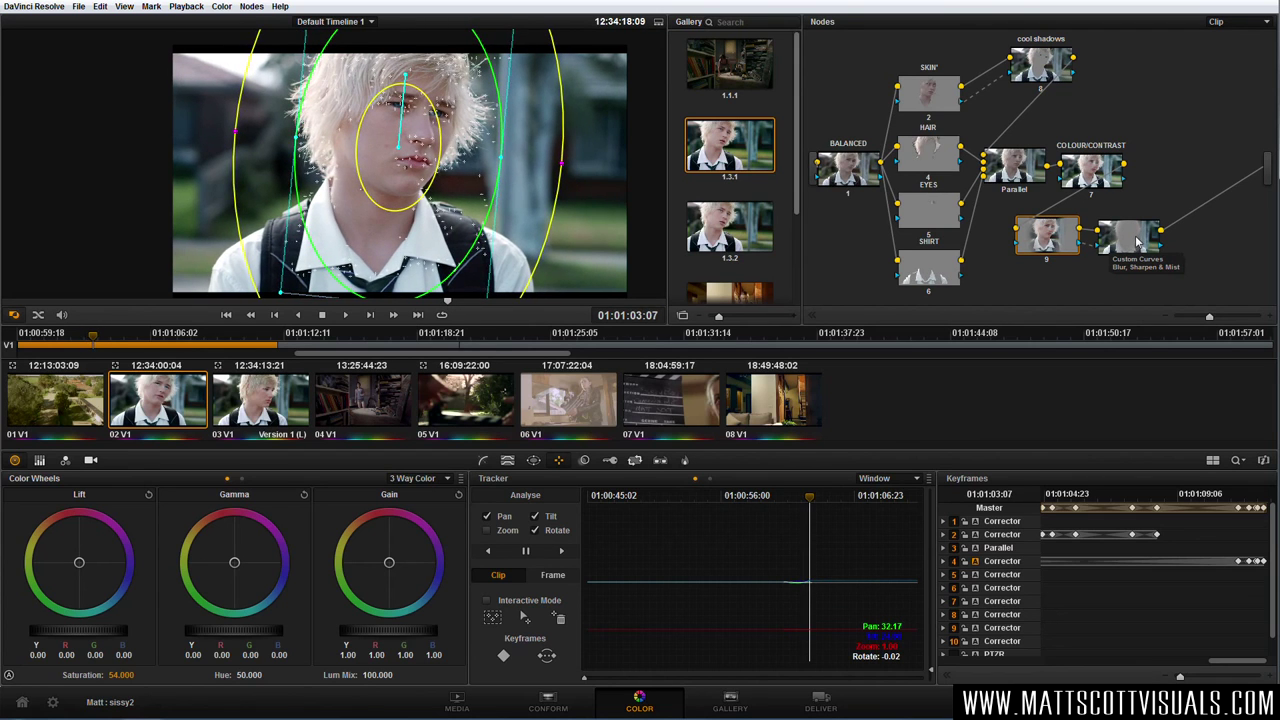
pyautogui.click(526, 552)
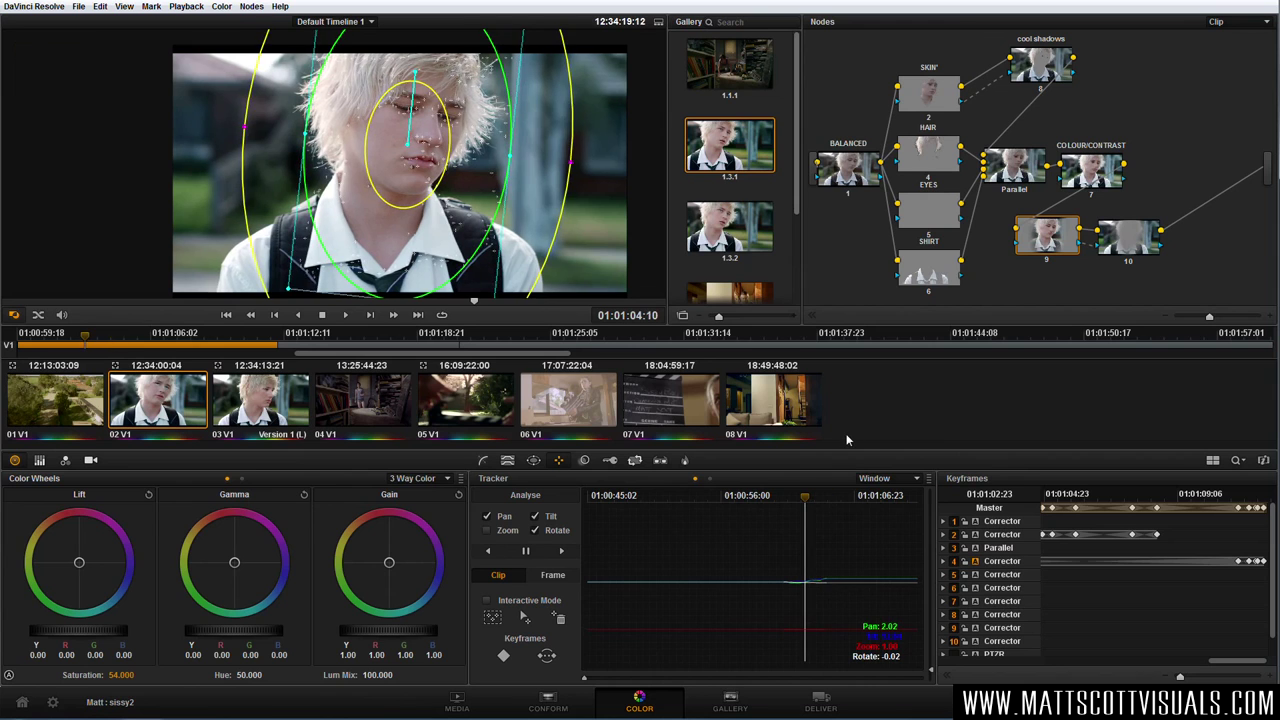
pyautogui.press('j')
# - Hide the window overlay, fit the picture in the viewer and shift nodes 9 and 10 further along below COLOUR/CONTRAST
pyautogui.click(485, 461)
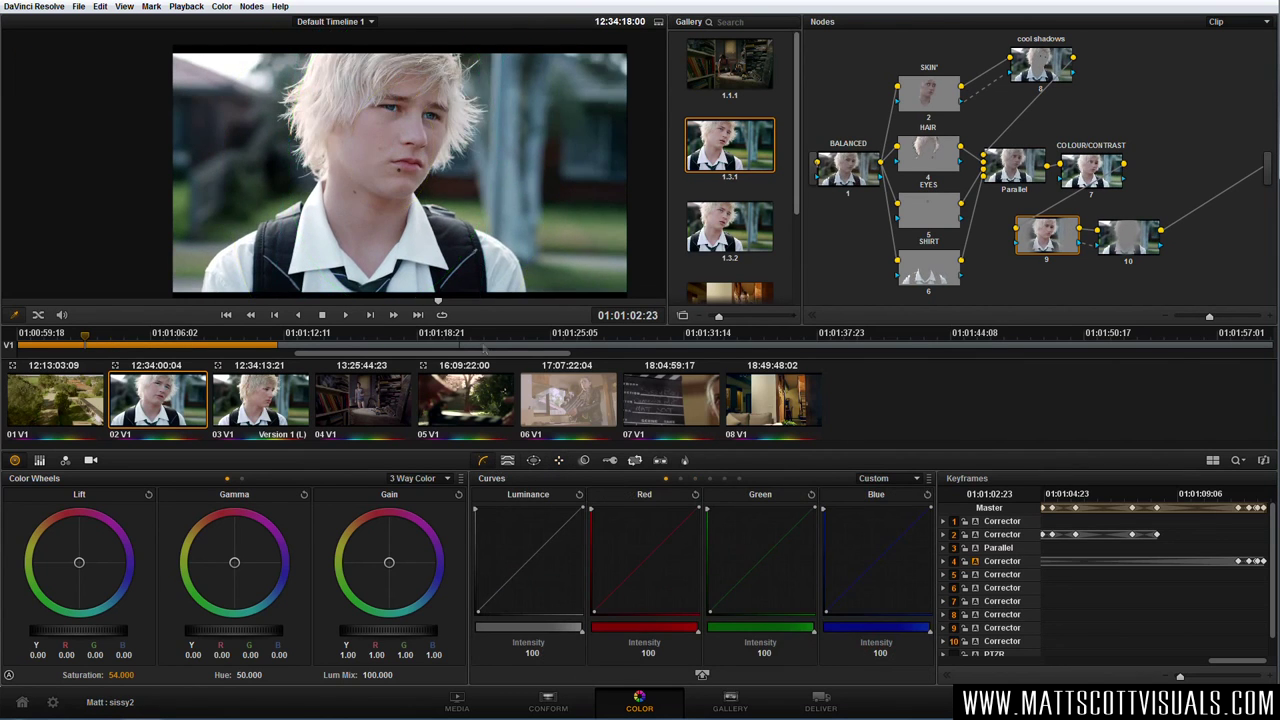
pyautogui.scroll(2, 434, 187)
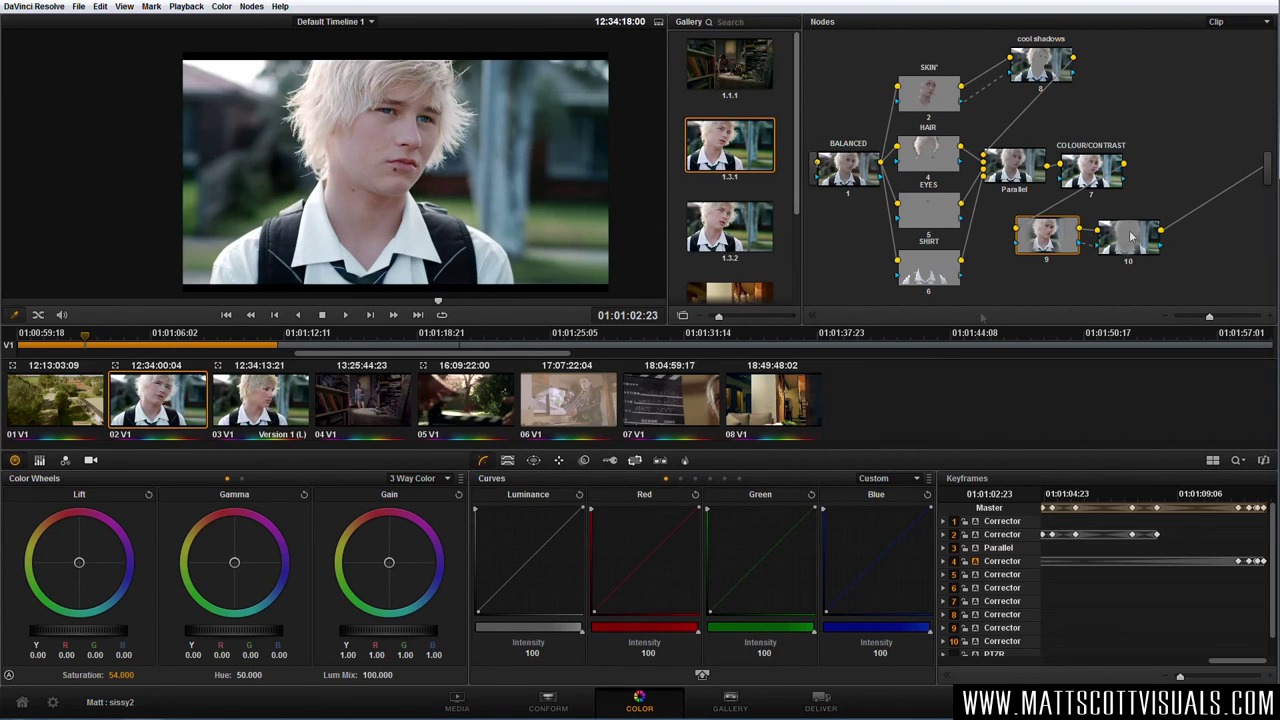
pyautogui.moveTo(1131, 237); pyautogui.dragTo(1208, 261)
pyautogui.moveTo(1056, 255); pyautogui.dragTo(1122, 266)
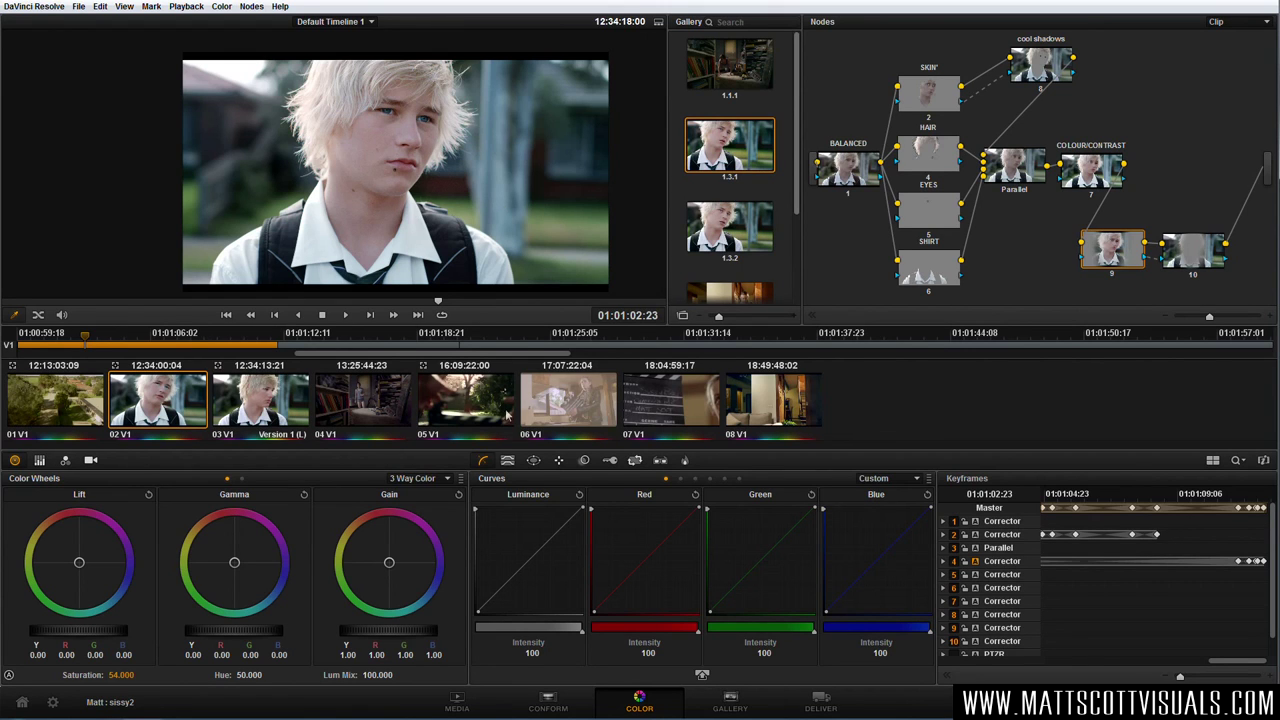
# - Bypass and restore all grades to compare the finished look with the original clip
pyautogui.click(507, 462)
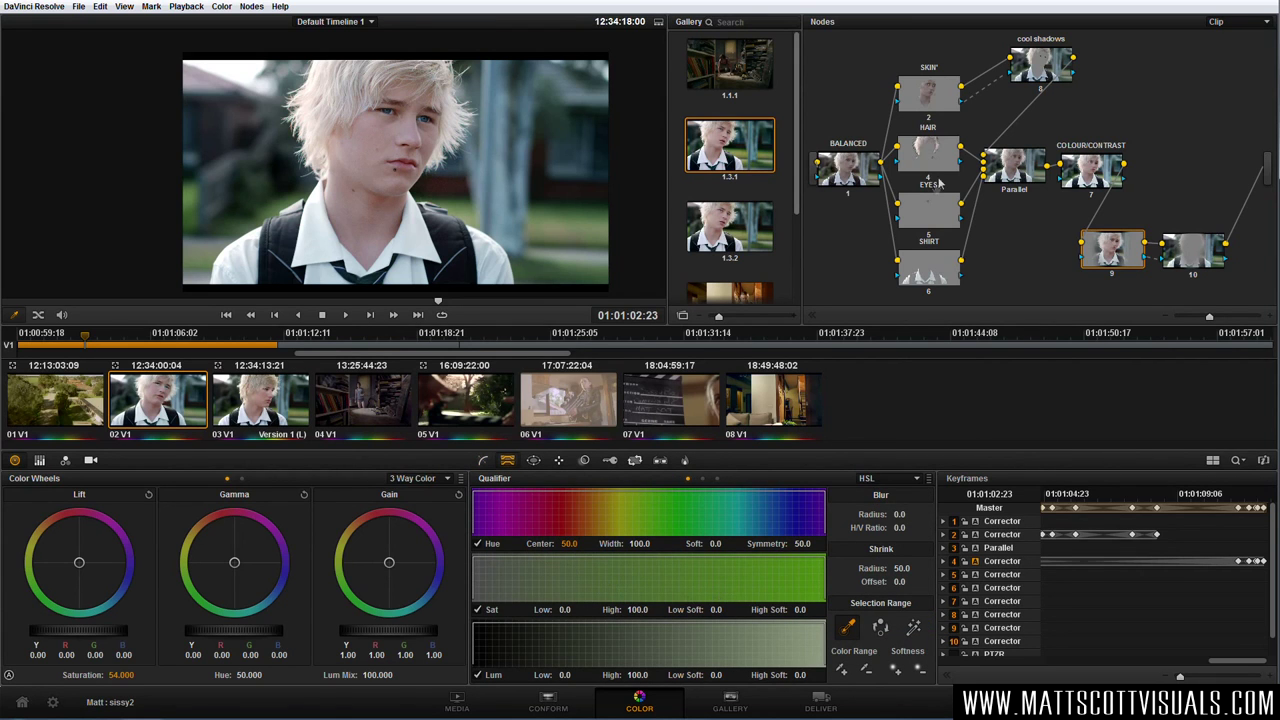
pyautogui.moveTo(940, 180)
pyautogui.hotkey('alt', 'd')
pyautogui.hotkey('alt', 'd')
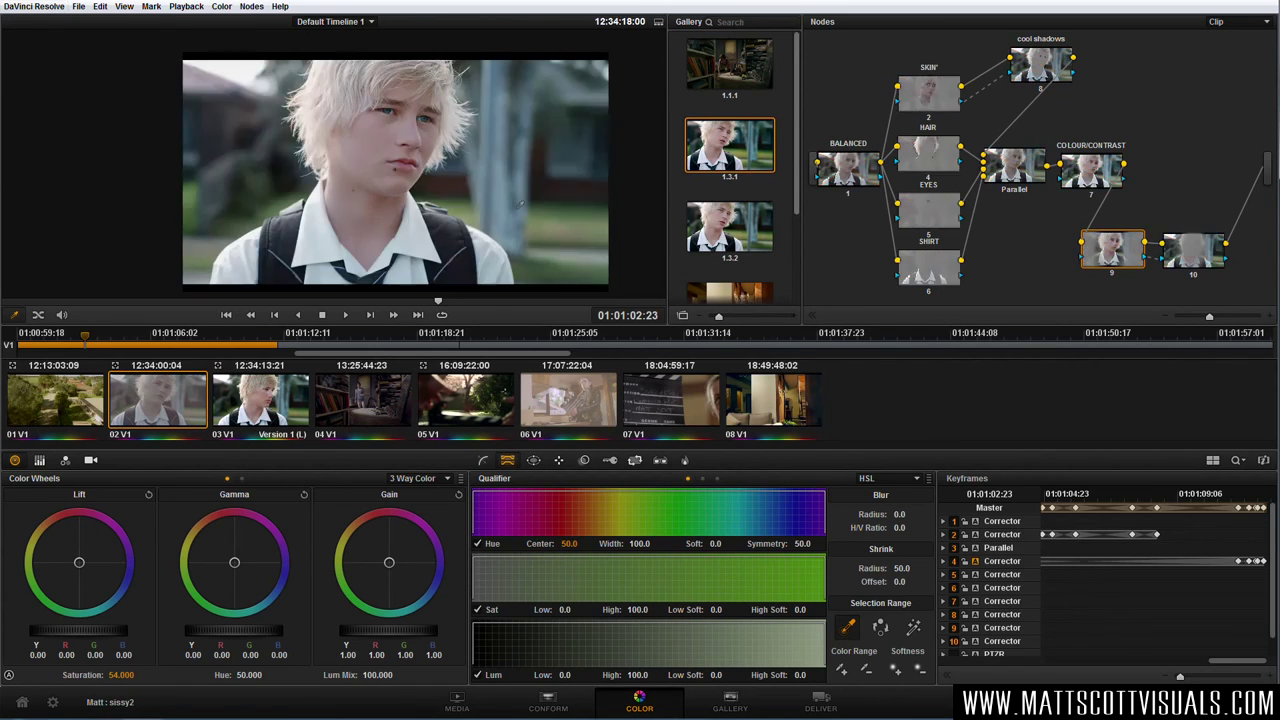
pyautogui.hotkey('alt', 'd')
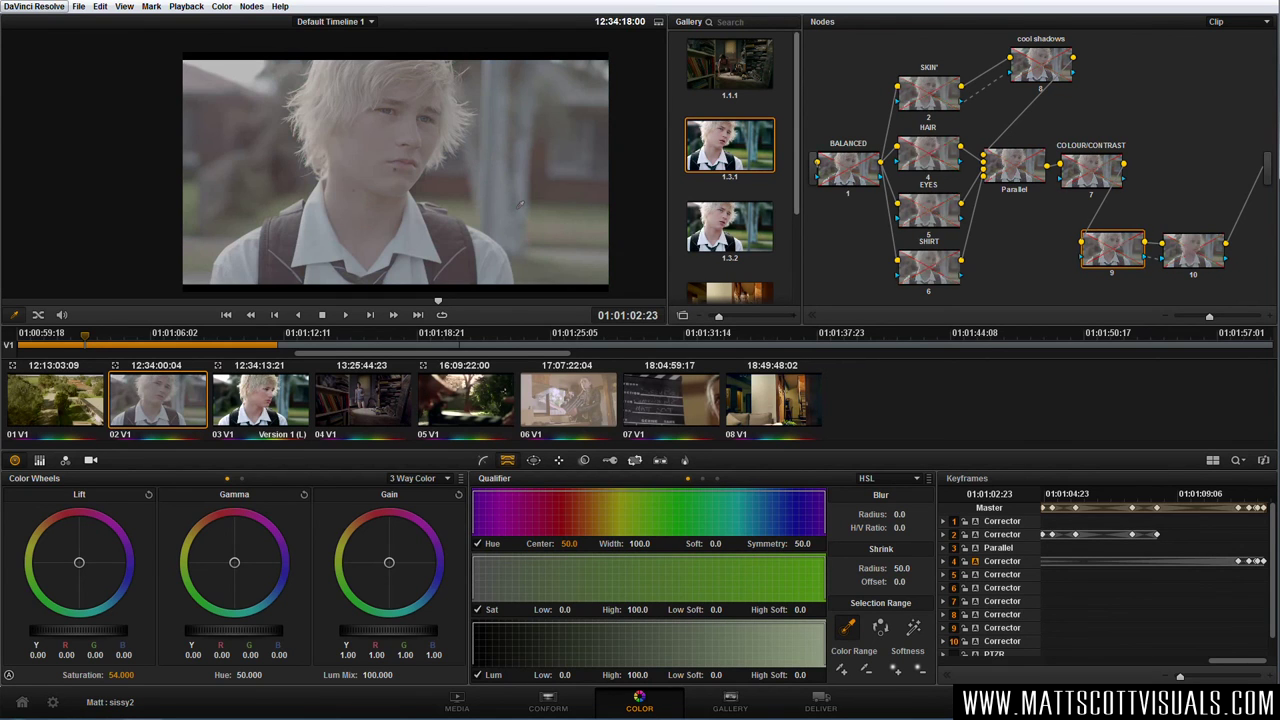
pyautogui.hotkey('alt', 'd')
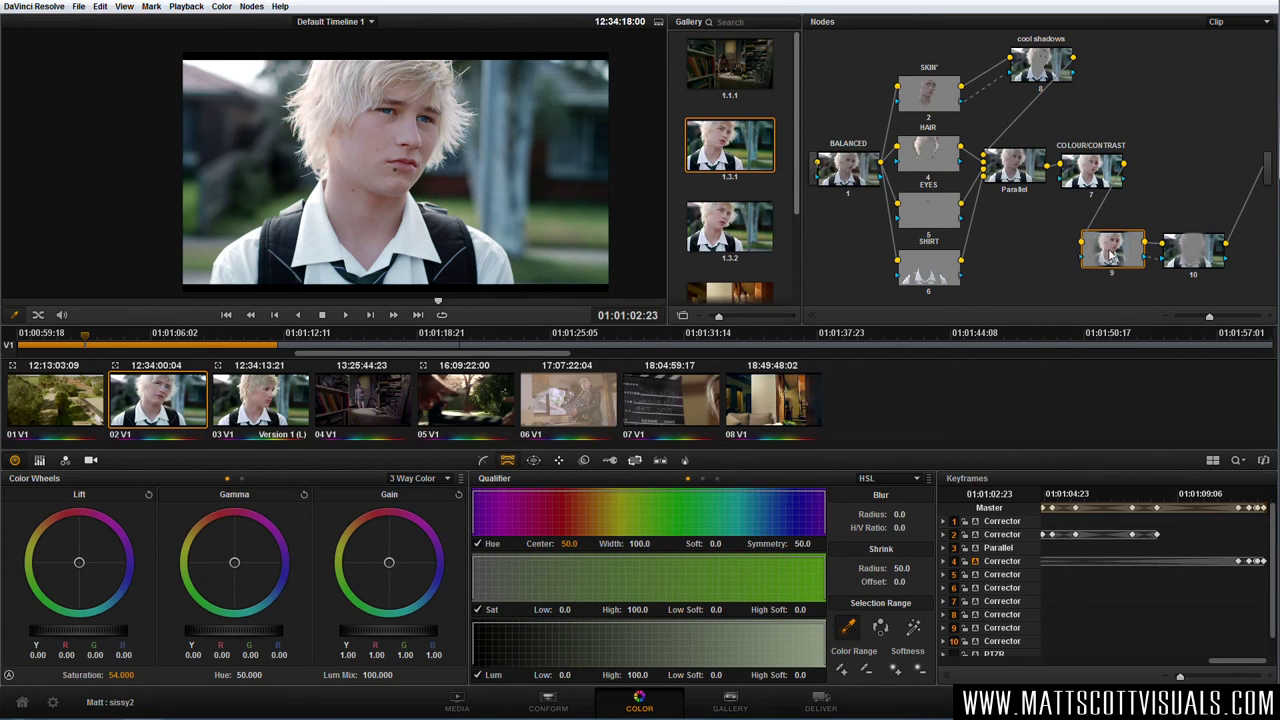
# - Tighten the circular window on node 9 around the boy's head to a size of about 53.5 and aspect of about 33.3
pyautogui.click(533, 460)
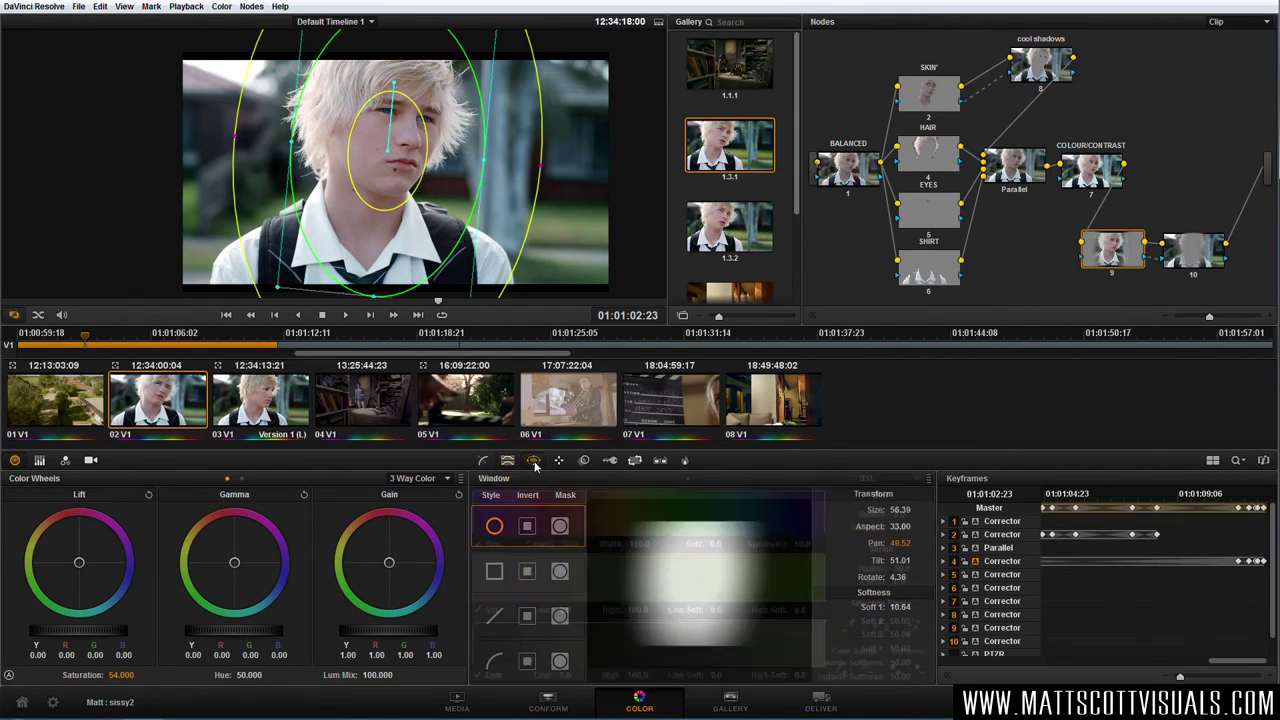
pyautogui.moveTo(486, 168); pyautogui.dragTo(467, 167)
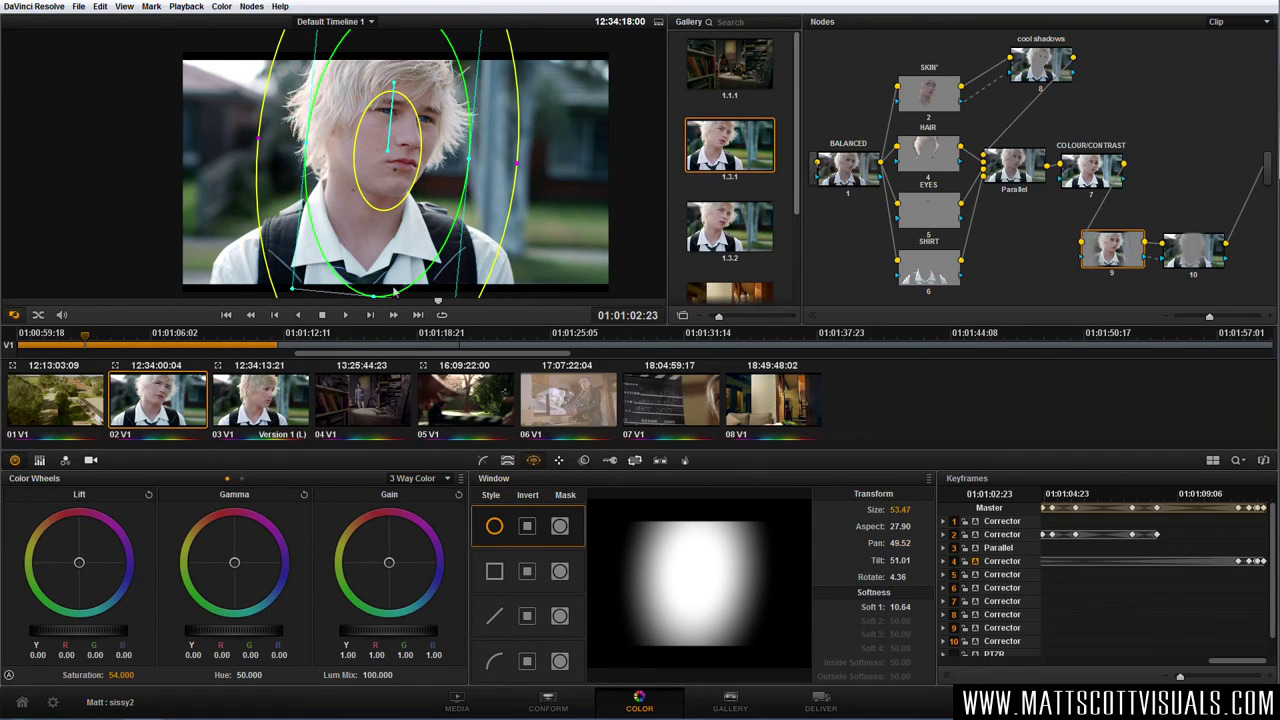
pyautogui.moveTo(374, 293); pyautogui.dragTo(372, 272)
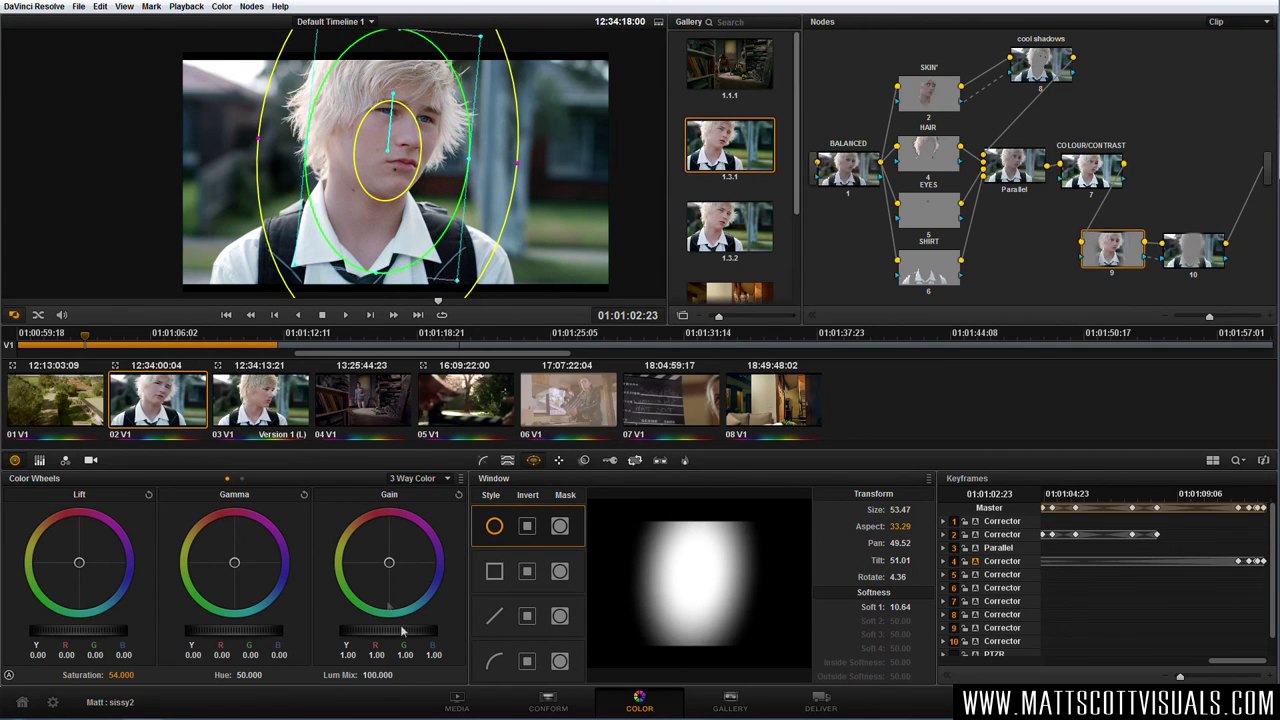
# - Raise the gain of node 9 to 1.06 on all channels and check the graded picture full screen
pyautogui.moveTo(379, 632); pyautogui.dragTo(428, 634)
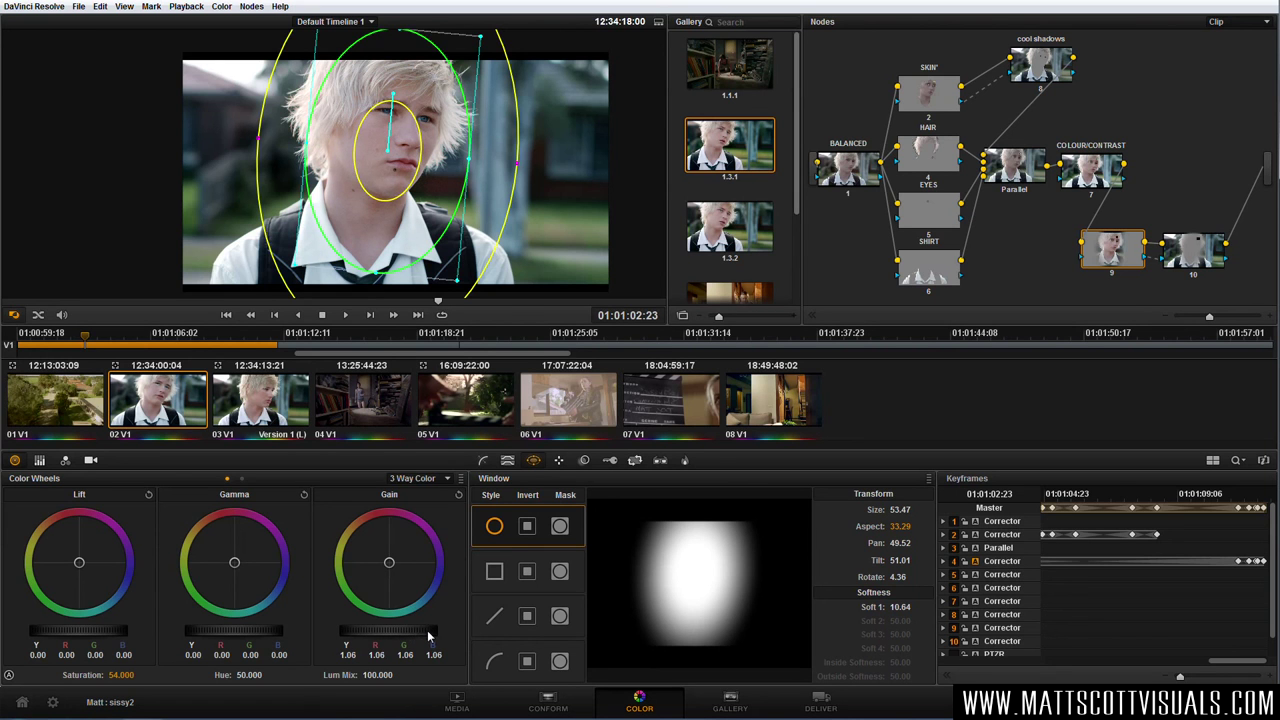
pyautogui.hotkey('ctrl', 'f')
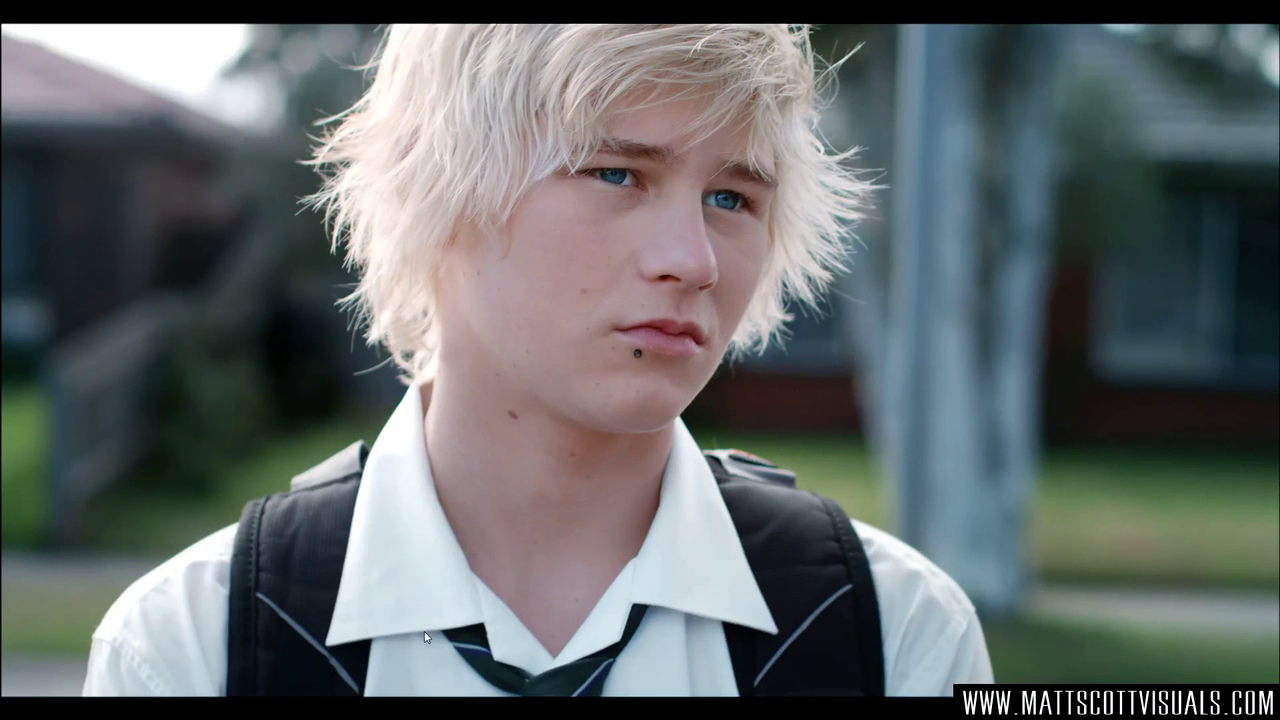
pyautogui.hotkey('ctrl', 'f')
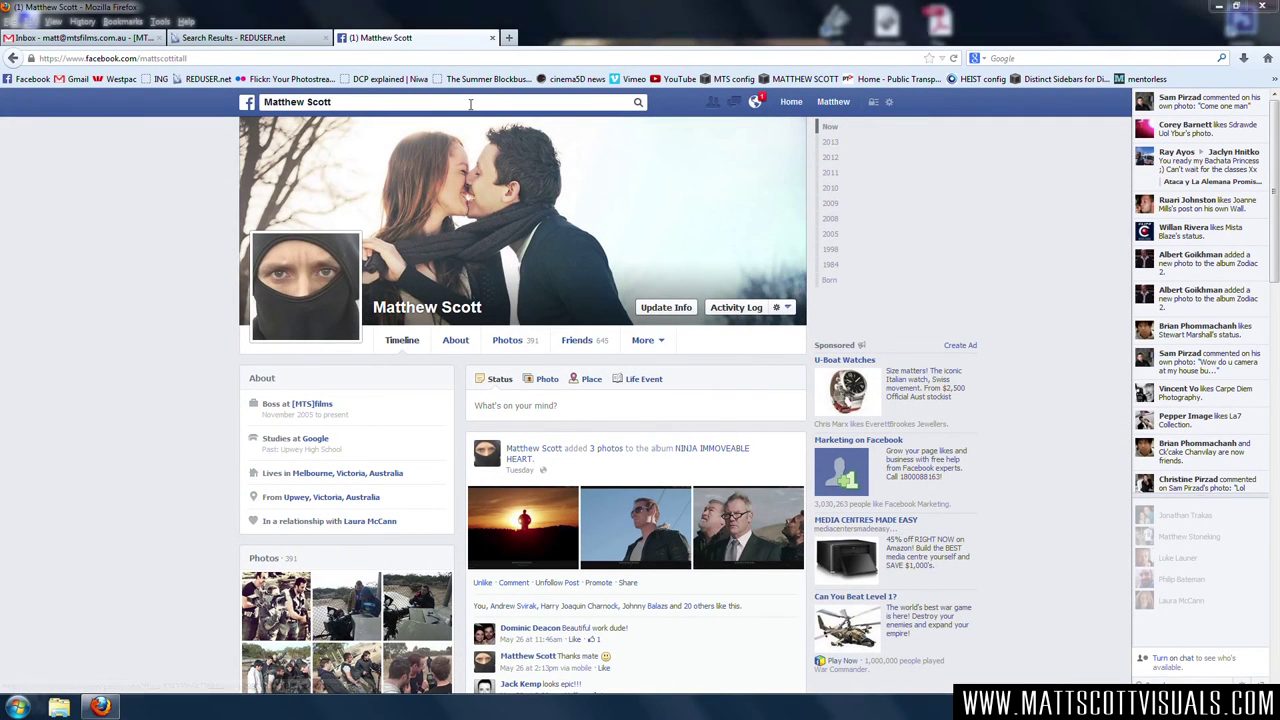
# - Switch to Facebook in Firefox, find the Sissy Boy (Short Film) page and look through its posts
pyautogui.click(540, 125)
pyautogui.write('sissy boy')
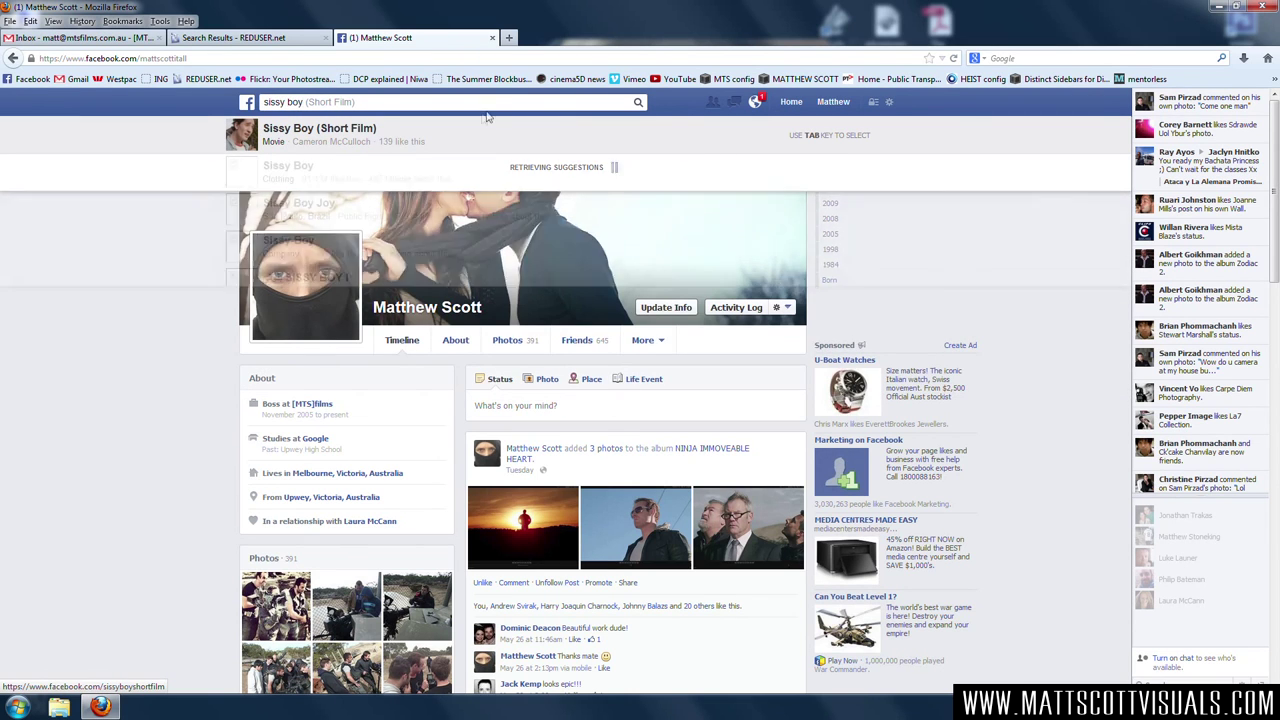
pyautogui.write(' (short film_+')
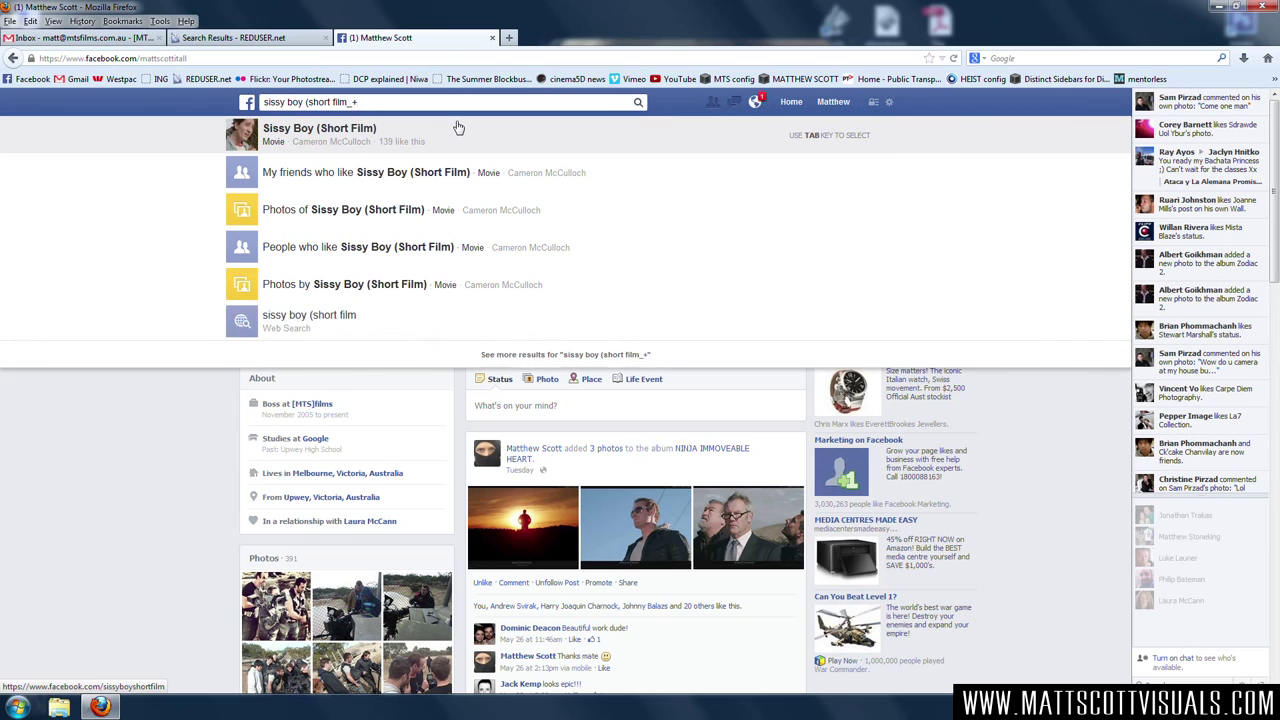
pyautogui.press('BackSpace')
pyautogui.press('BackSpace')
pyautogui.write(')')
pyautogui.click(443, 138)
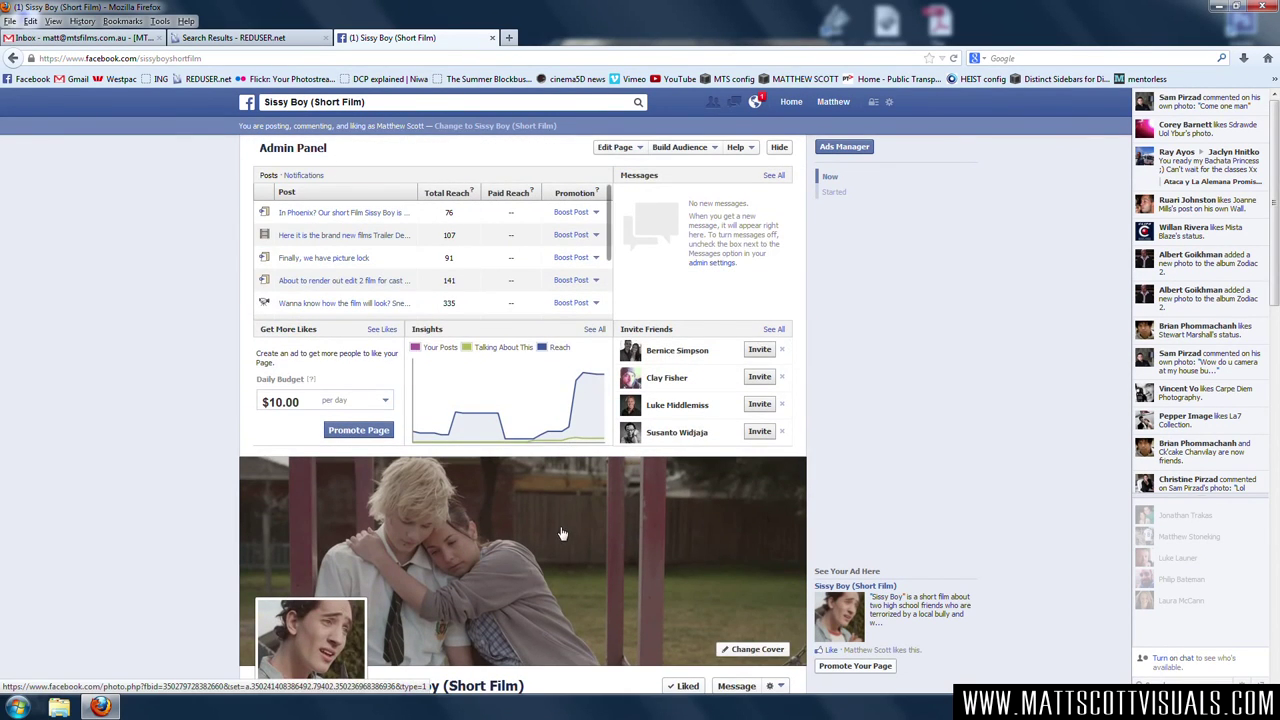
pyautogui.scroll(-4, 560, 532)
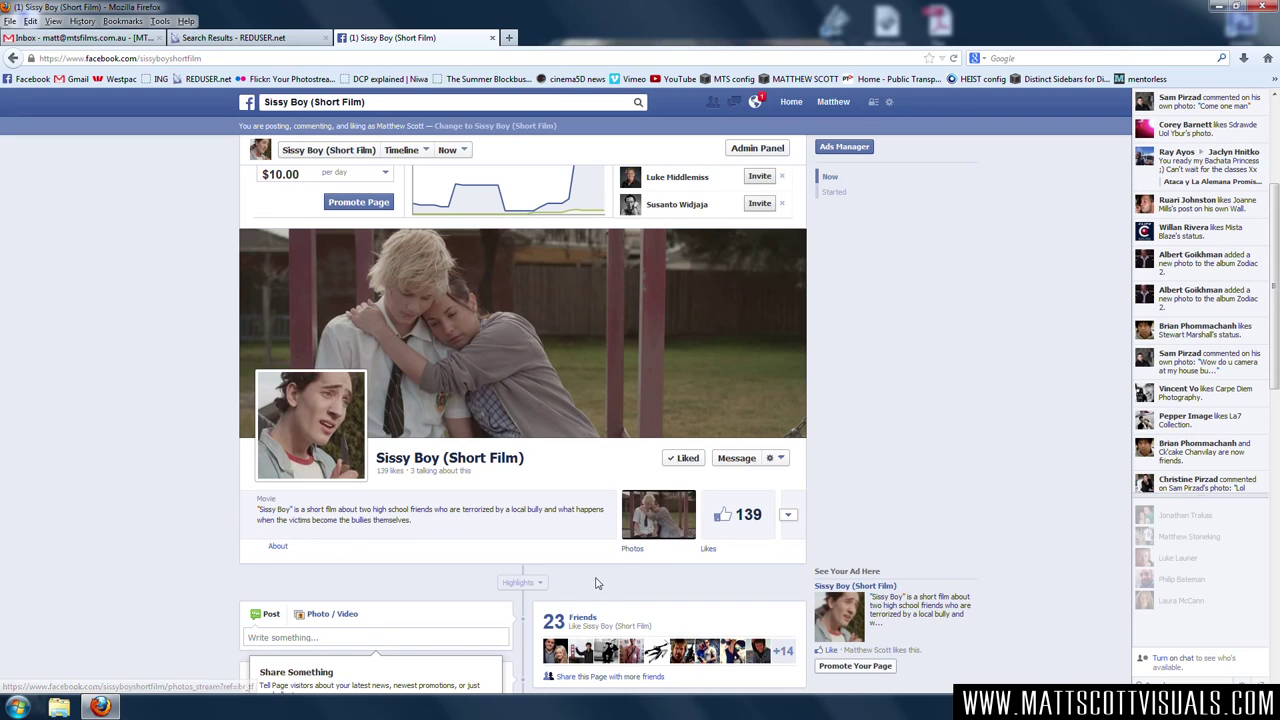
pyautogui.scroll(-10, 596, 583)
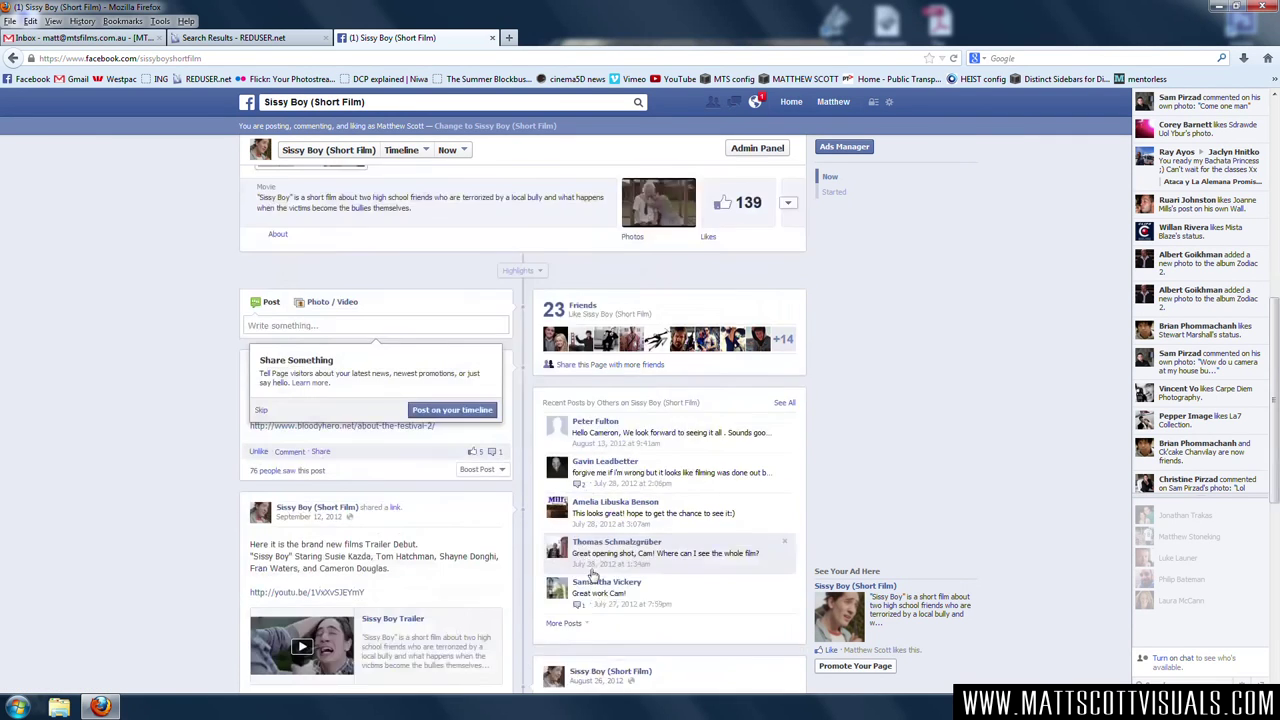
pyautogui.scroll(-3, 599, 563)
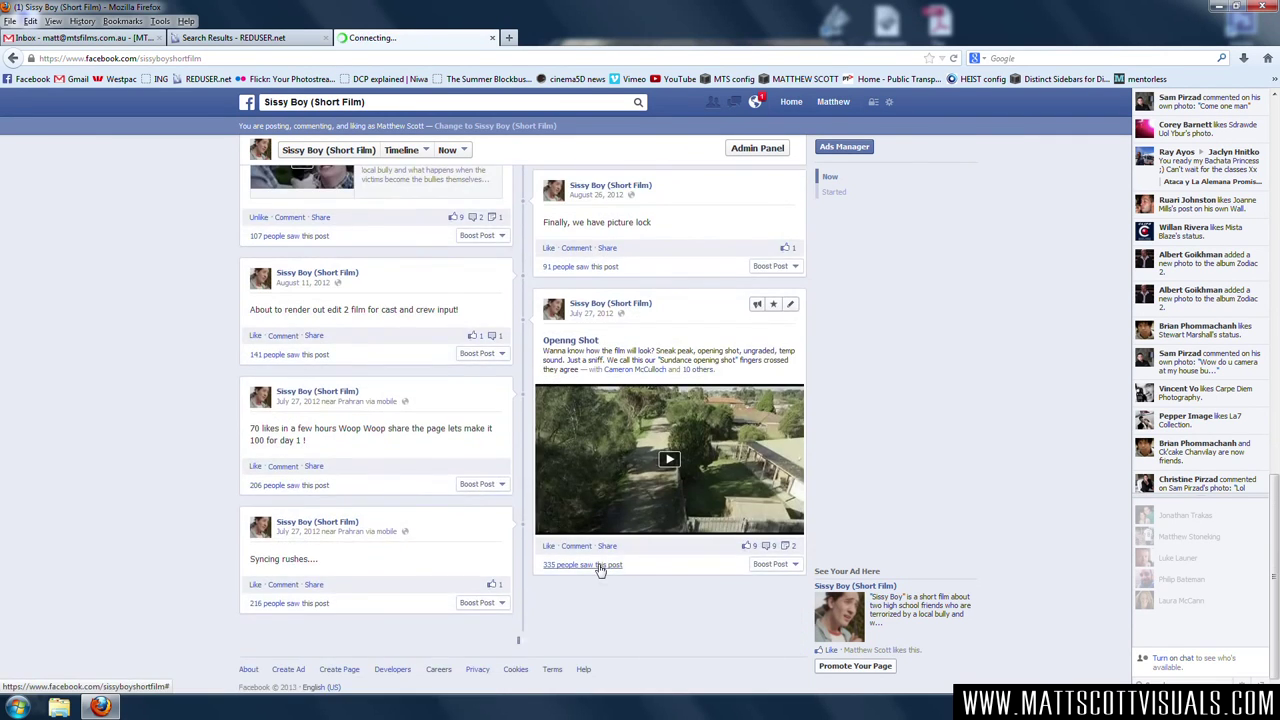
pyautogui.scroll(12, 599, 563)
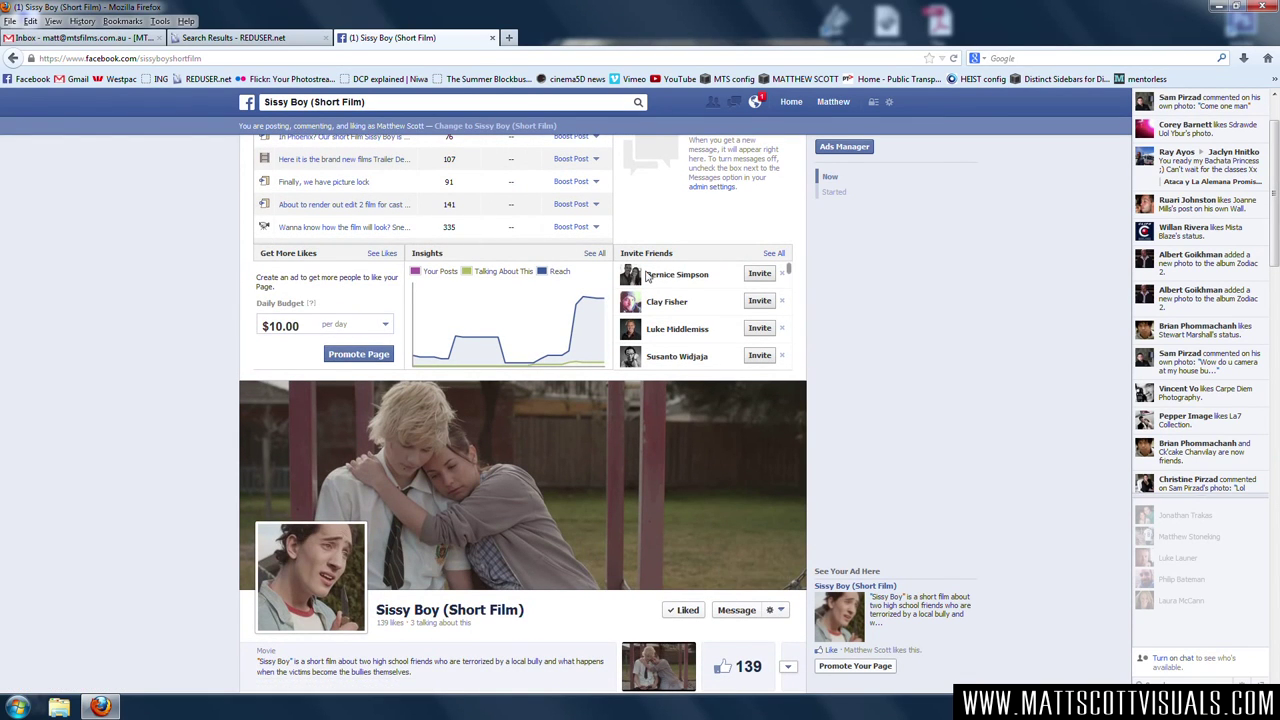
pyautogui.scroll(1, 647, 276)
# - Search Facebook for THE NINJA MOVIES and open that group's page
pyautogui.click(367, 102)
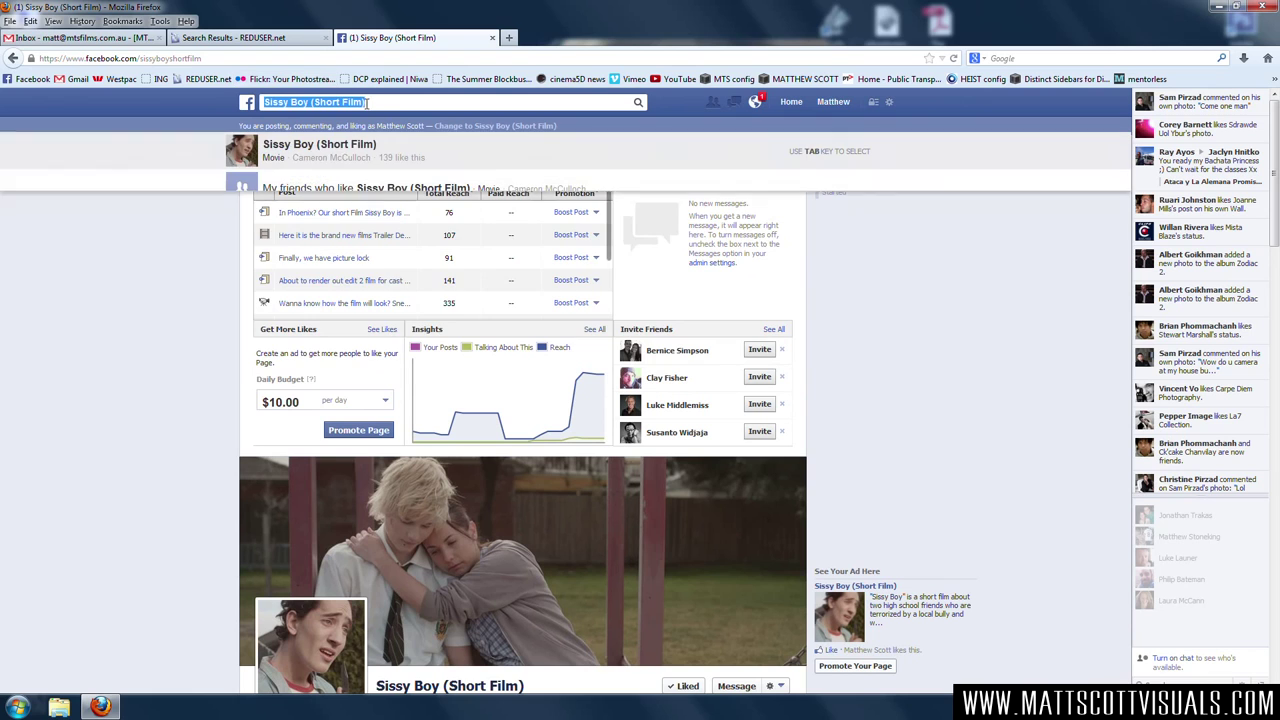
pyautogui.write('THE NI')
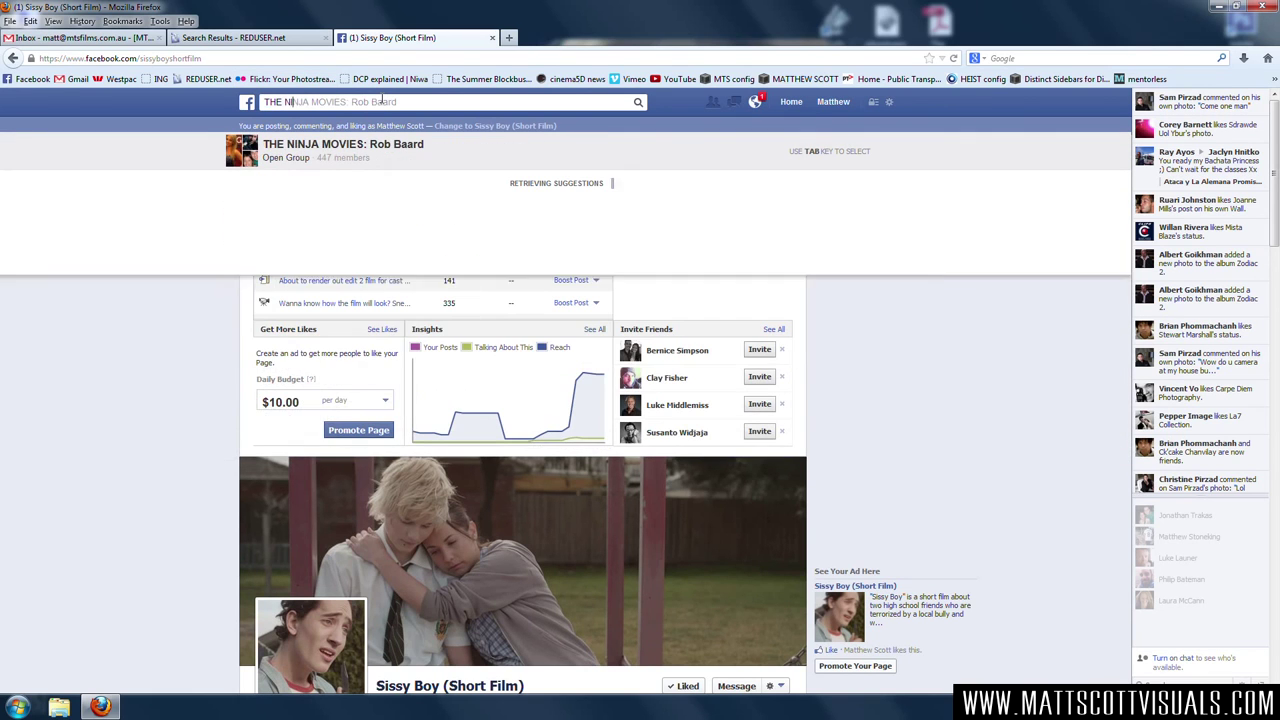
pyautogui.write('NJA MOVIES')
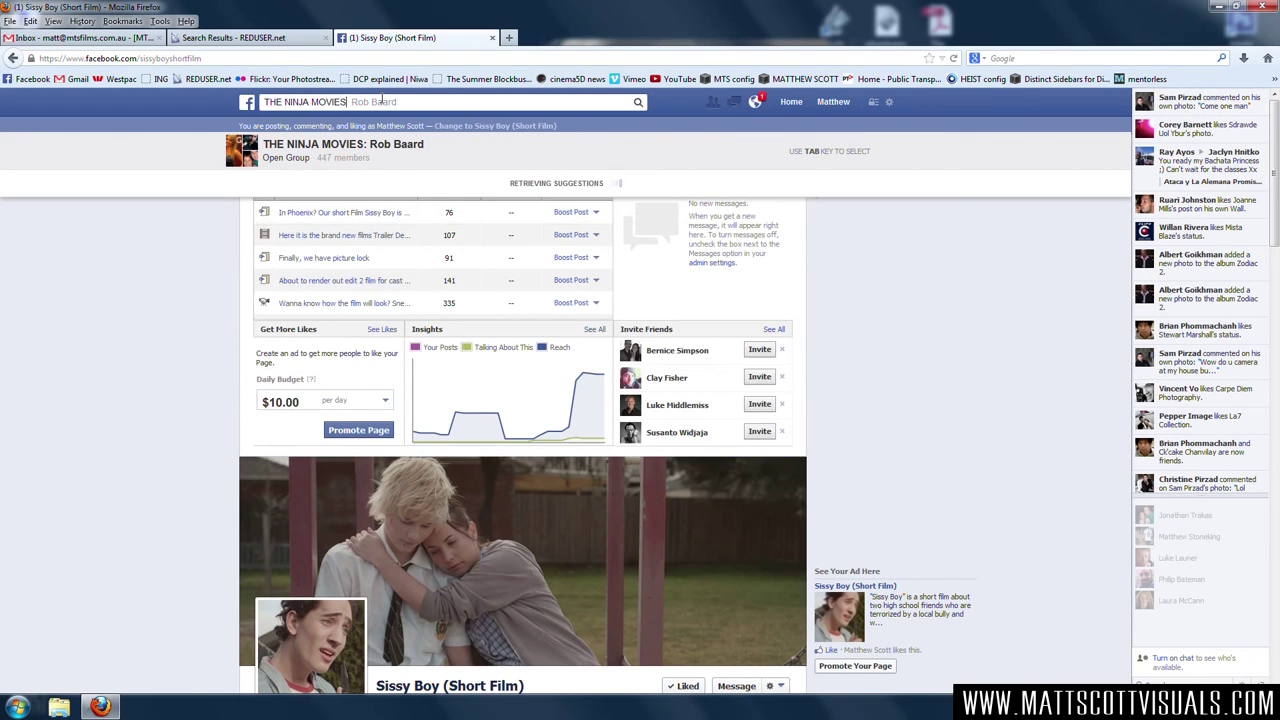
pyautogui.write(': ')
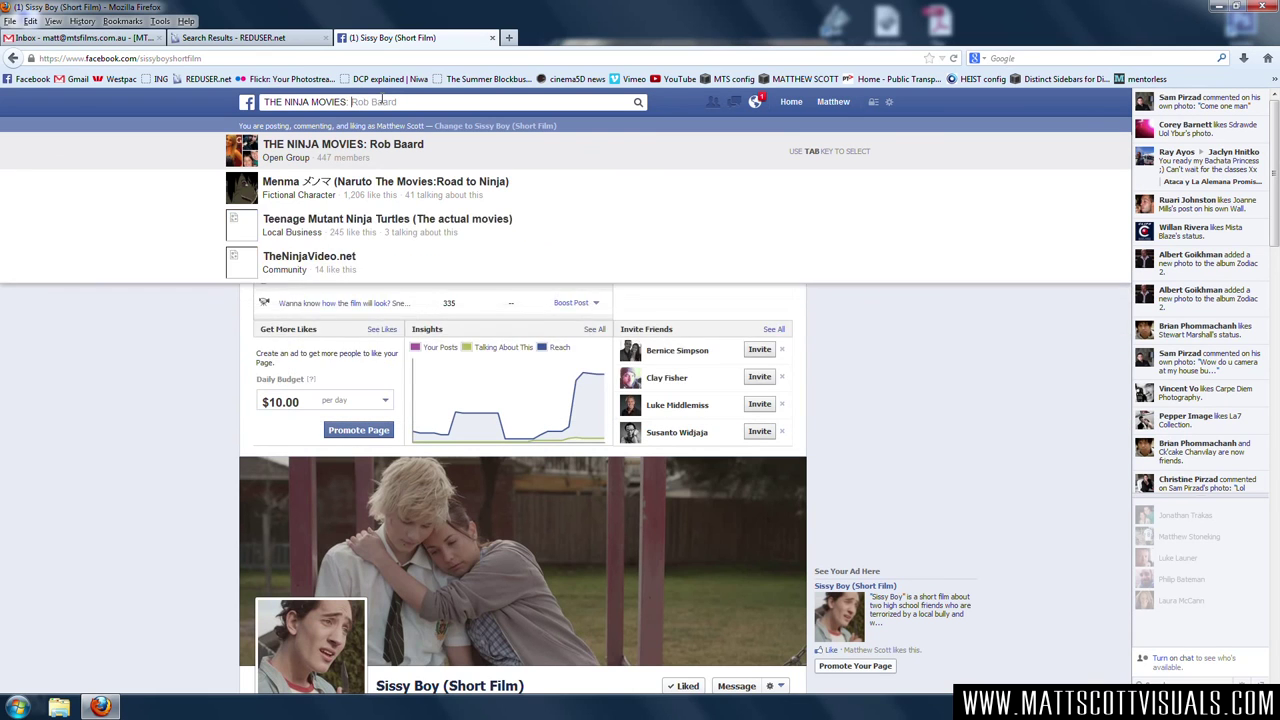
pyautogui.write('Rob Baar')
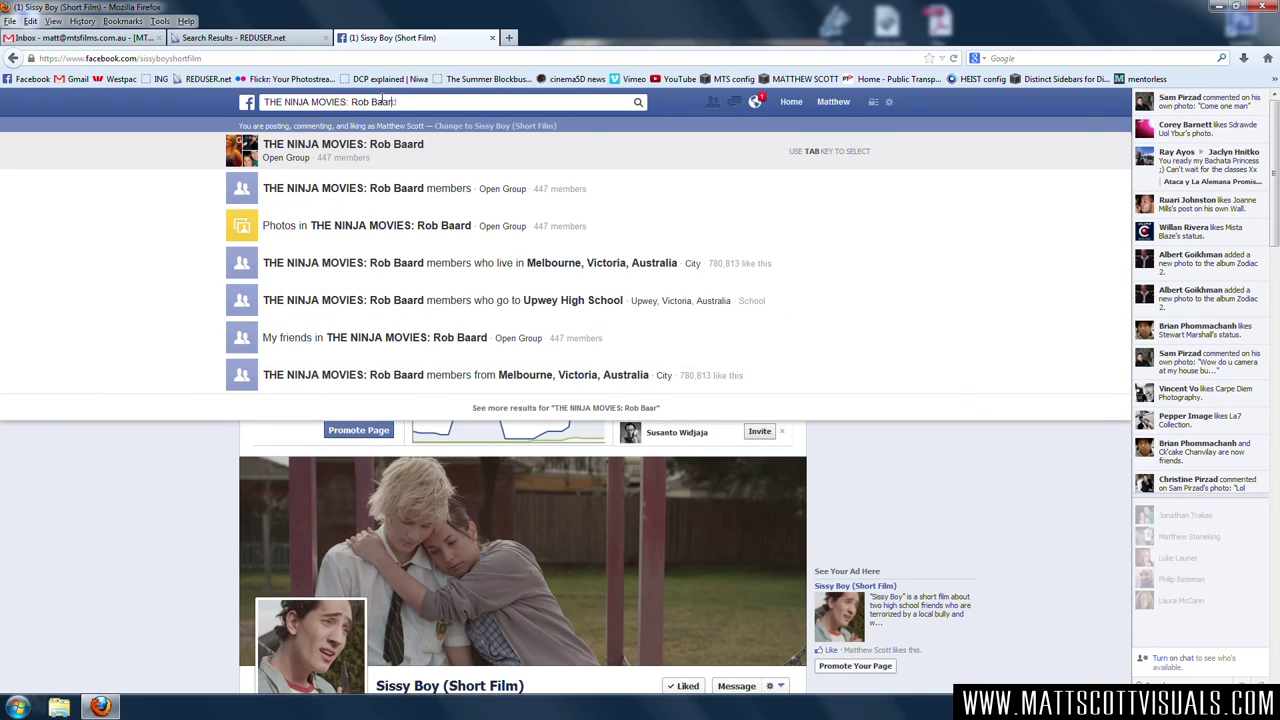
pyautogui.write('d')
pyautogui.press('Return')
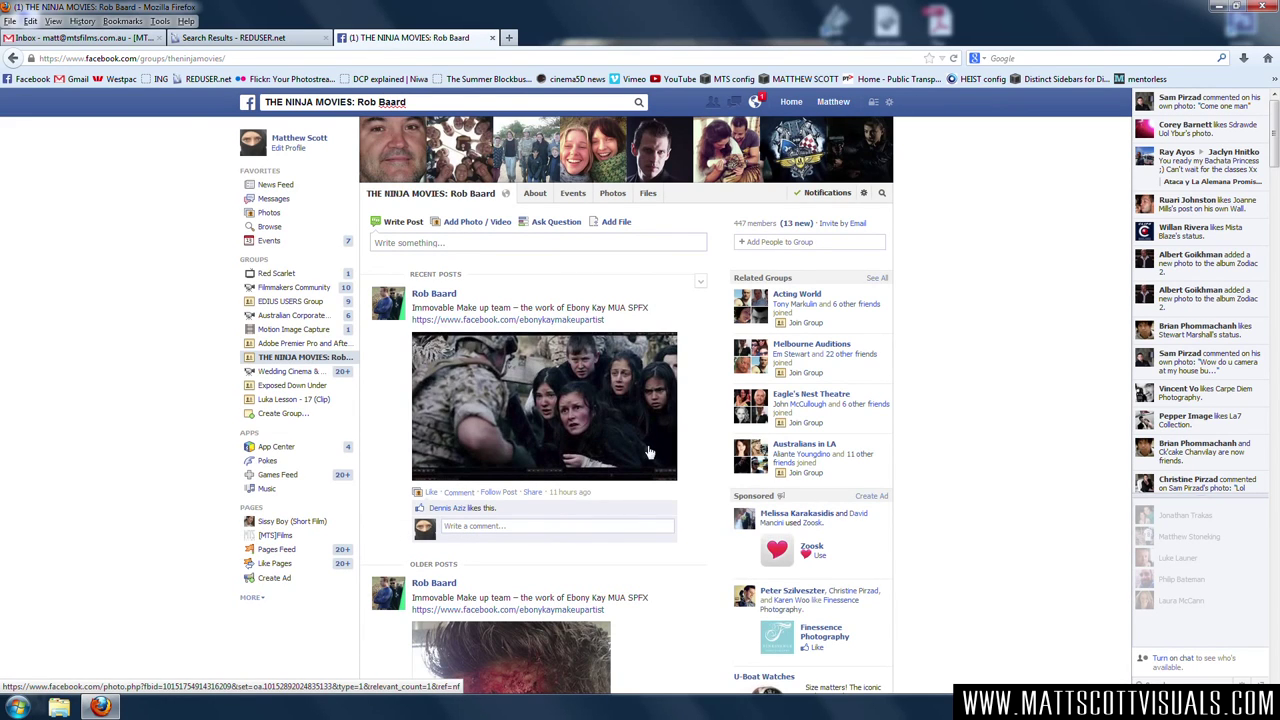
# - Look through the recent and older posts and production photos in THE NINJA MOVIES group
pyautogui.scroll(-1, 653, 452)
pyautogui.scroll(-3, 653, 452)
pyautogui.scroll(4, 653, 458)
pyautogui.scroll(-4, 629, 457)
pyautogui.scroll(-15, 629, 467)
pyautogui.scroll(-20, 633, 469)
pyautogui.scroll(-20, 633, 469)
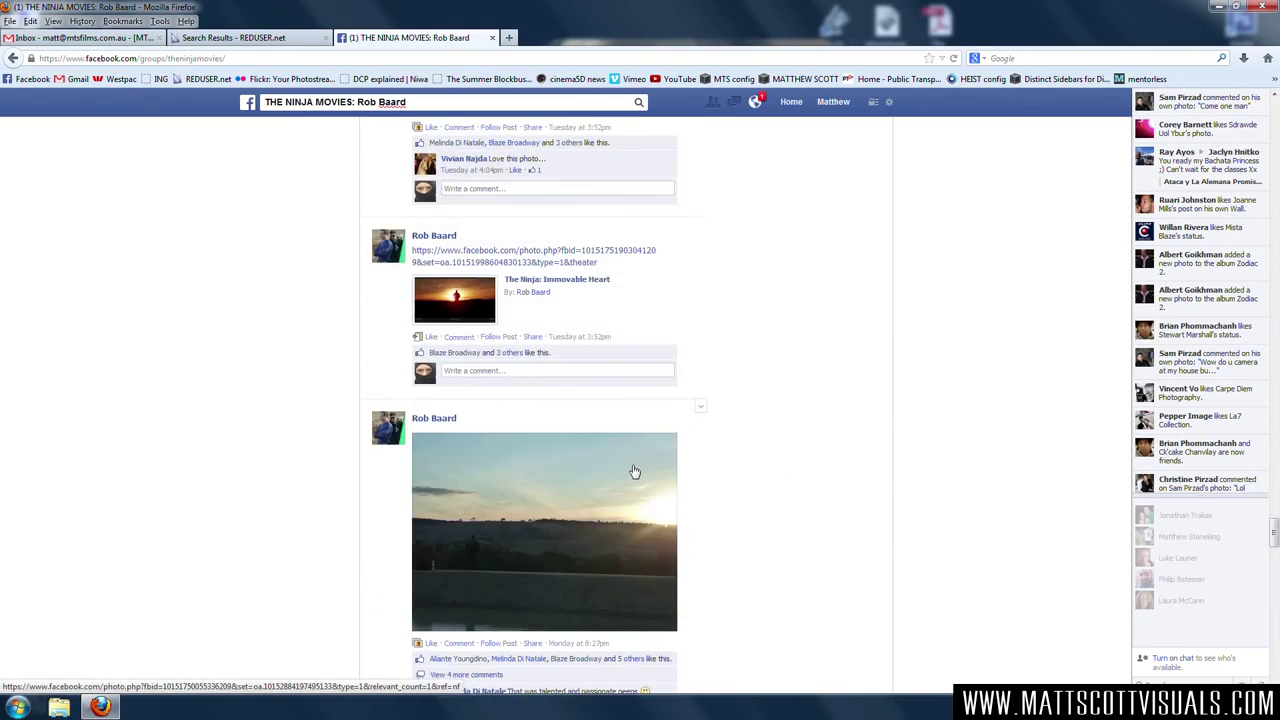
pyautogui.scroll(-20, 633, 471)
pyautogui.scroll(-4, 633, 470)
pyautogui.scroll(5, 628, 454)
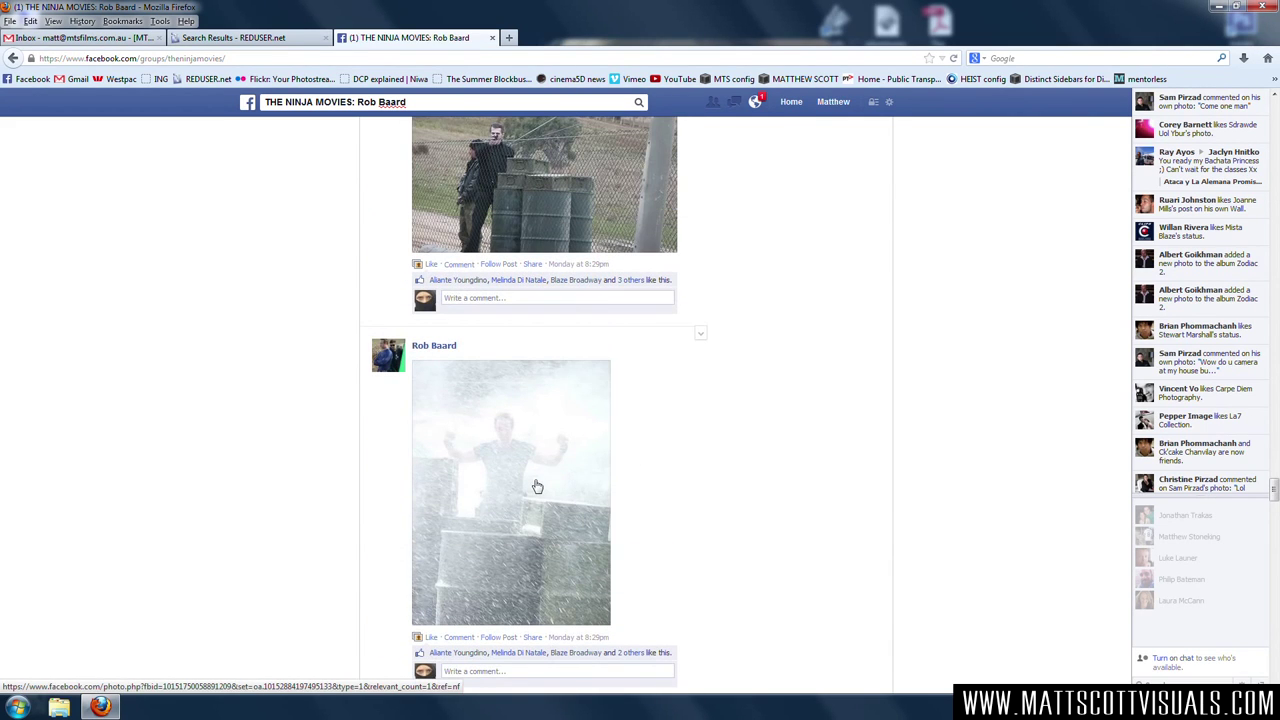